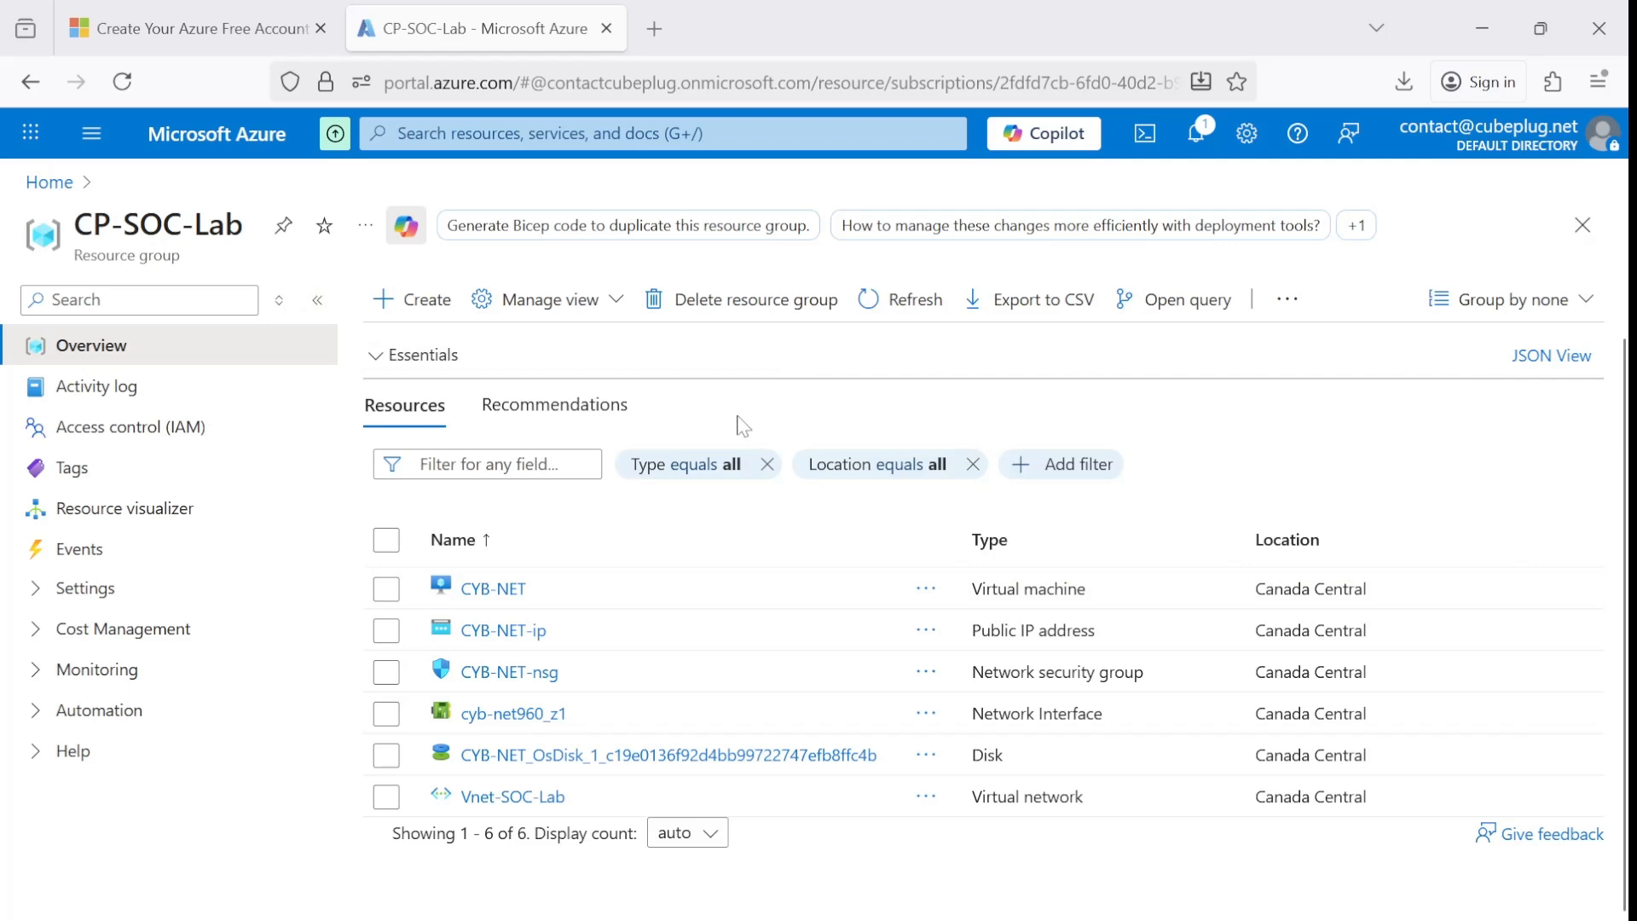
Open the CP-SOC-Lab resource group from the recent resources and go to its CYB-NET-nsg network security group.
left_click(50, 182)
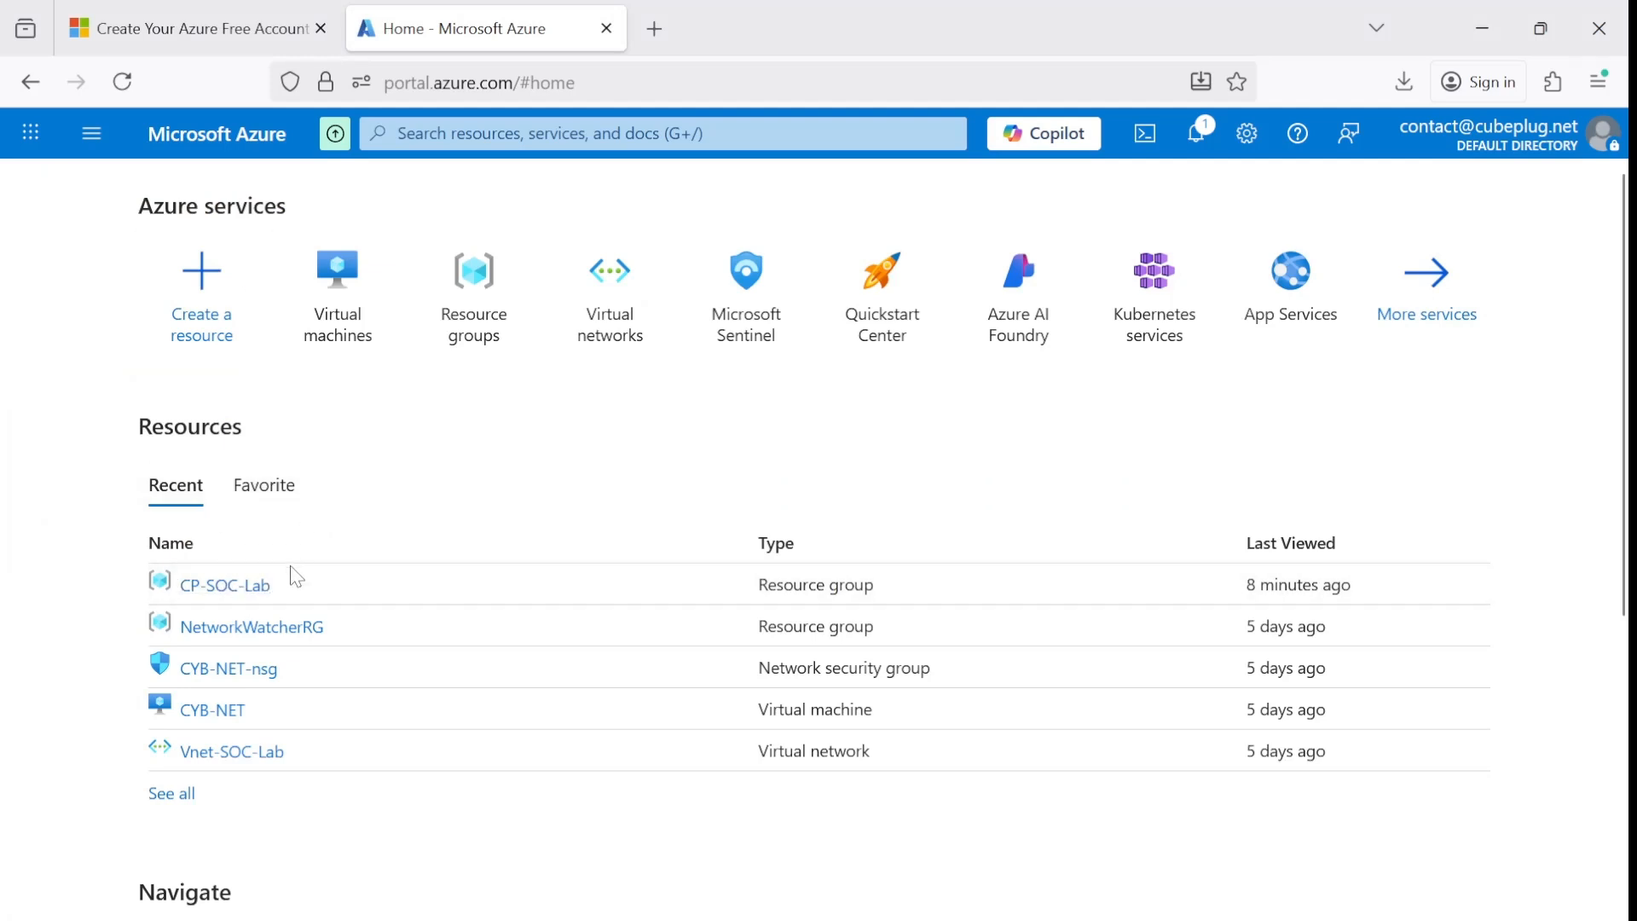
mouse_move(237, 599)
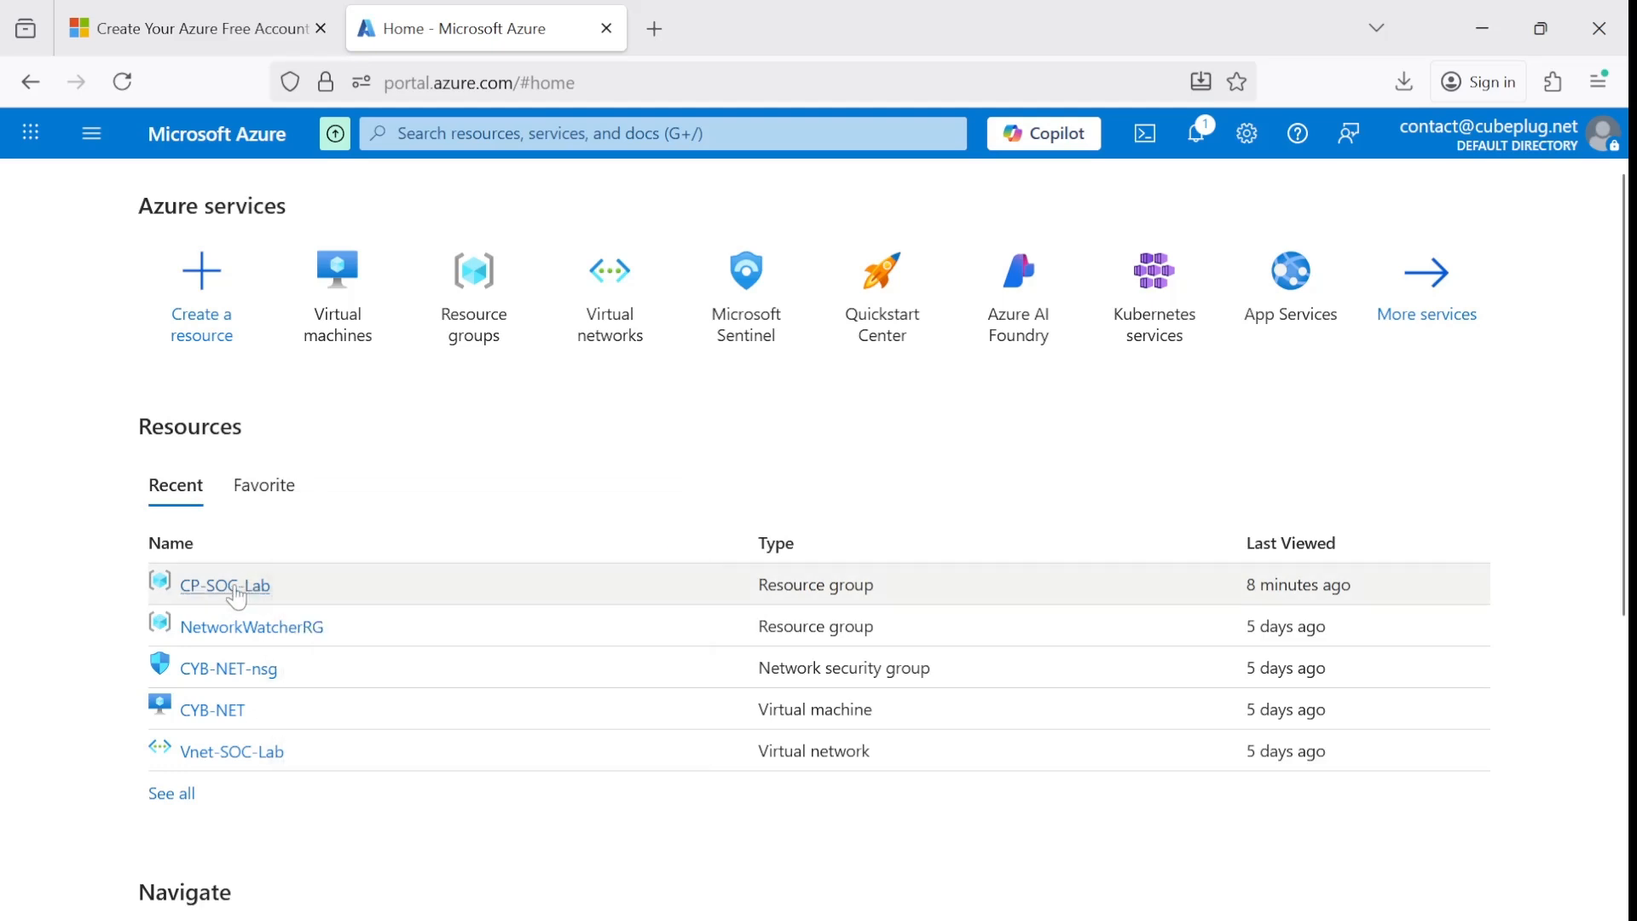
left_click(236, 590)
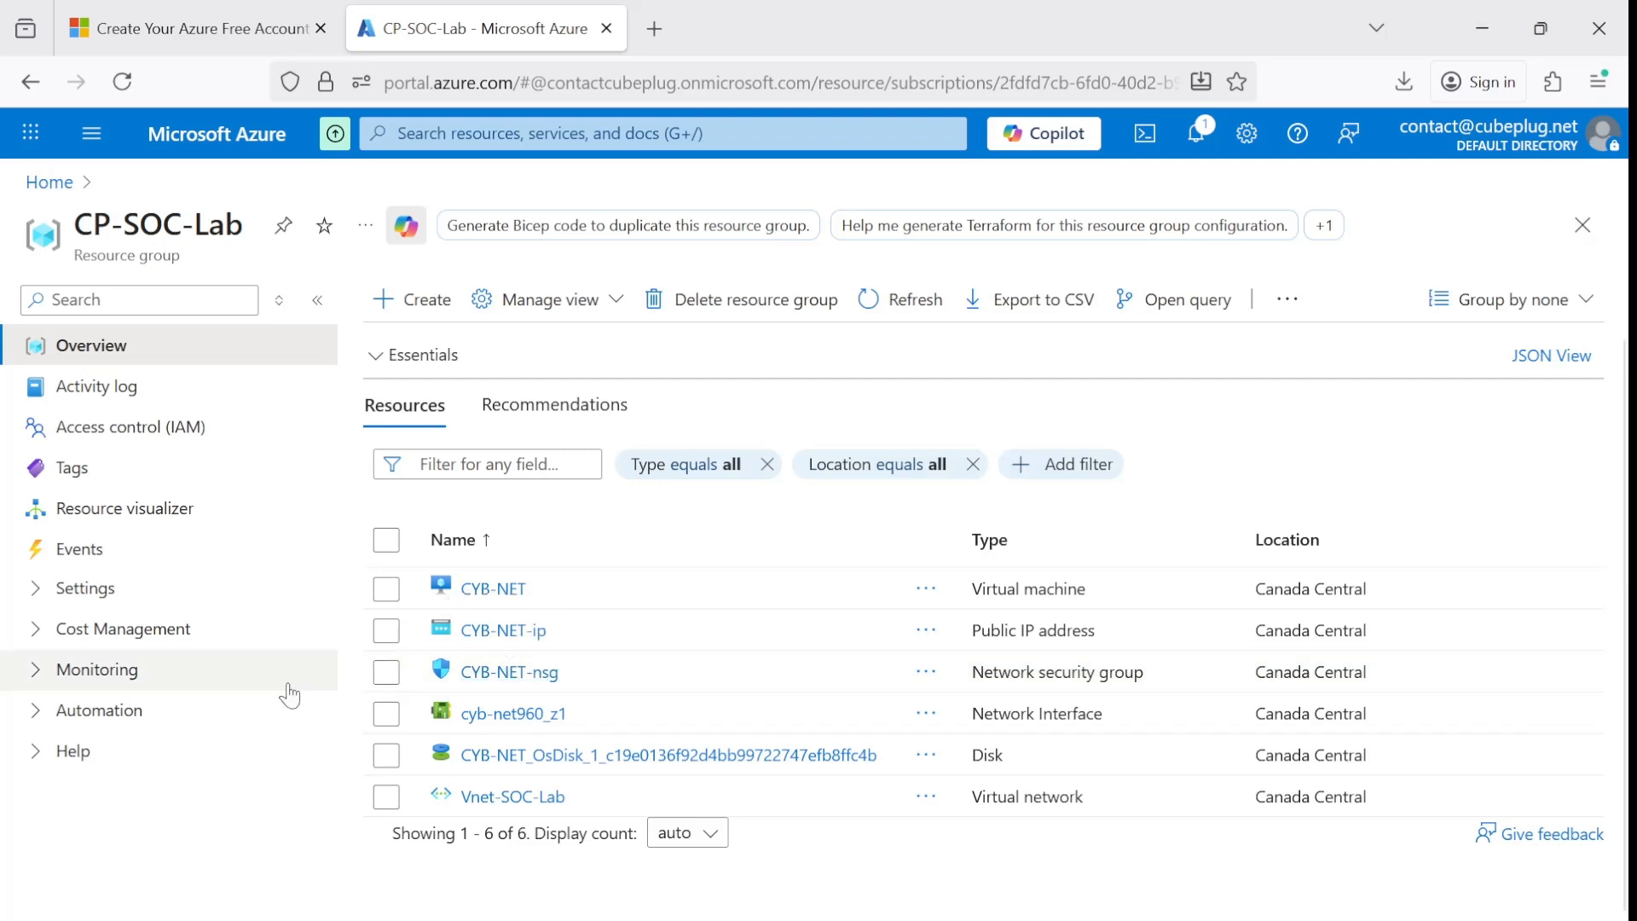
left_click(512, 674)
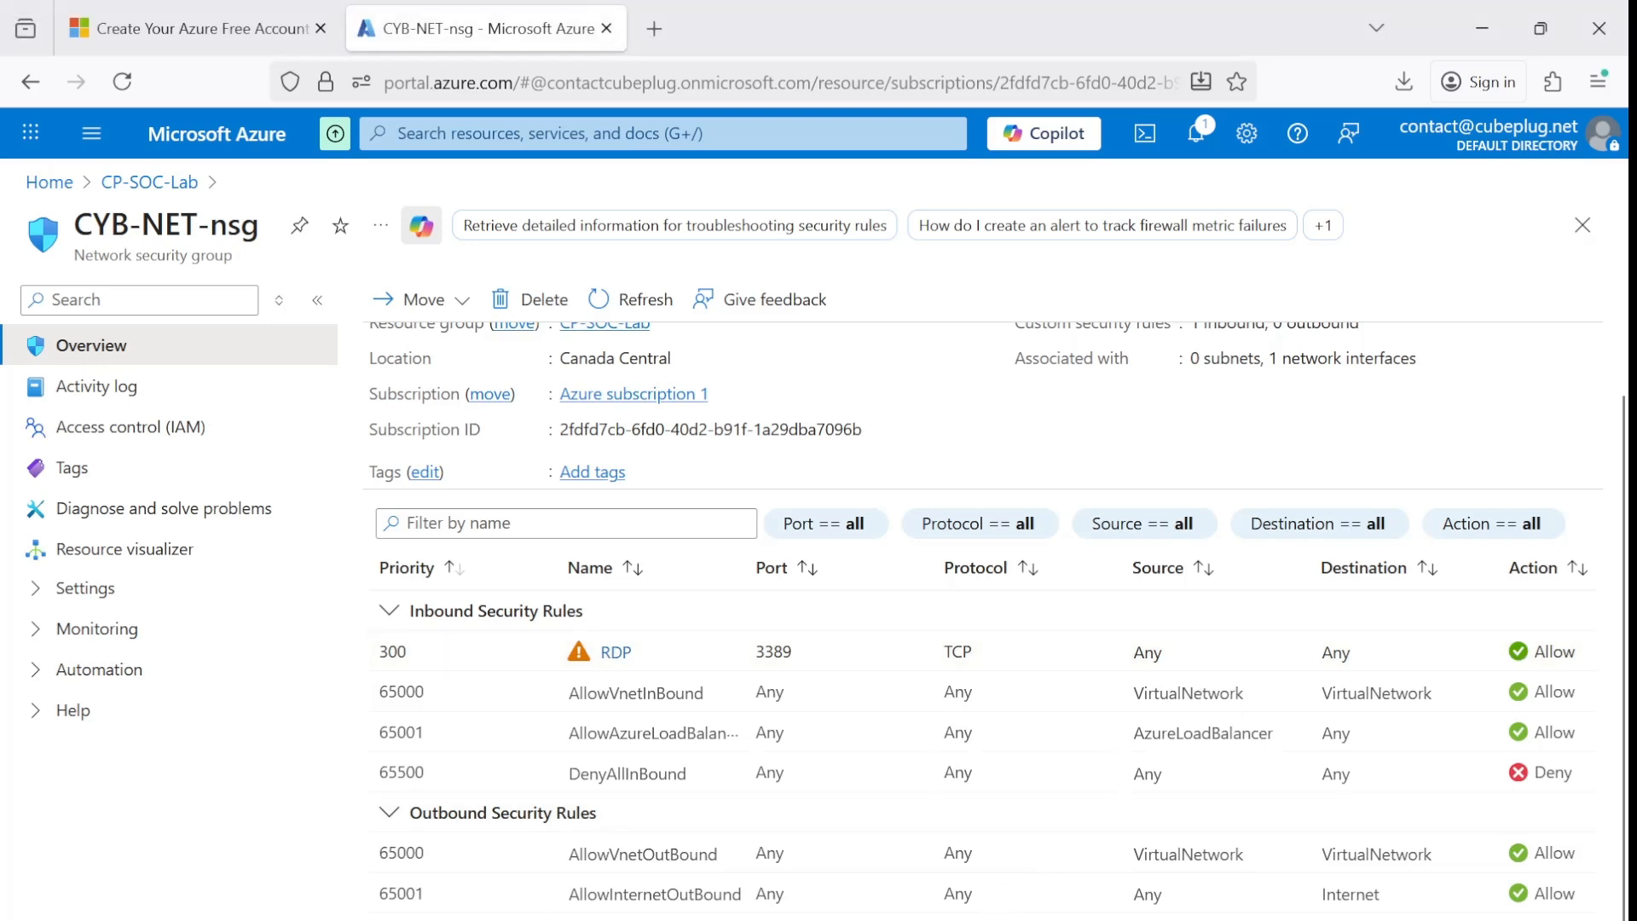
Examine the network security group's inbound and outbound rules, including the RDP rule's port, source, destination and action.
scroll(656, 828, "right", 3)
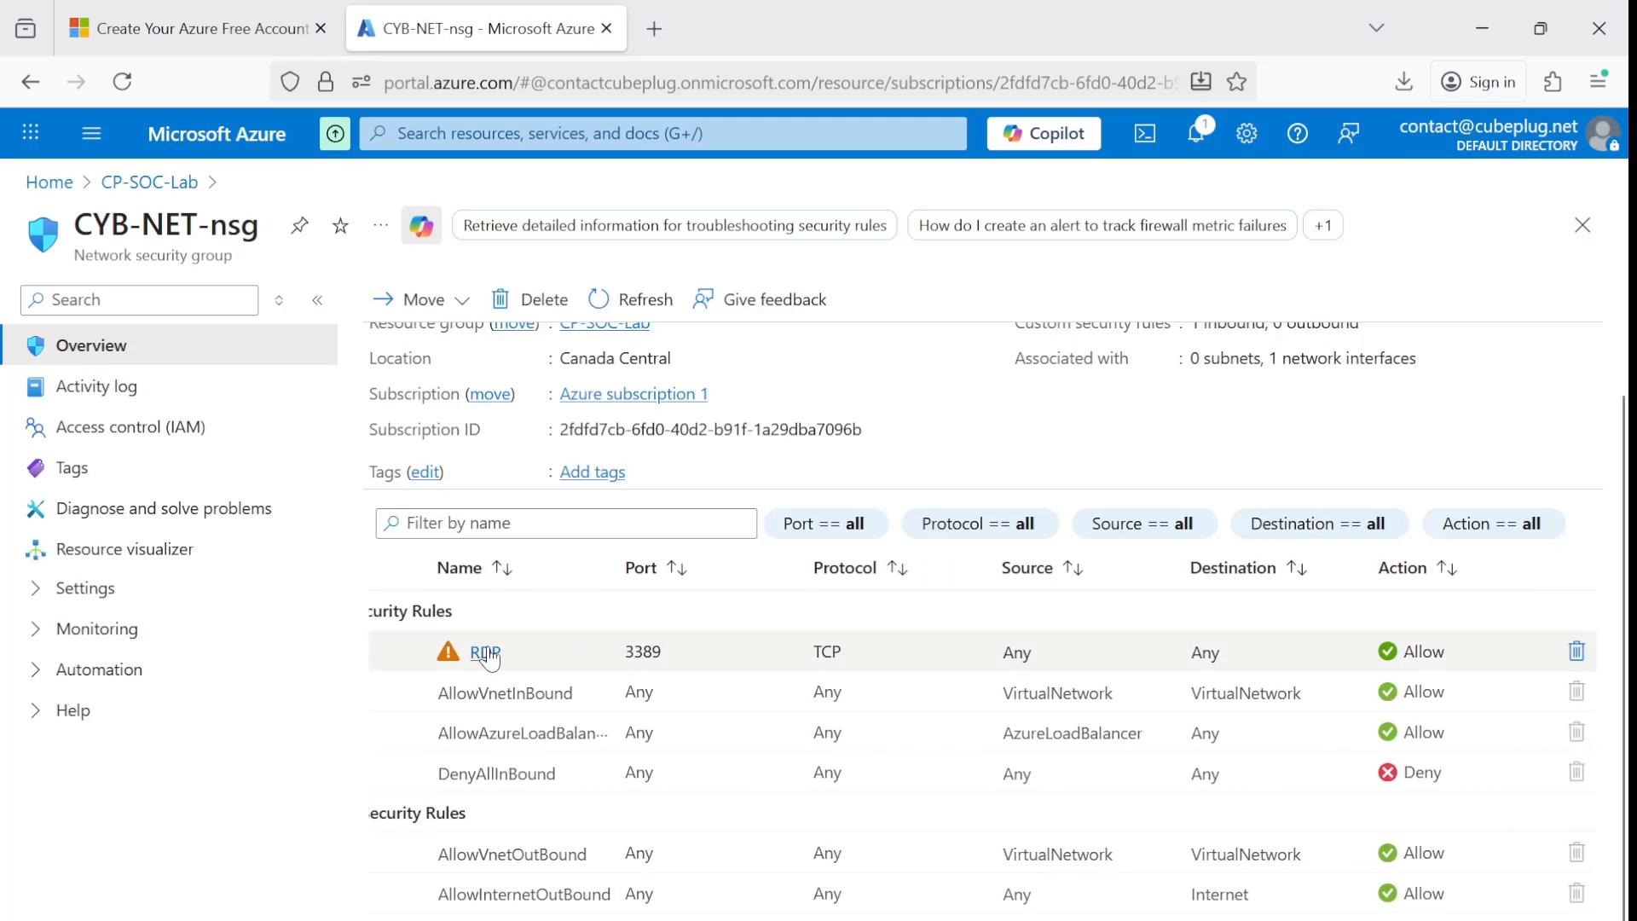
scroll(608, 628, "left", 3)
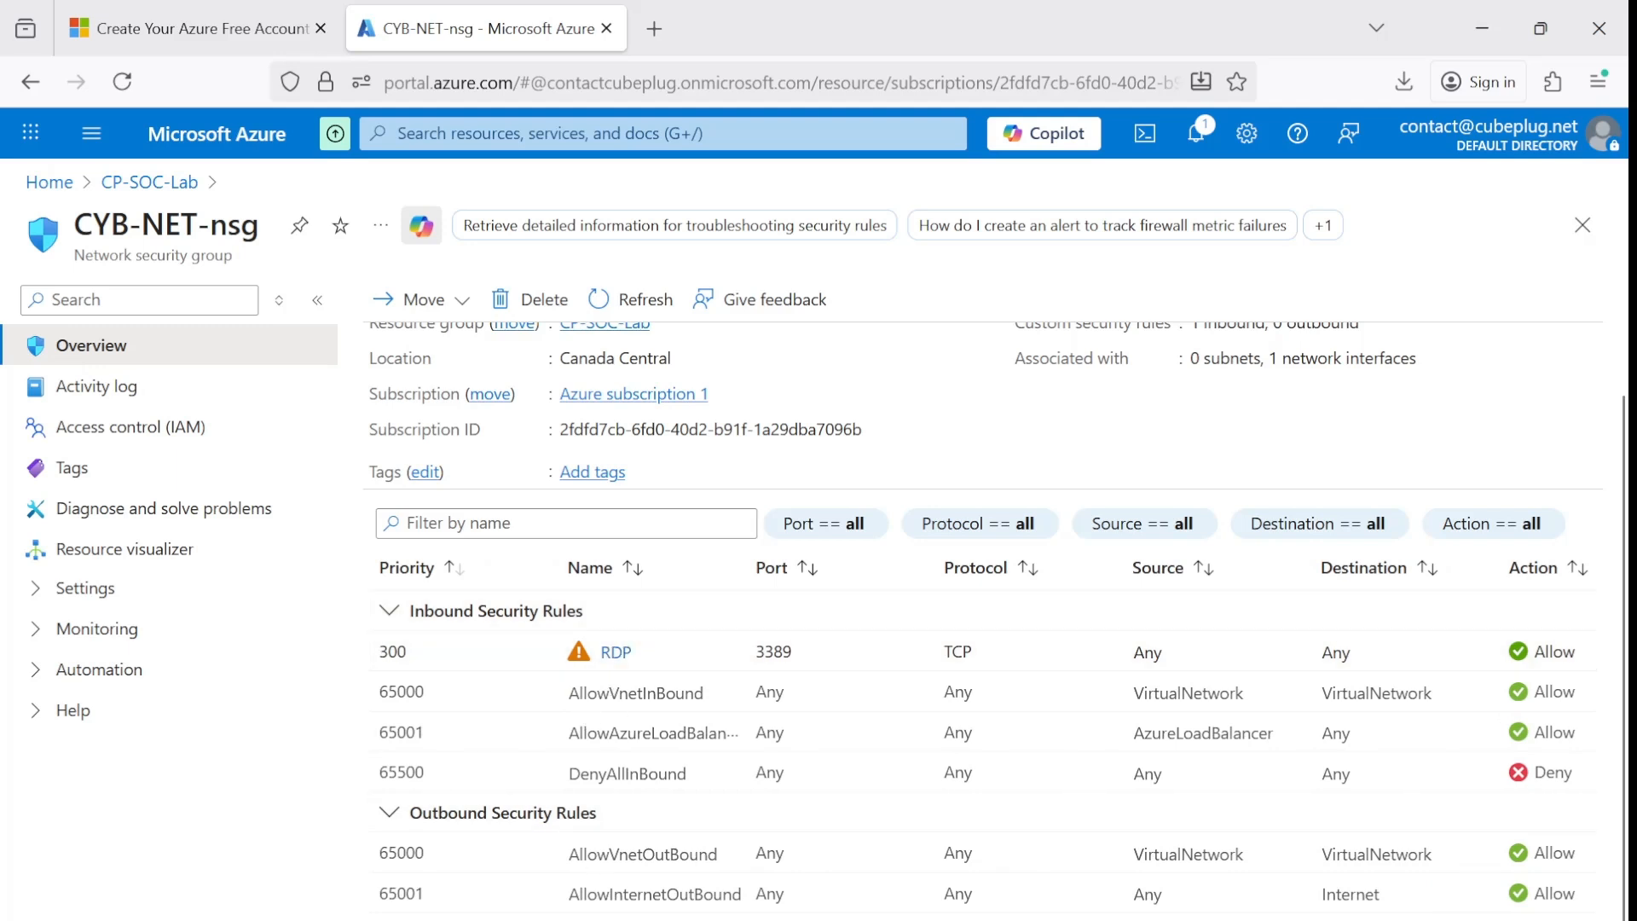
scroll(983, 734, "right", 3)
scroll(516, 914, "left", 3)
scroll(510, 914, "right", 3)
scroll(983, 733, "left", 3)
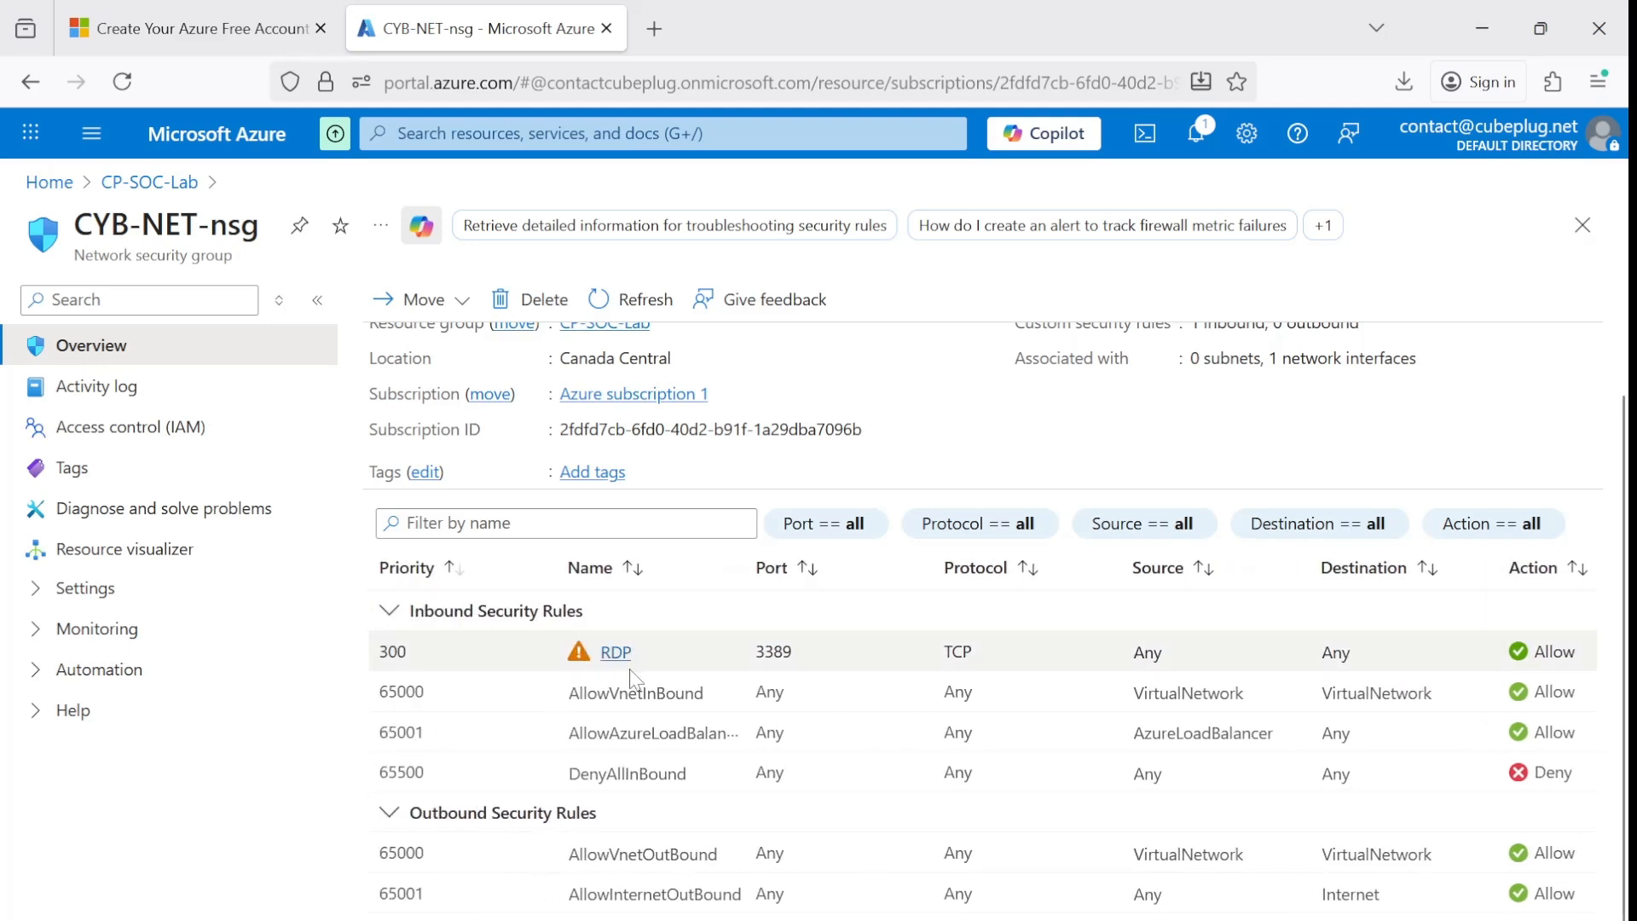
scroll(981, 733, "right", 3)
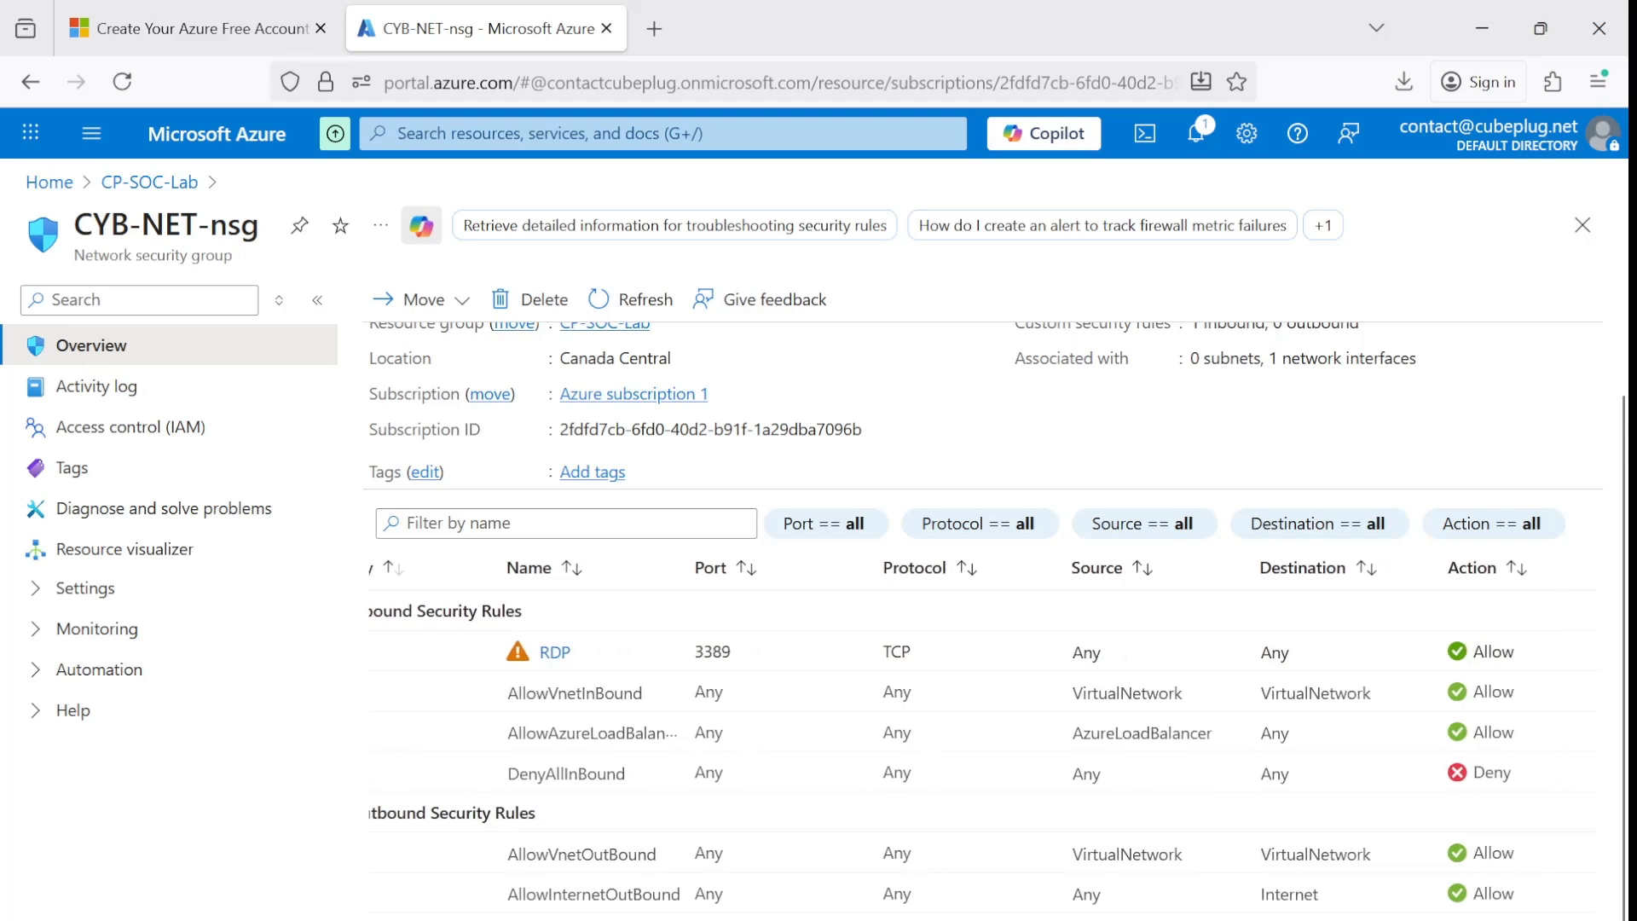
scroll(980, 733, "left", 2)
scroll(544, 692, "left", 1)
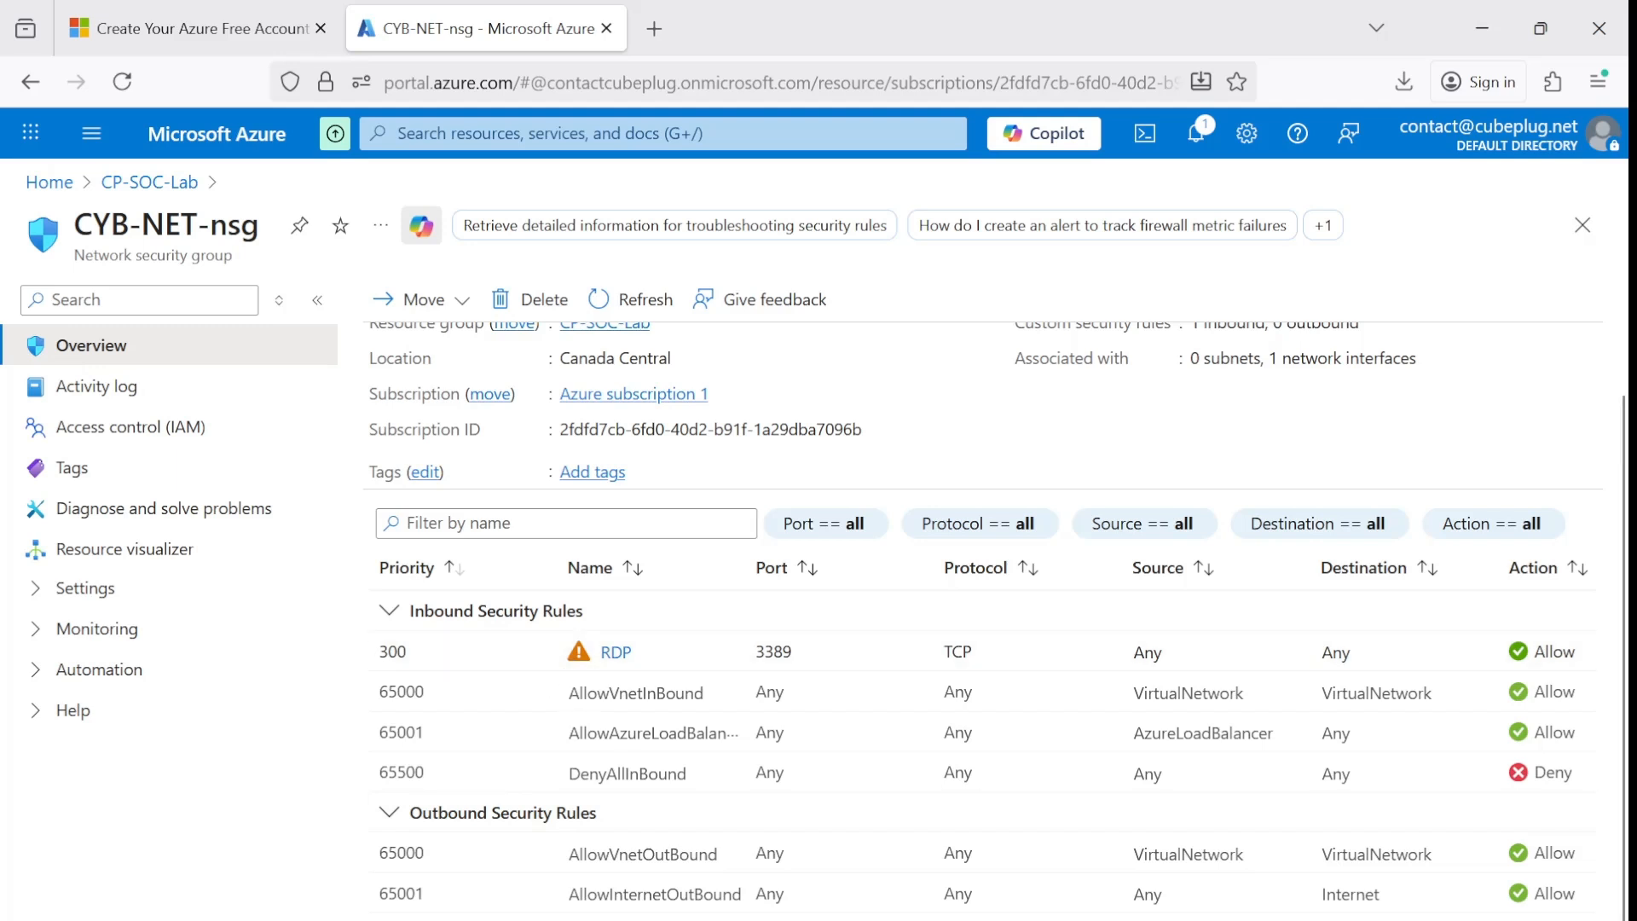
Delete the RDP inbound security rule from CYB-NET-nsg and confirm the deletion.
scroll(981, 734, "right", 1)
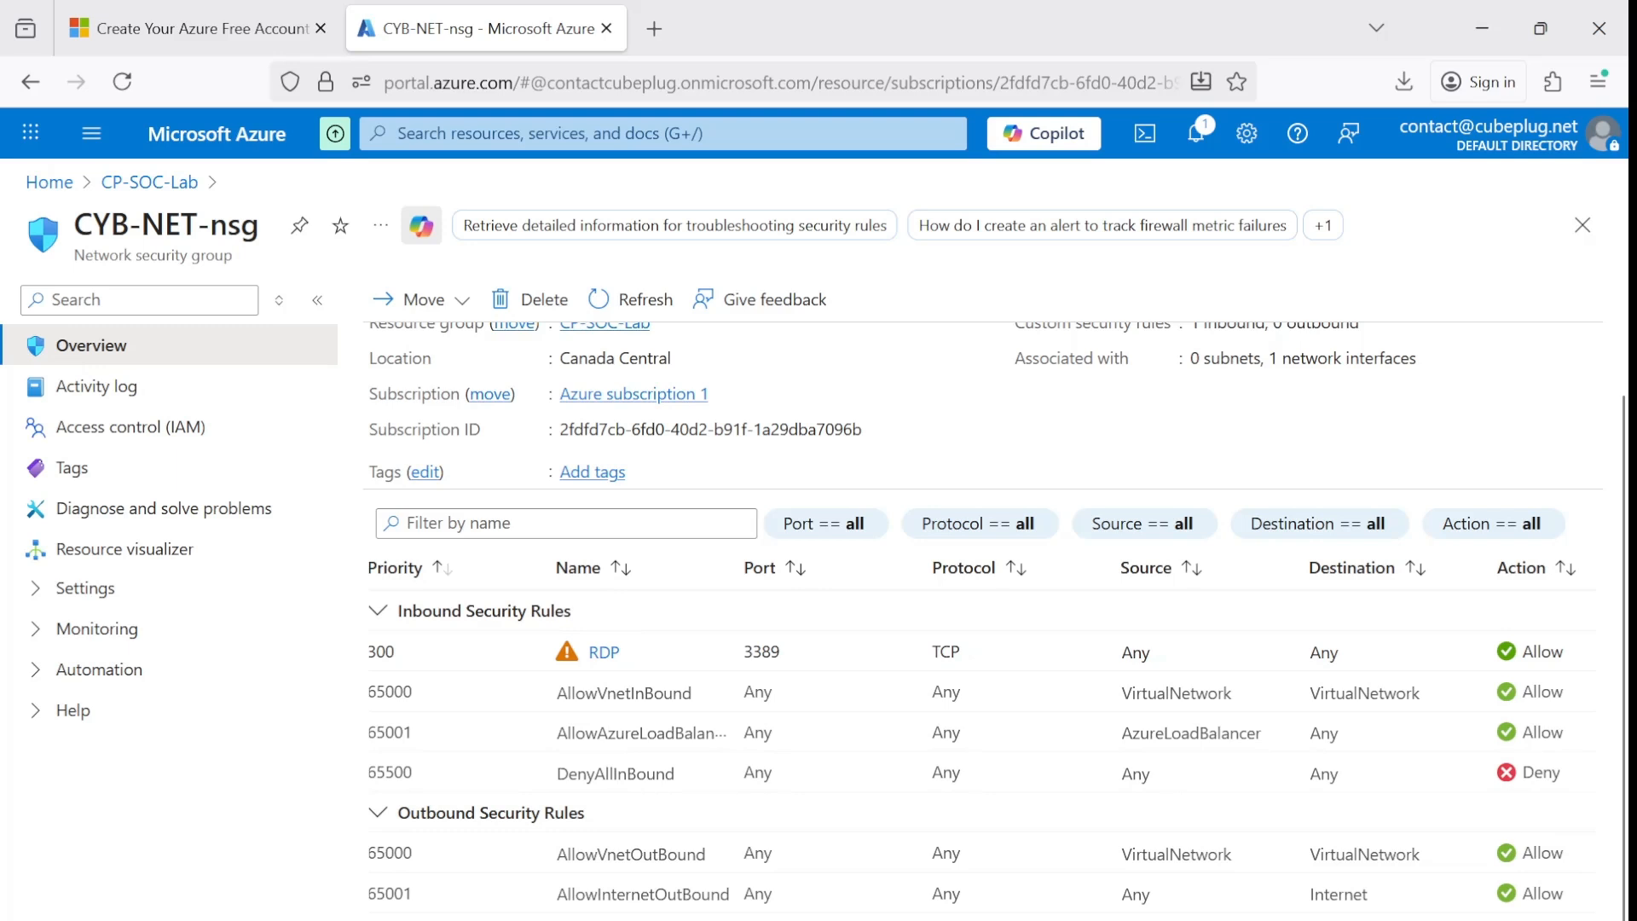
scroll(1239, 688, "right", 4)
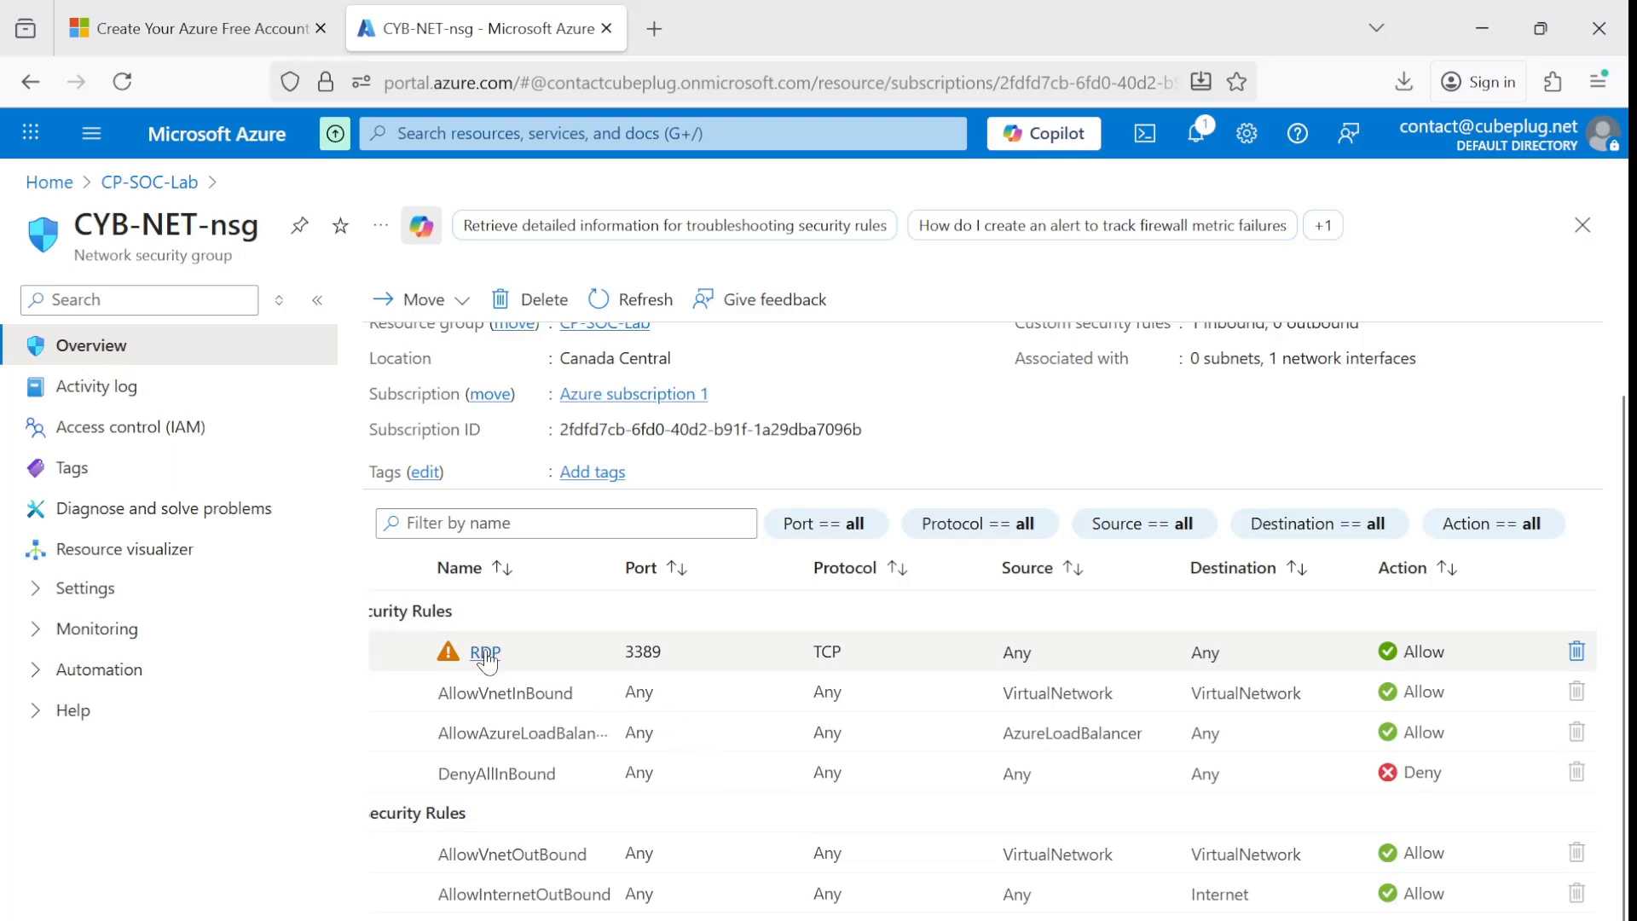
left_click(1576, 653)
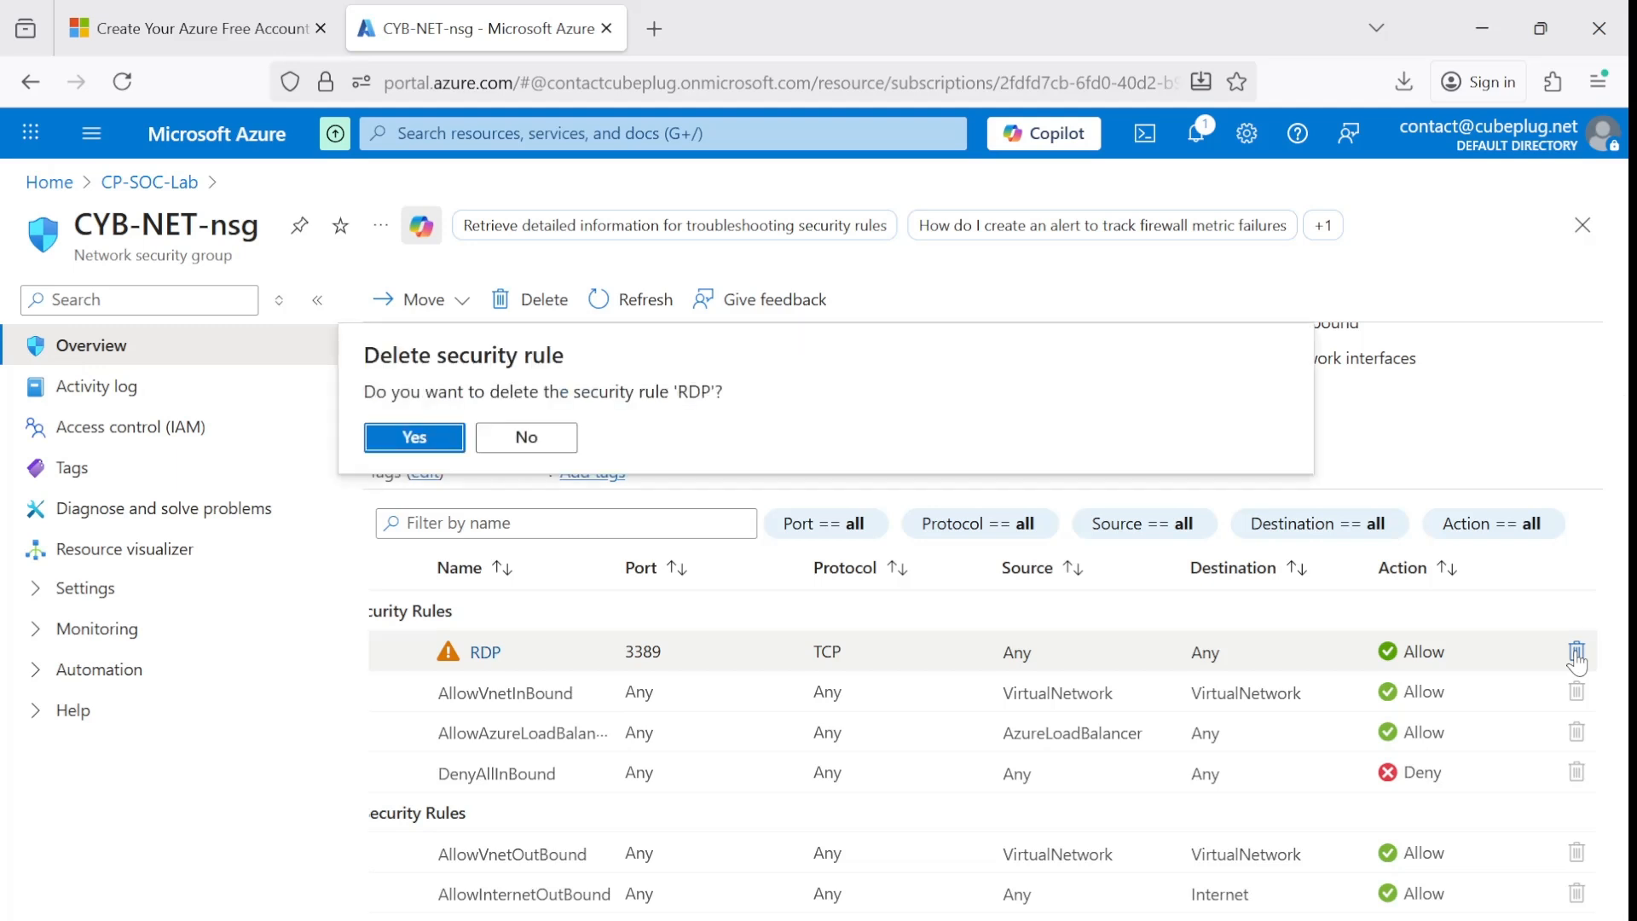
left_click(413, 438)
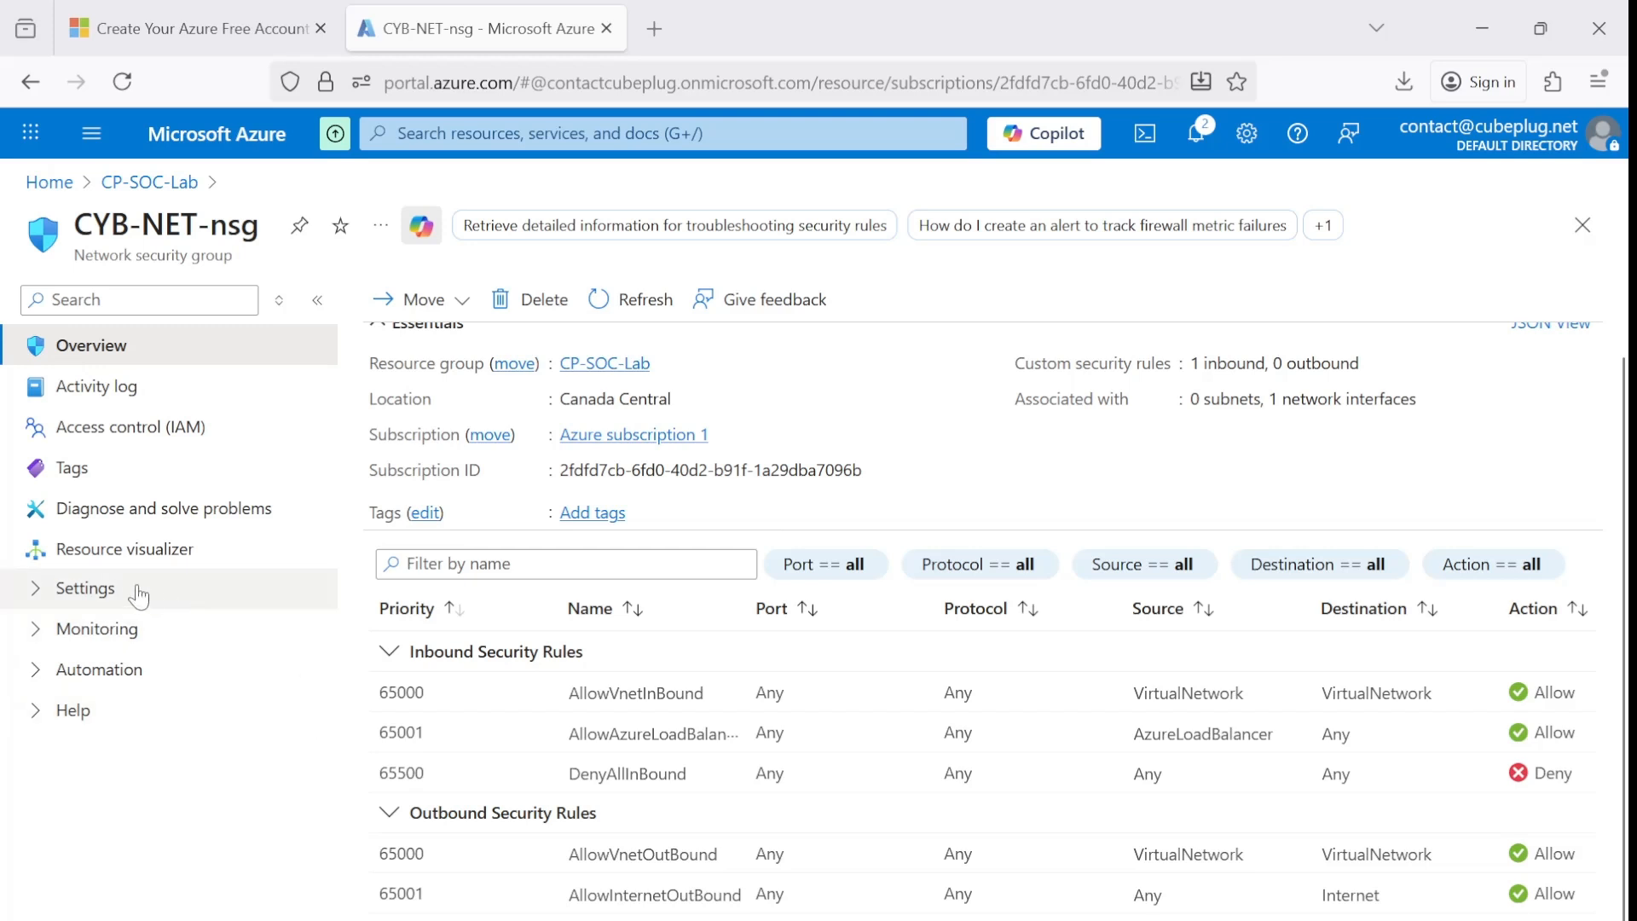
Open the inbound security rules settings of CYB-NET-nsg and look over the default rules.
left_click(73, 602)
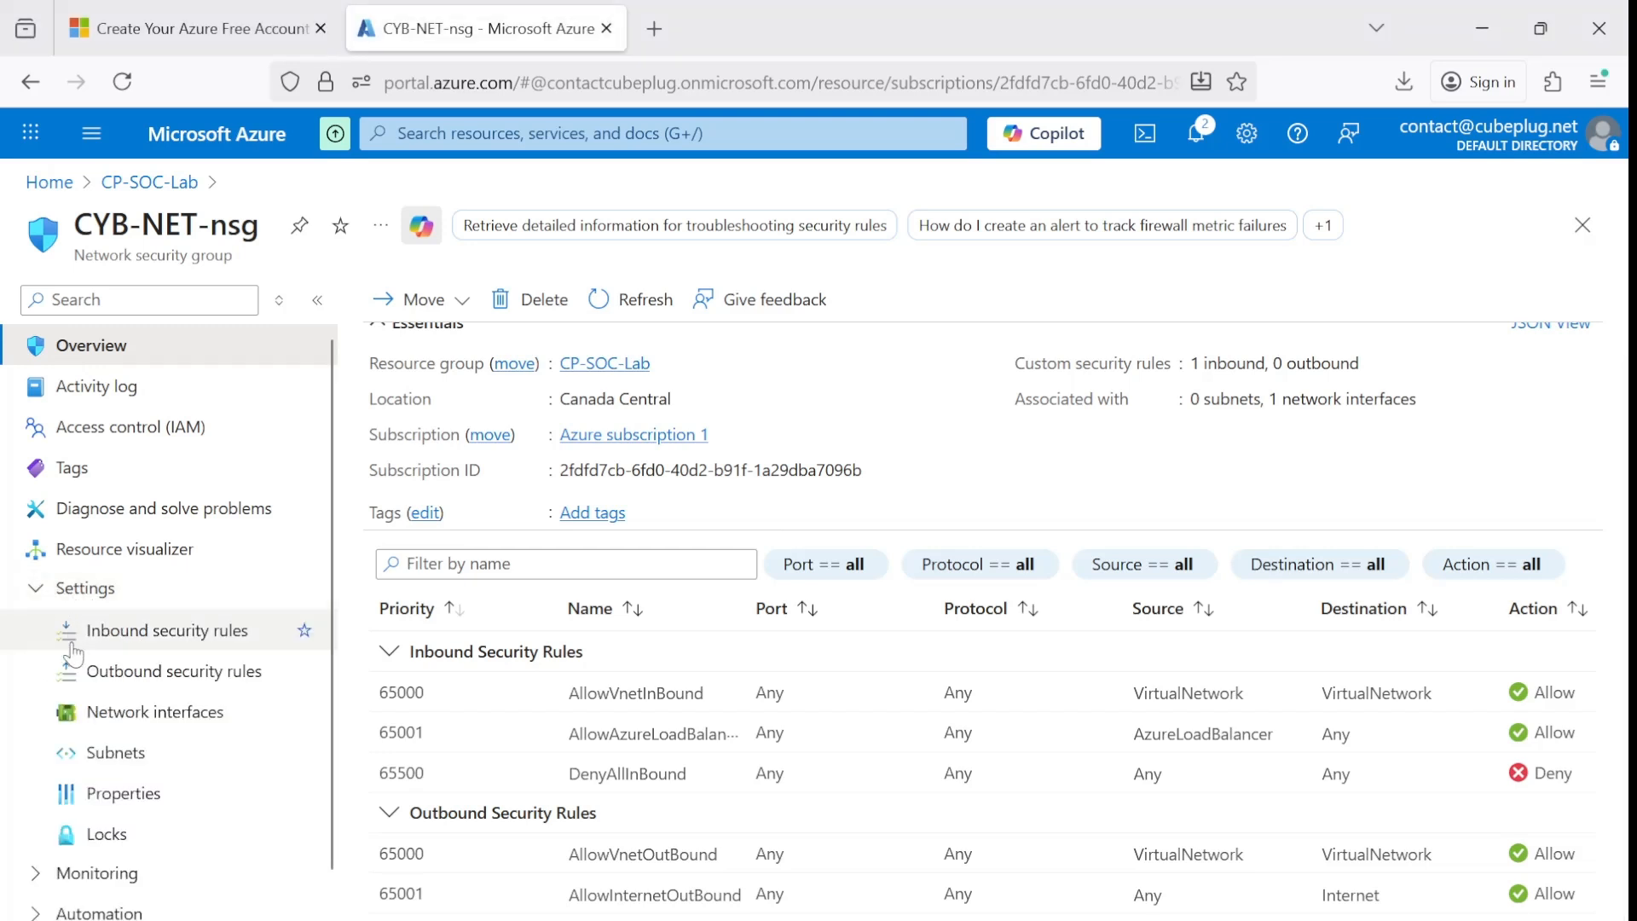
left_click(156, 636)
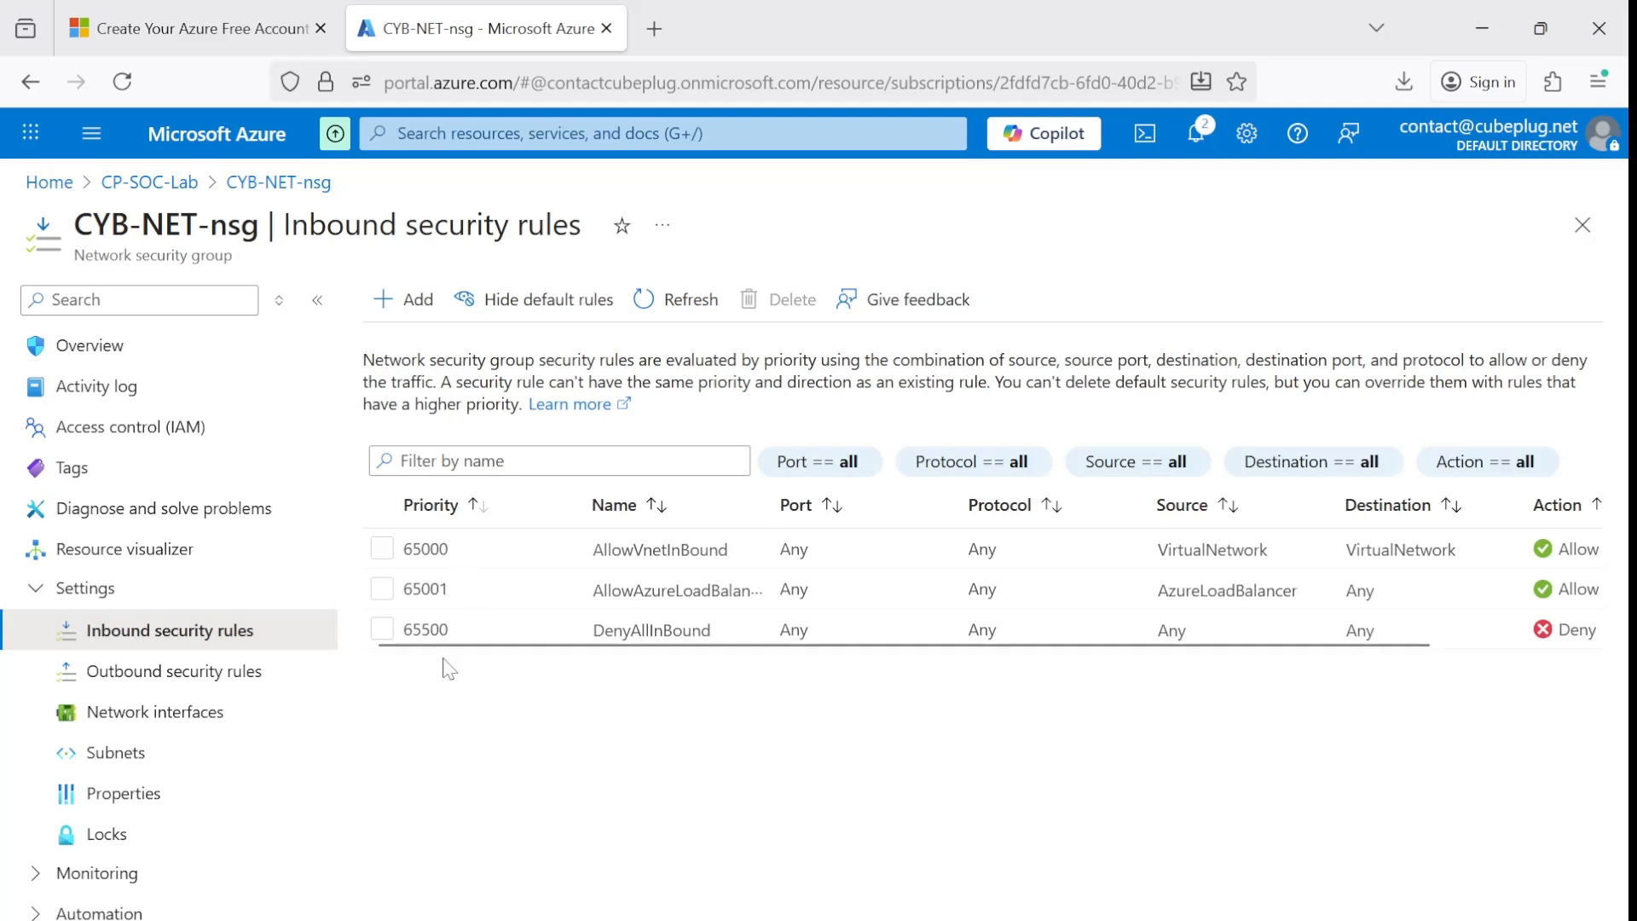
left_click_drag(461, 651, 730, 676)
left_click_drag(628, 662, 465, 659)
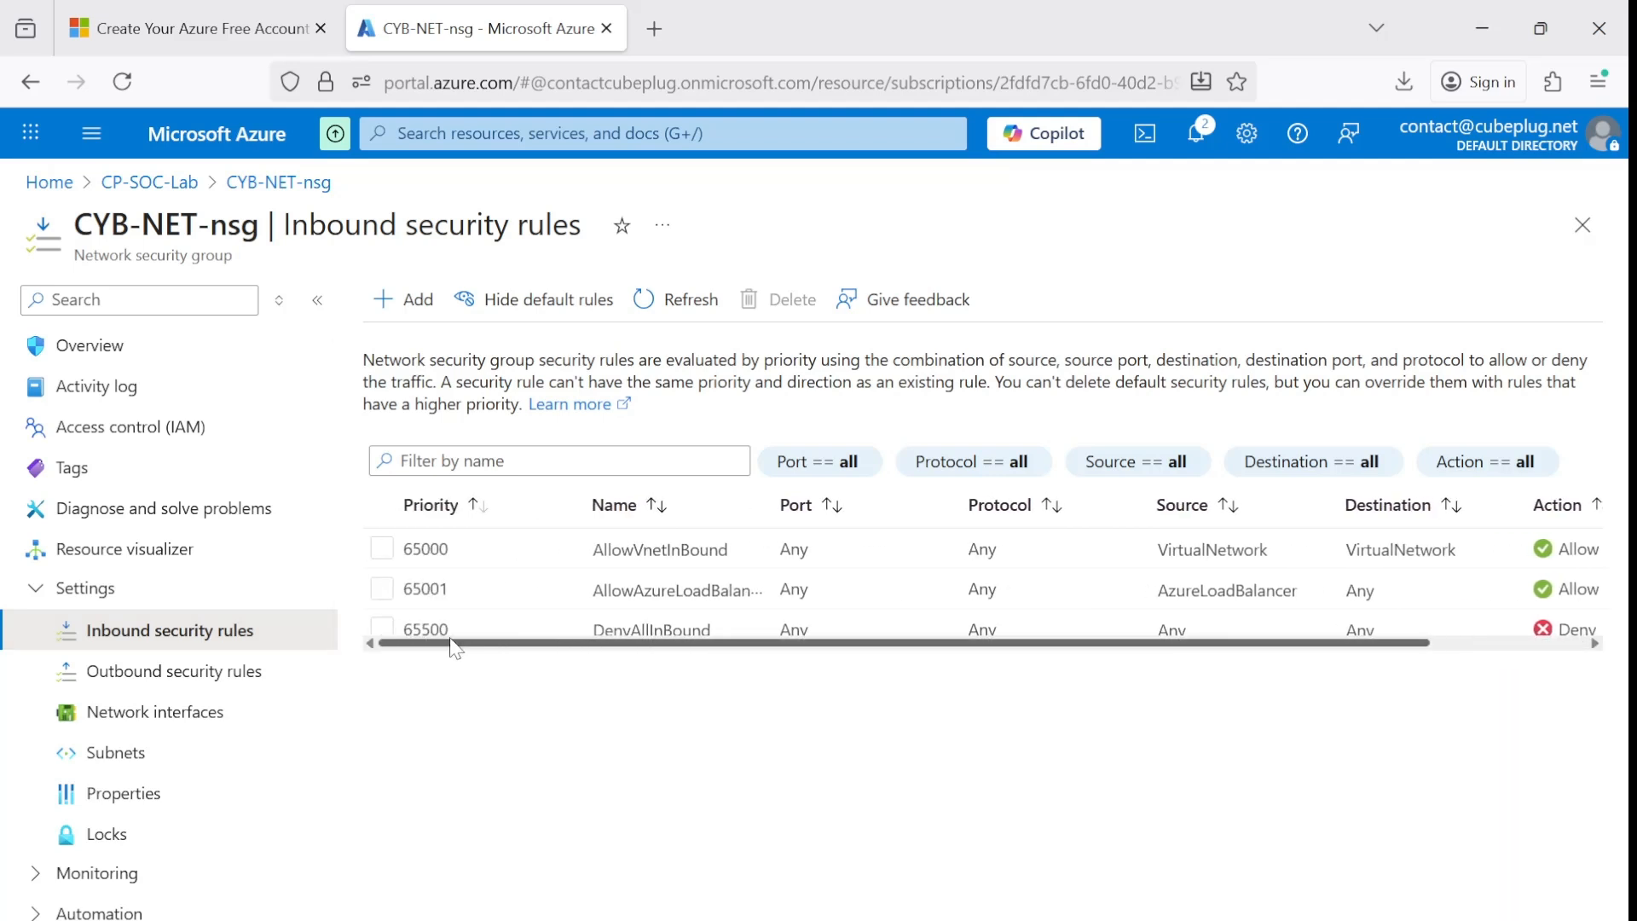
Start a new inbound security rule with destination Any, service Custom and destination port ranges set to *.
left_click(395, 307)
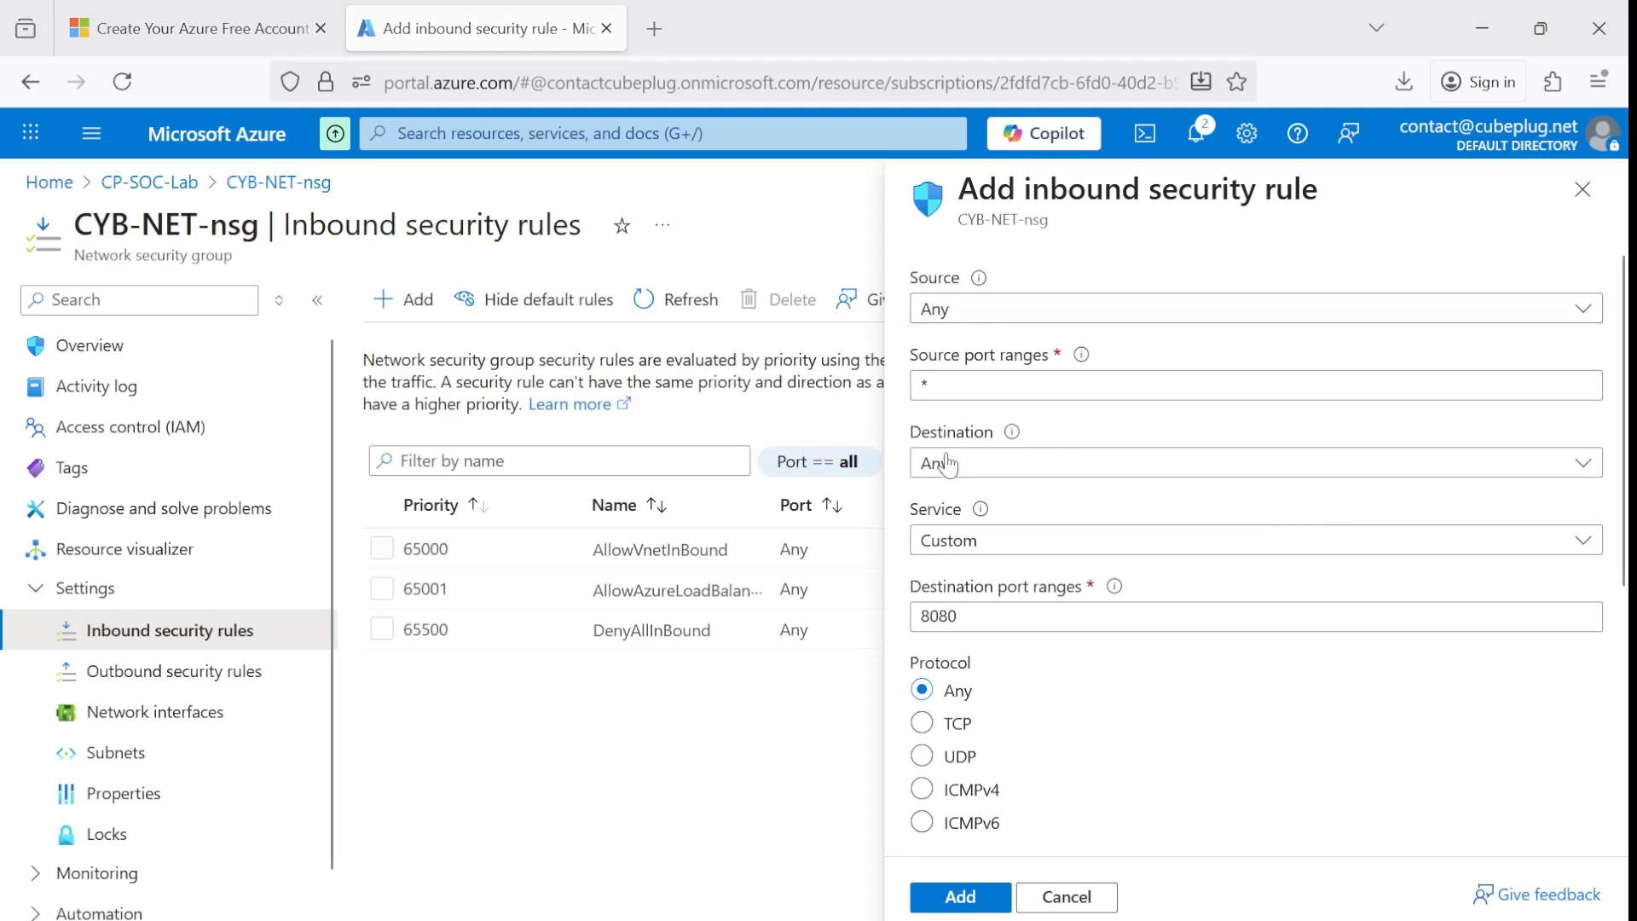
left_click(977, 464)
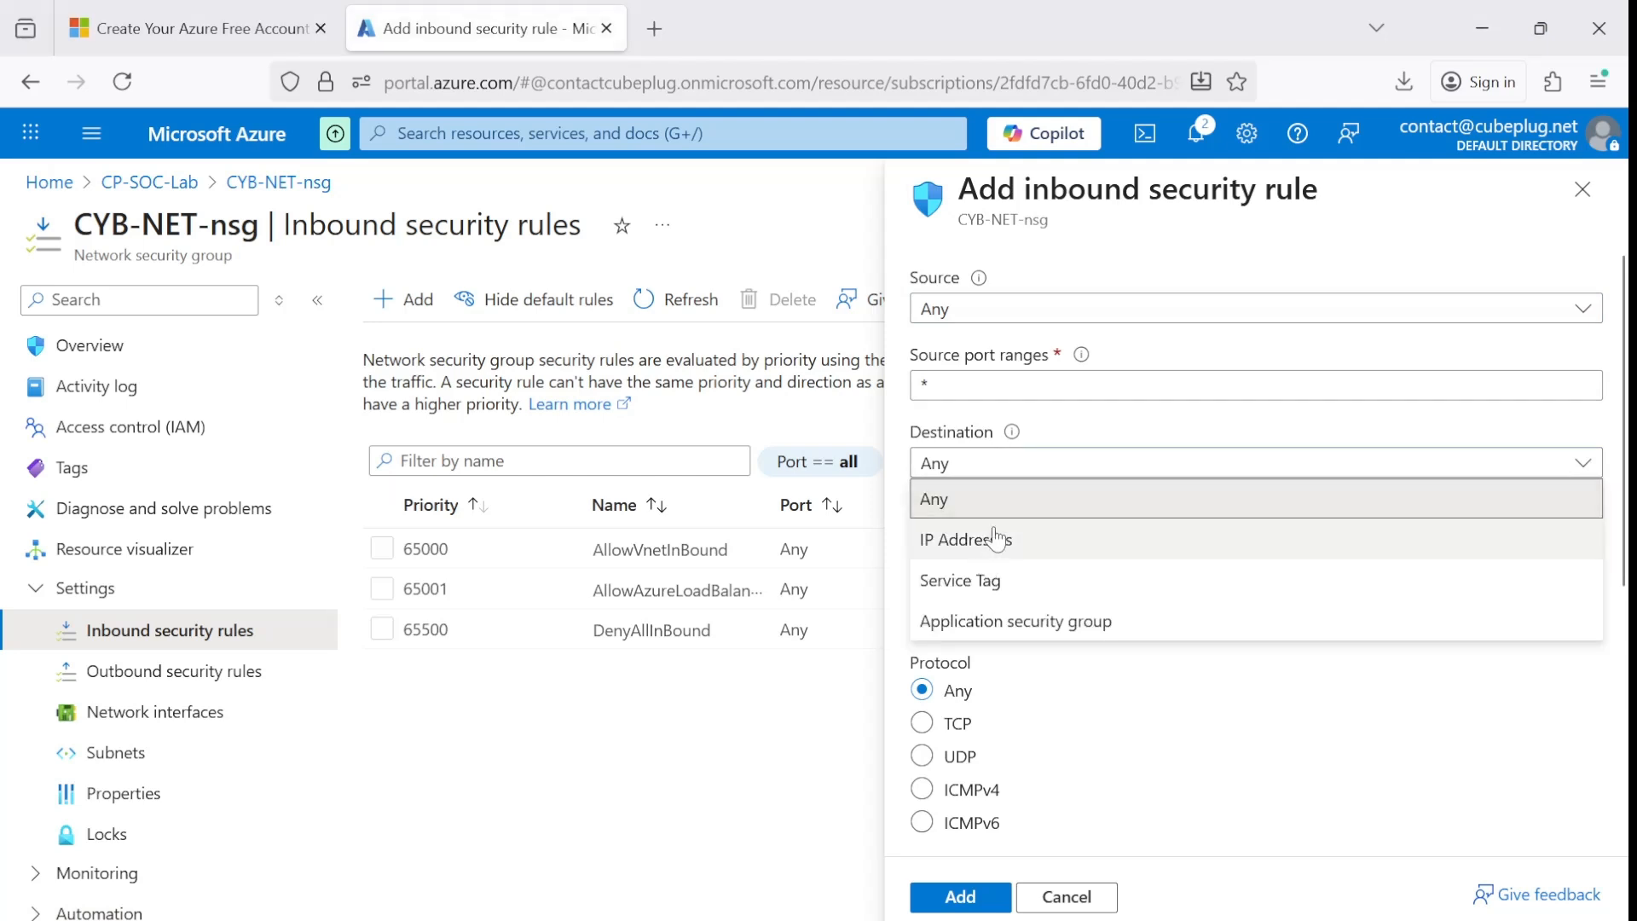
left_click(1006, 503)
left_click(926, 385)
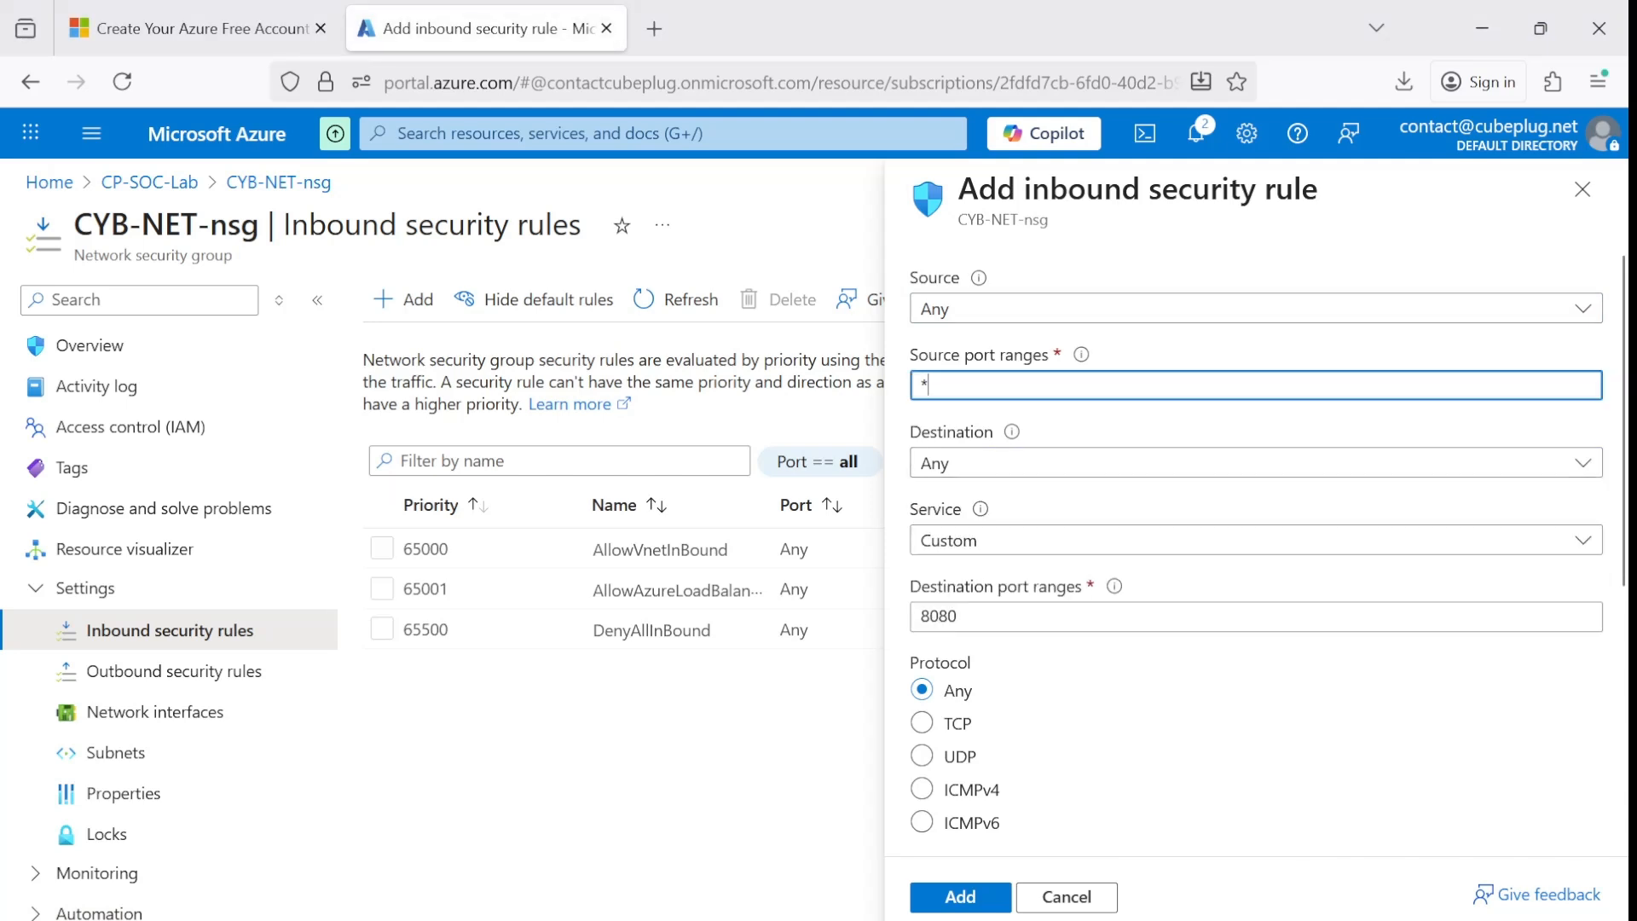
left_click(991, 540)
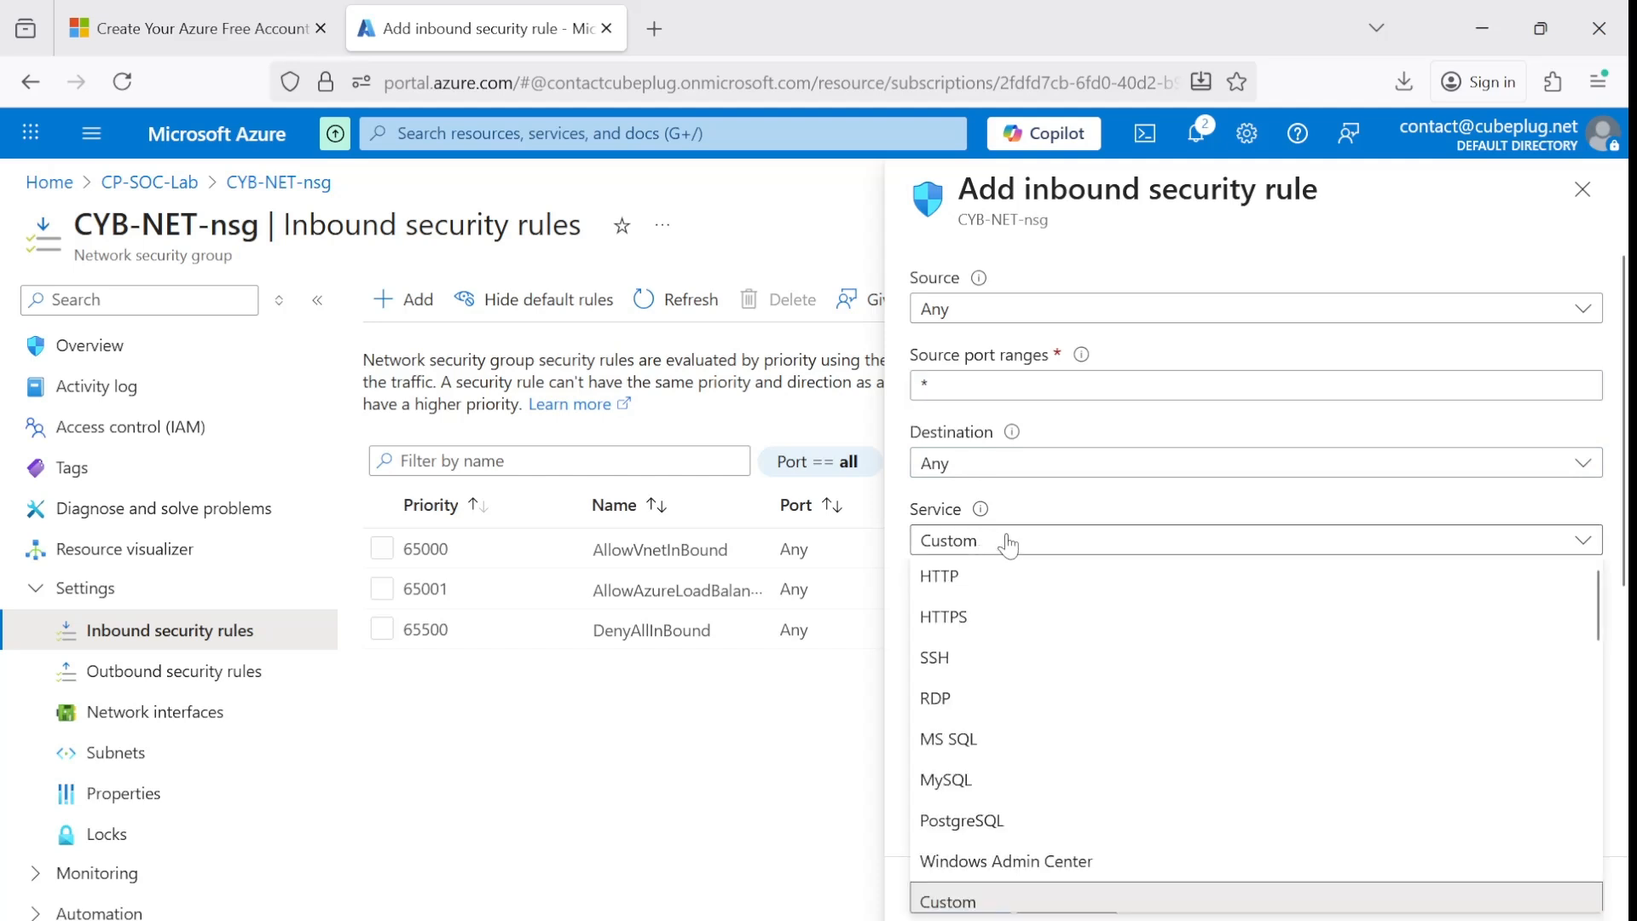
left_click(1009, 542)
left_click_drag(968, 617, 918, 616)
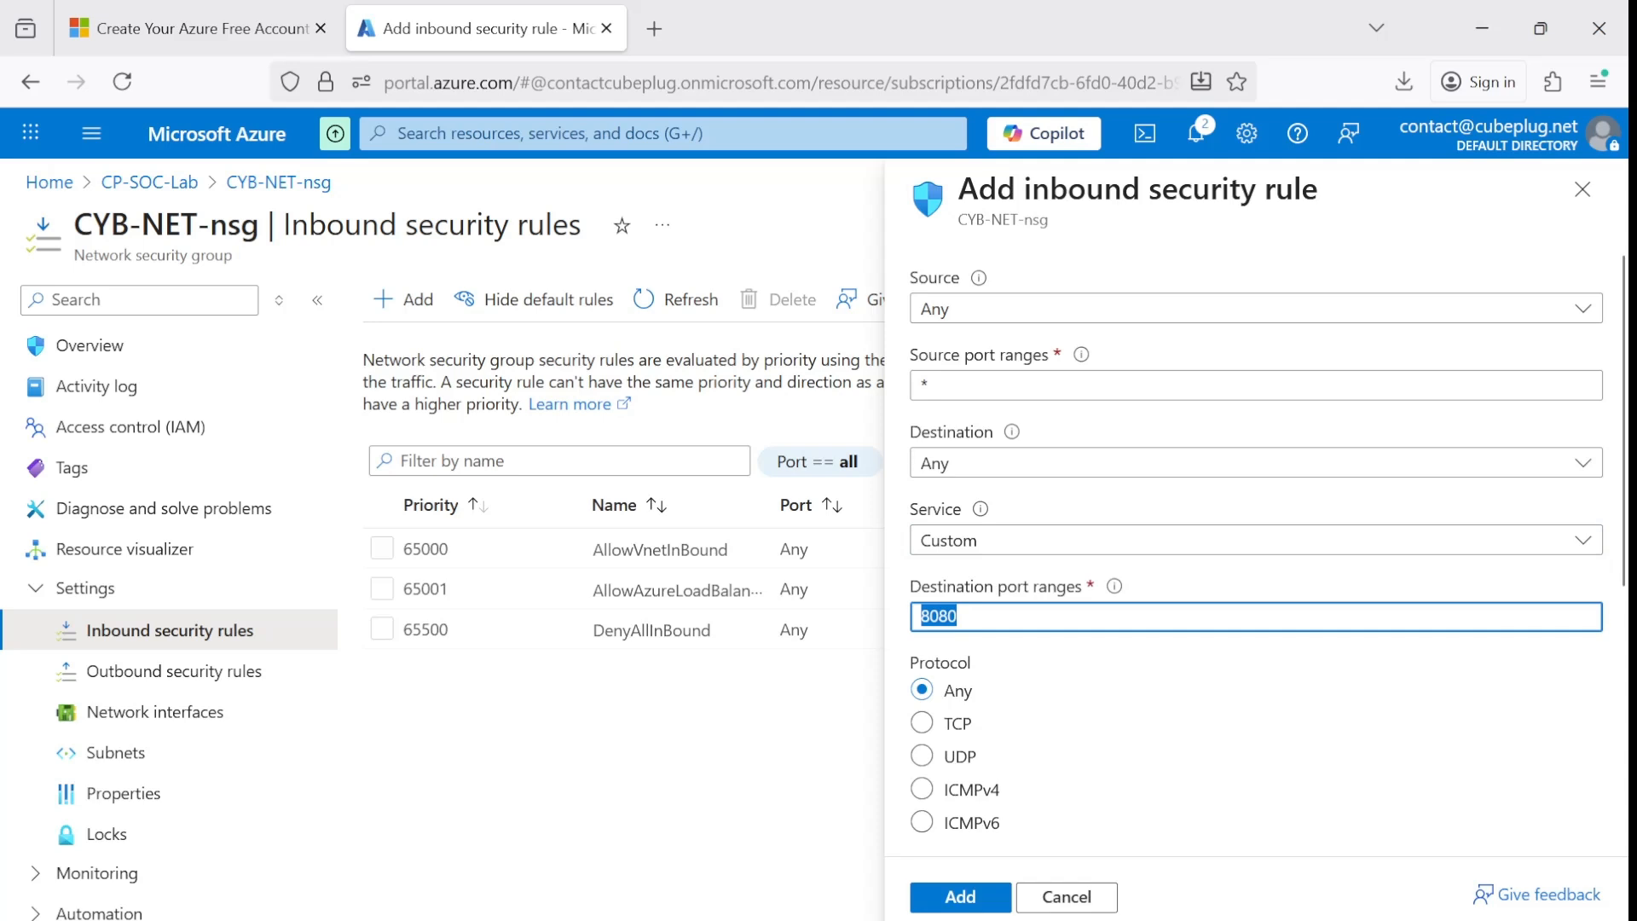
type("*")
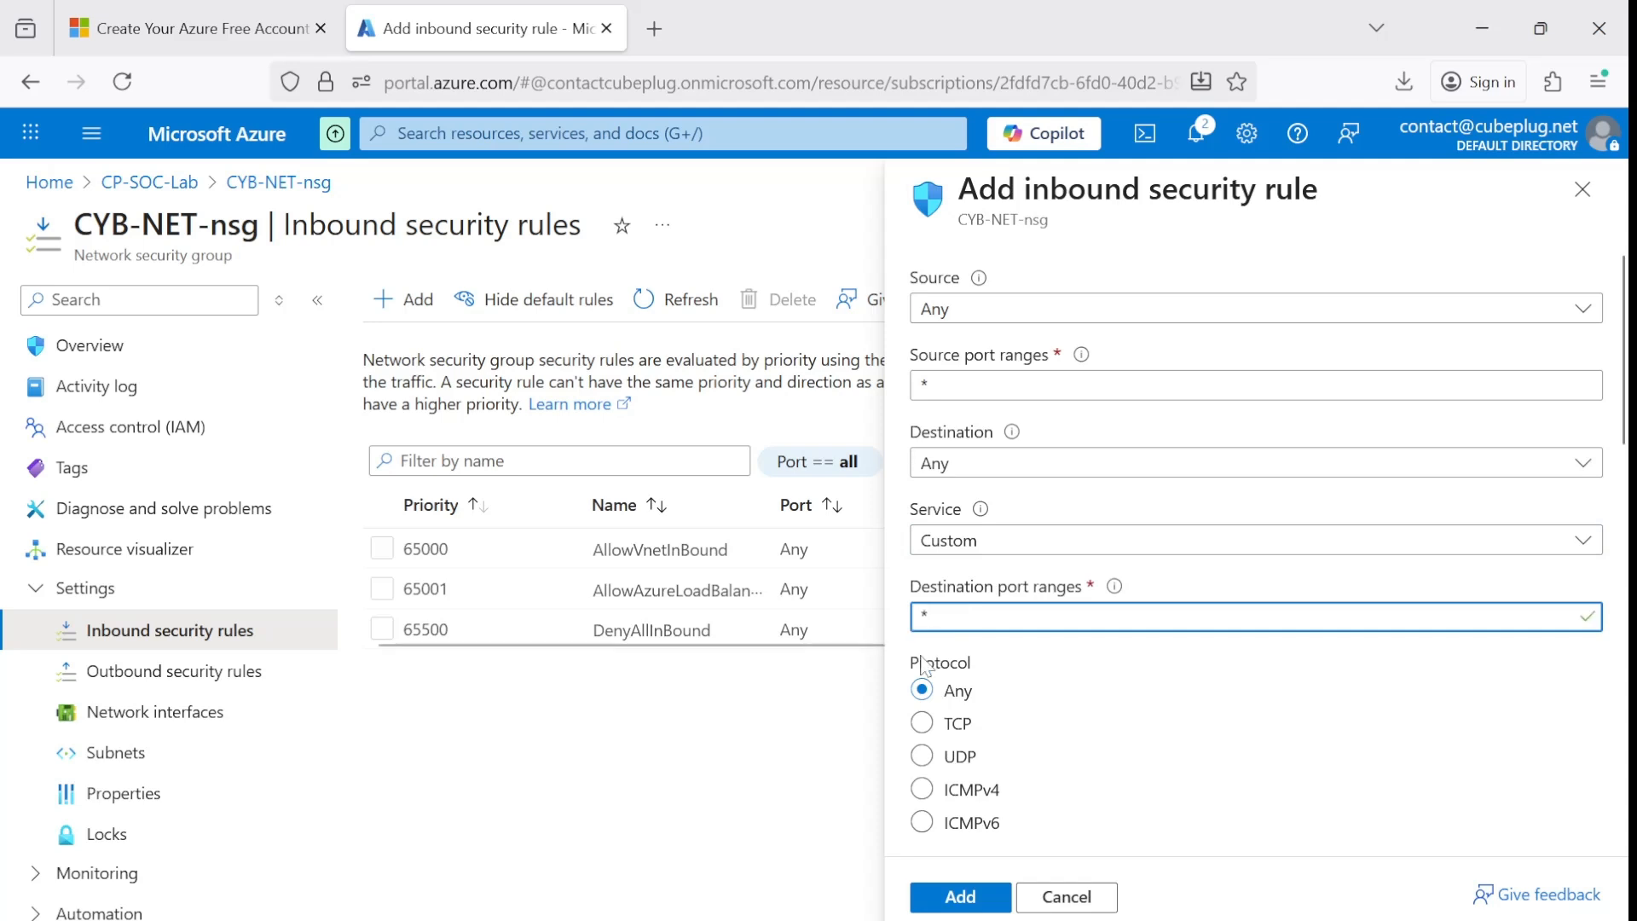
Keep the new rule's priority at 100 and name it DANGER_ZONE_AllowCustomAnyInbound.
scroll(978, 668, "down", 2)
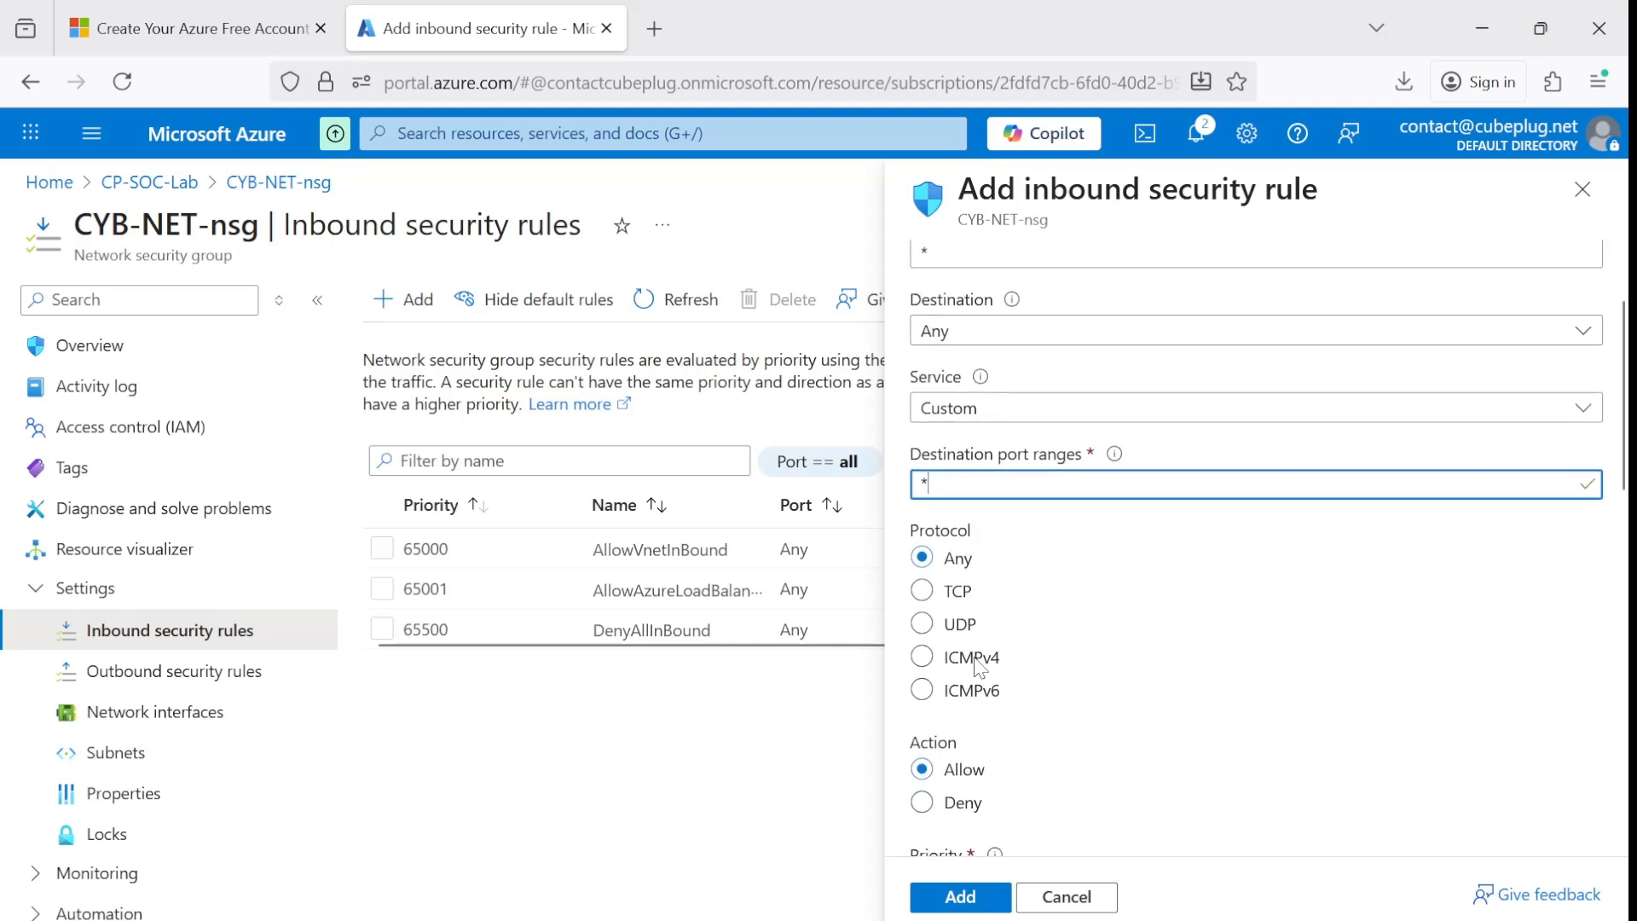
scroll(996, 645, "down", 1)
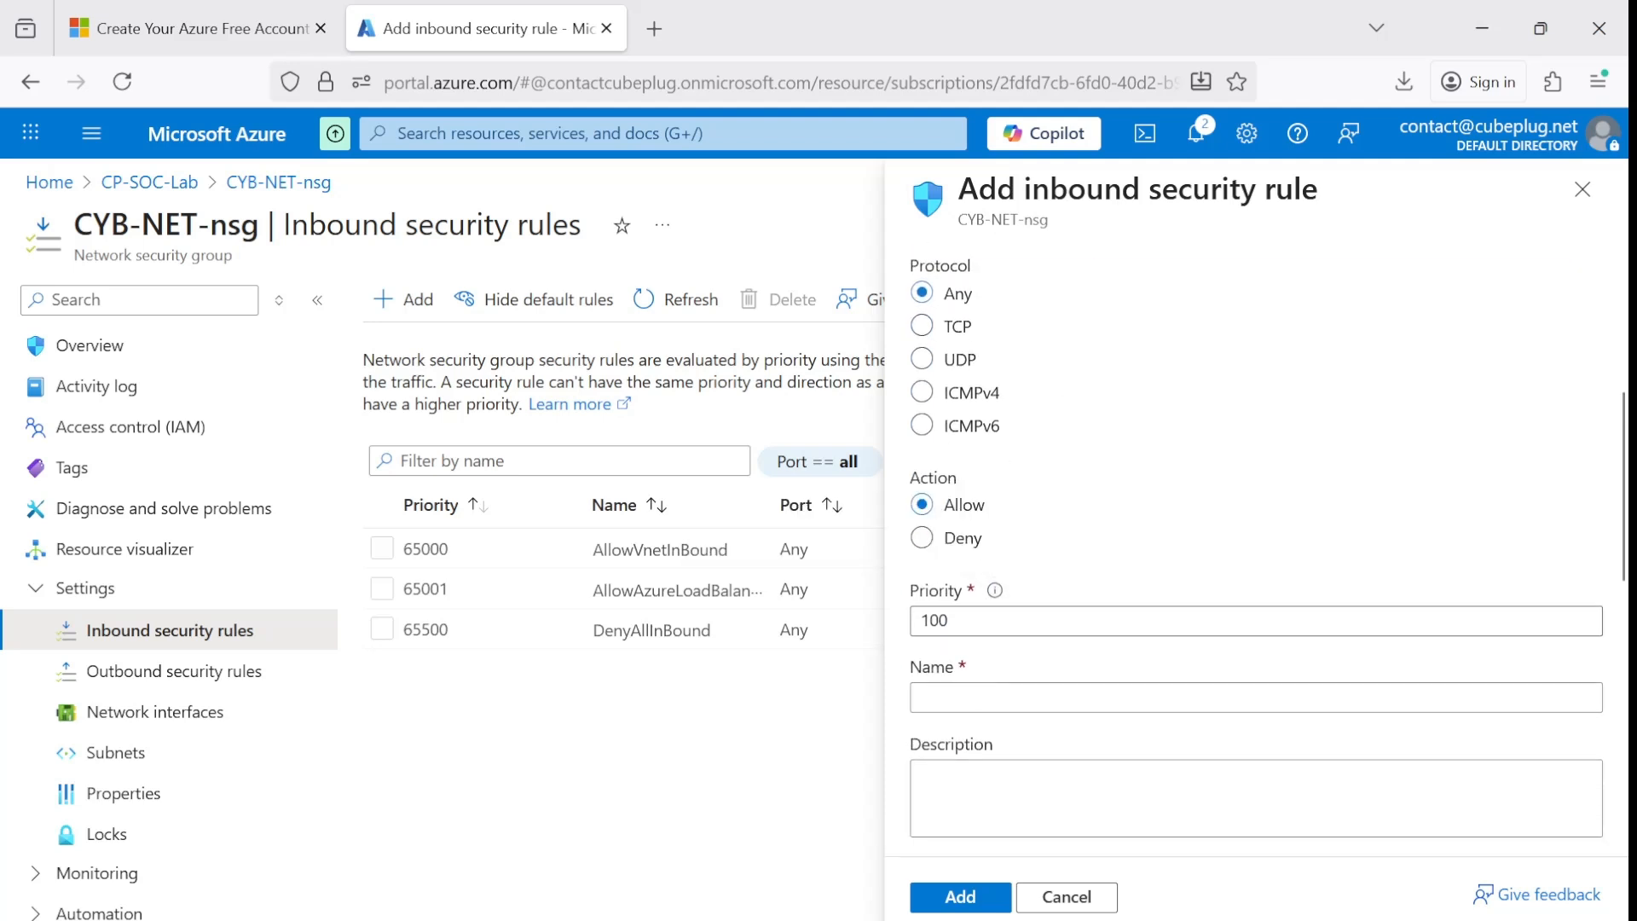
double_click(981, 620)
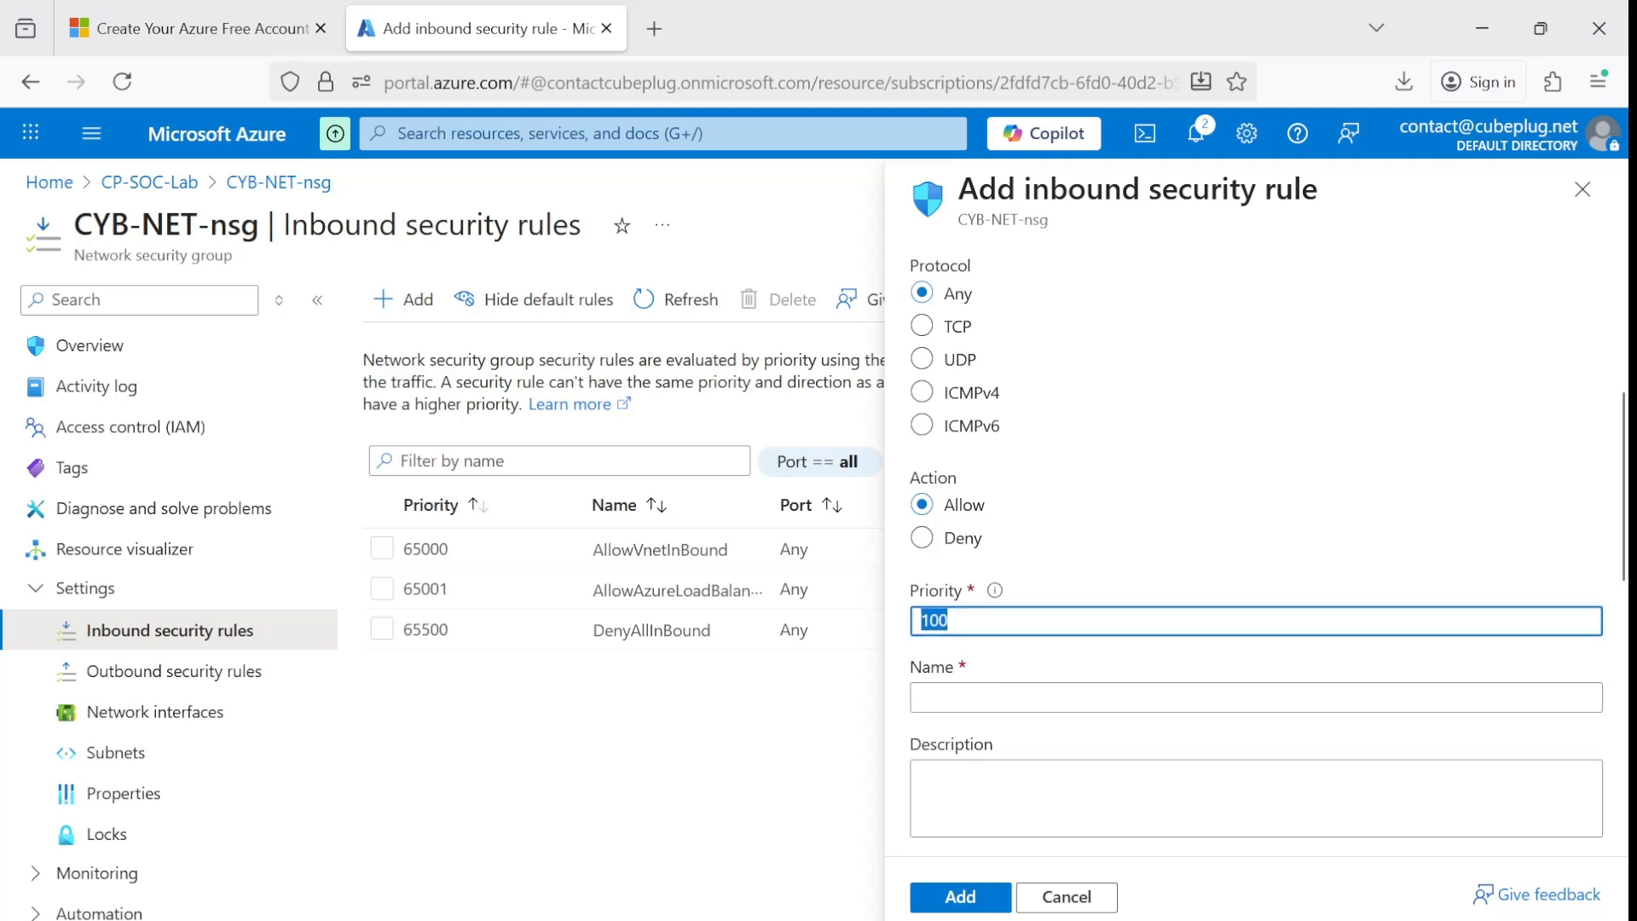
left_click(981, 622)
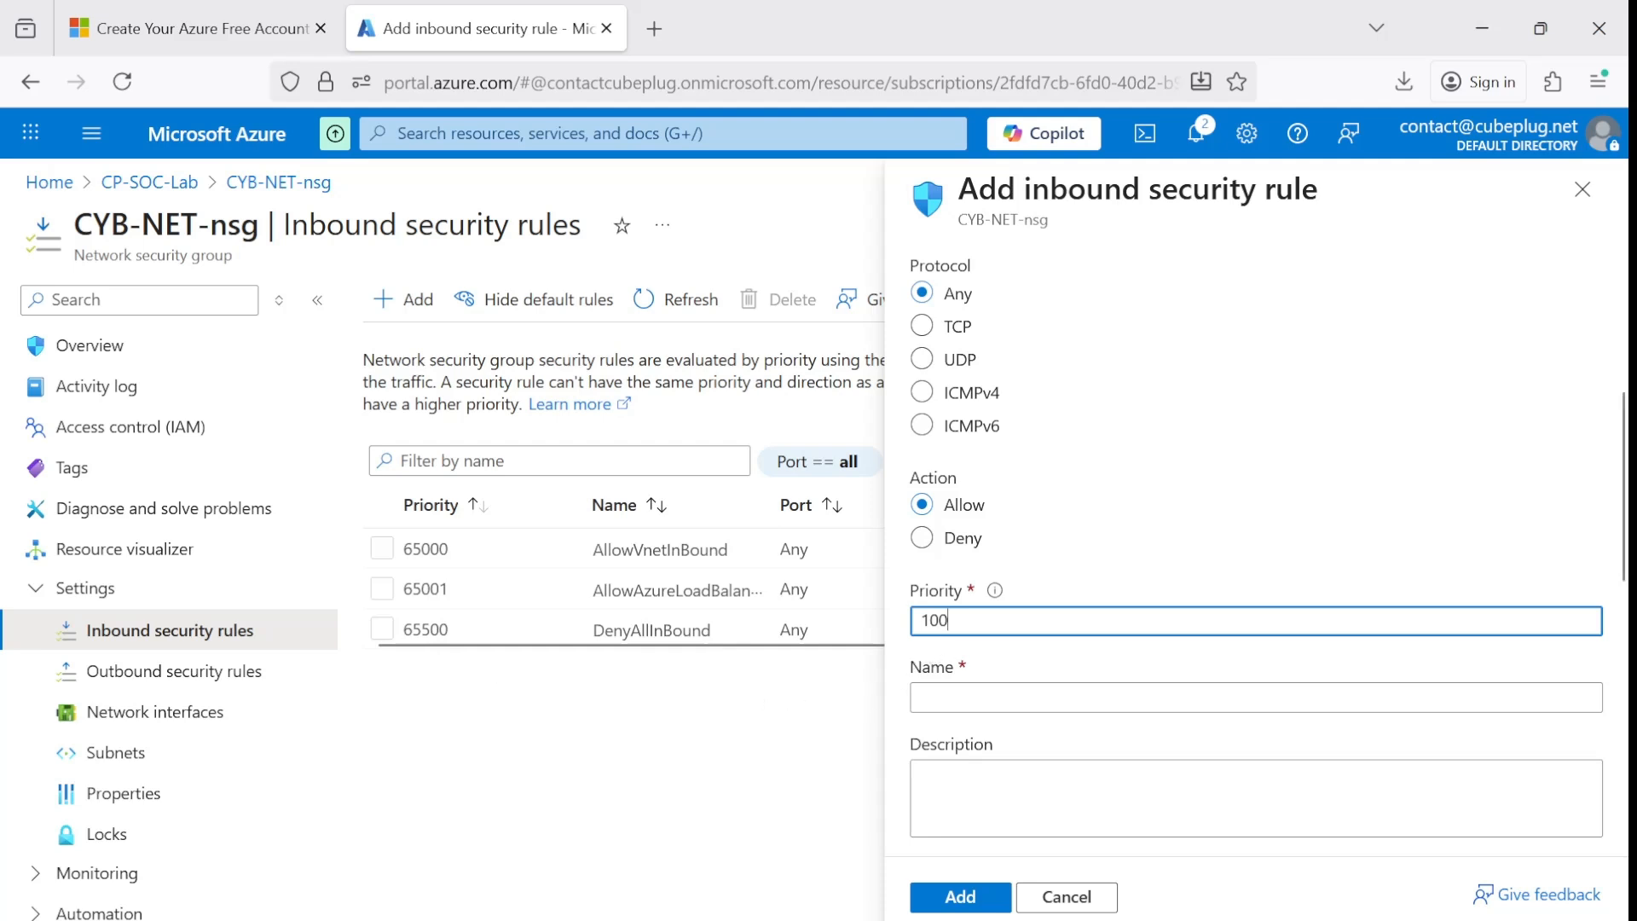
left_click_drag(941, 620, 914, 621)
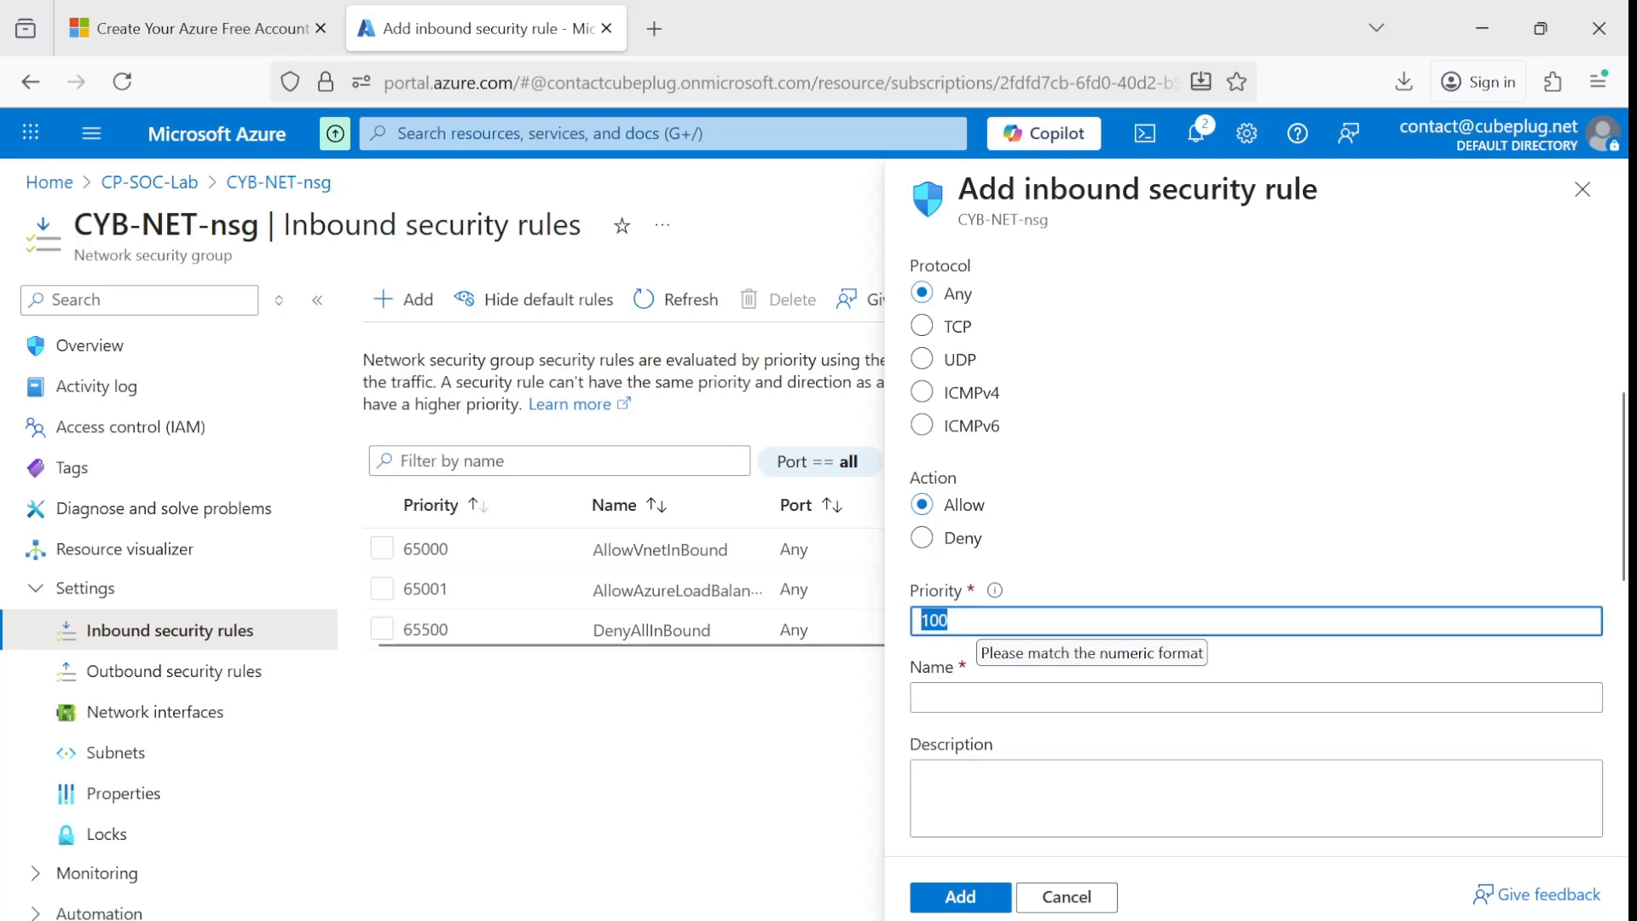
left_click(923, 698)
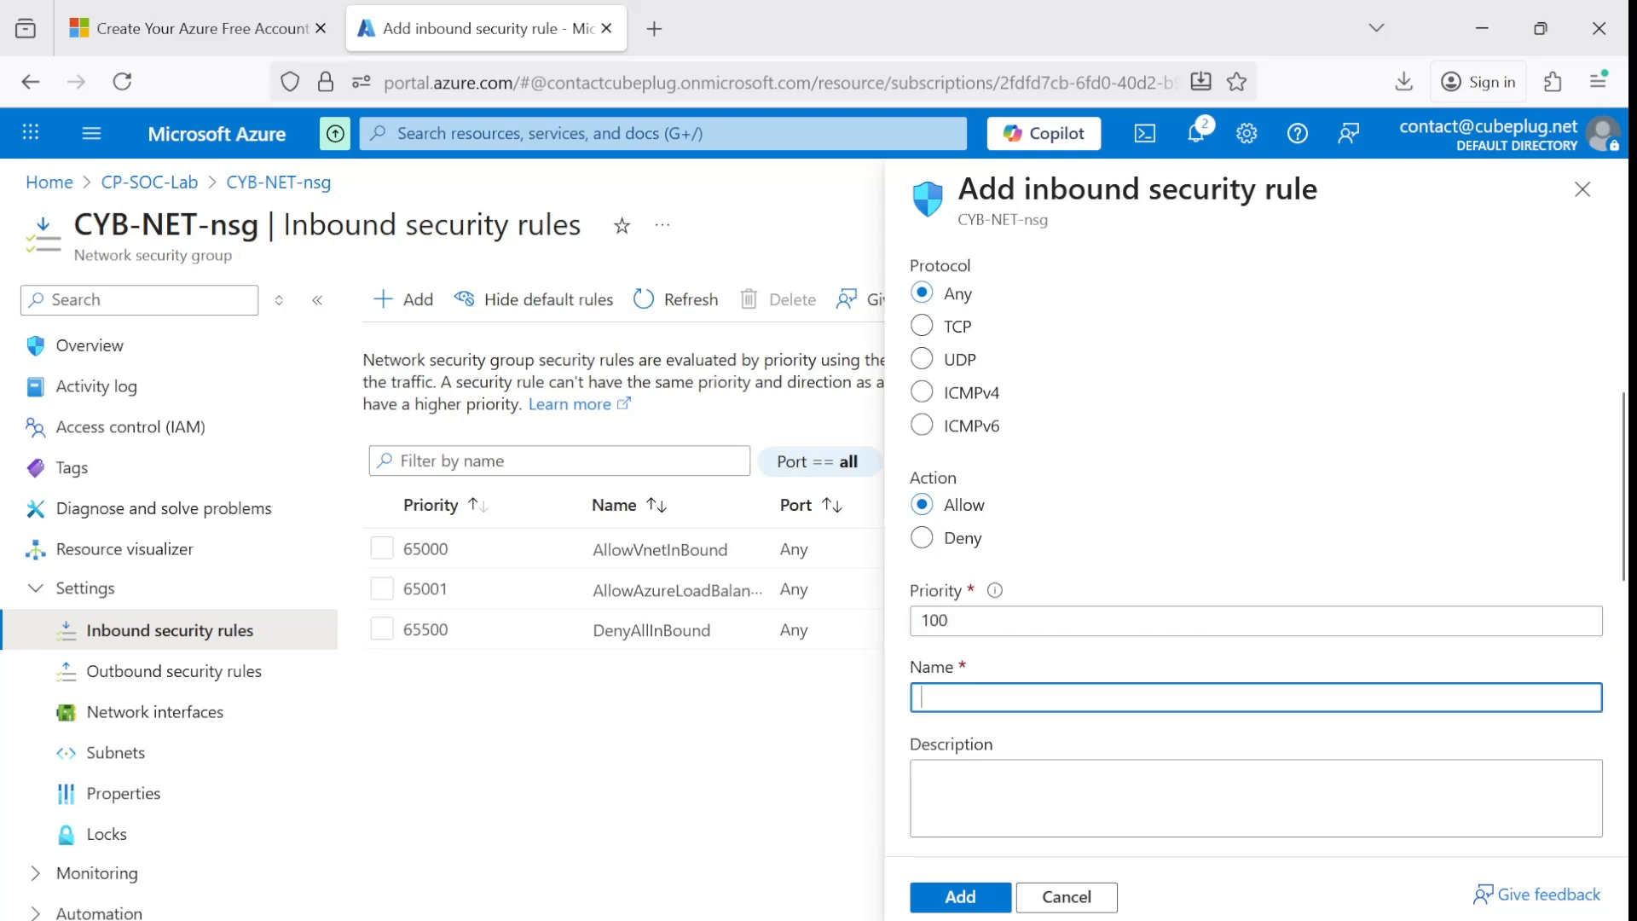
type("DANGER_ZONE")
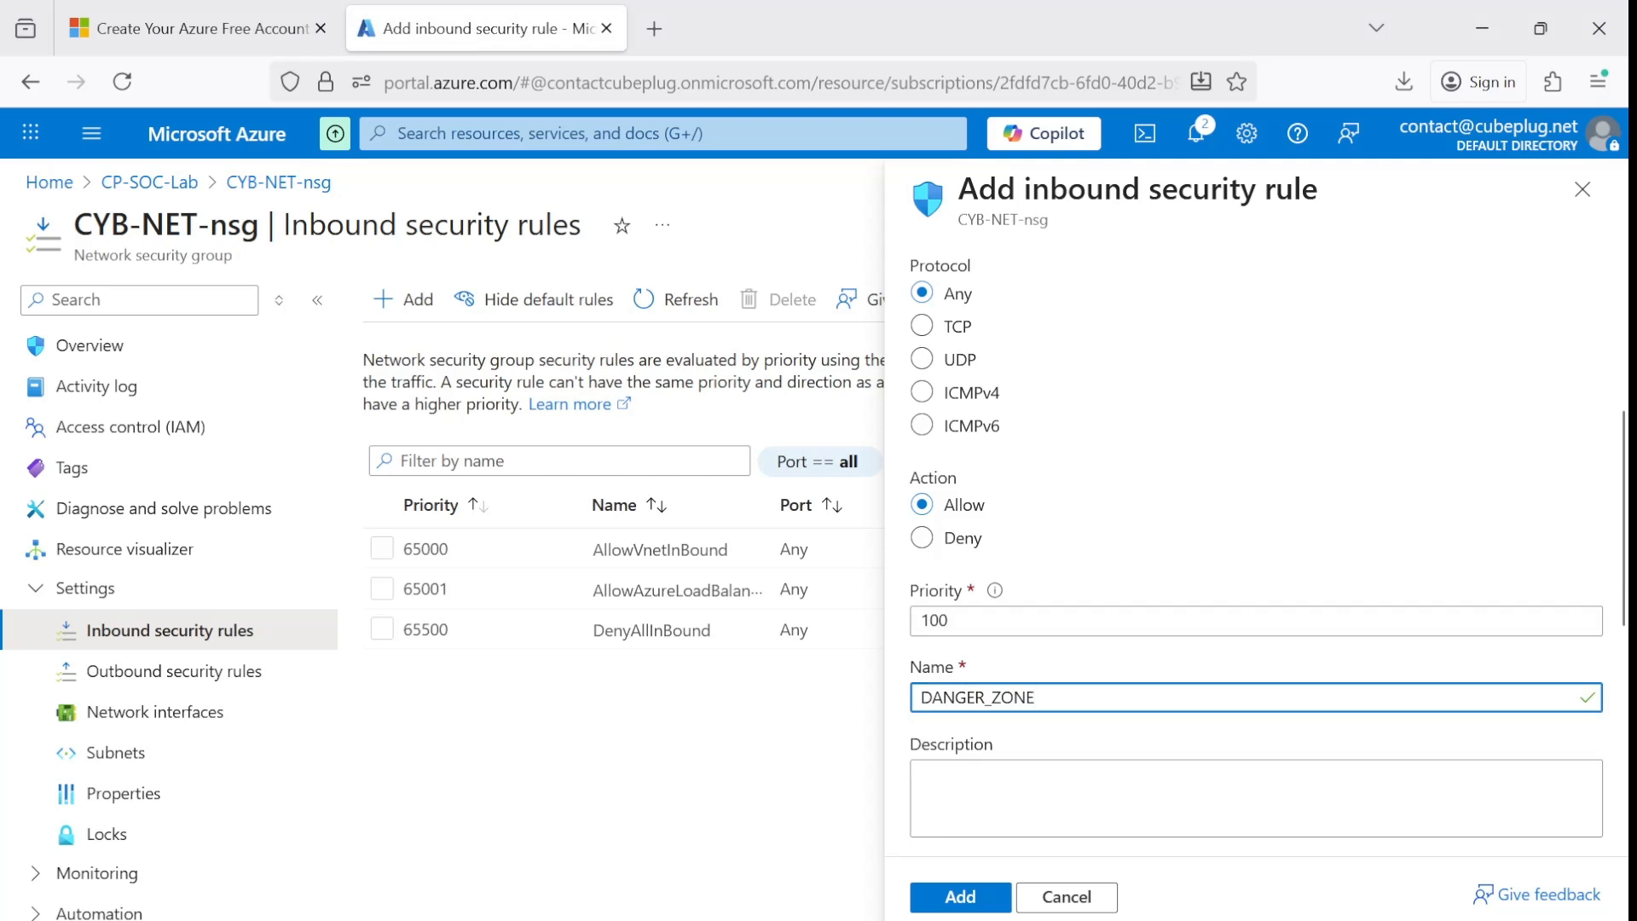
type("_Allow")
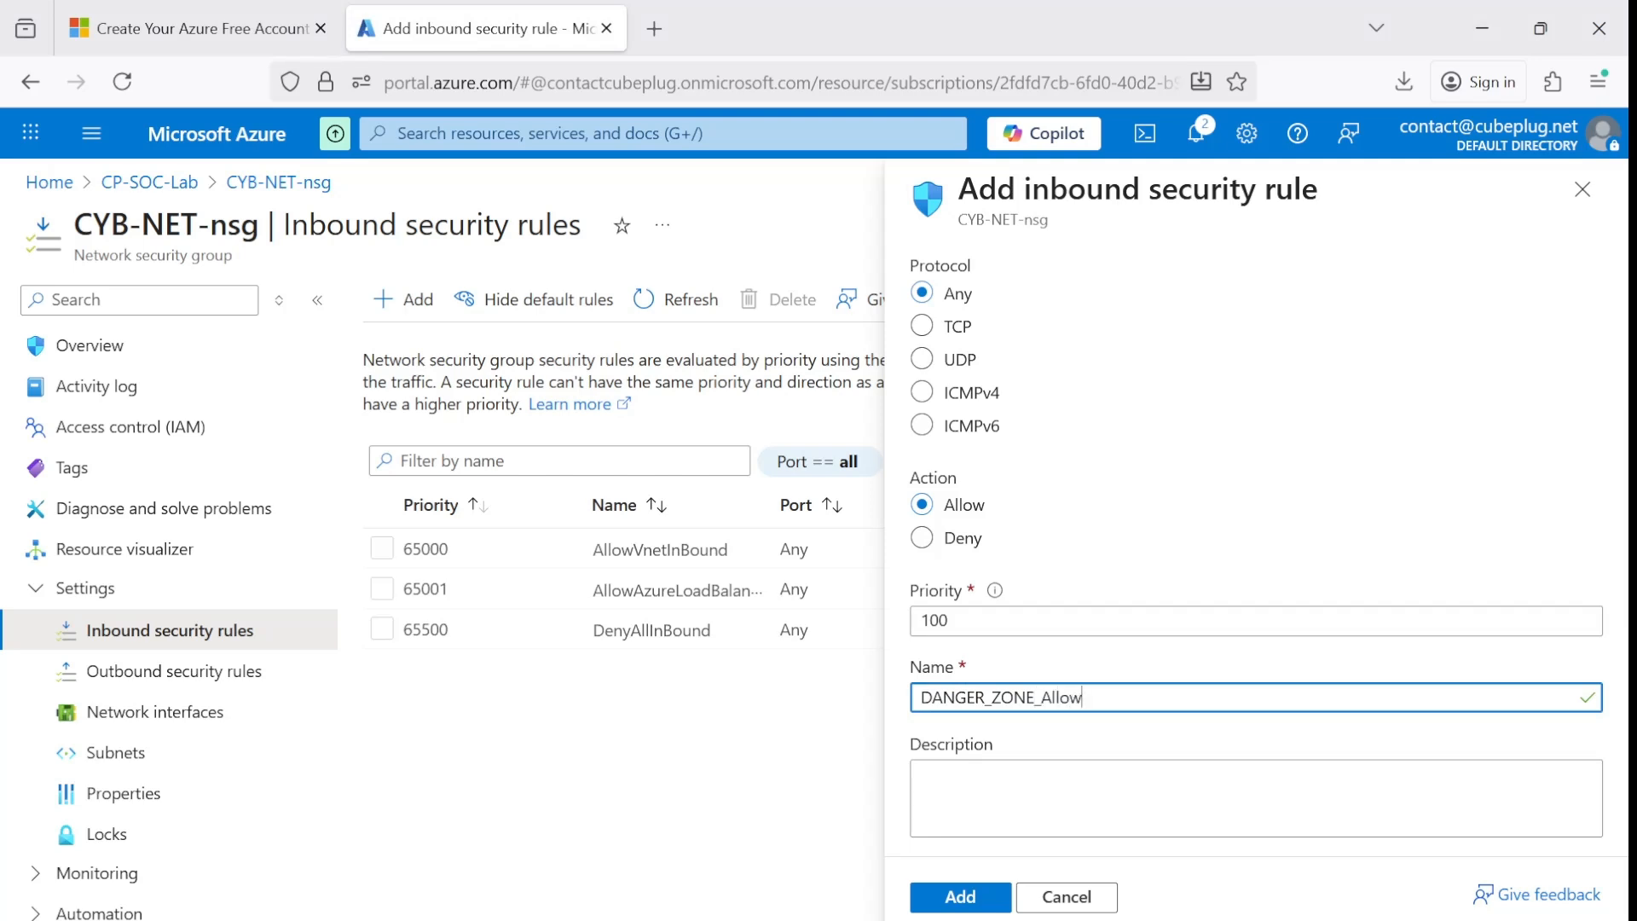
type("Custom")
type("AnyInbound")
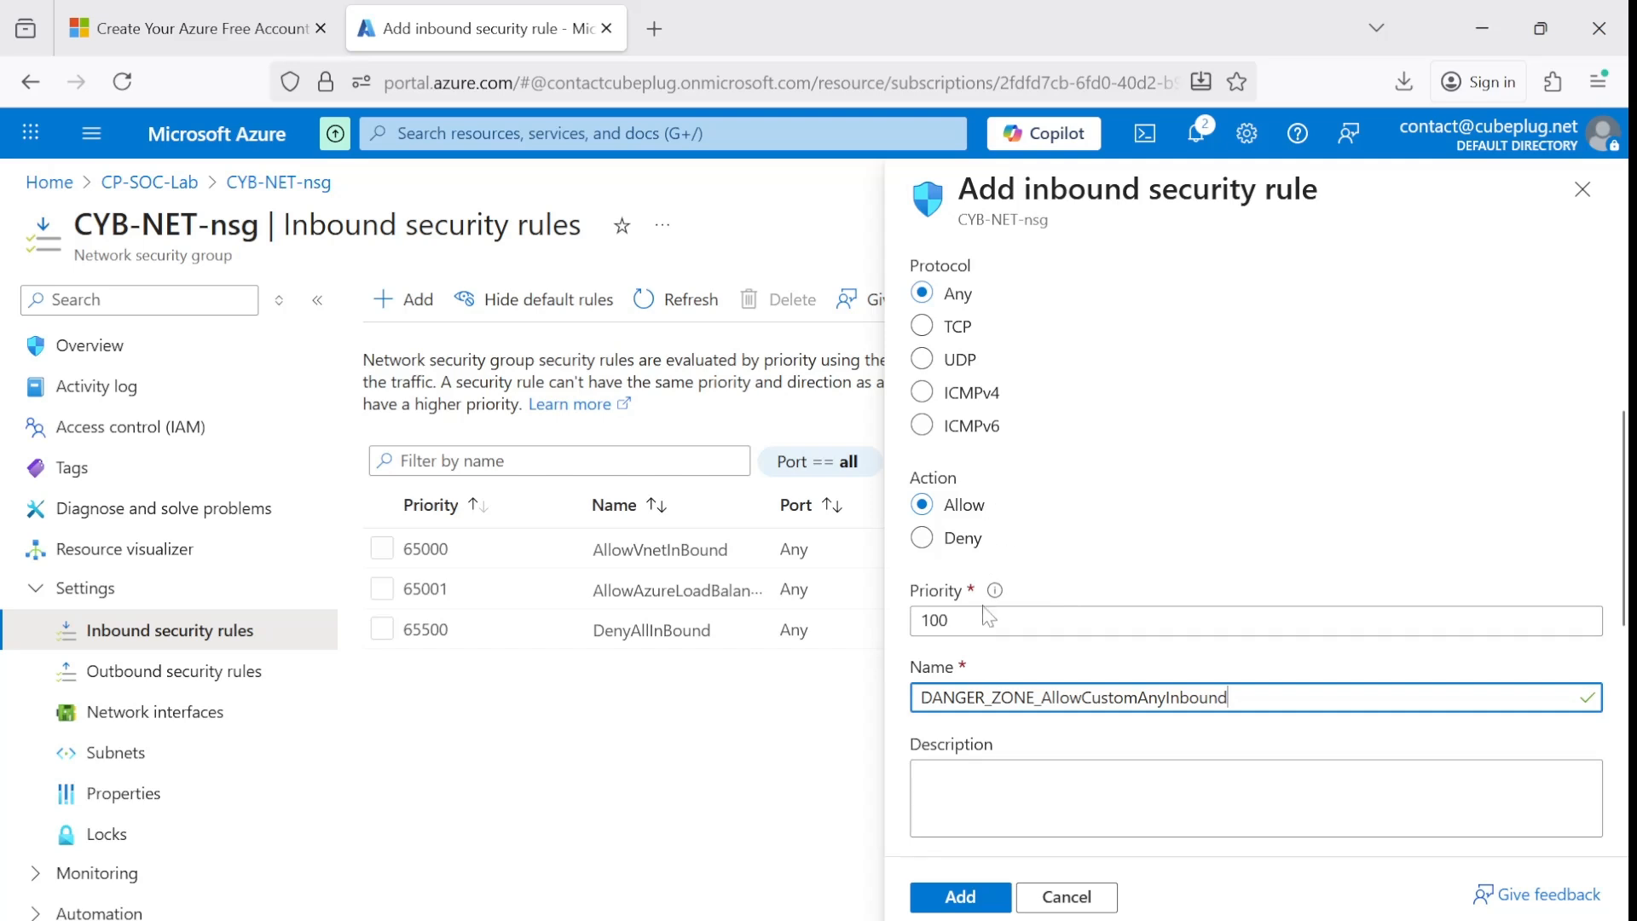
Review the settings of the DANGER_ZONE_AllowCustomAnyInbound rule, add it to CYB-NET-nsg and look over its entry in the rules list.
scroll(987, 616, "up", 5)
scroll(1013, 424, "down", 4)
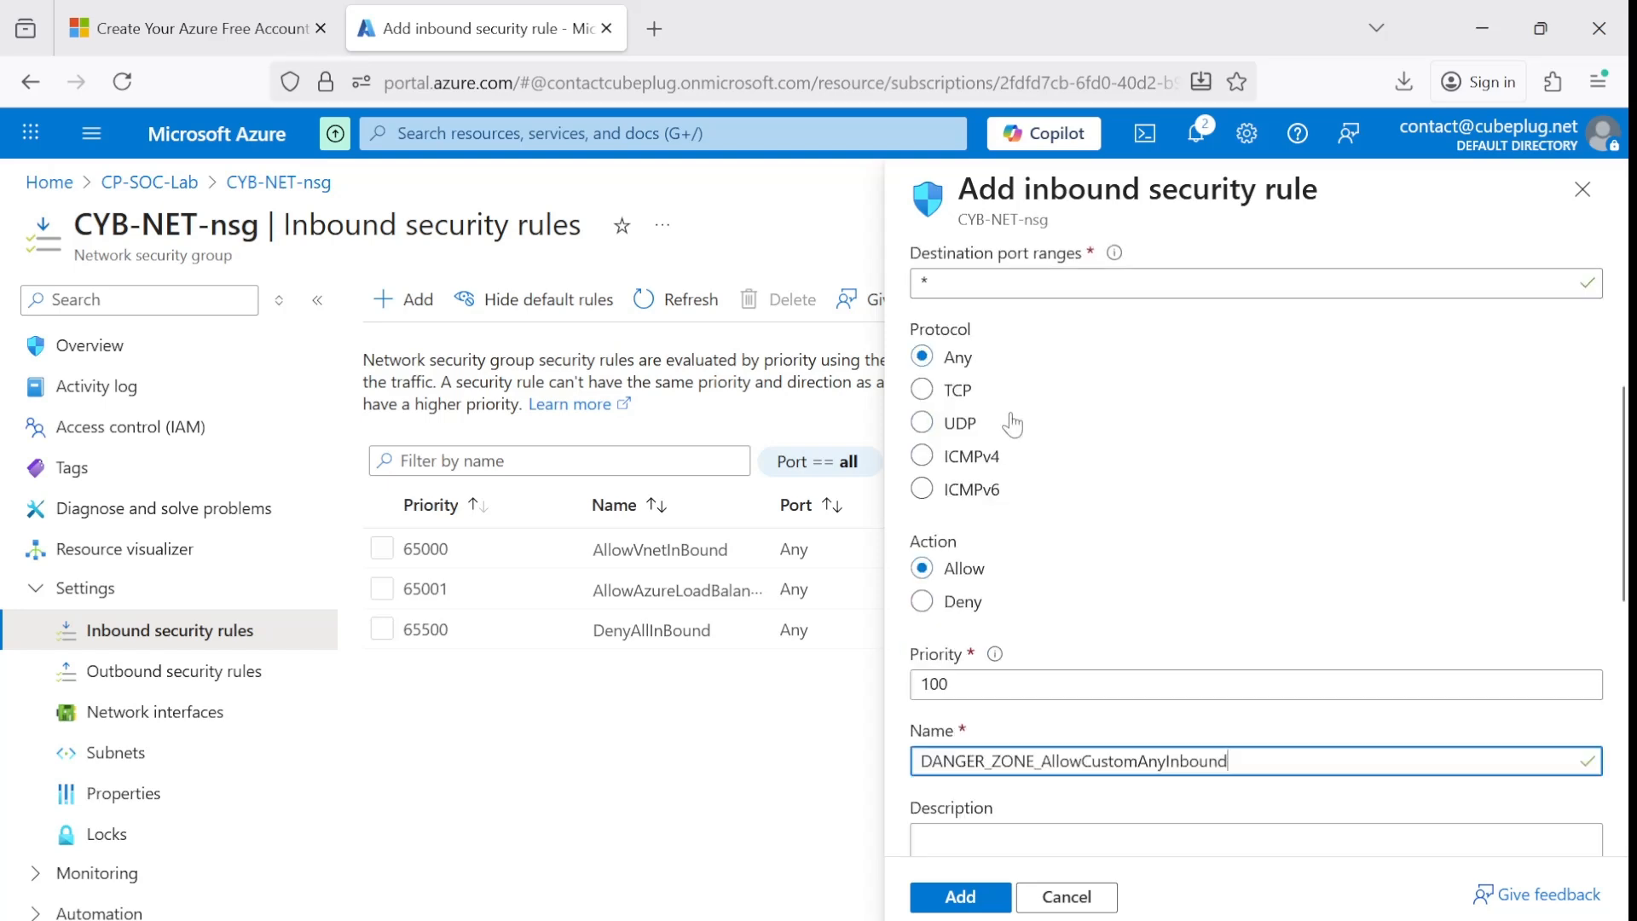
scroll(1013, 424, "down", 5)
scroll(997, 426, "up", 3)
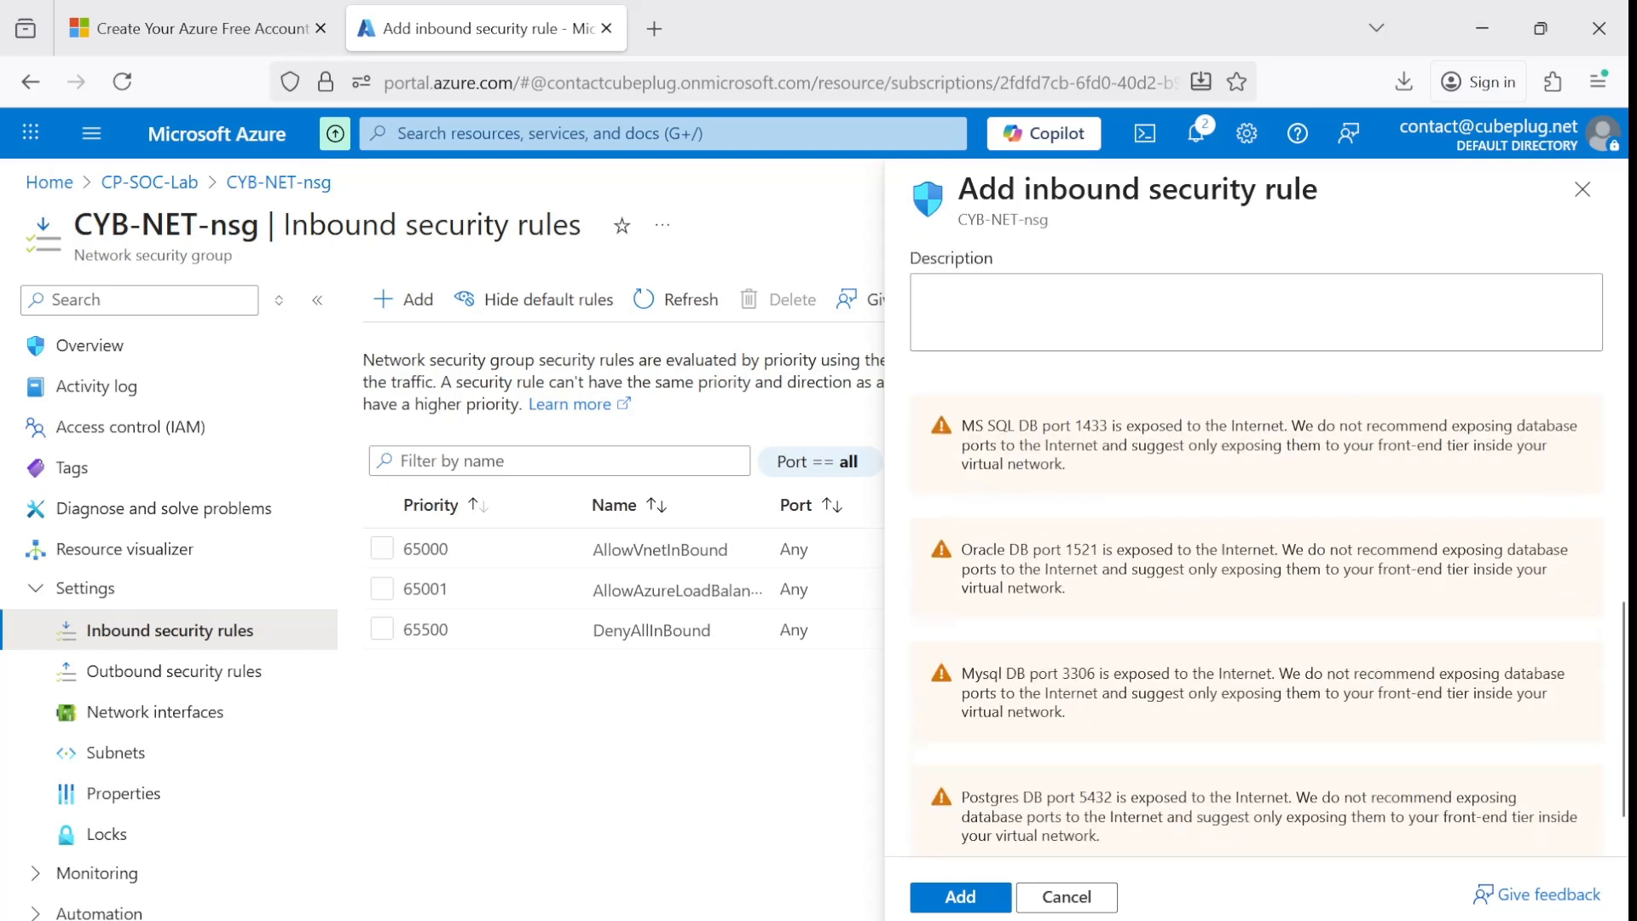
scroll(998, 427, "down", 3)
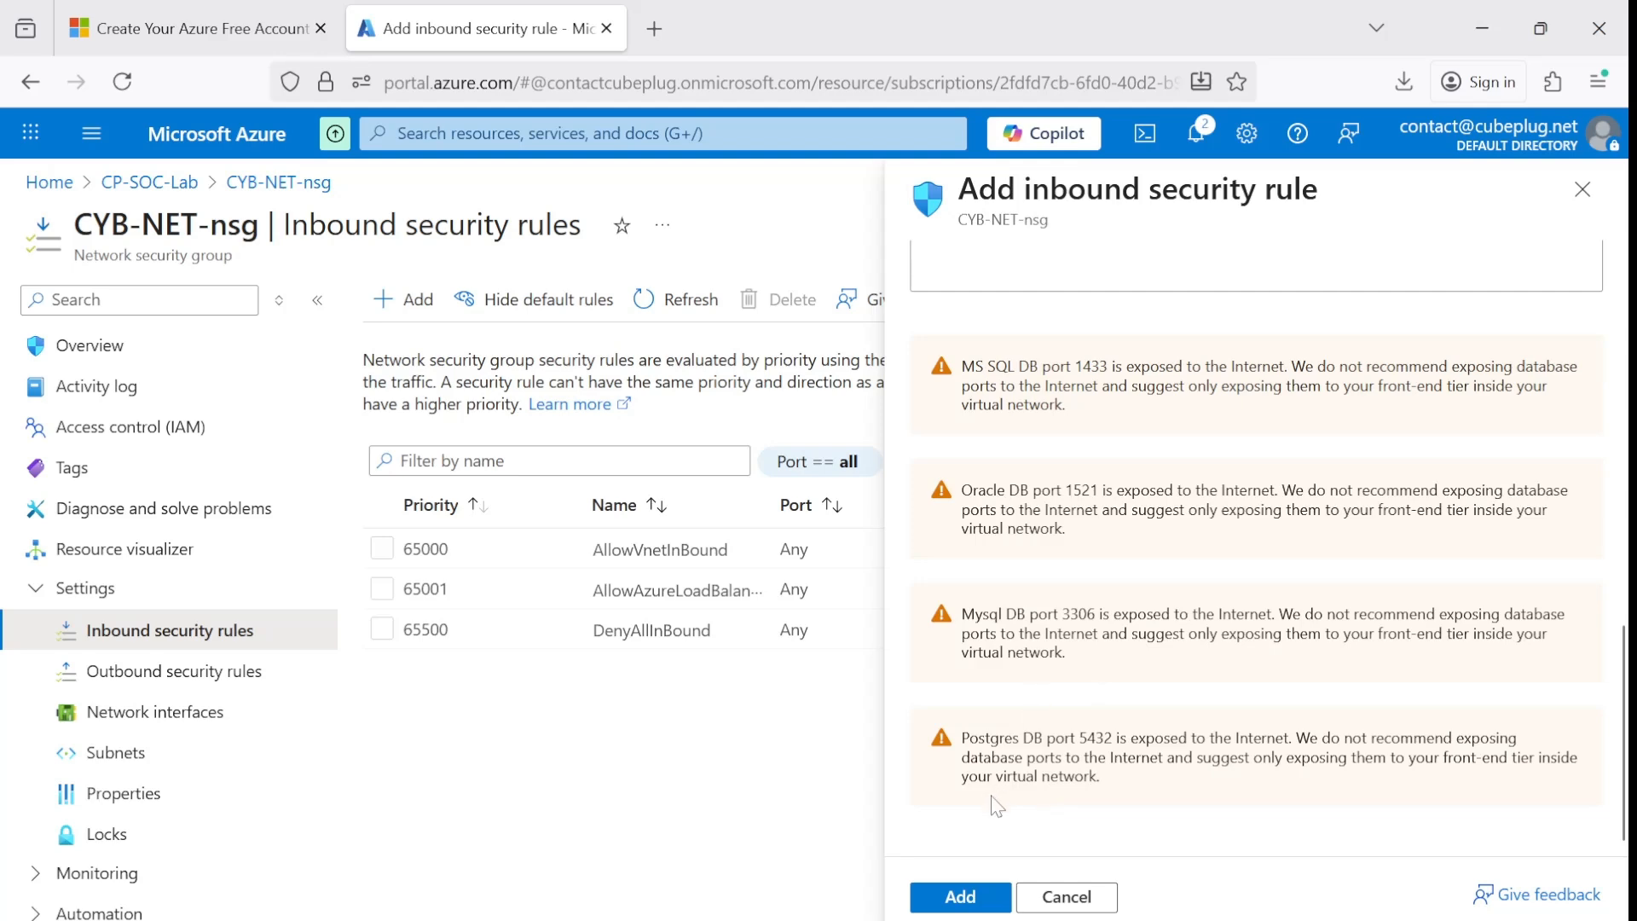
scroll(1254, 554, "up", 5)
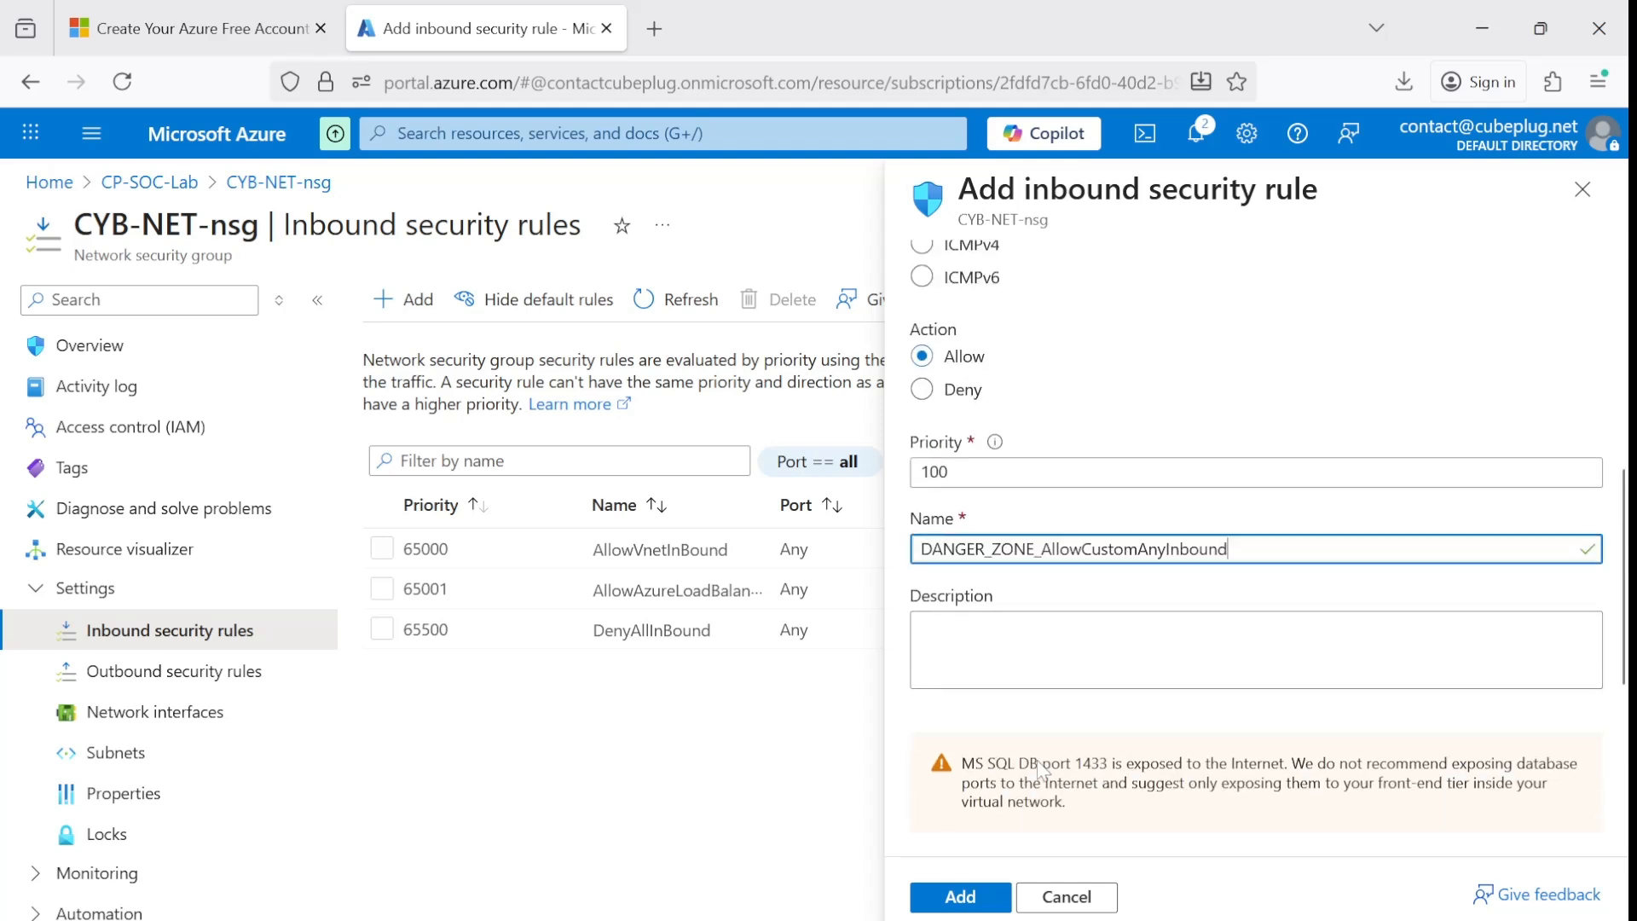
left_click(962, 900)
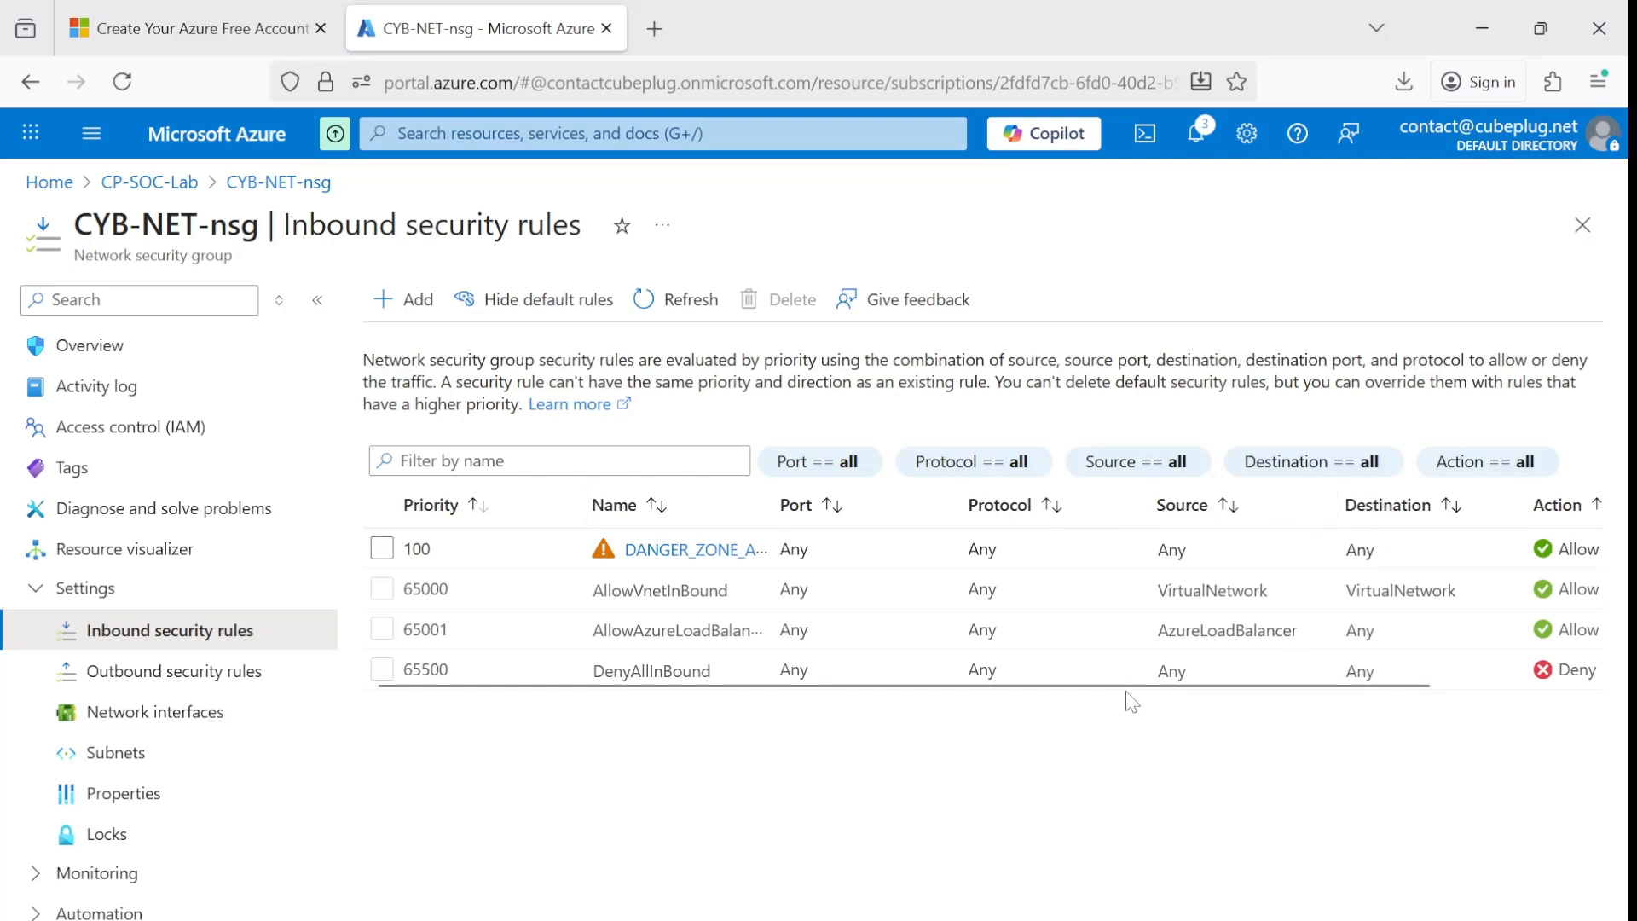
left_click_drag(1133, 687, 1291, 687)
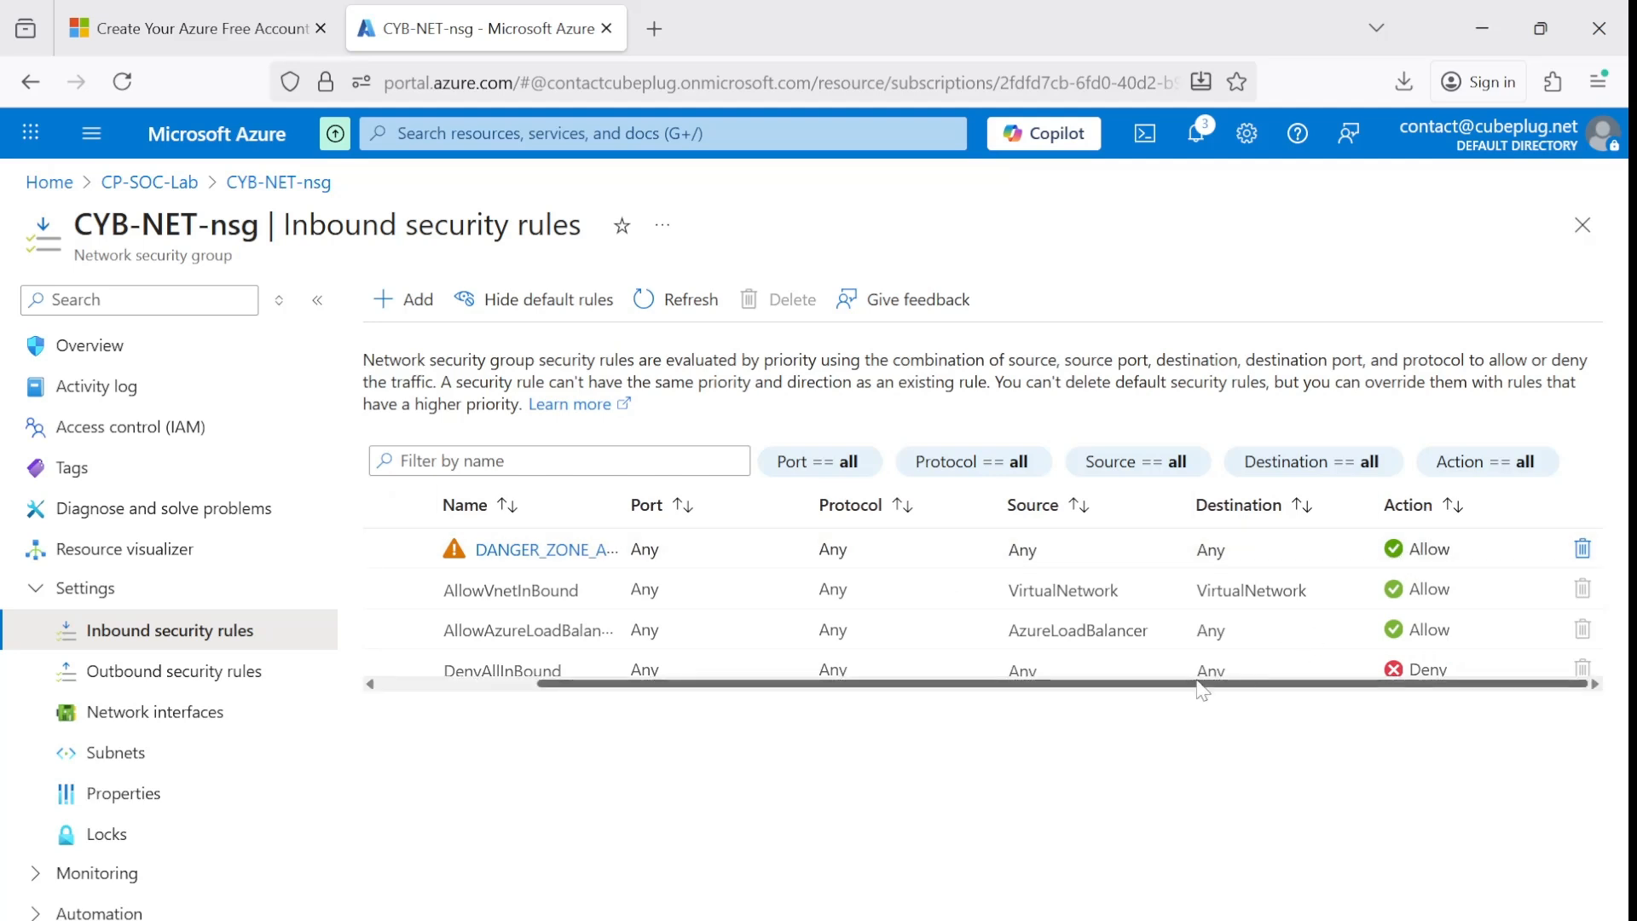
left_click_drag(1202, 686, 1044, 686)
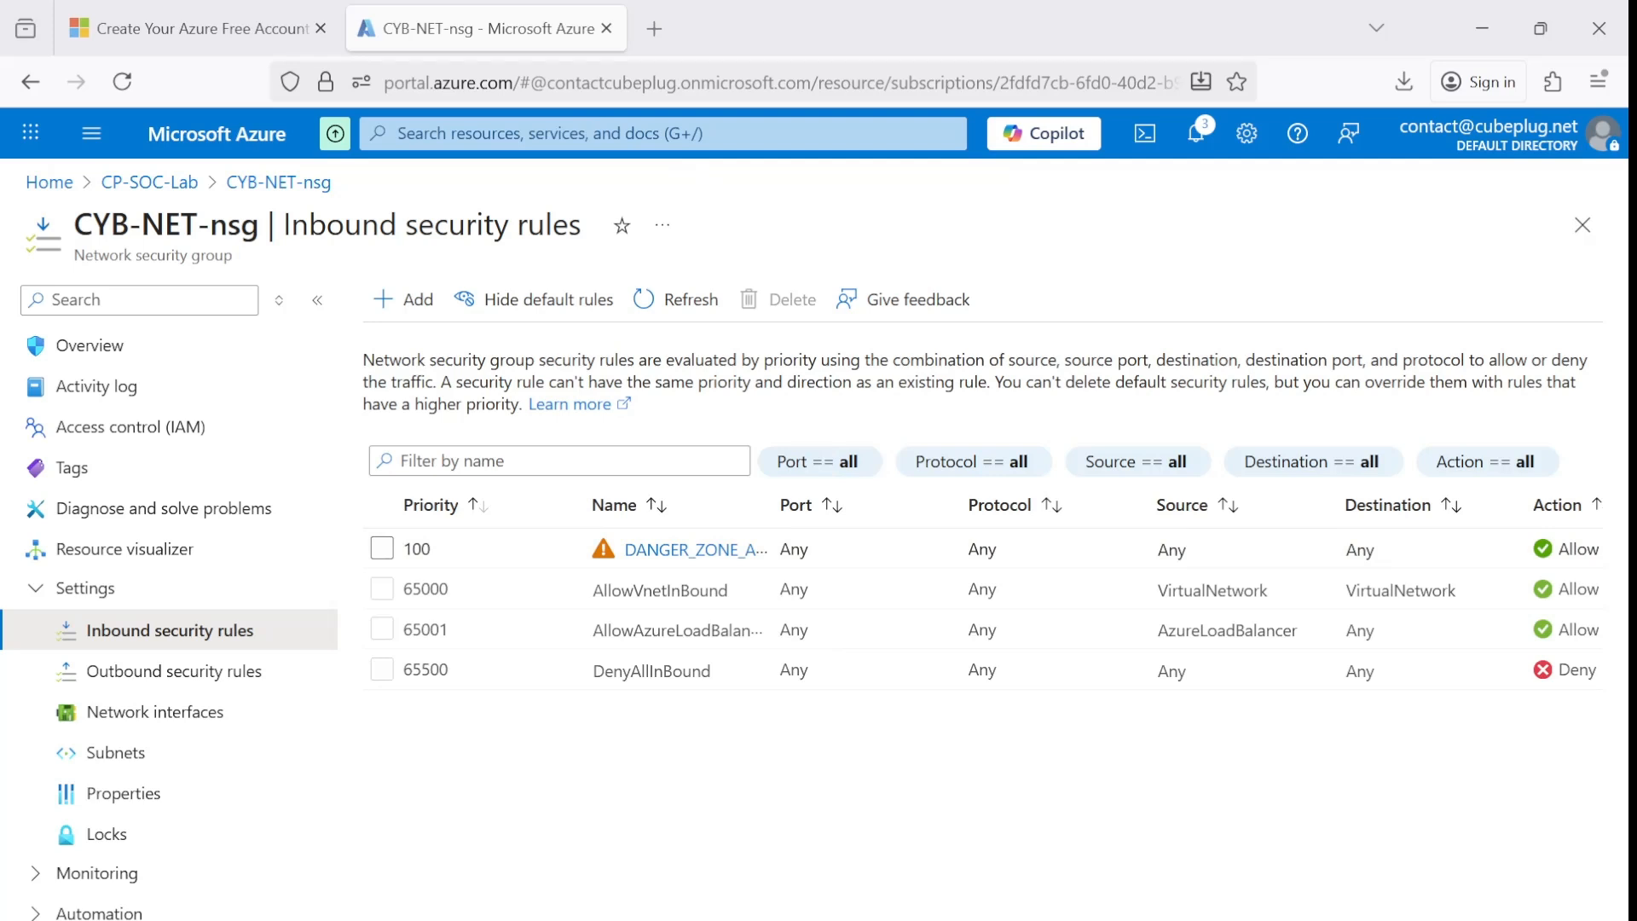
Search for the Virtual machines service, open the CYB-NET virtual machine and copy its primary public IP address.
left_click(662, 133)
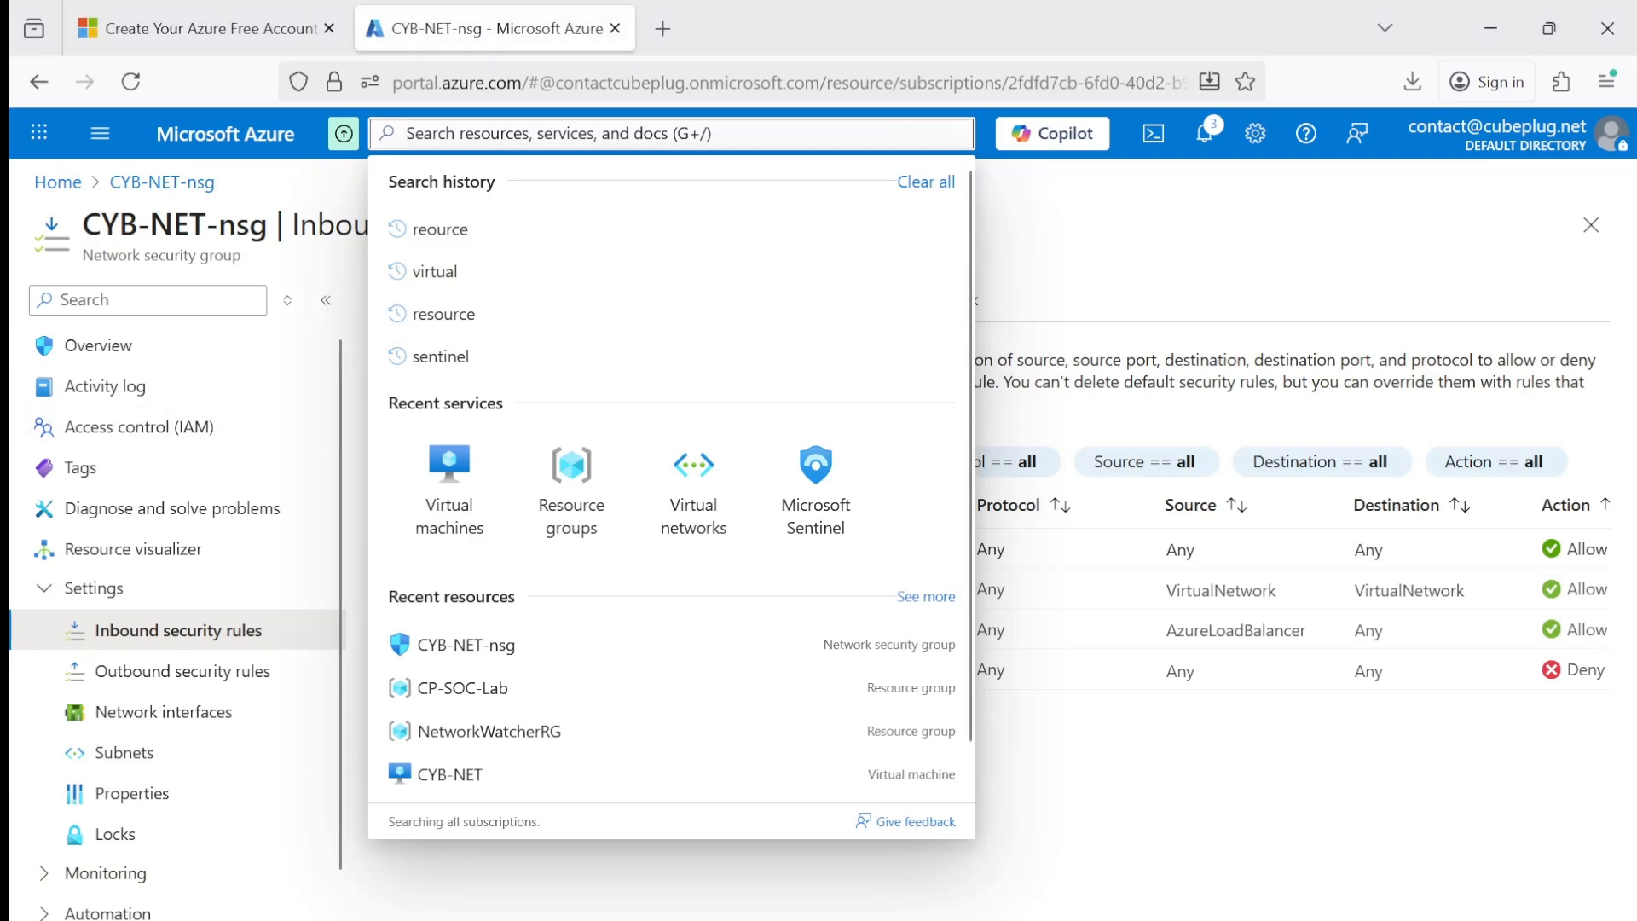
type("virtual")
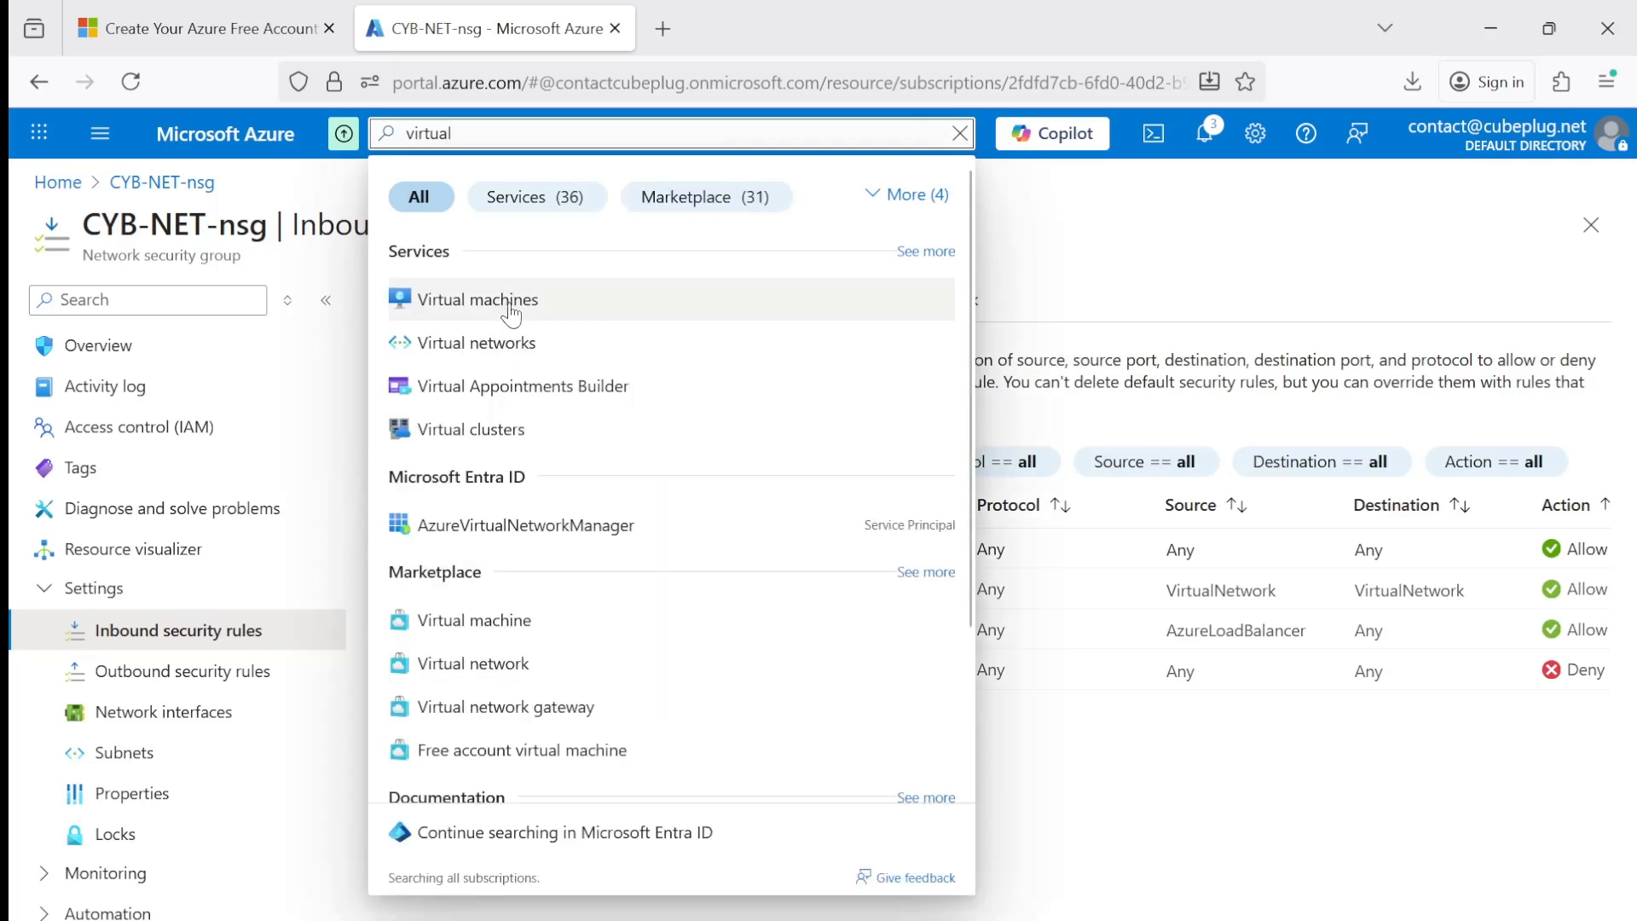
left_click(512, 315)
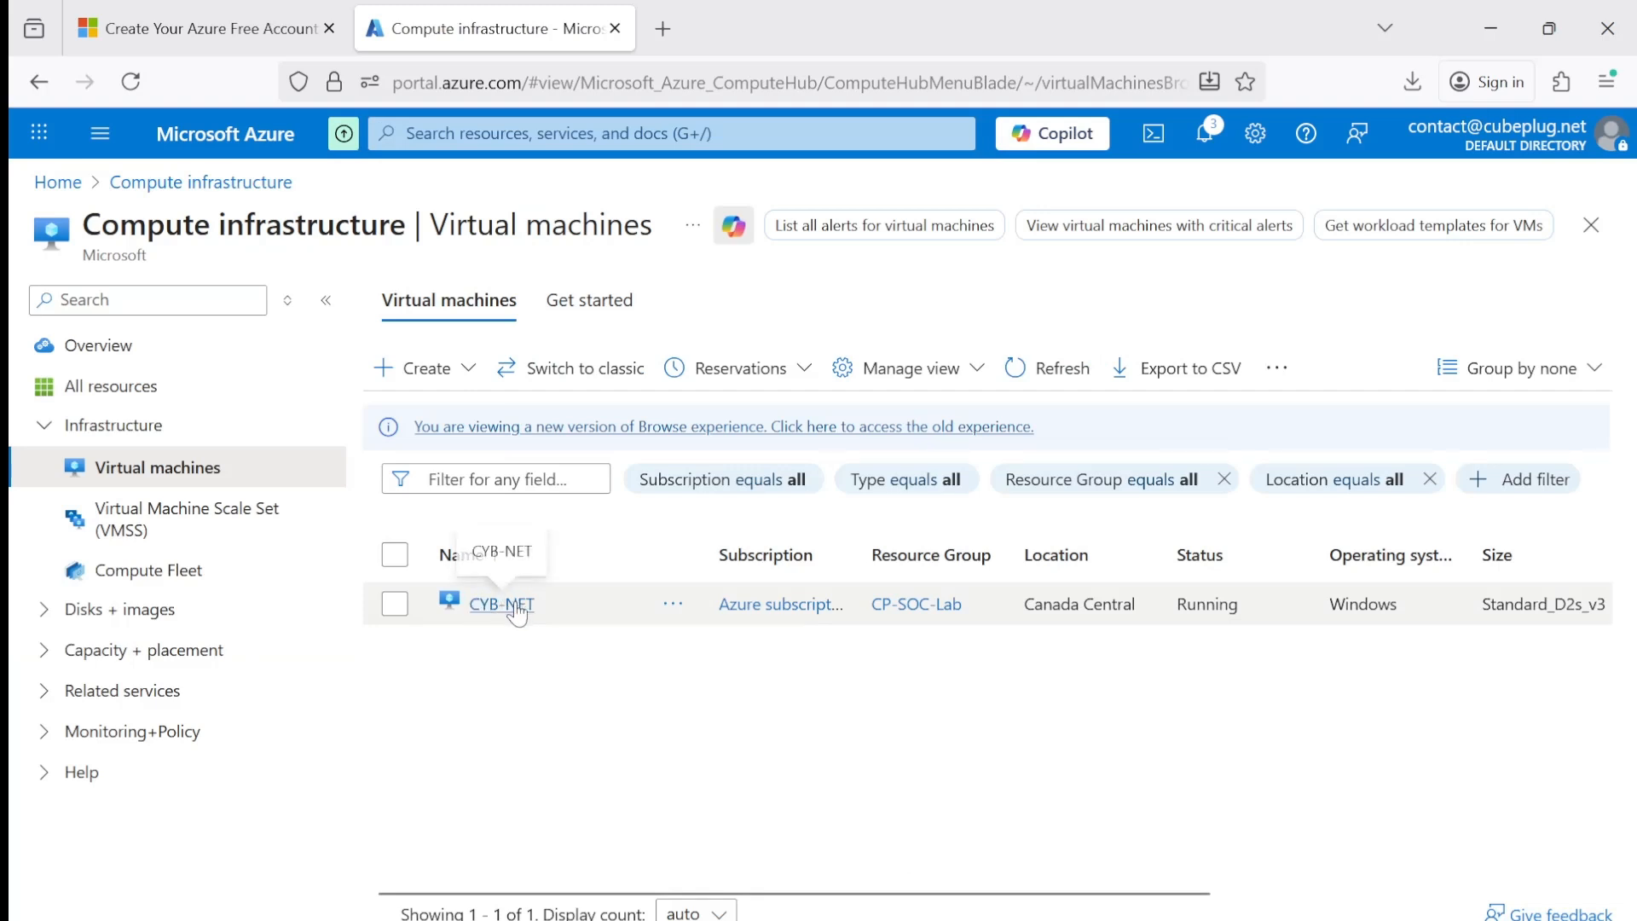
left_click(503, 608)
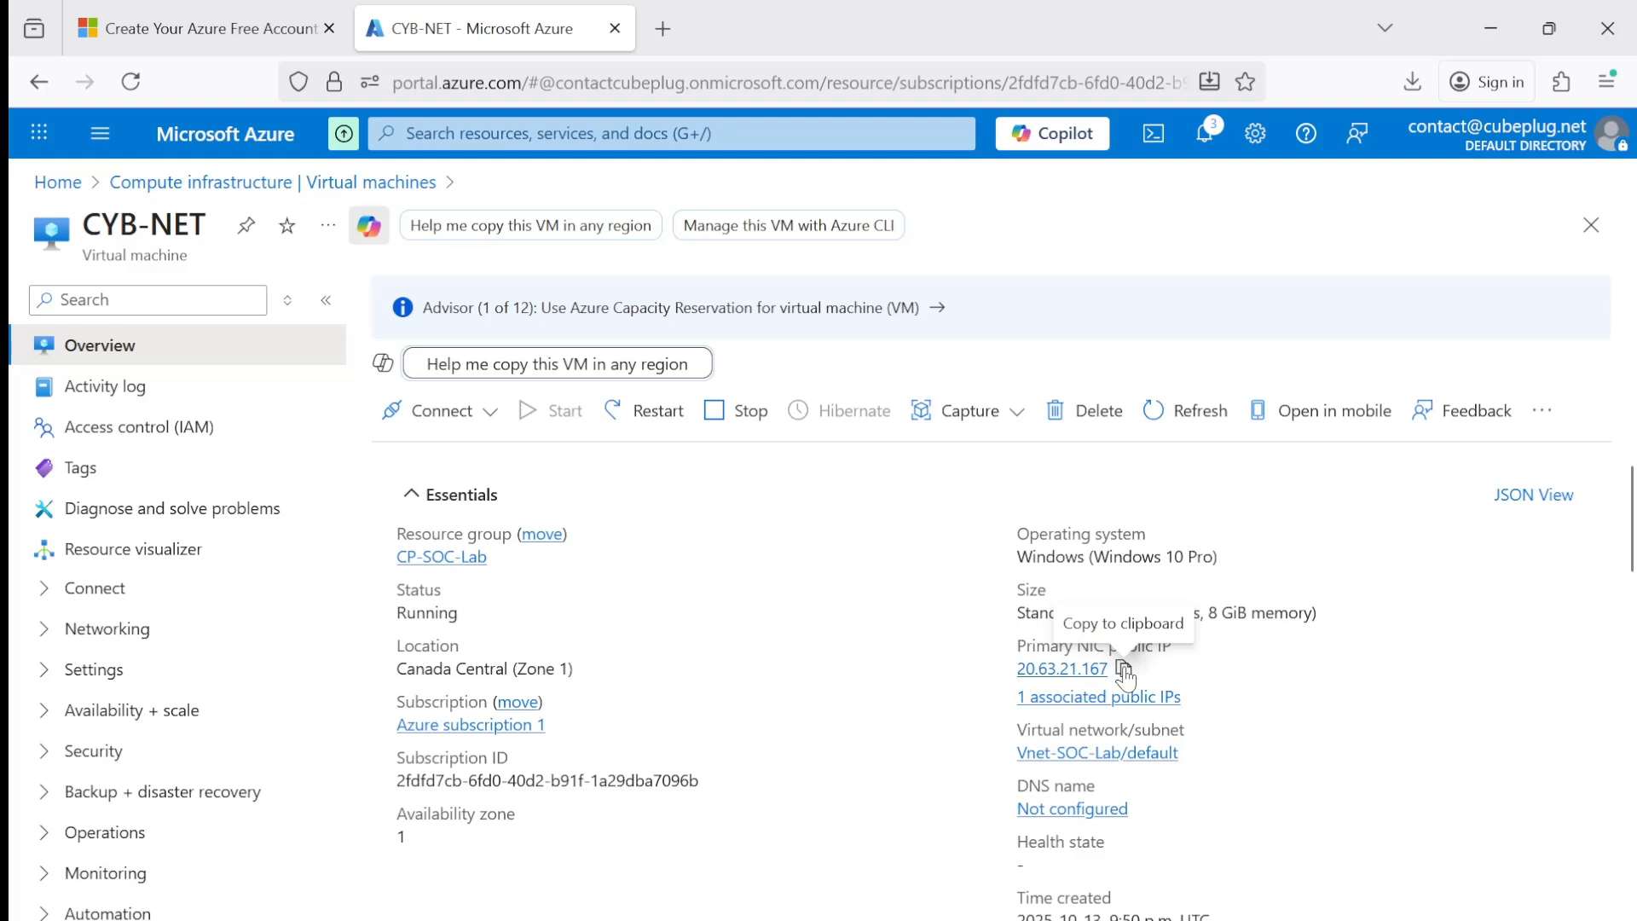
left_click(1125, 671)
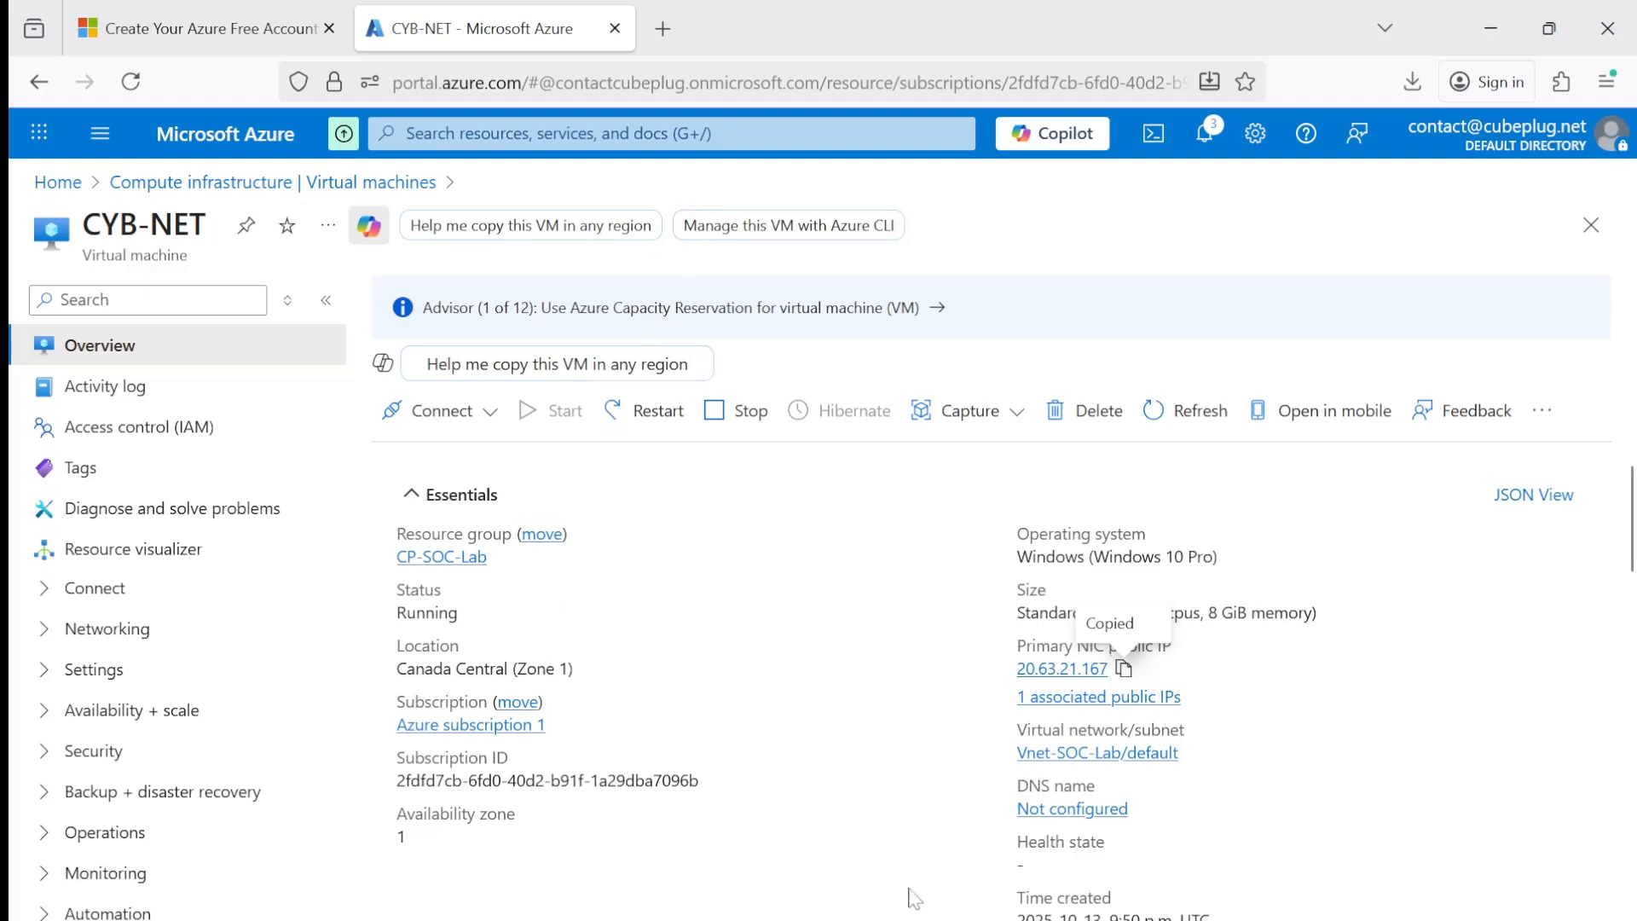
Switch to Remote Desktop Connection, enter the VM's public IP 20.63.21.167 as the computer and start the connection.
left_click(861, 918)
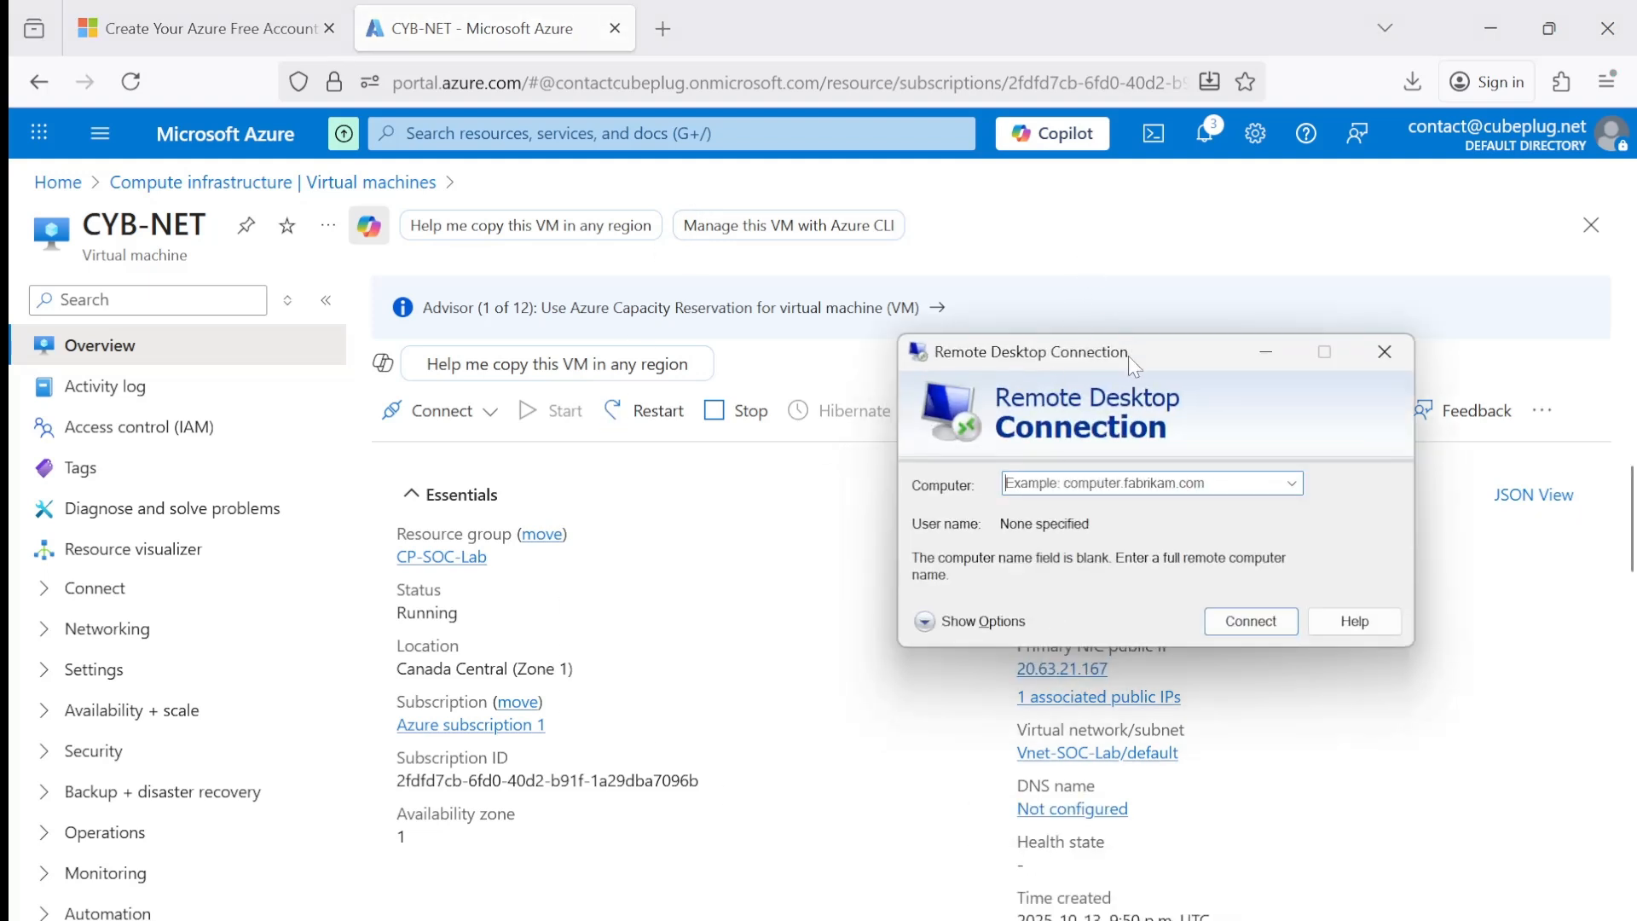
left_click_drag(1134, 356, 1231, 252)
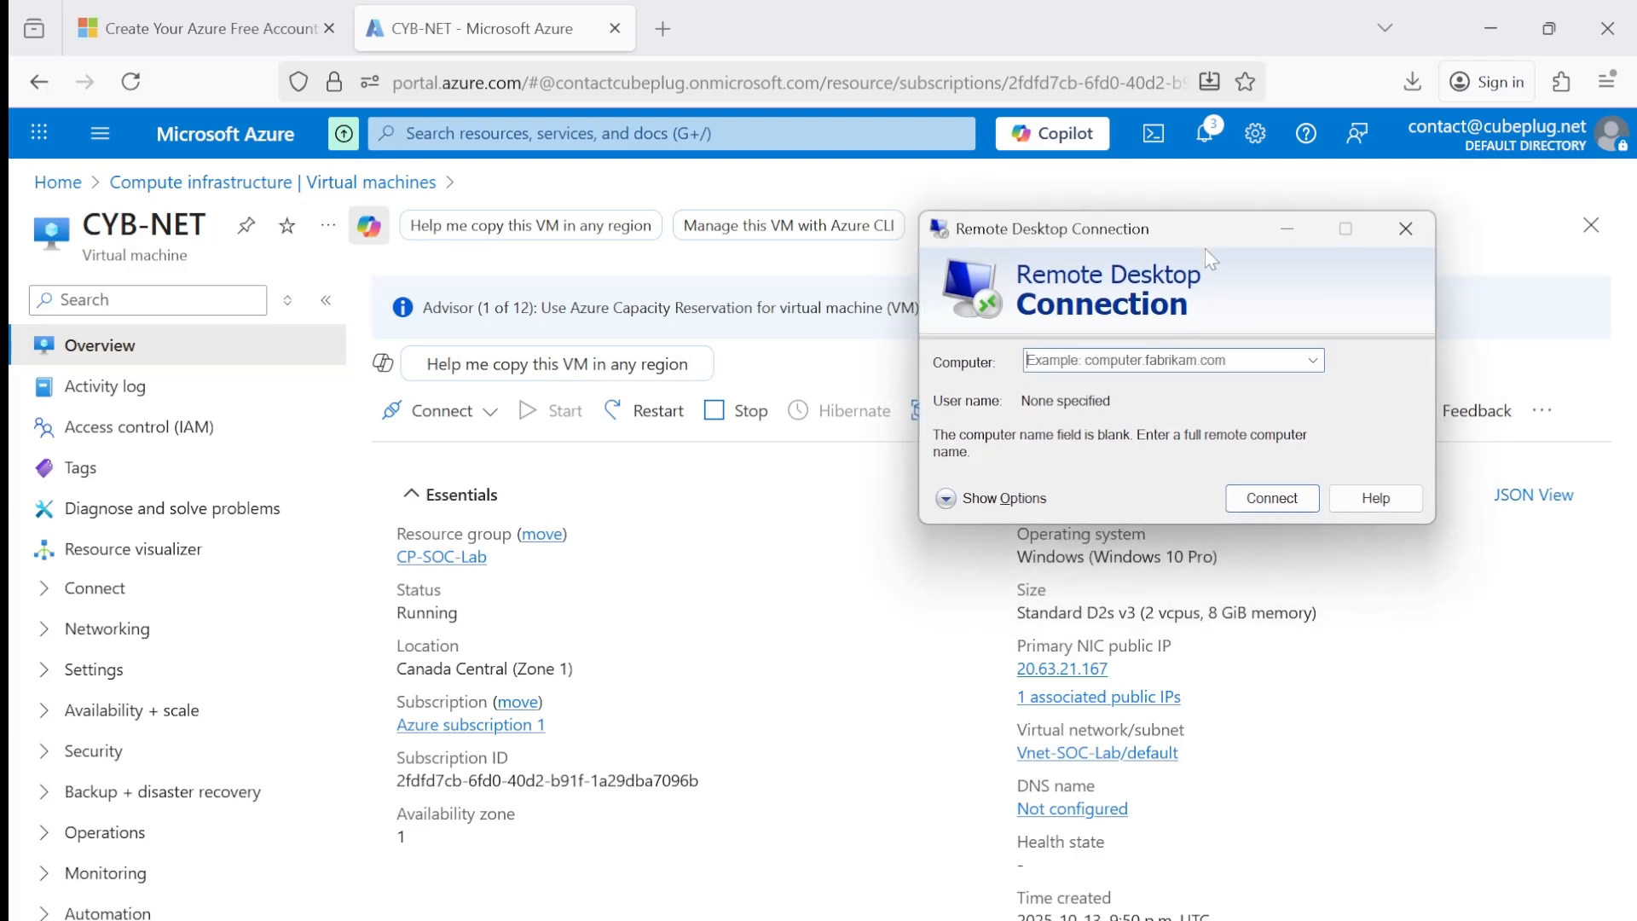
mouse_move(1076, 675)
left_click(1124, 670)
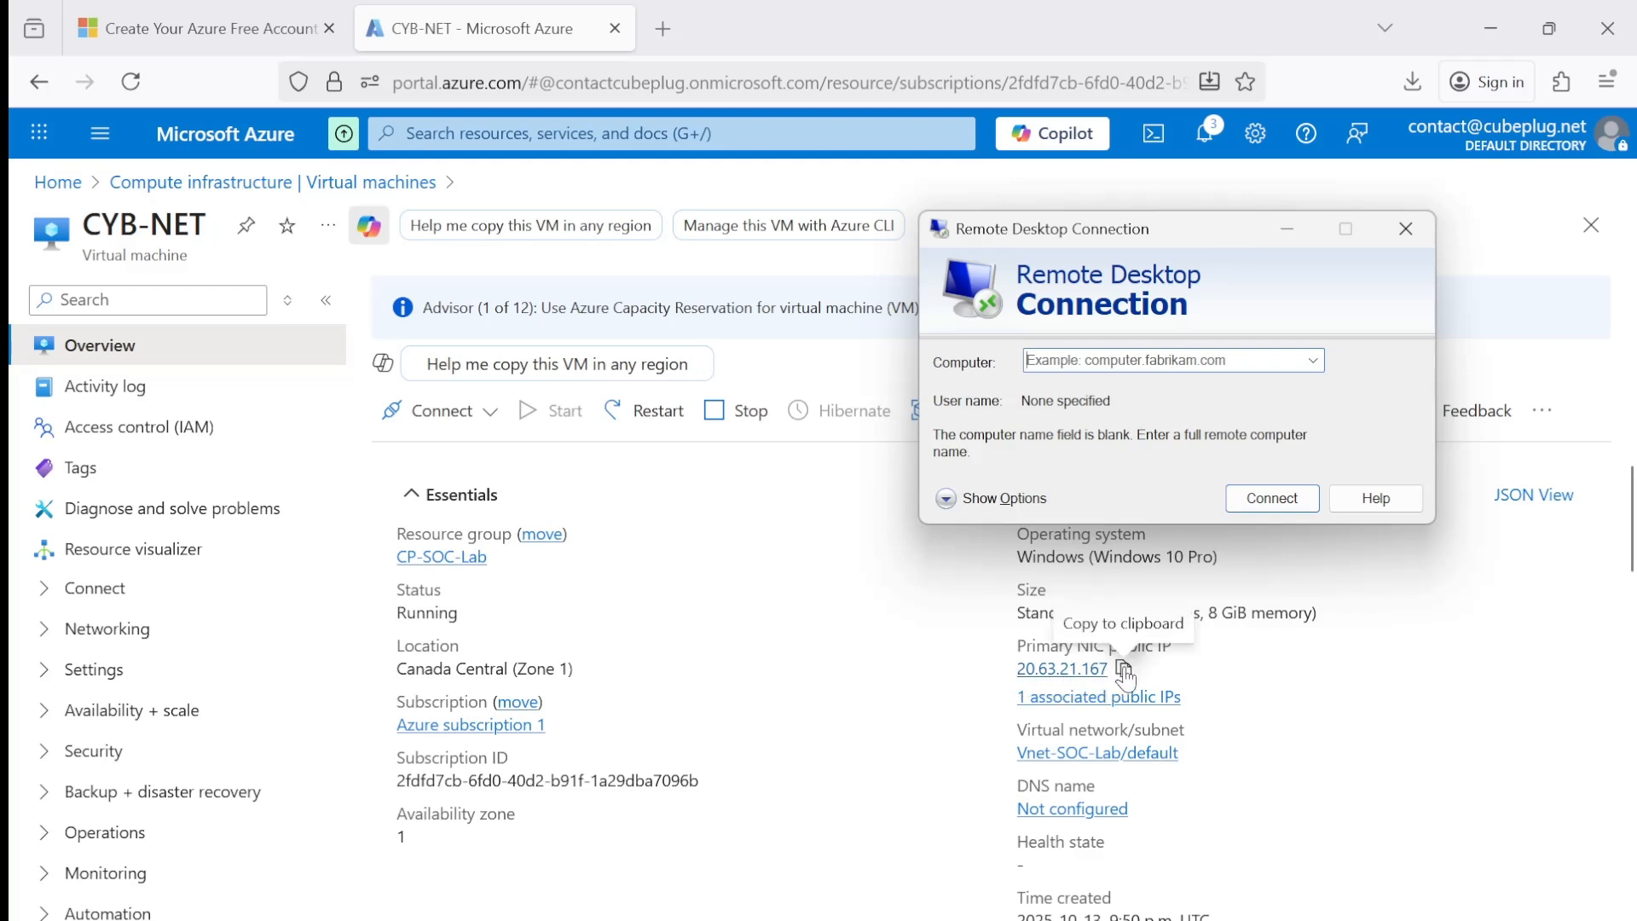
left_click(1124, 360)
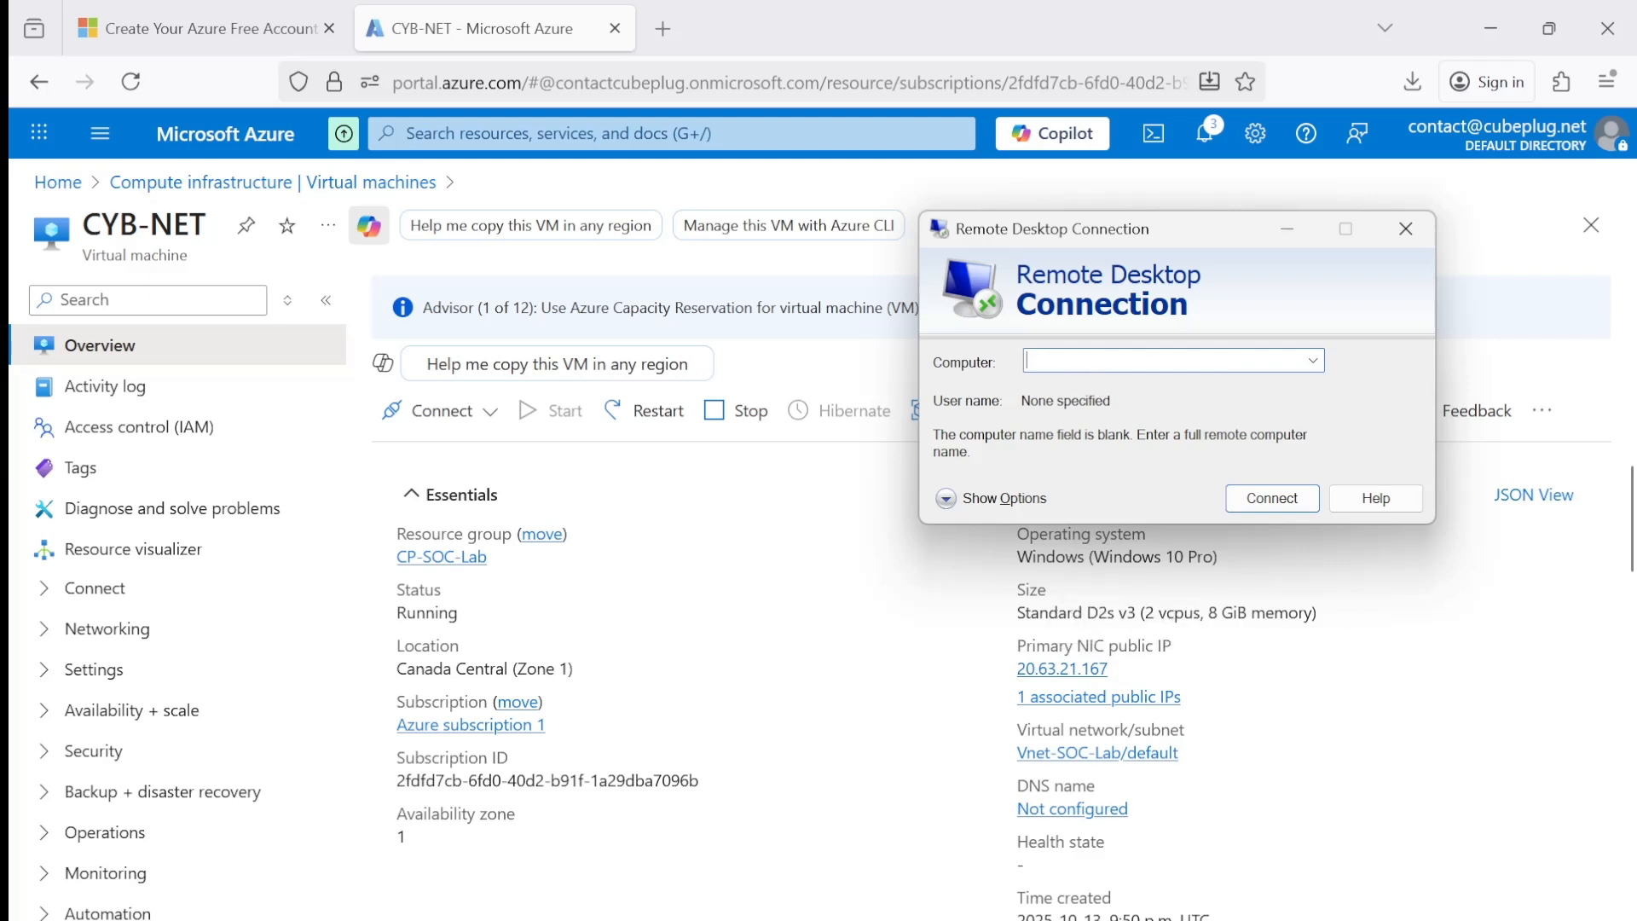
key("ctrl+v")
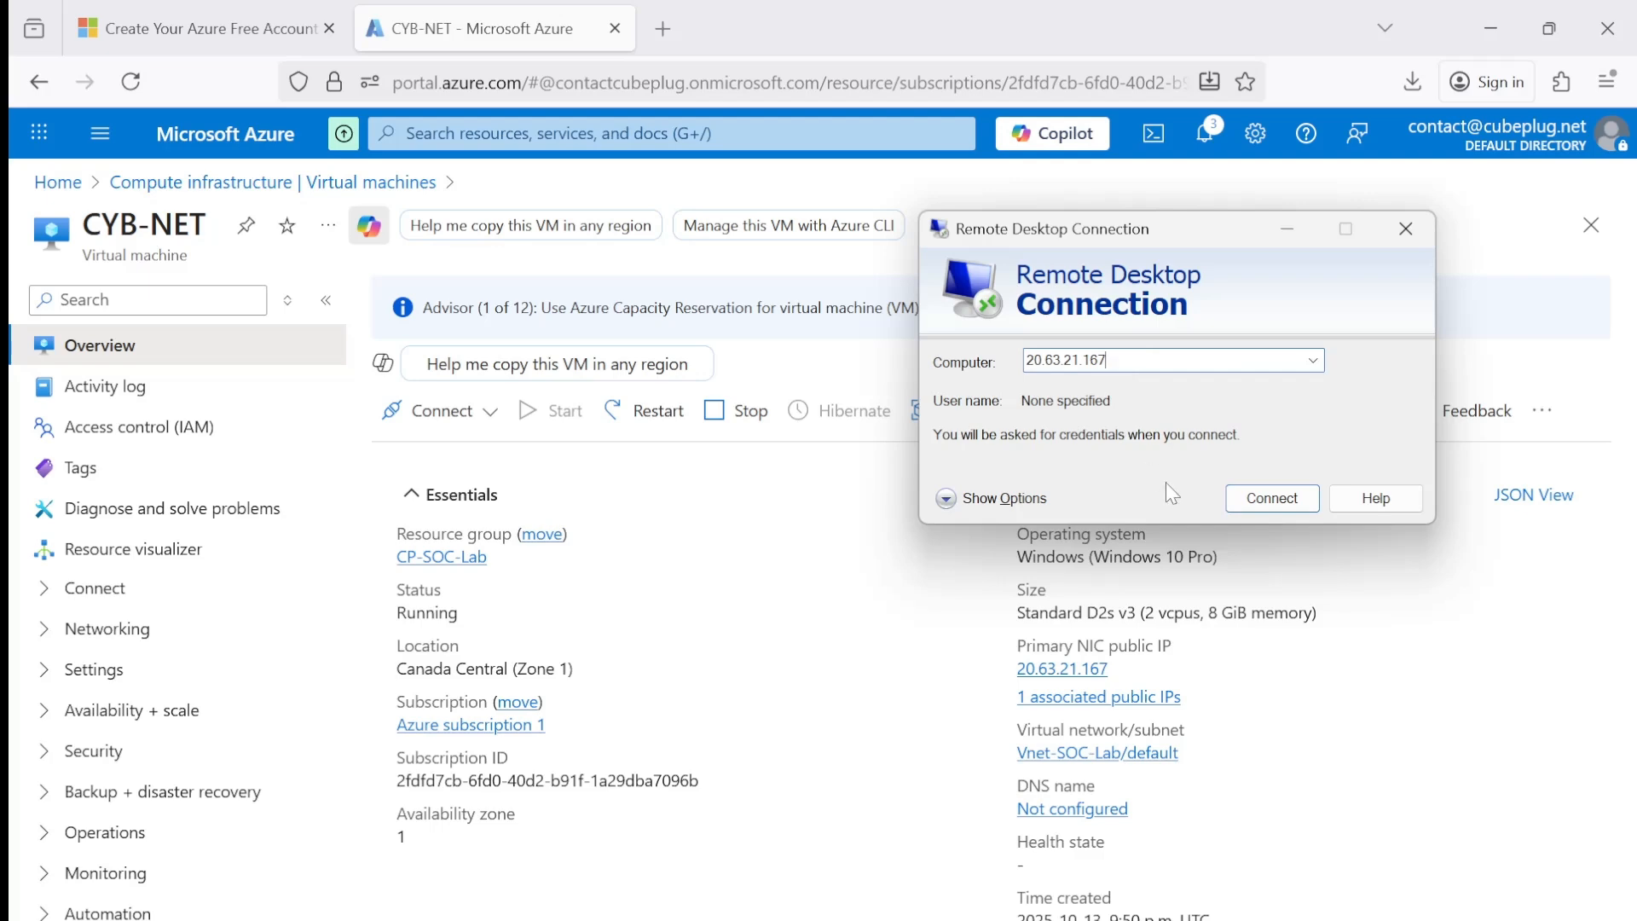
left_click(1282, 512)
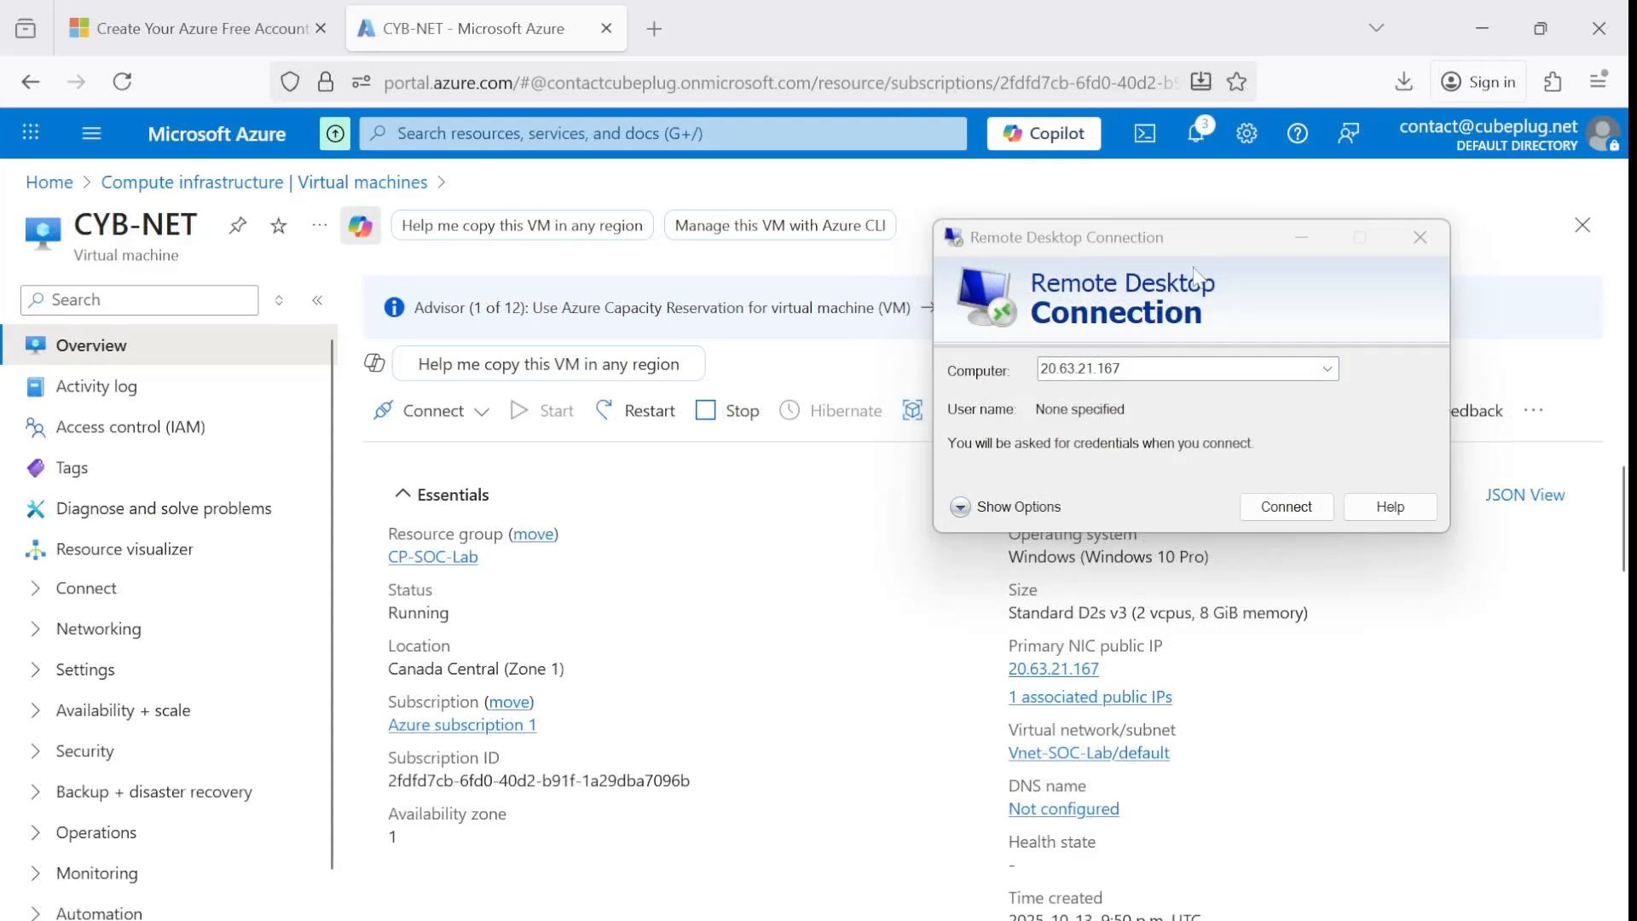
Expand the remote desktop connection options, set the user name to cyborg and connect to 20.63.21.167.
left_click_drag(1225, 231, 1241, 233)
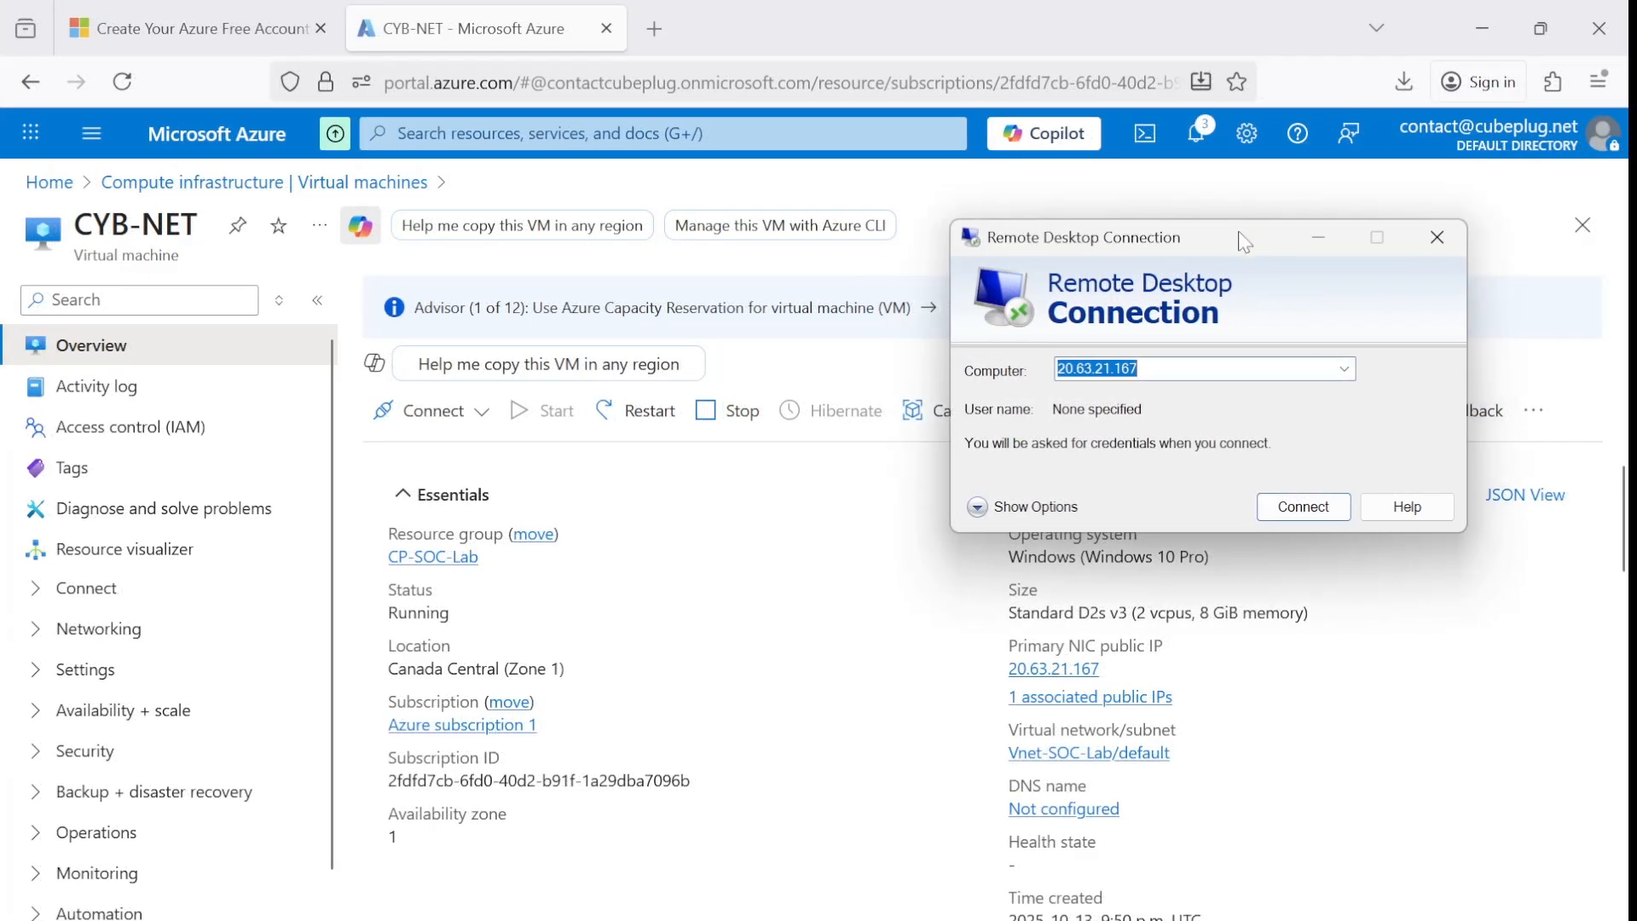
left_click(1194, 368)
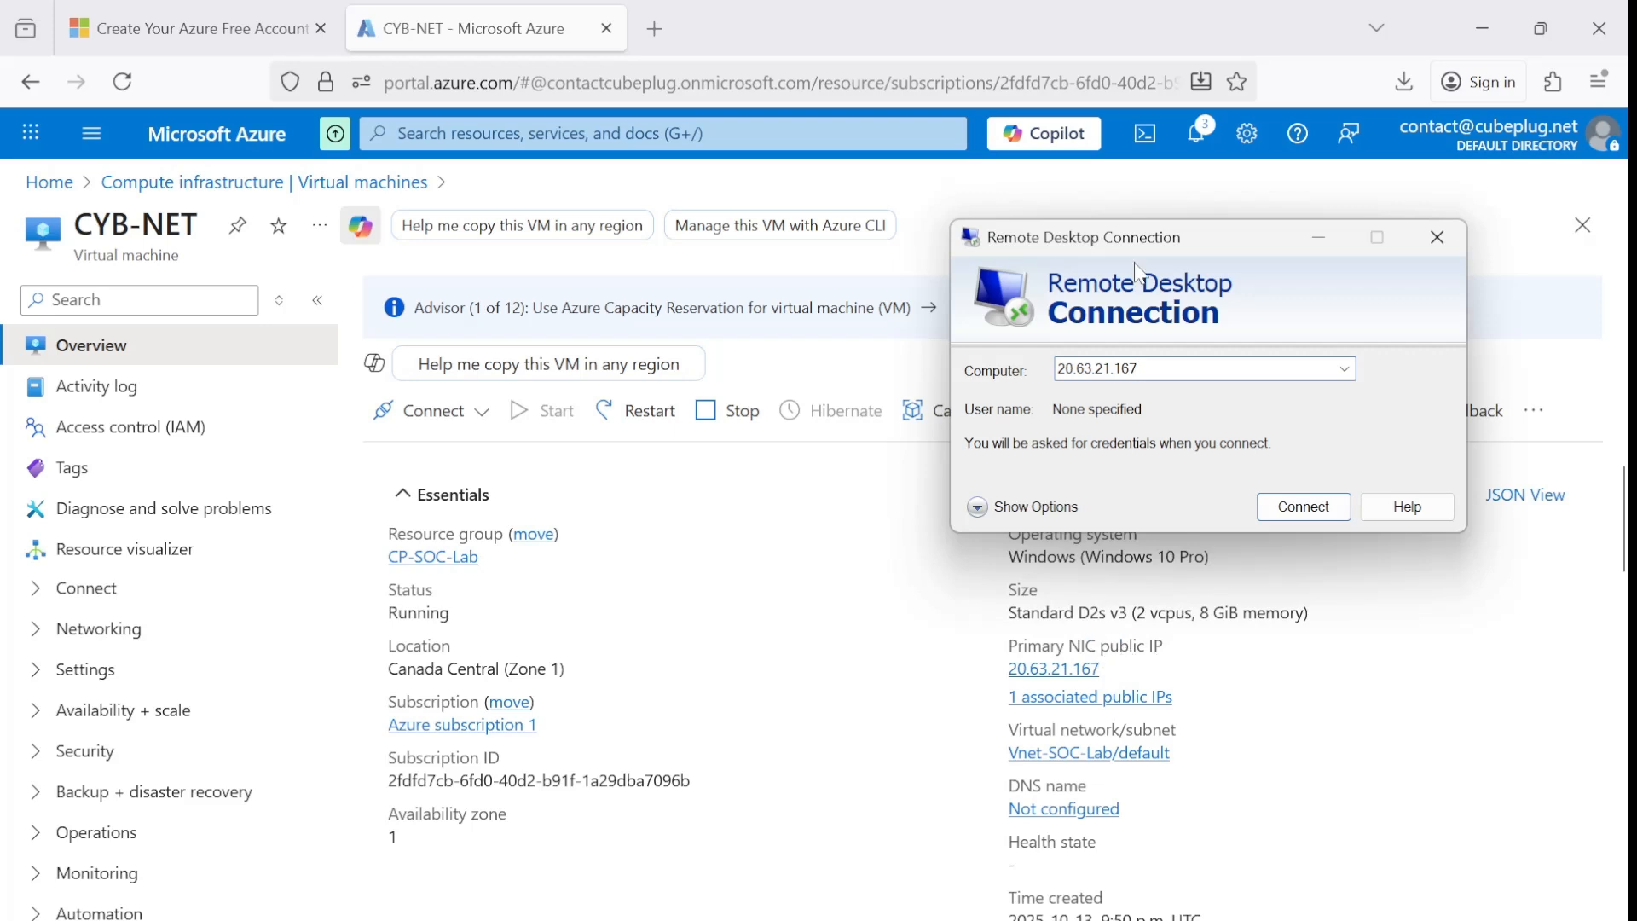
left_click(977, 506)
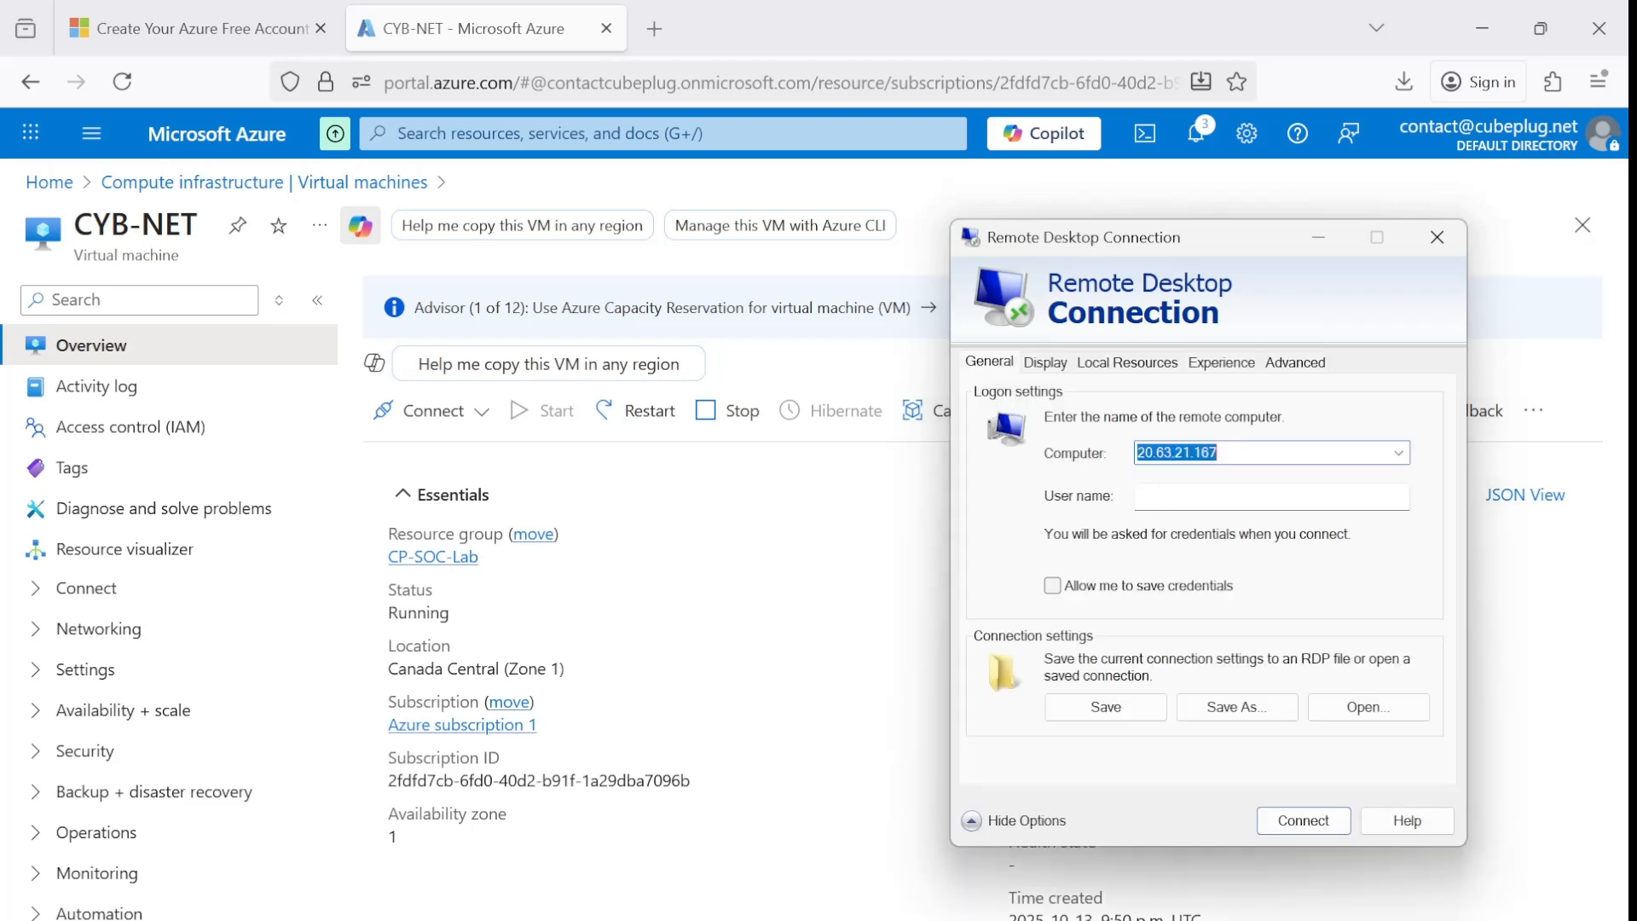
left_click(1147, 497)
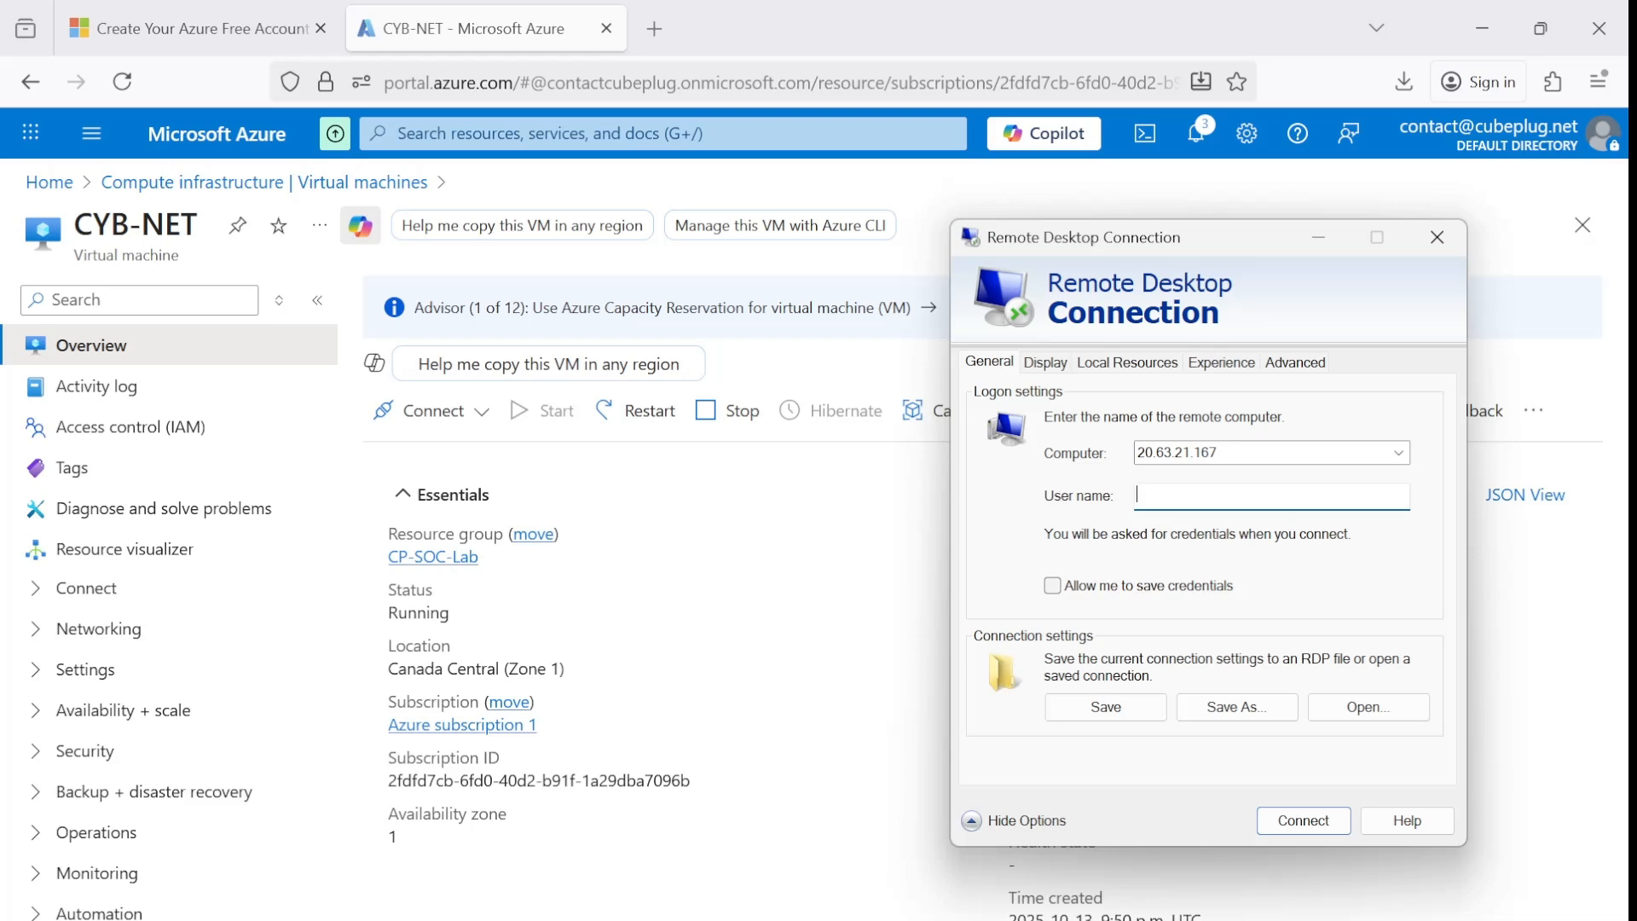
type("cyborg")
left_click(1304, 822)
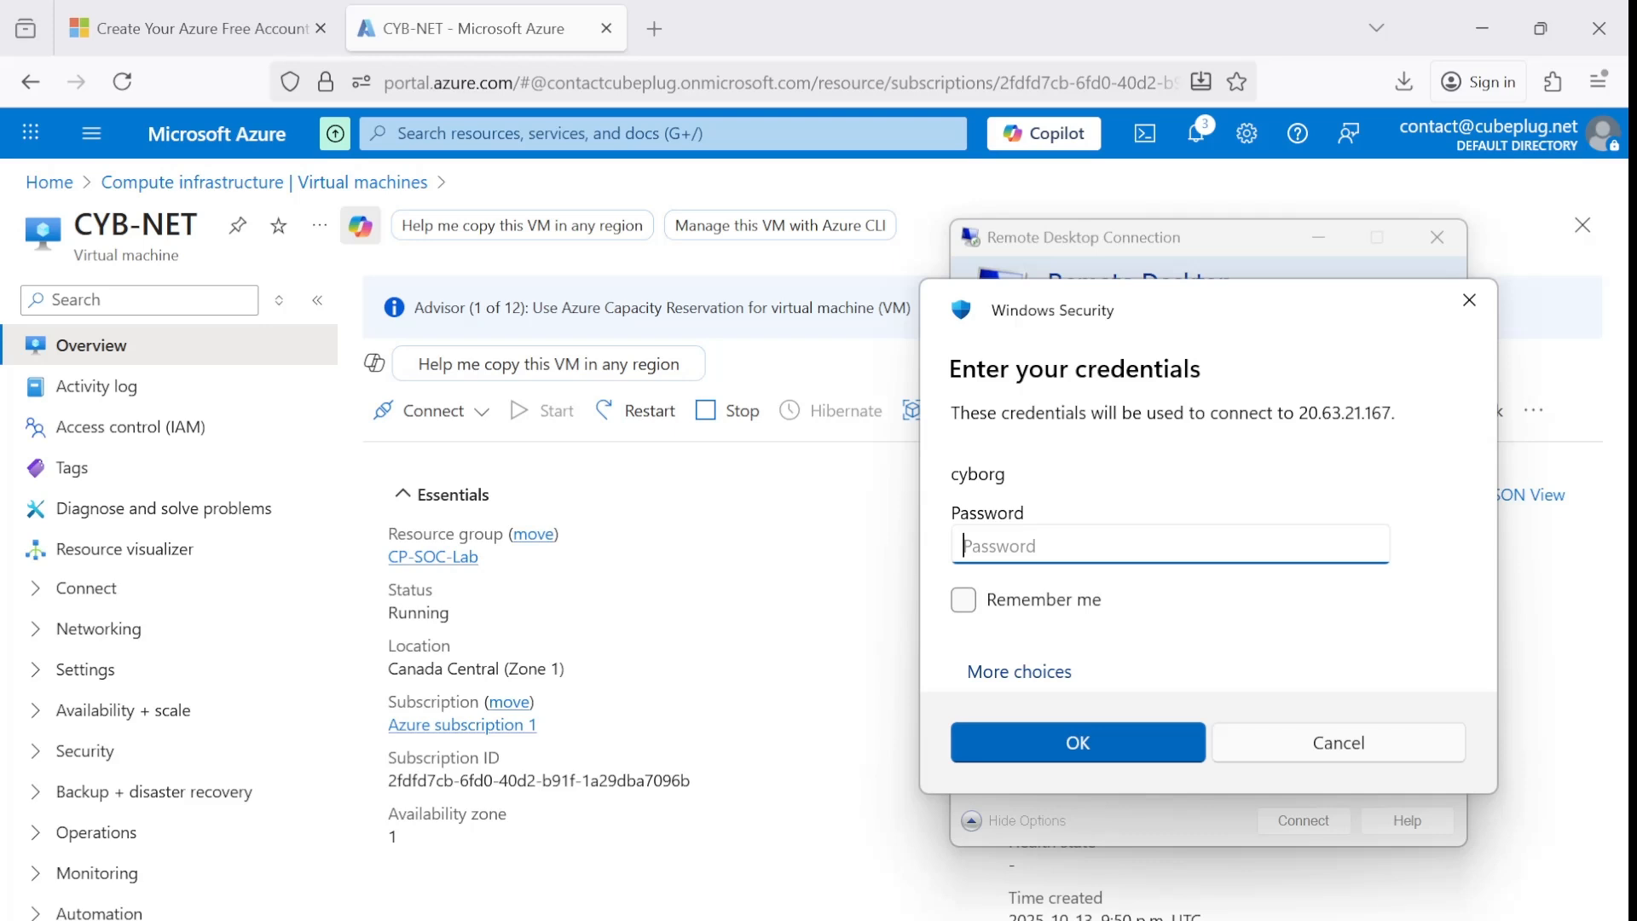
Try to sign in to the VM as cyborg by entering the account password.
type("****************")
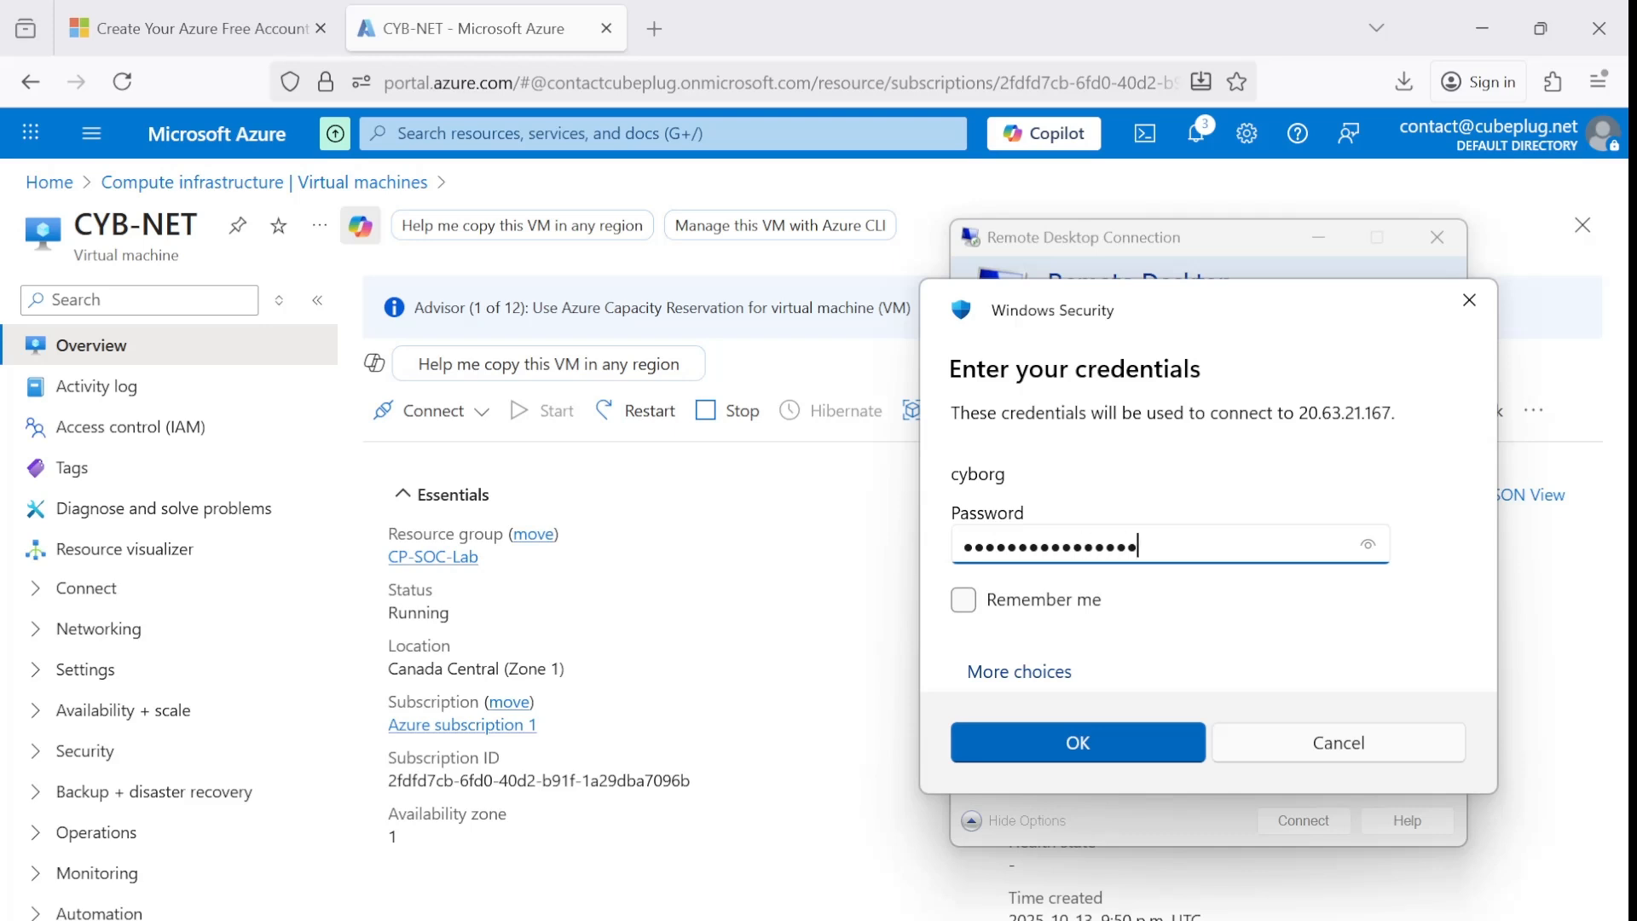
type("***")
left_click(1071, 744)
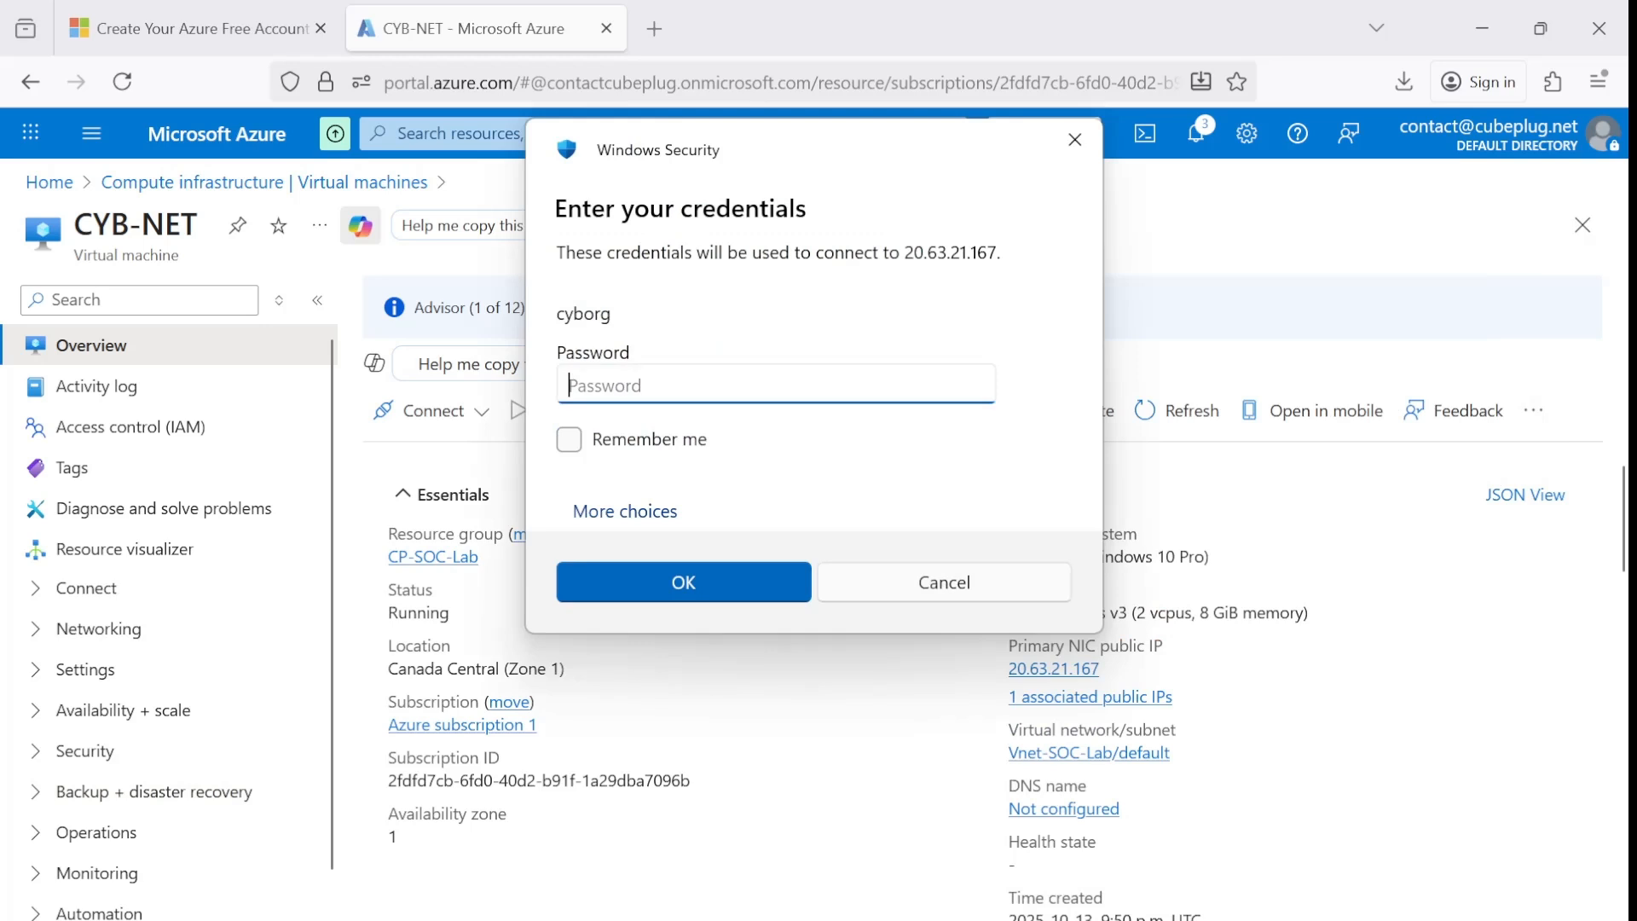
Enter the cyborg account password again and agree to connect to CYB-NET despite the untrusted certificate.
type("*")
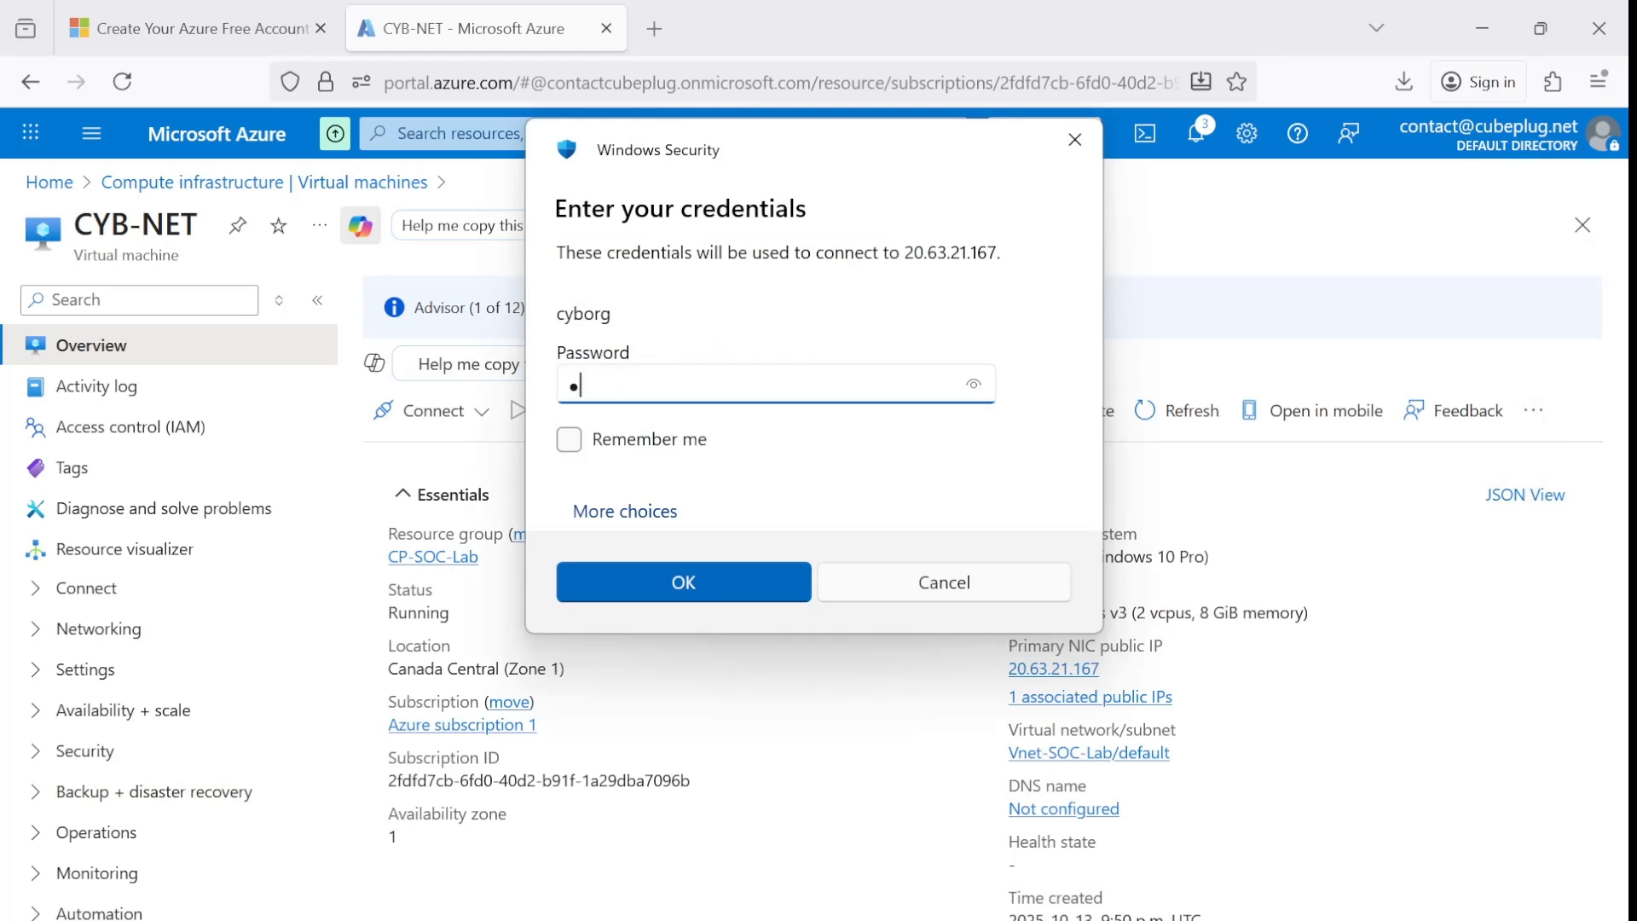
type("***************")
left_click(687, 585)
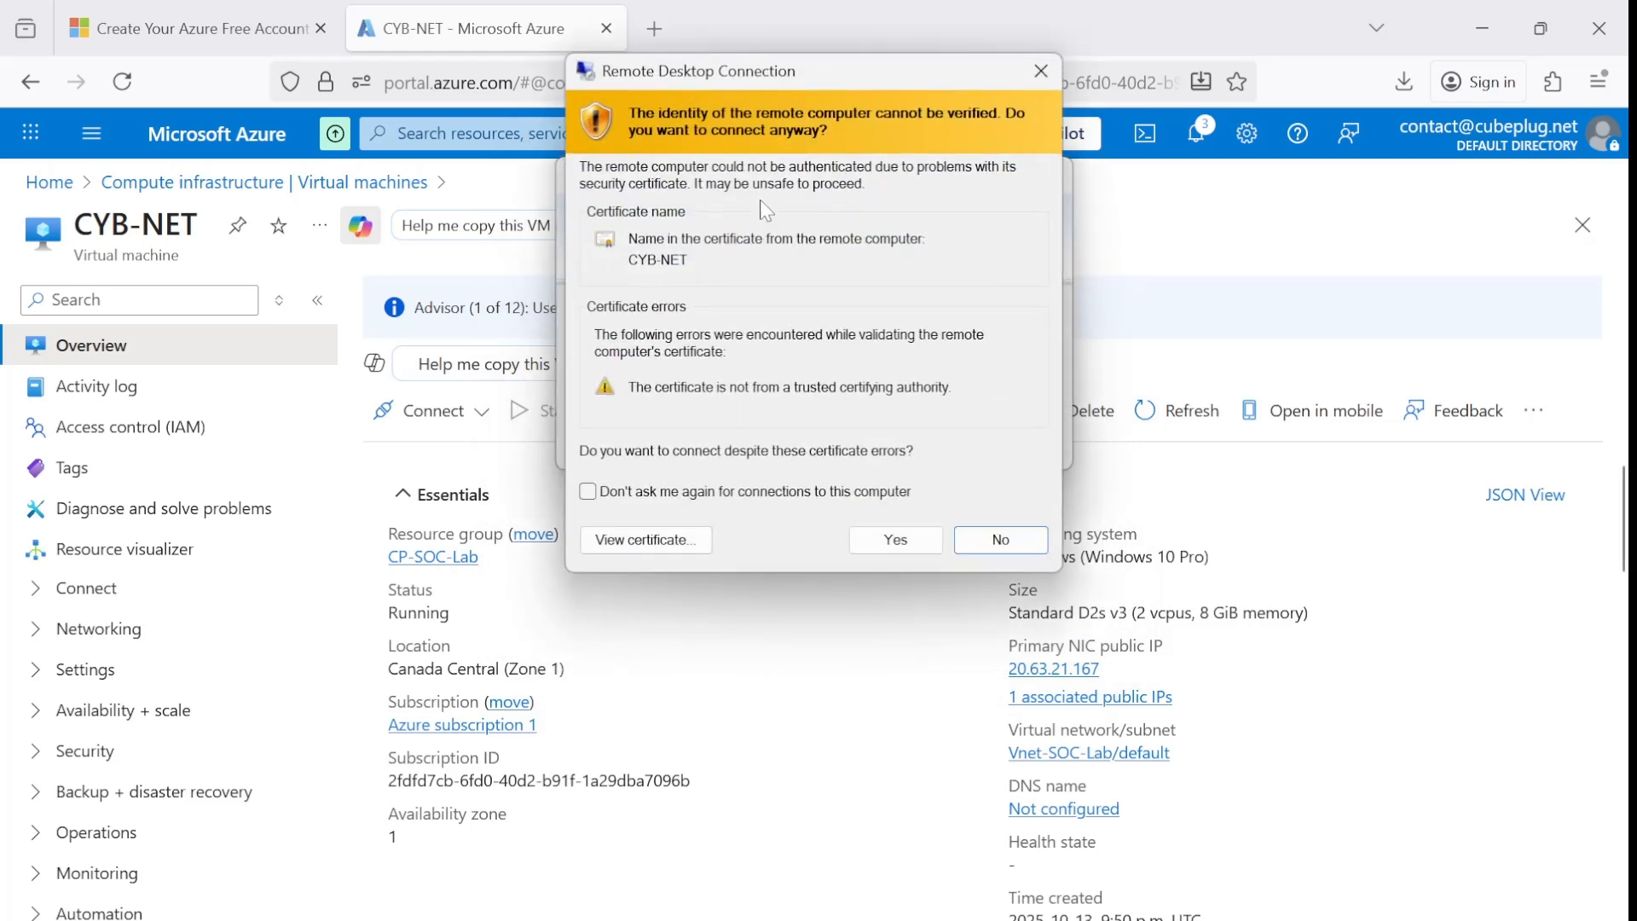
left_click_drag(816, 75, 827, 71)
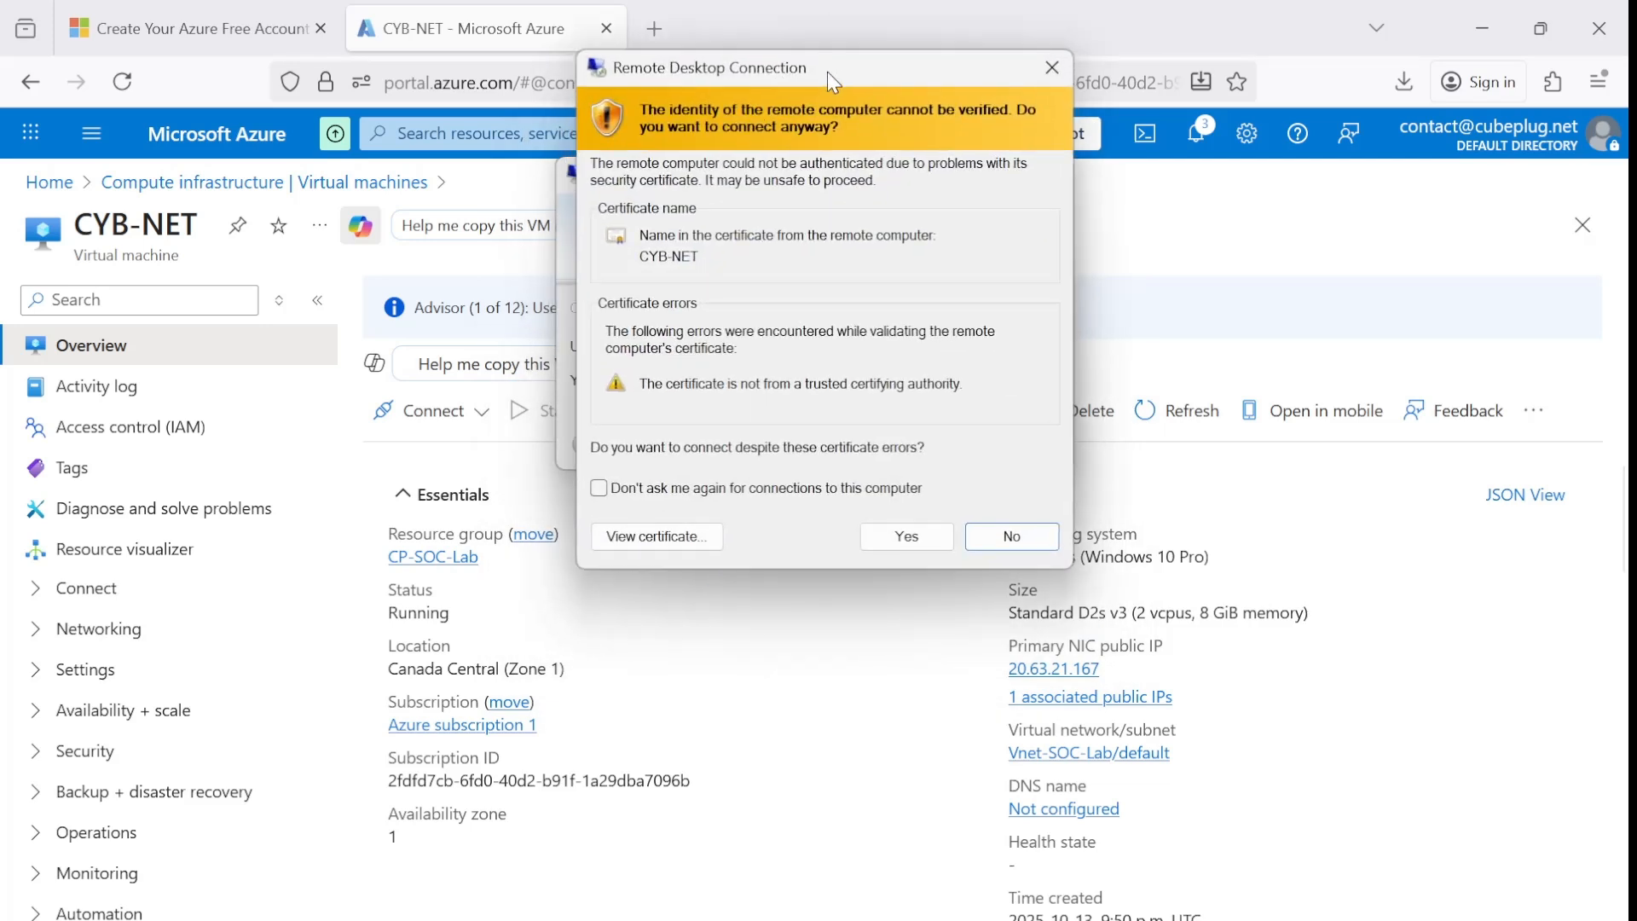
left_click(908, 537)
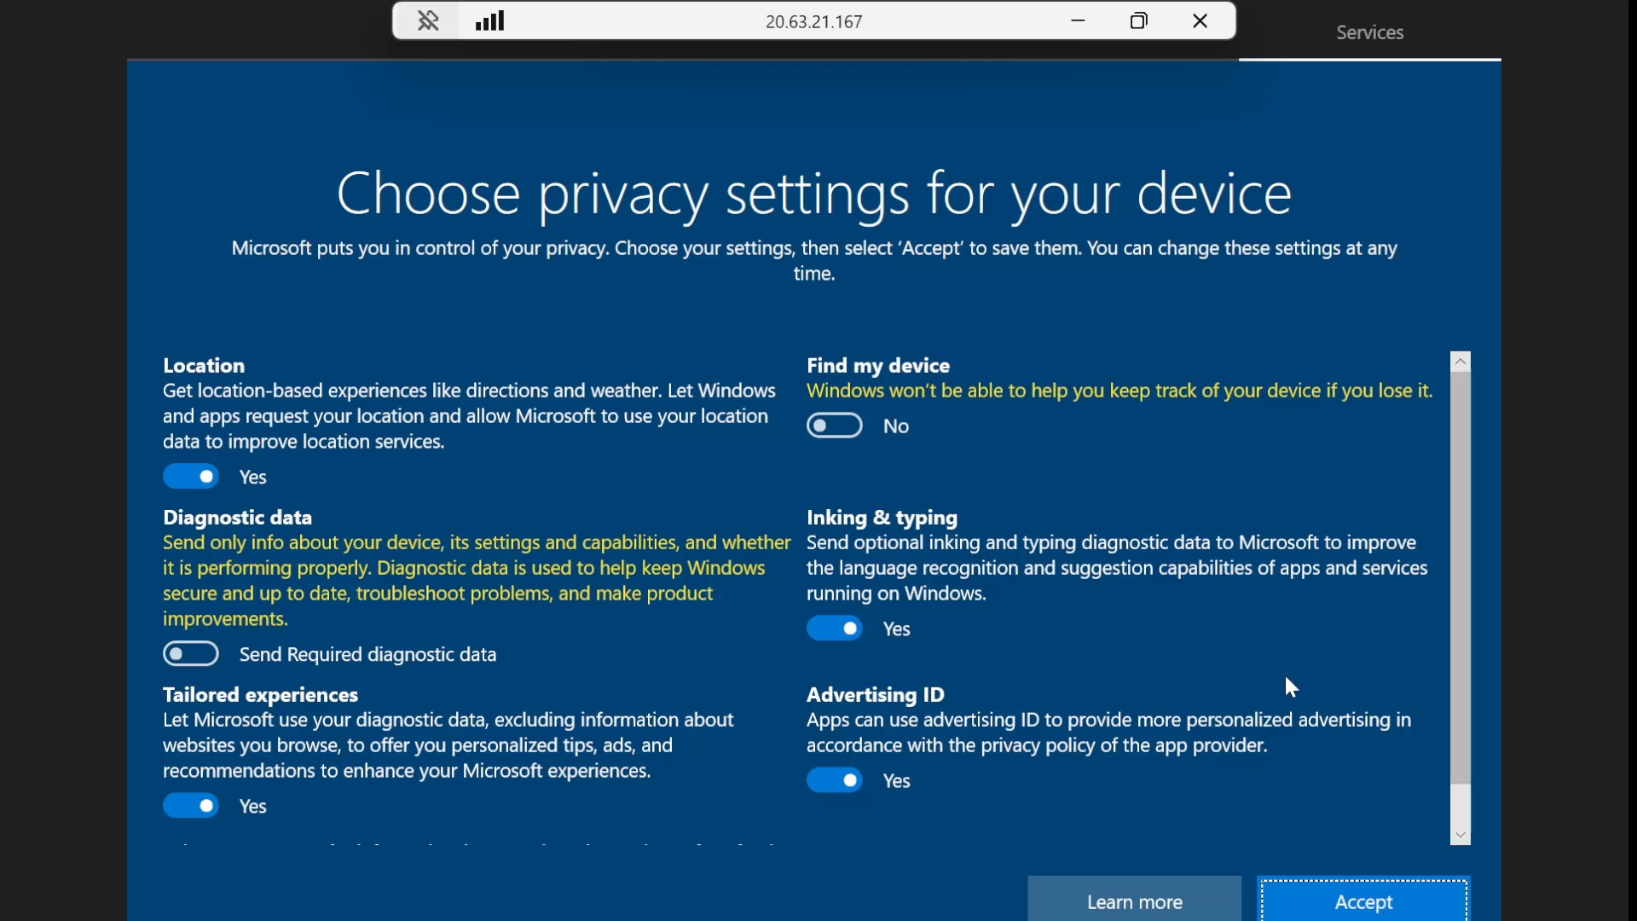
Complete the VM's first sign-in by accepting the privacy settings, allowing network discovery and continuing past the Microsoft Edge welcome.
scroll(1296, 776, "down", 1)
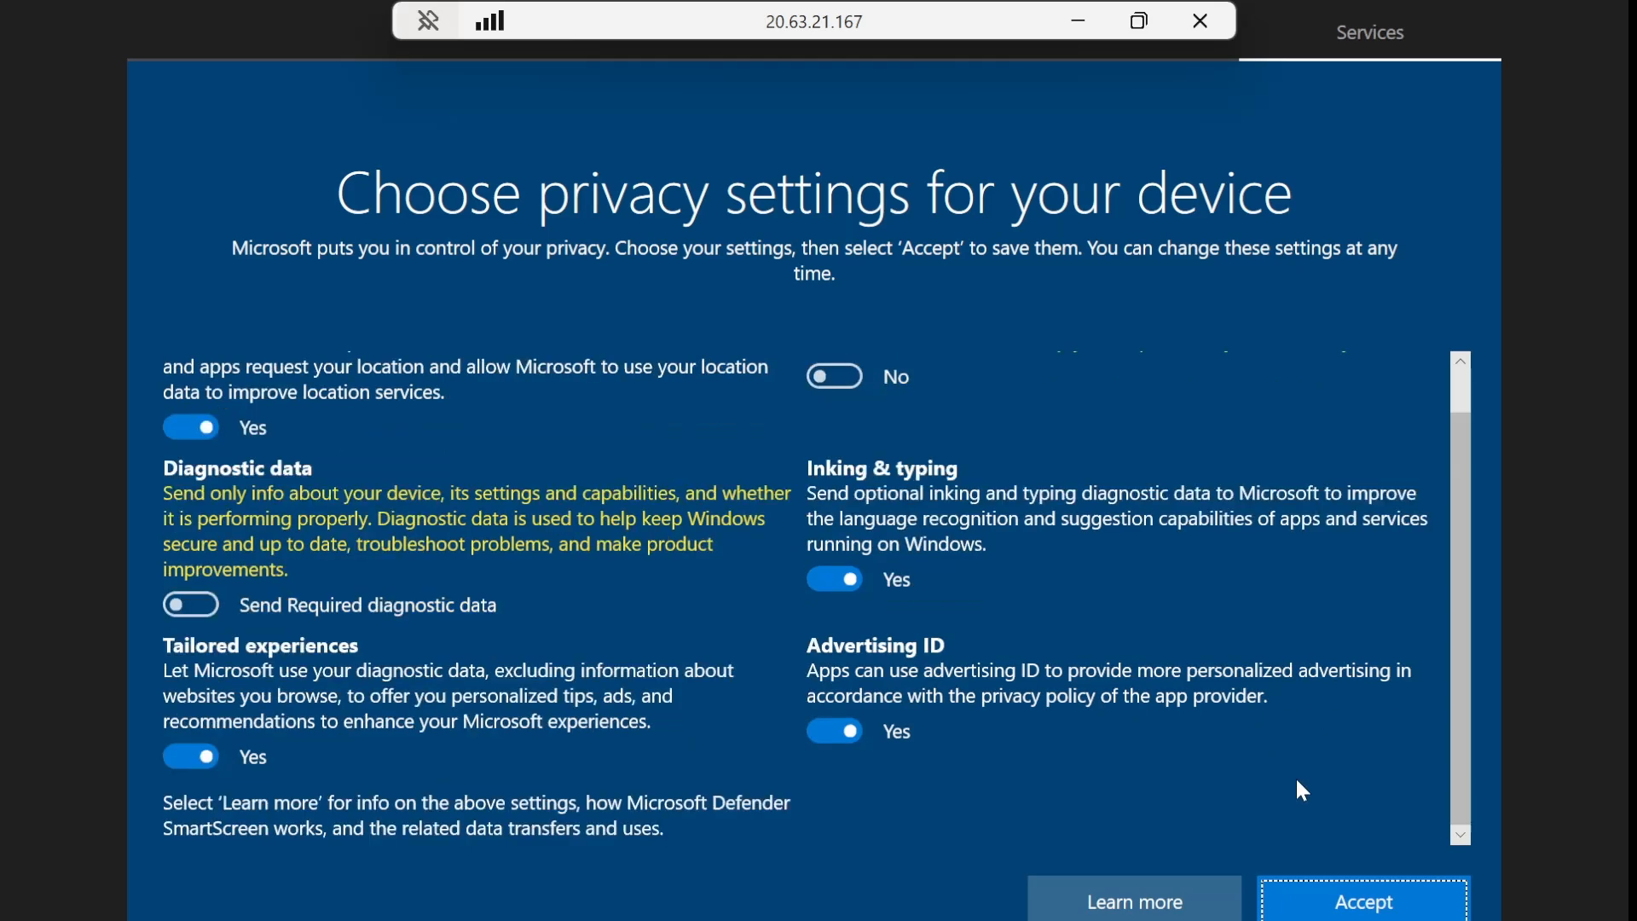
left_click(1361, 902)
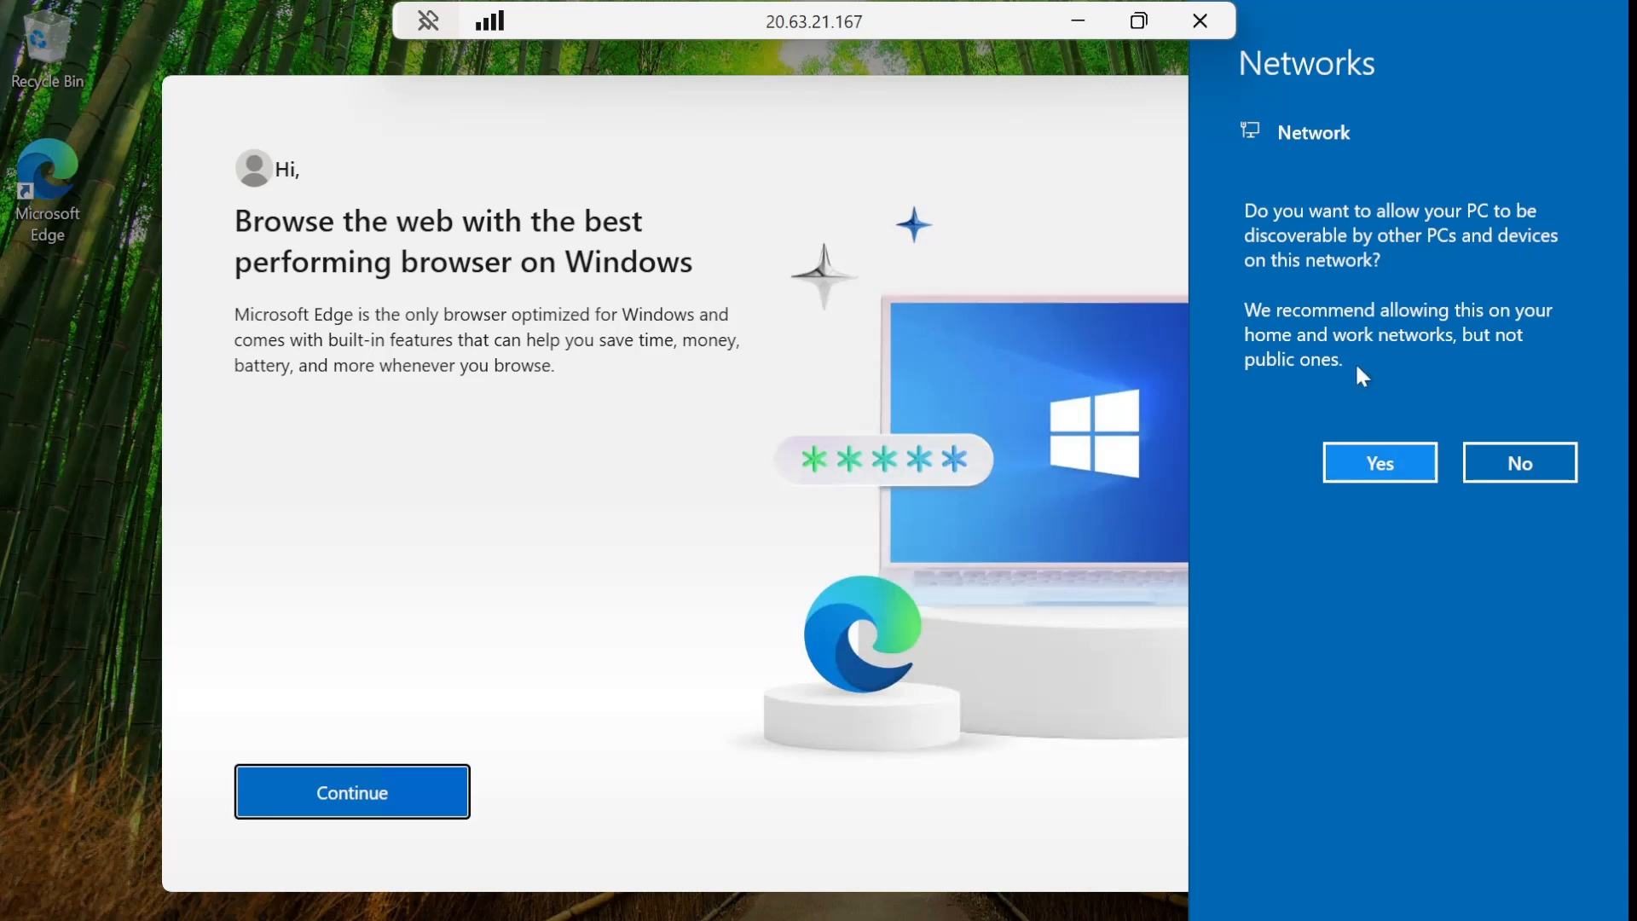
left_click(1382, 463)
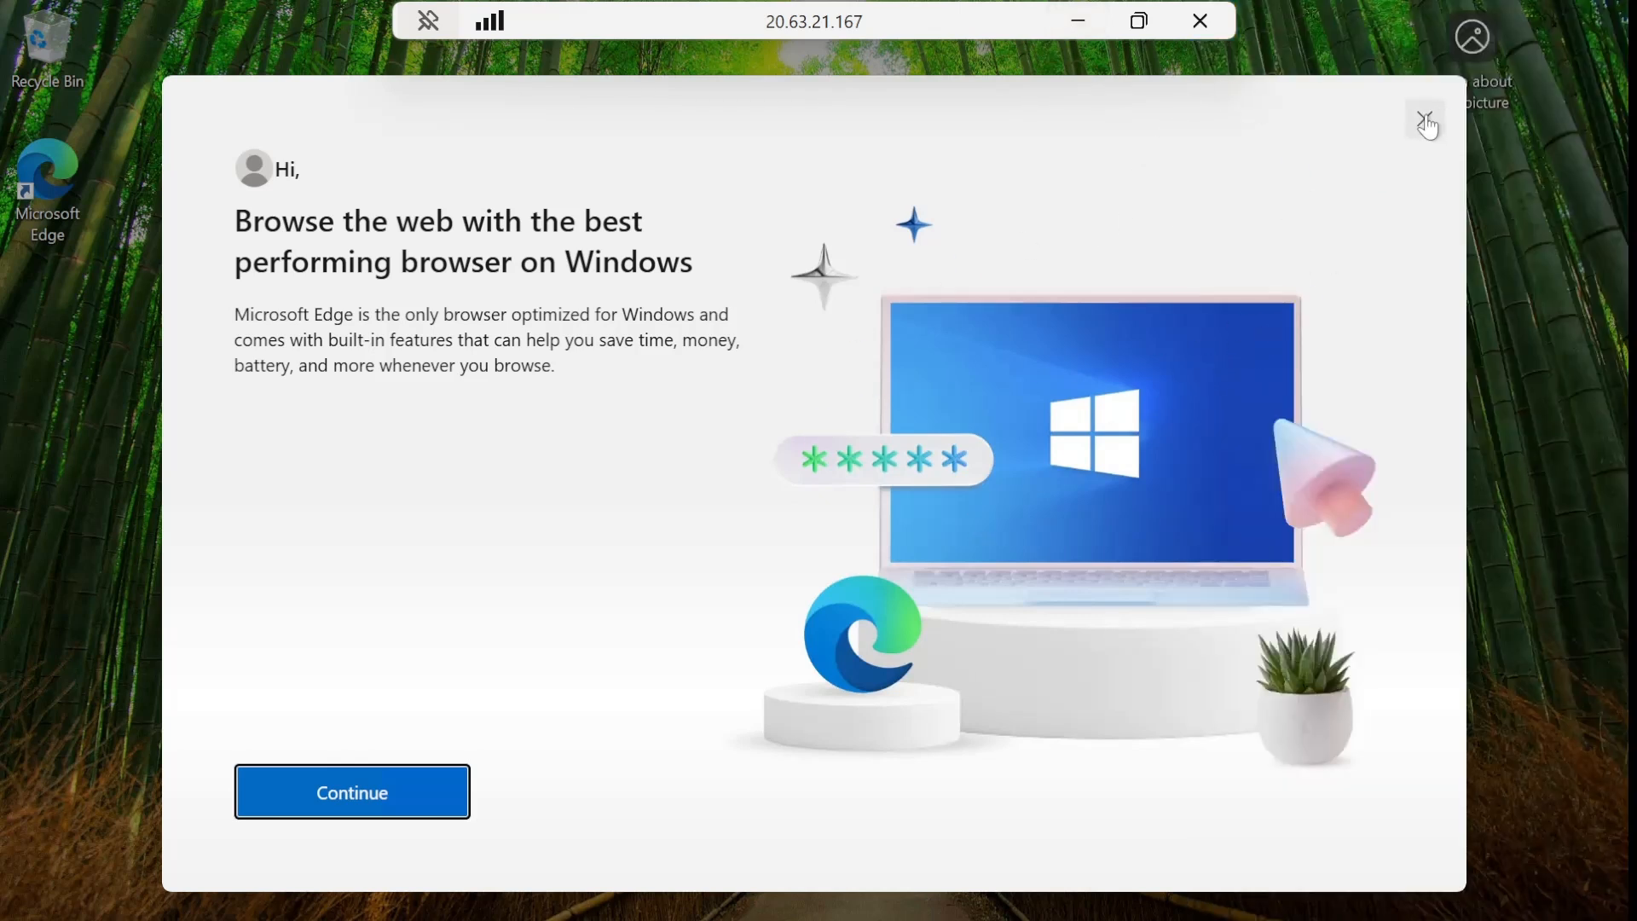
left_click(368, 799)
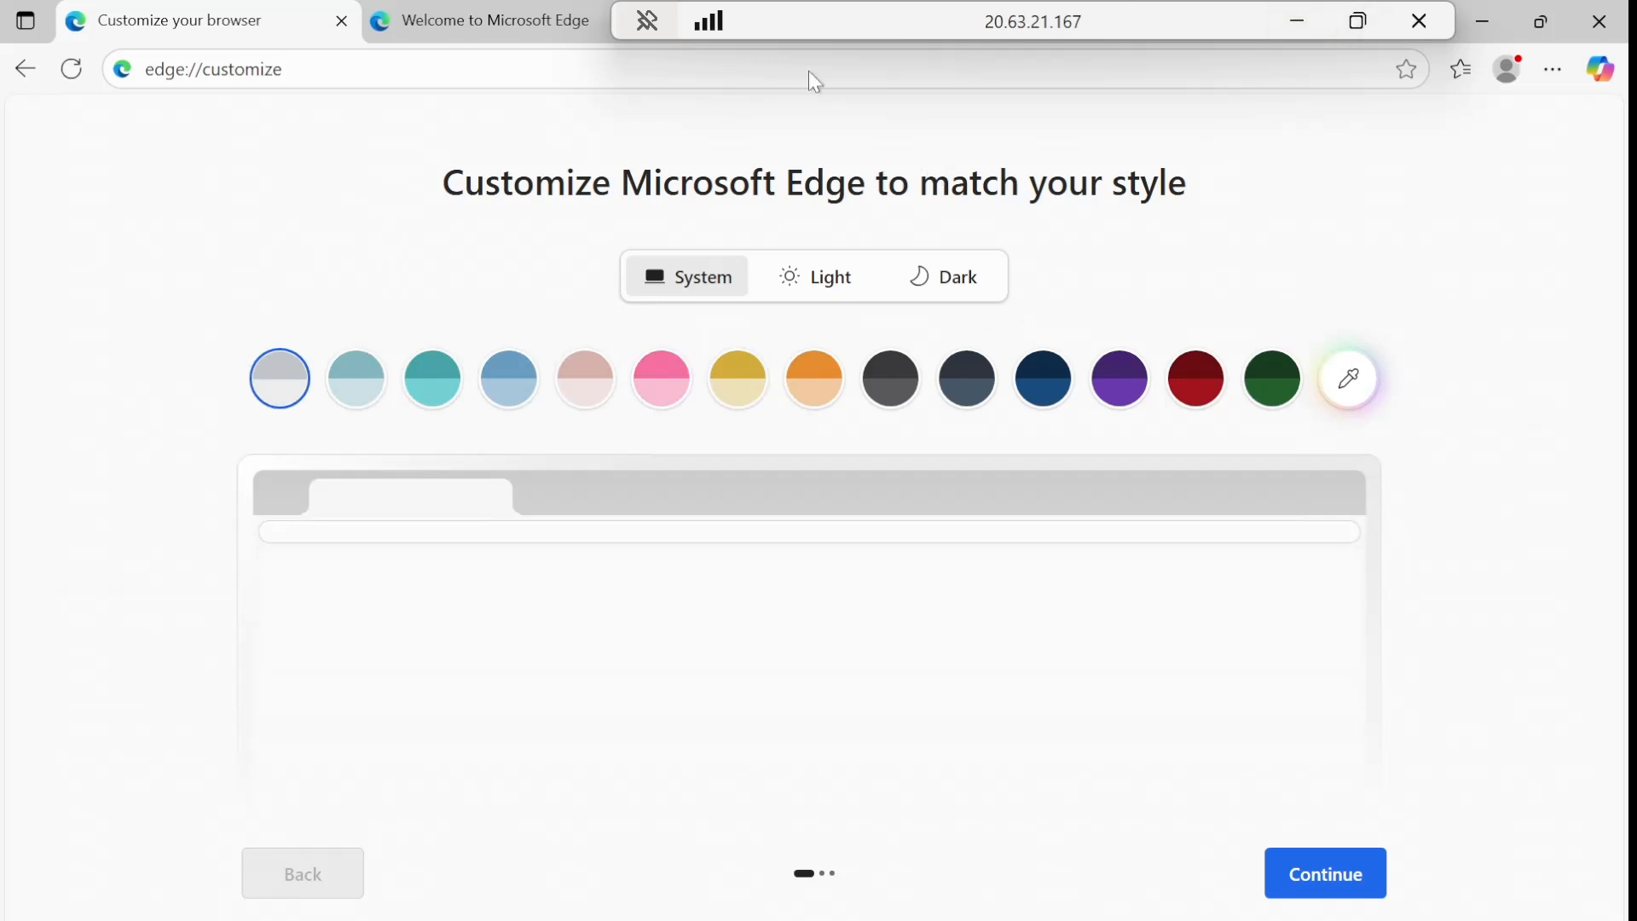
Take the remote session out of full screen and reposition its window over the Azure portal.
left_click(1363, 26)
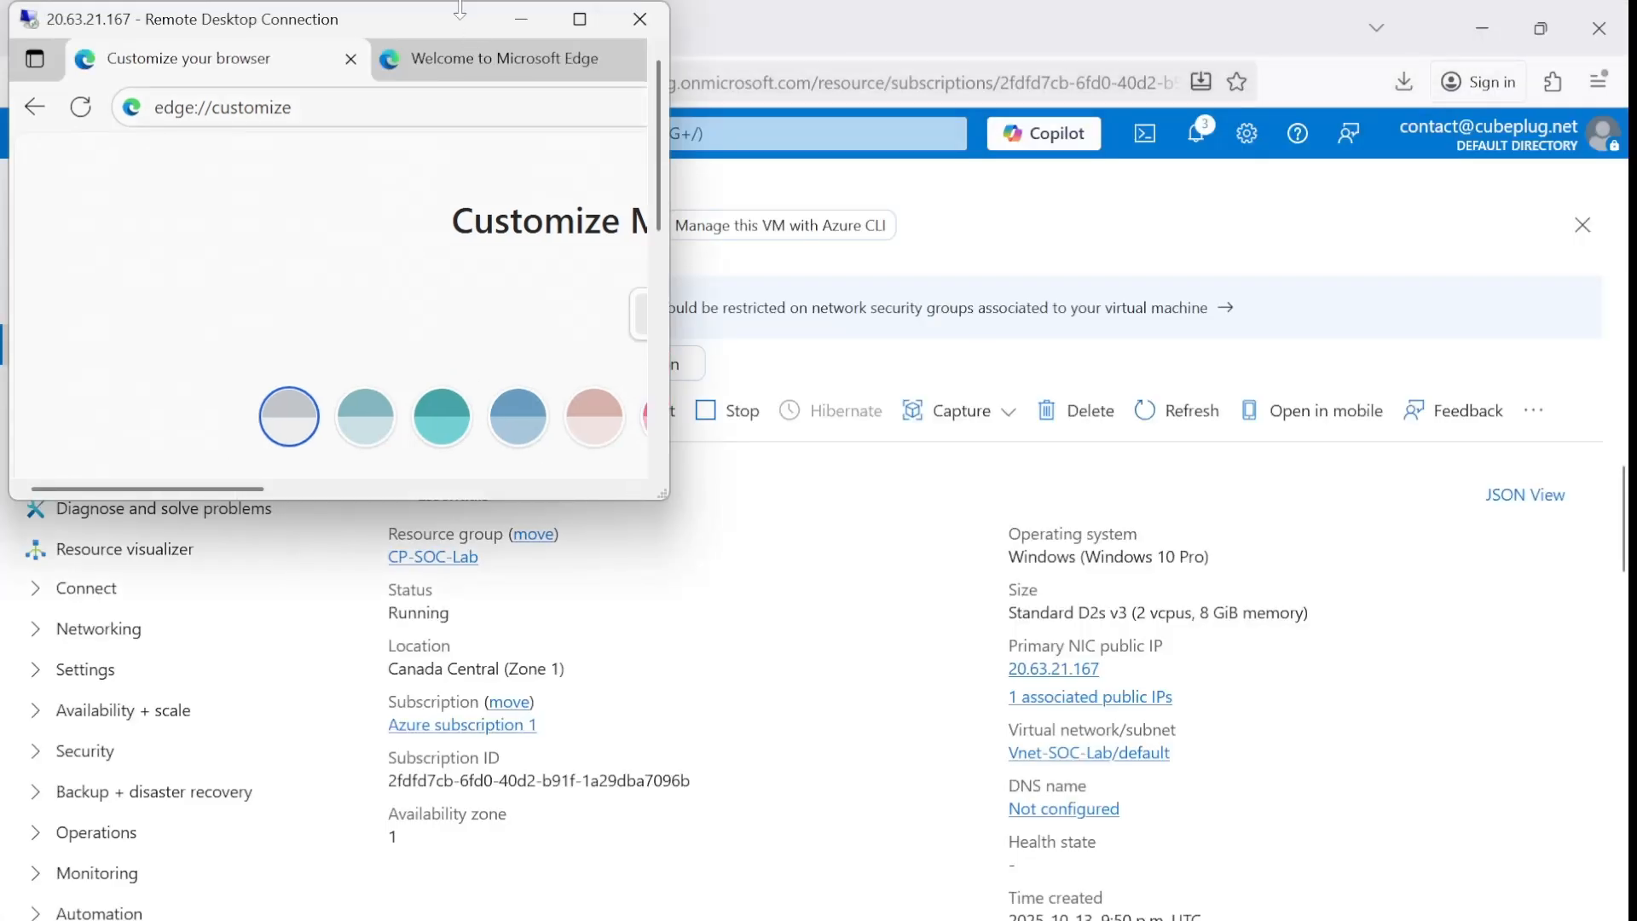
left_click_drag(451, 14, 657, 89)
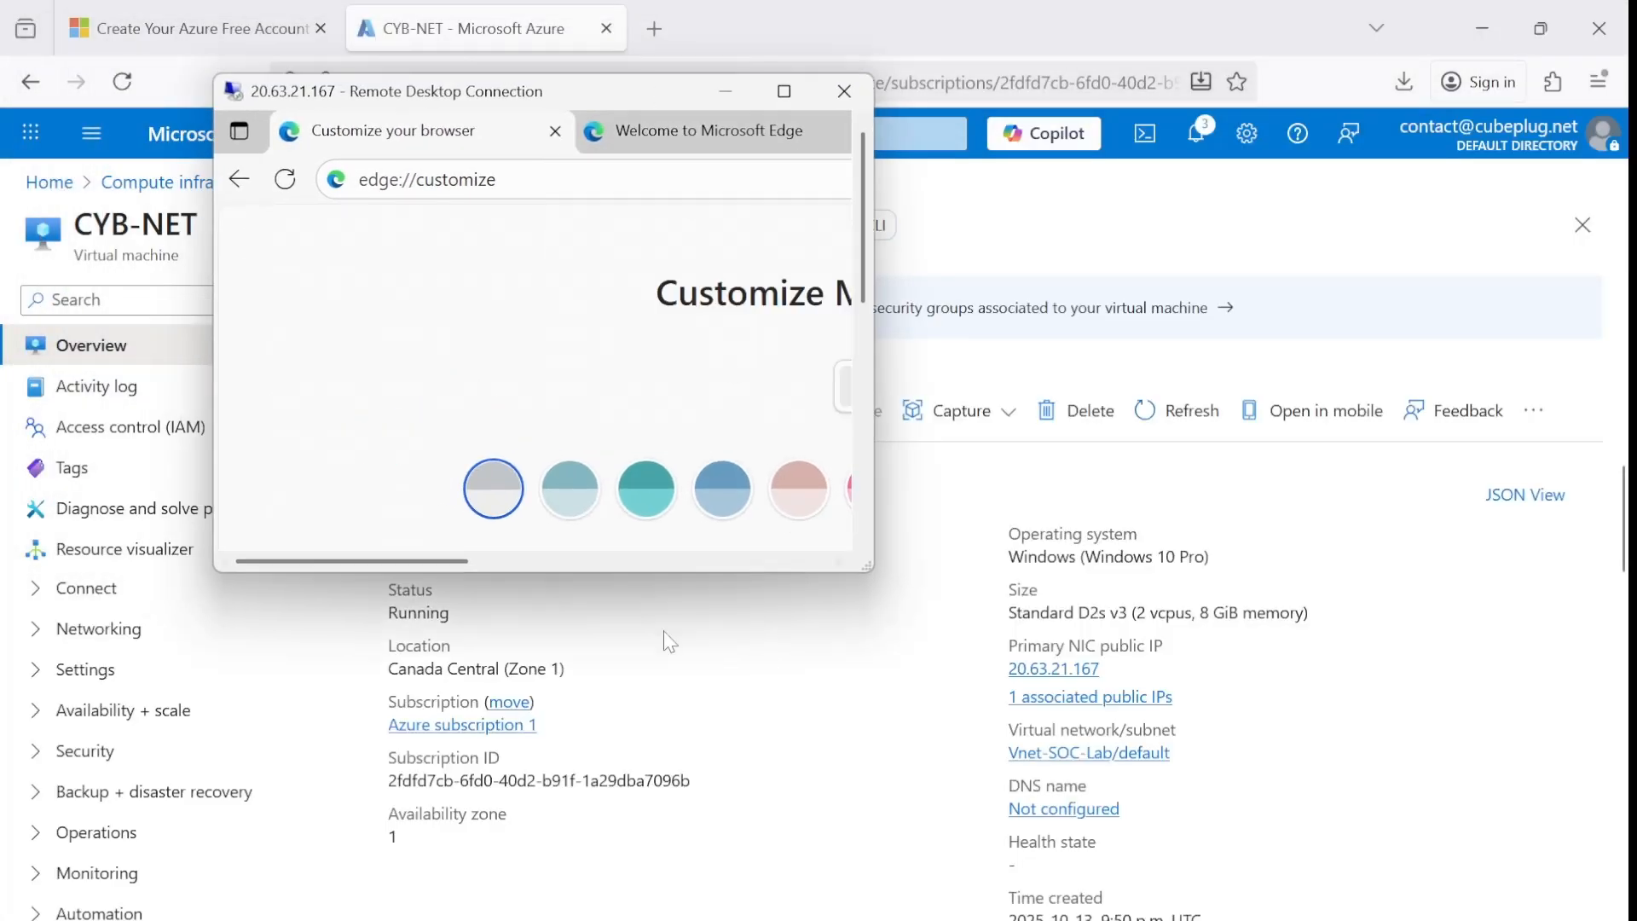
Return to CYB-NET in the Azure portal and look over its Reset password page with the username and password fields.
left_click(1415, 712)
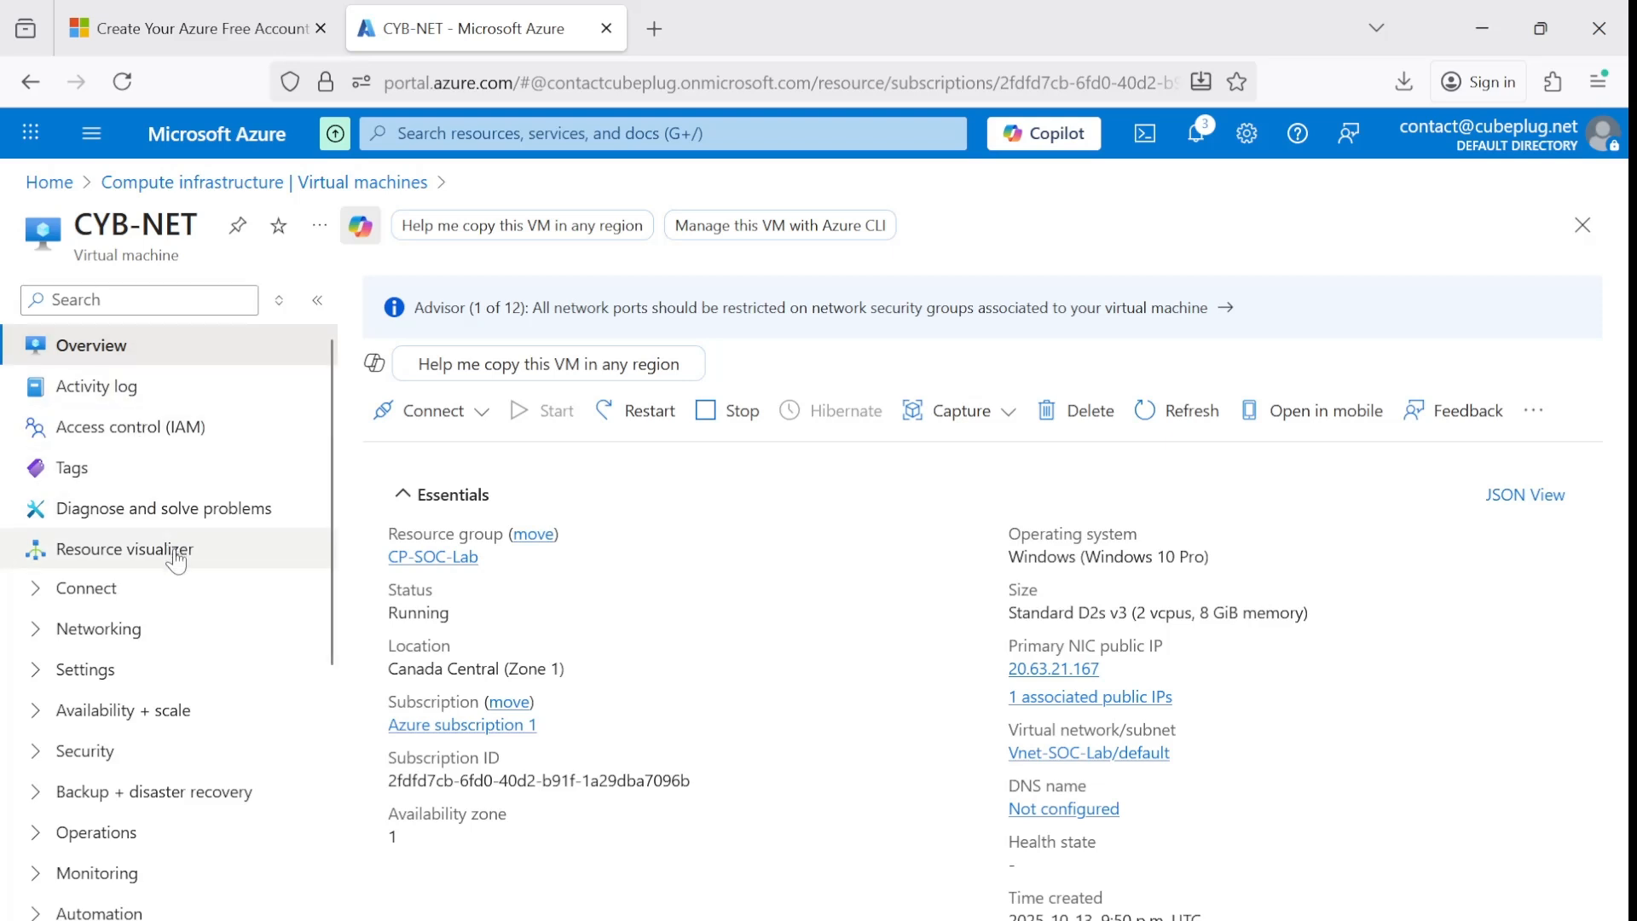
scroll(176, 548, "down", 5)
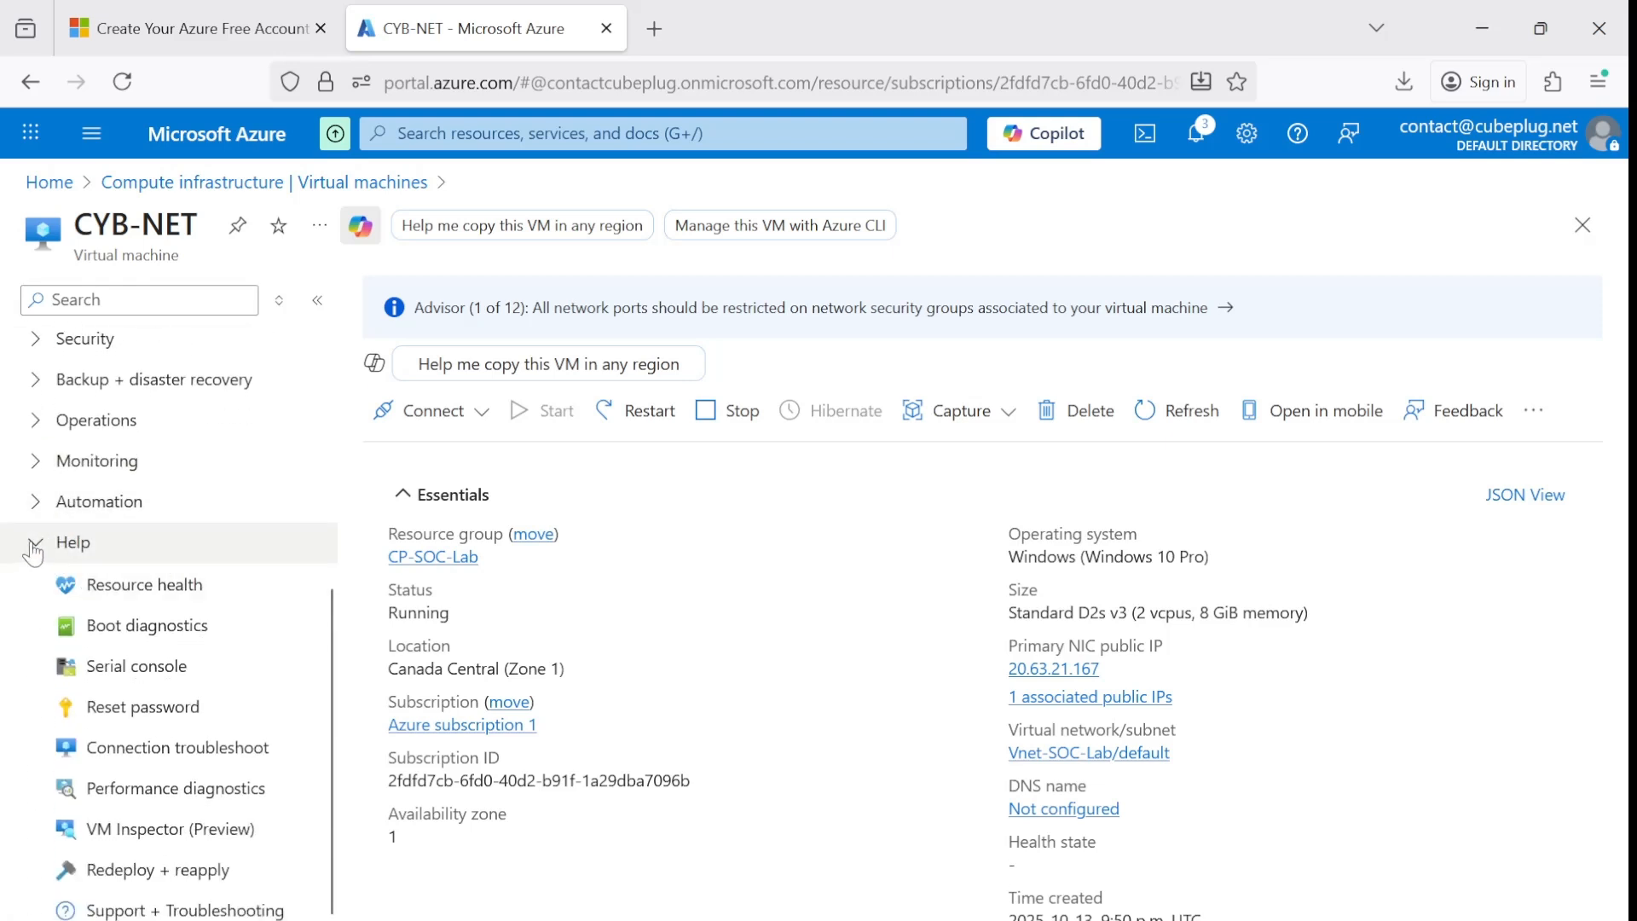
left_click(37, 542)
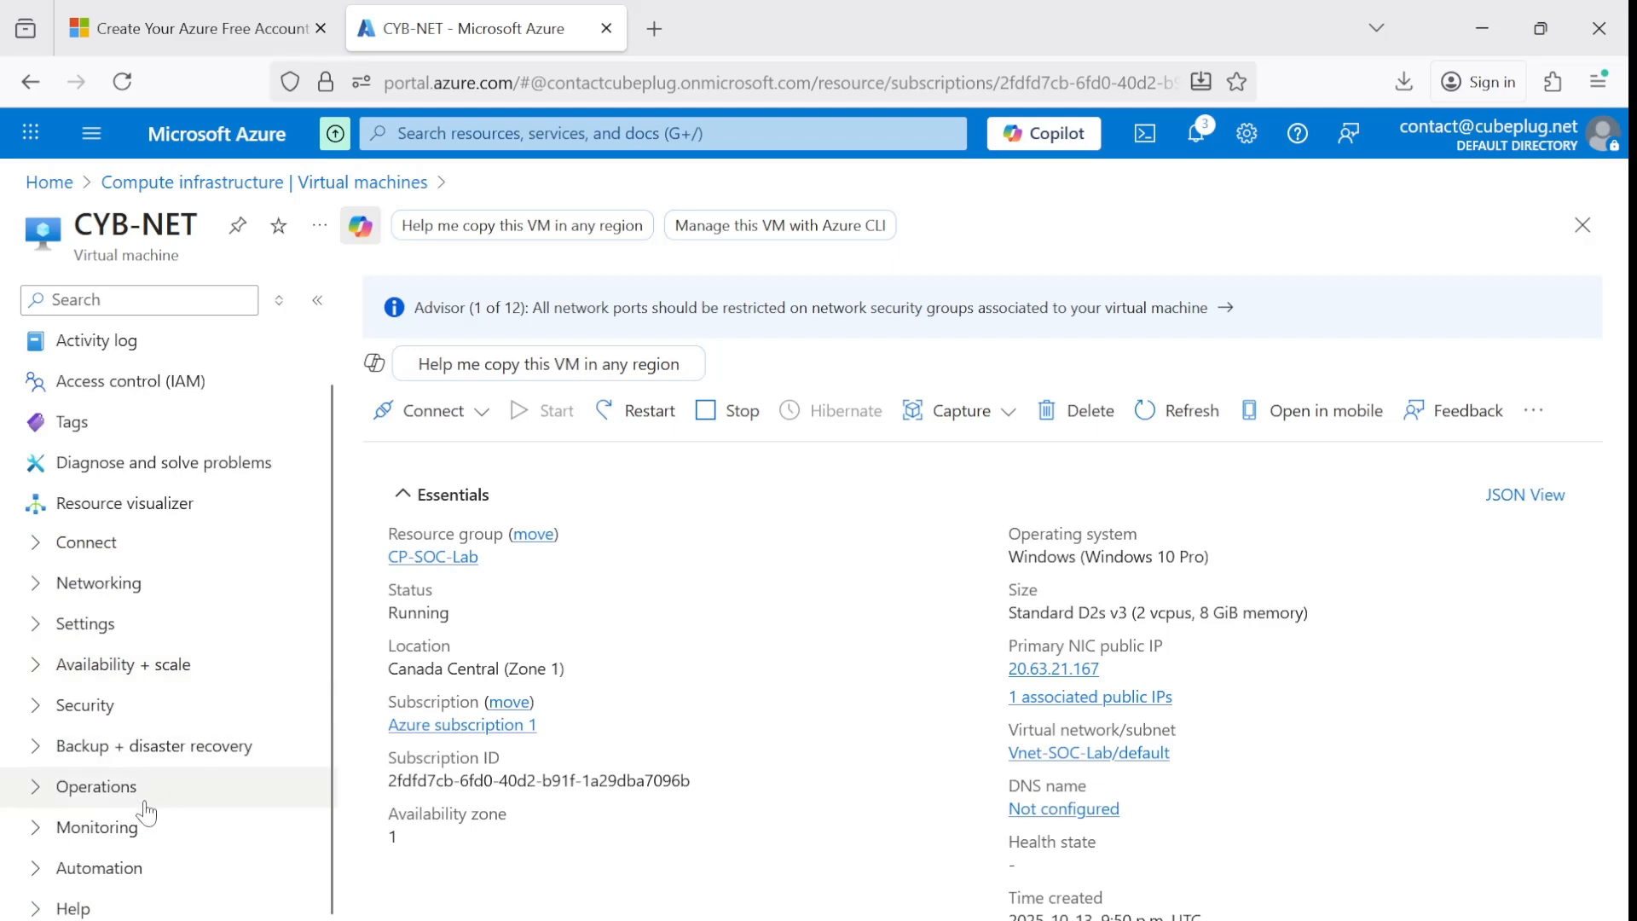
left_click(36, 909)
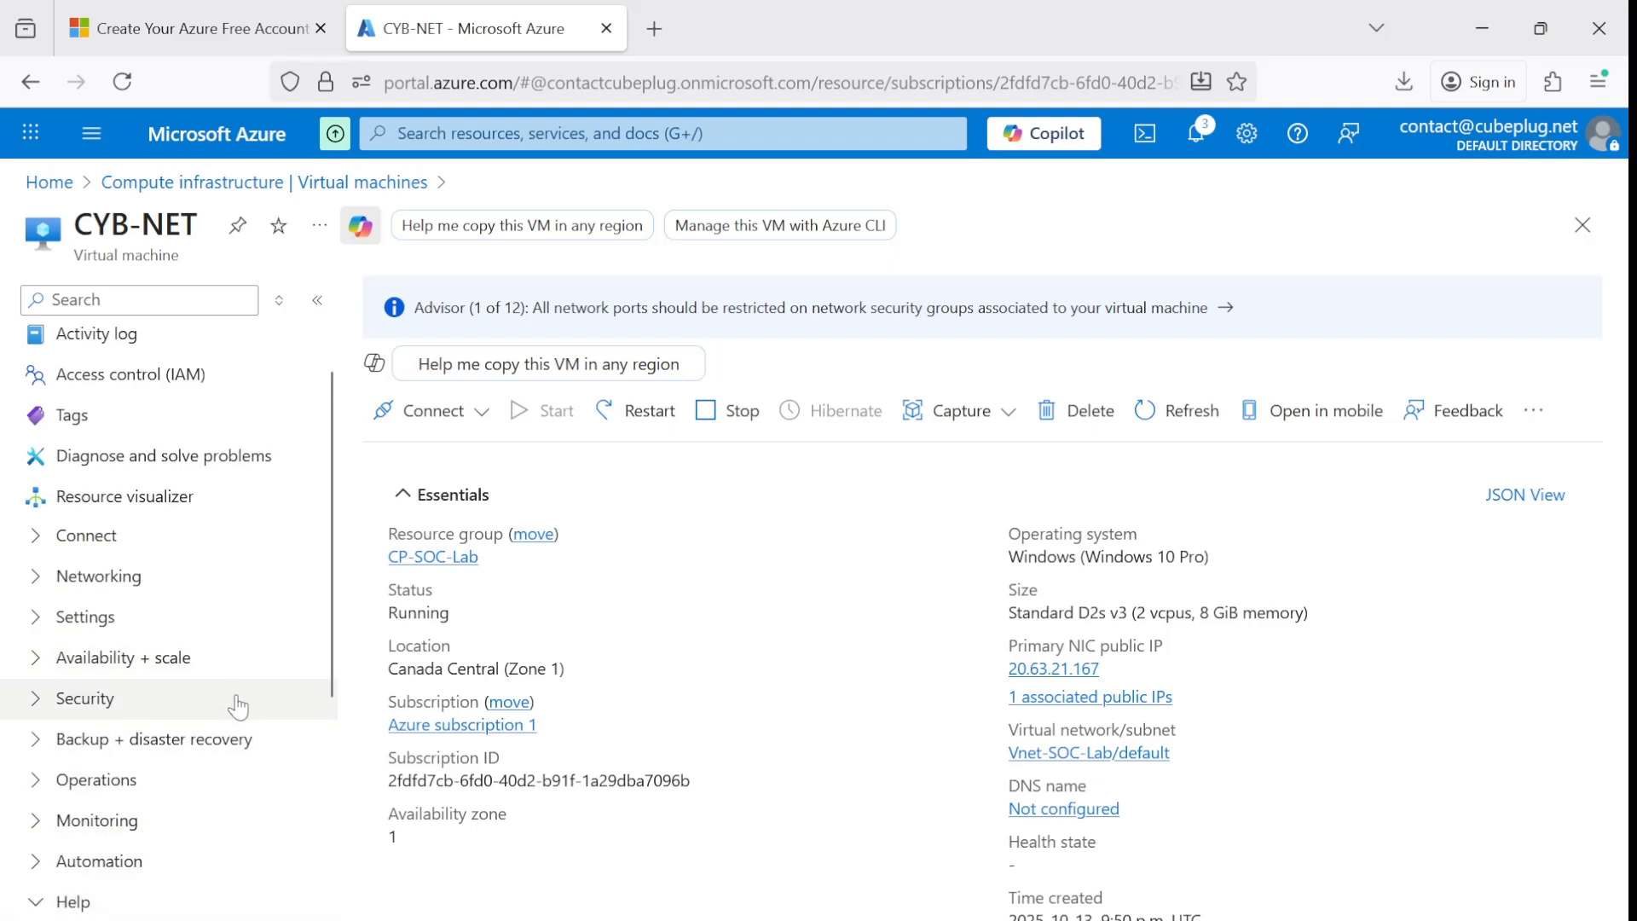
scroll(238, 705, "down", 4)
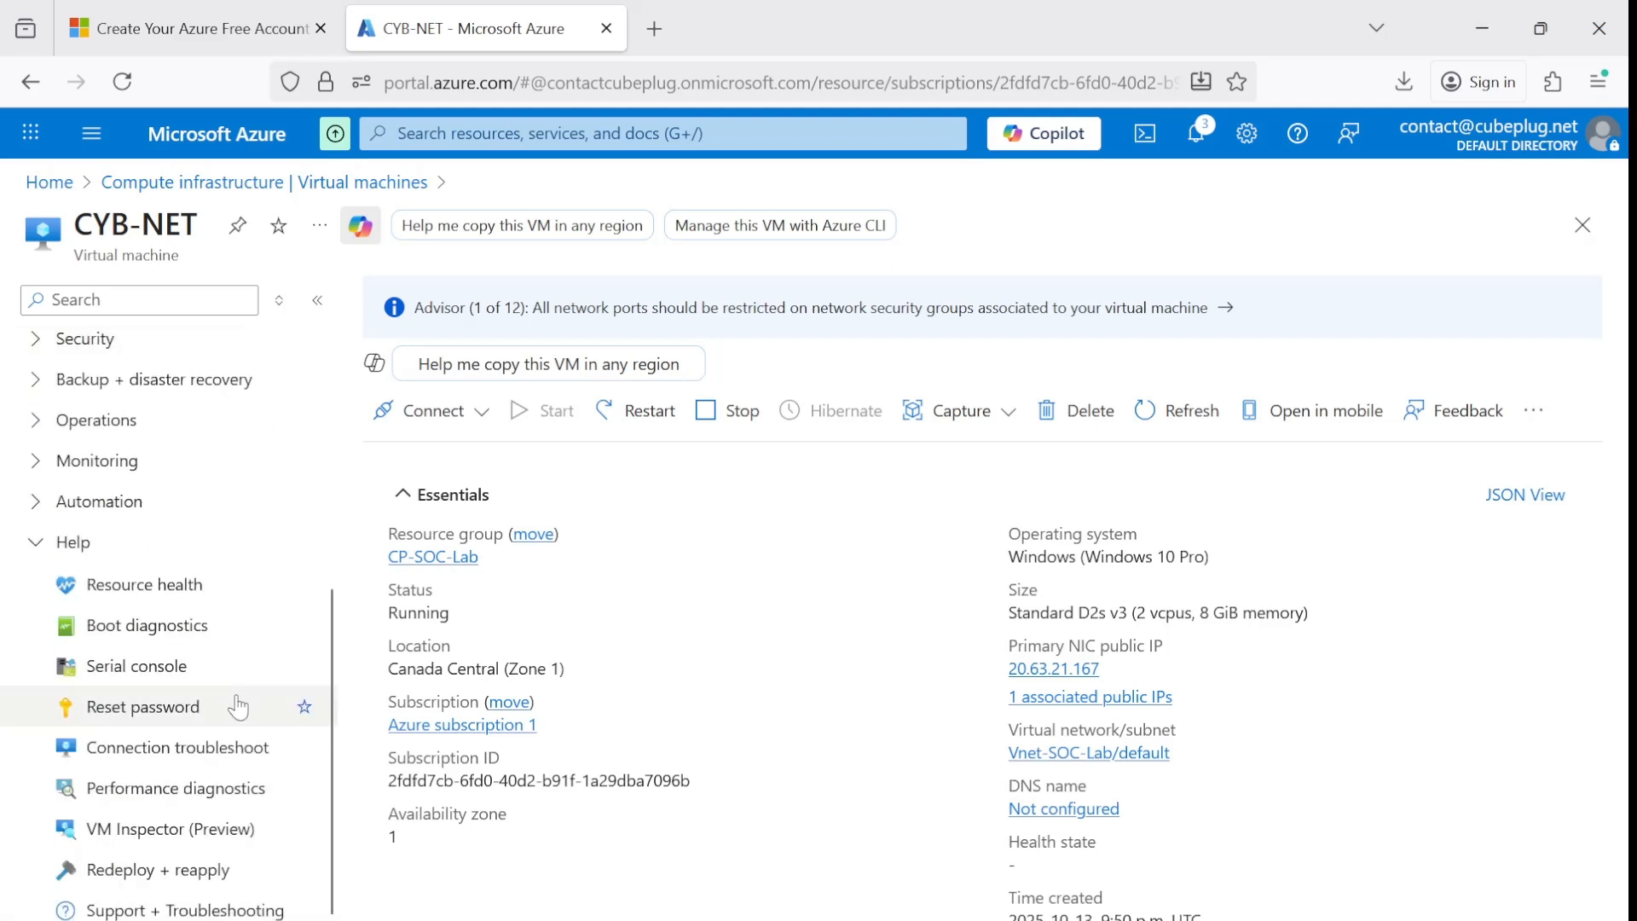
left_click(145, 716)
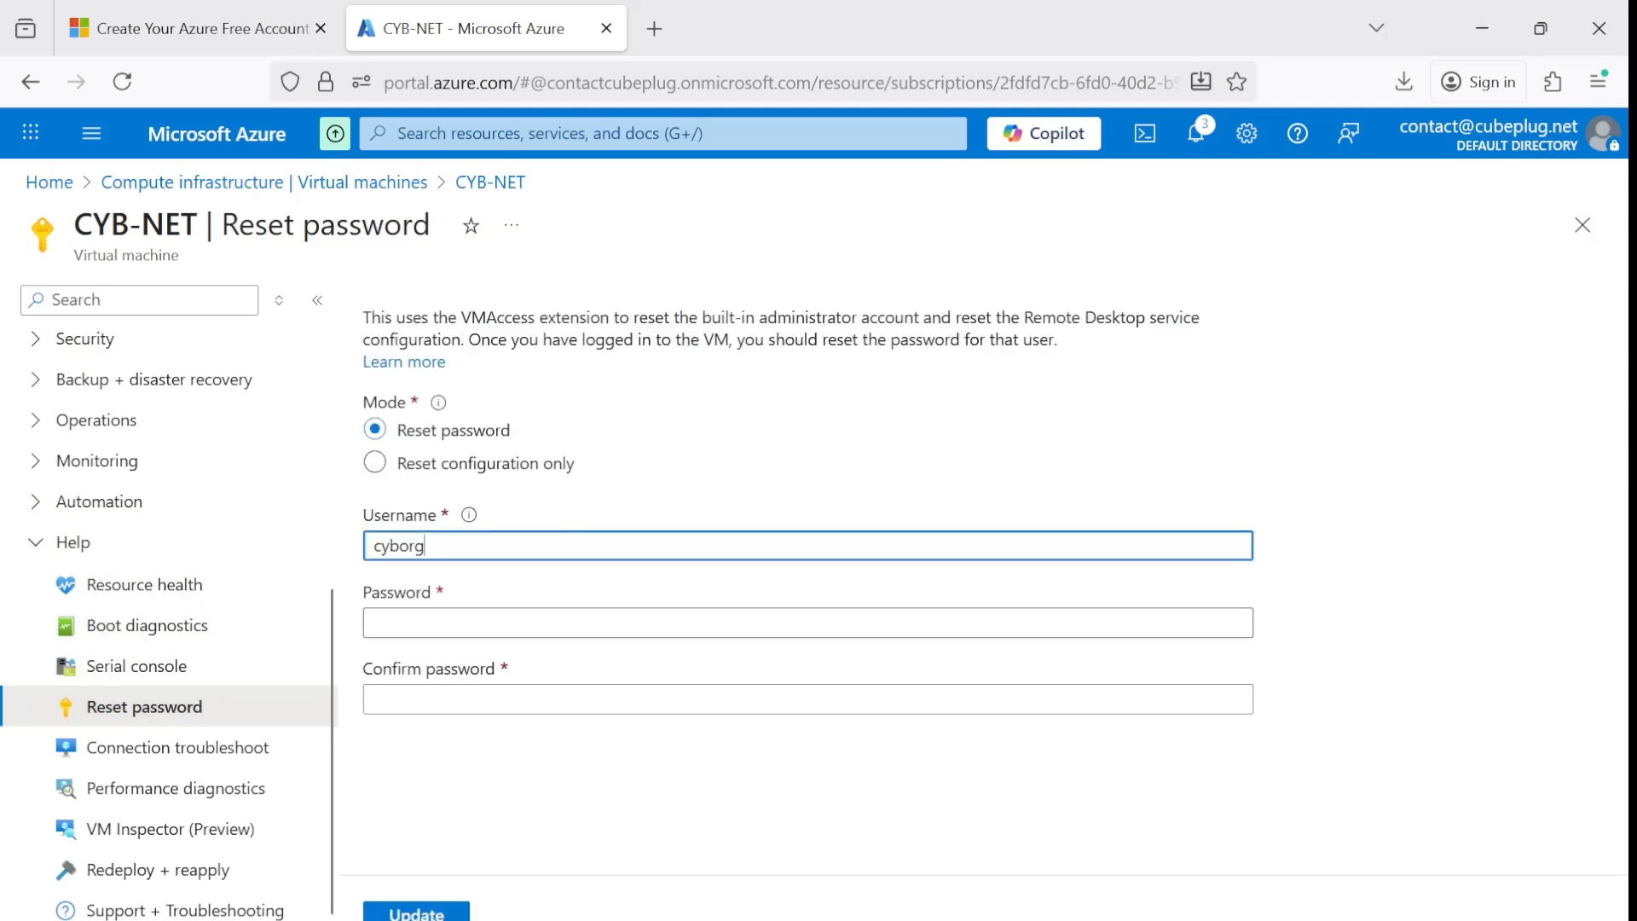
left_click(426, 623)
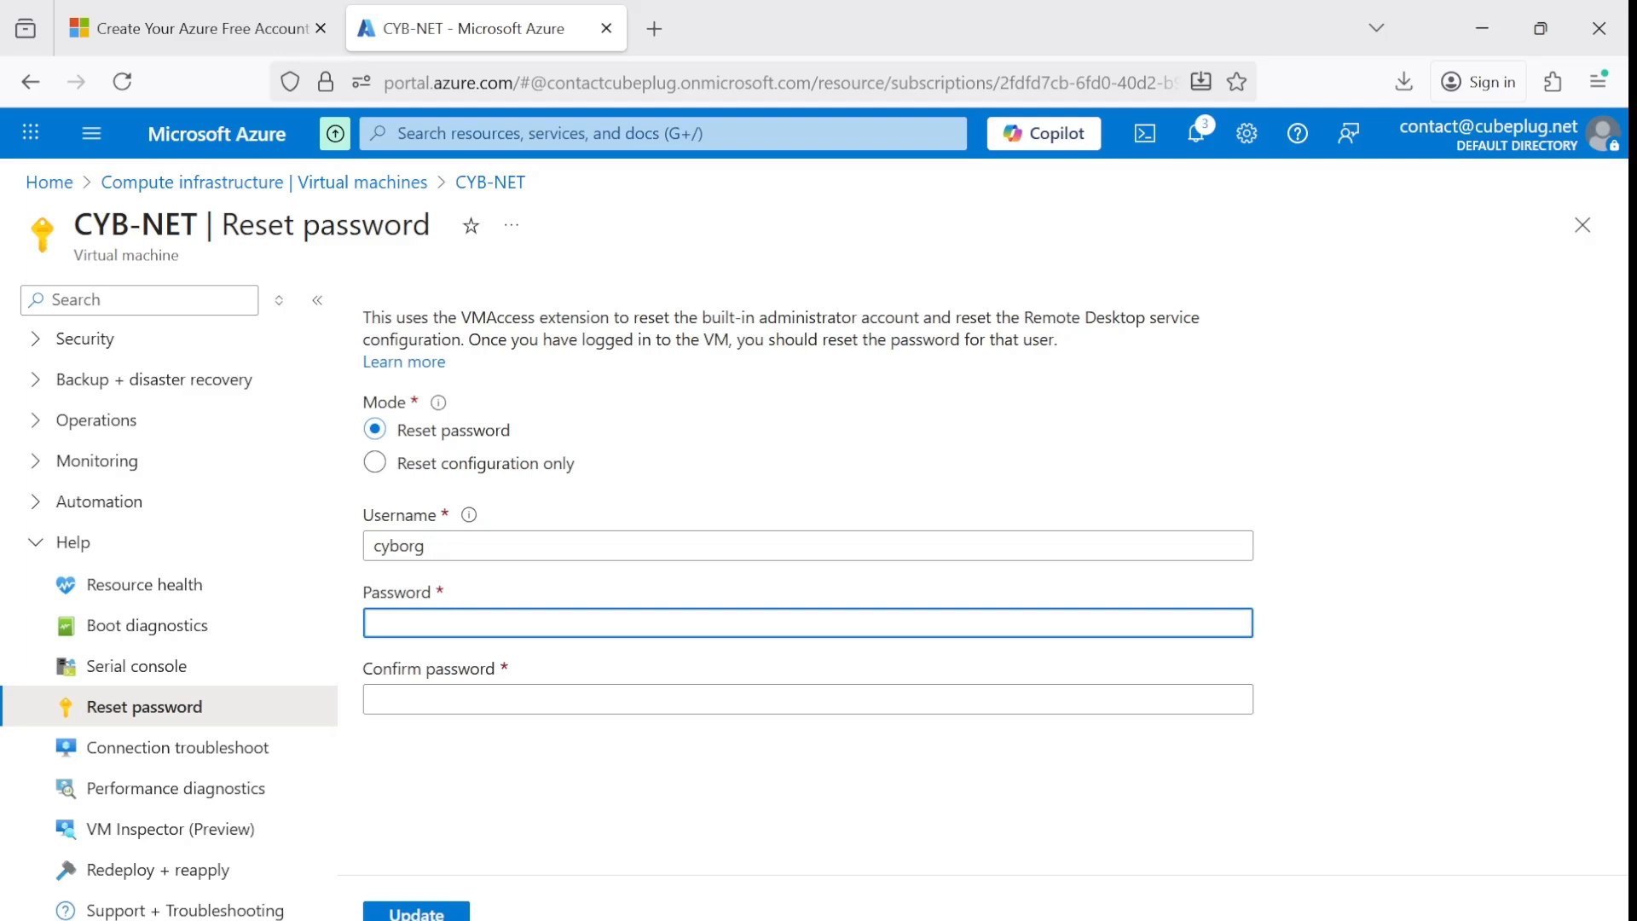
key("Tab")
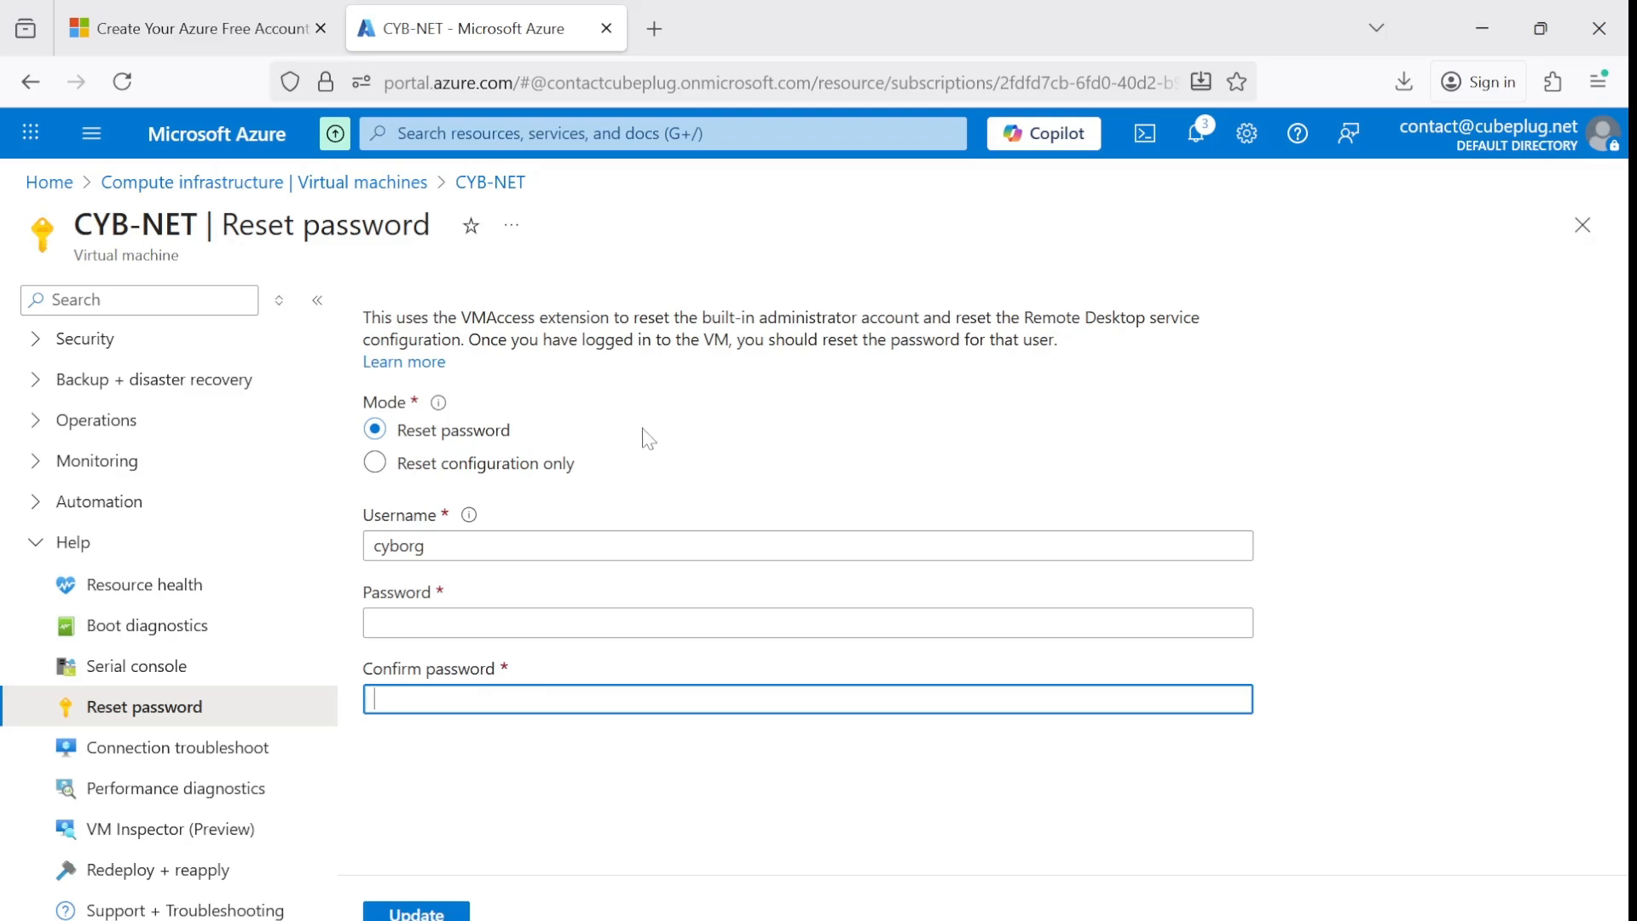
left_click(43, 545)
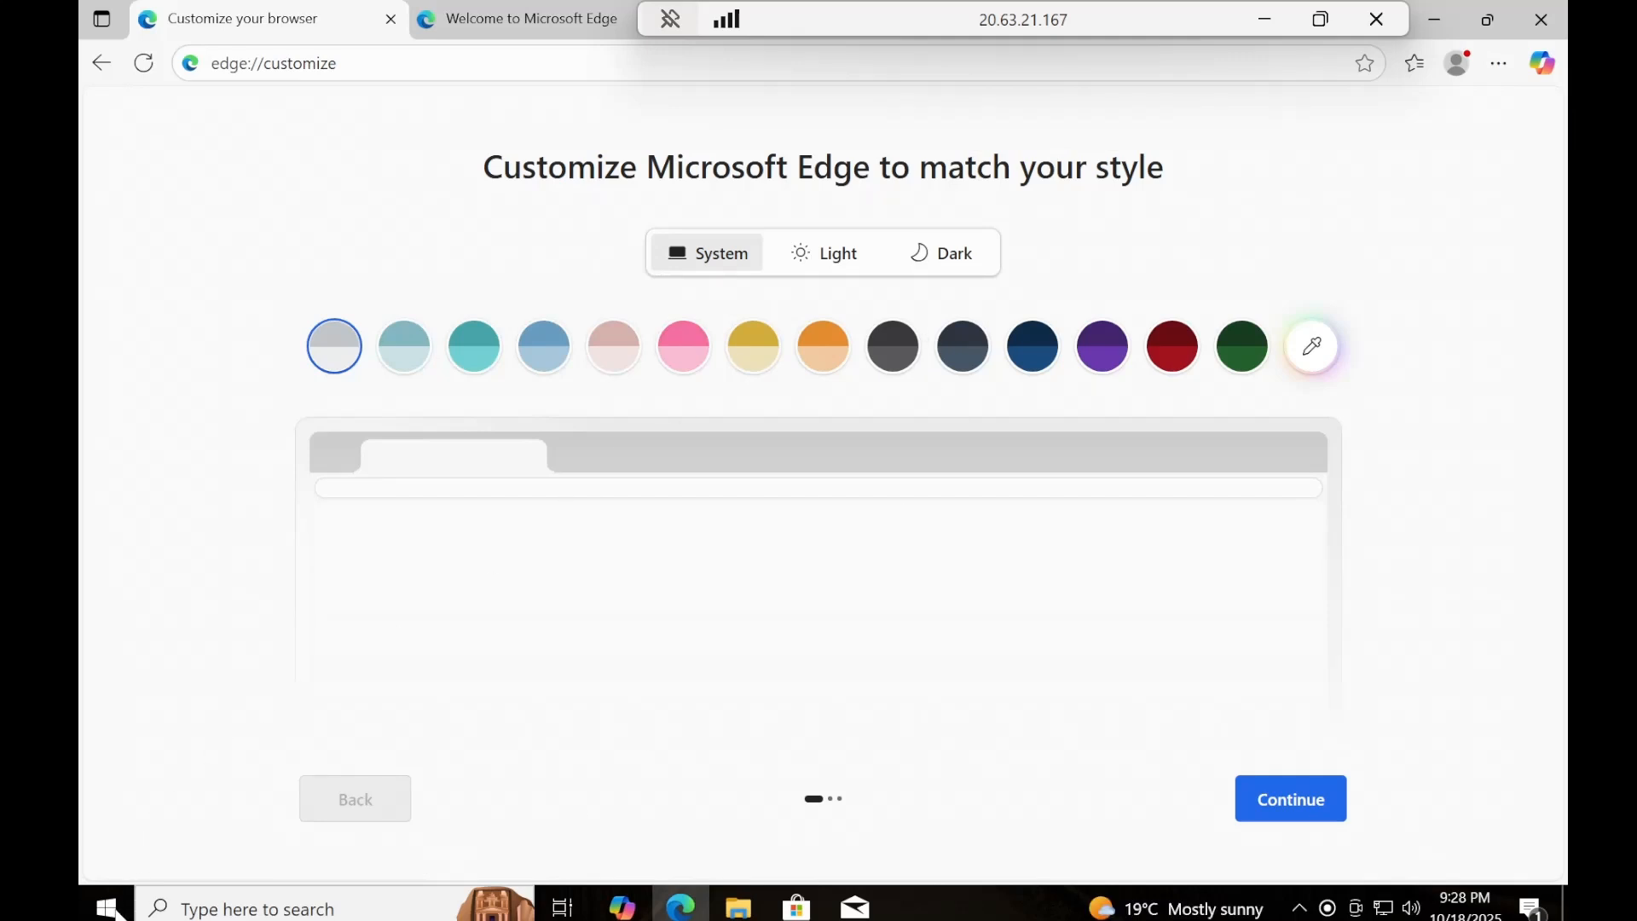
In the remote session on the VM, search for "remote desk" and open Remote Desktop Connection.
left_click(106, 907)
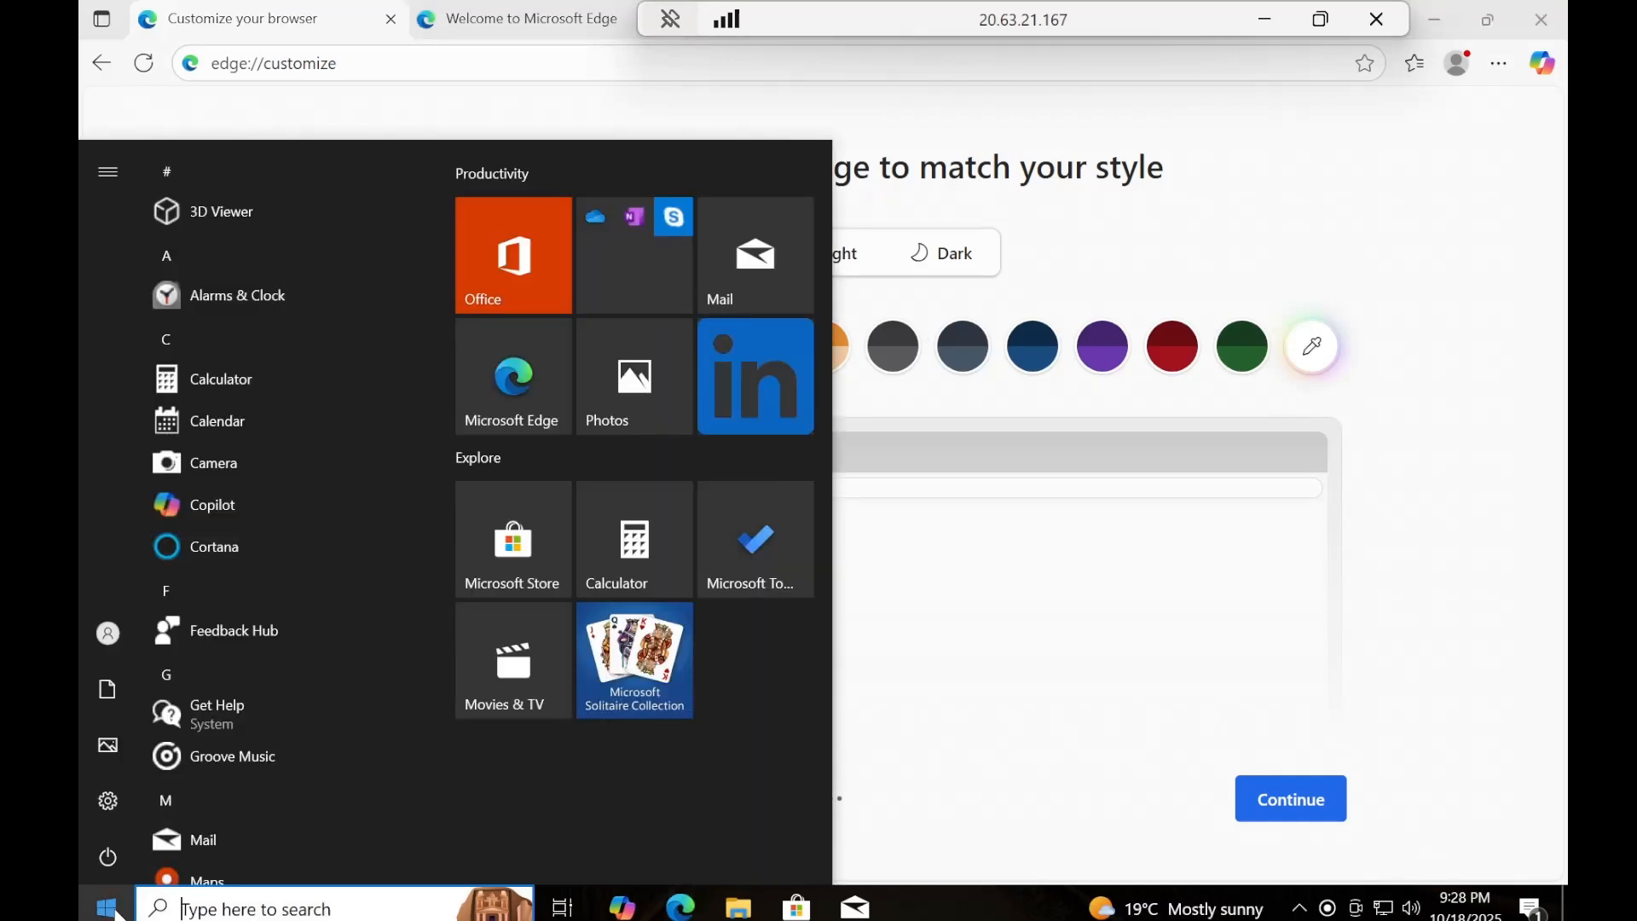
type("remo")
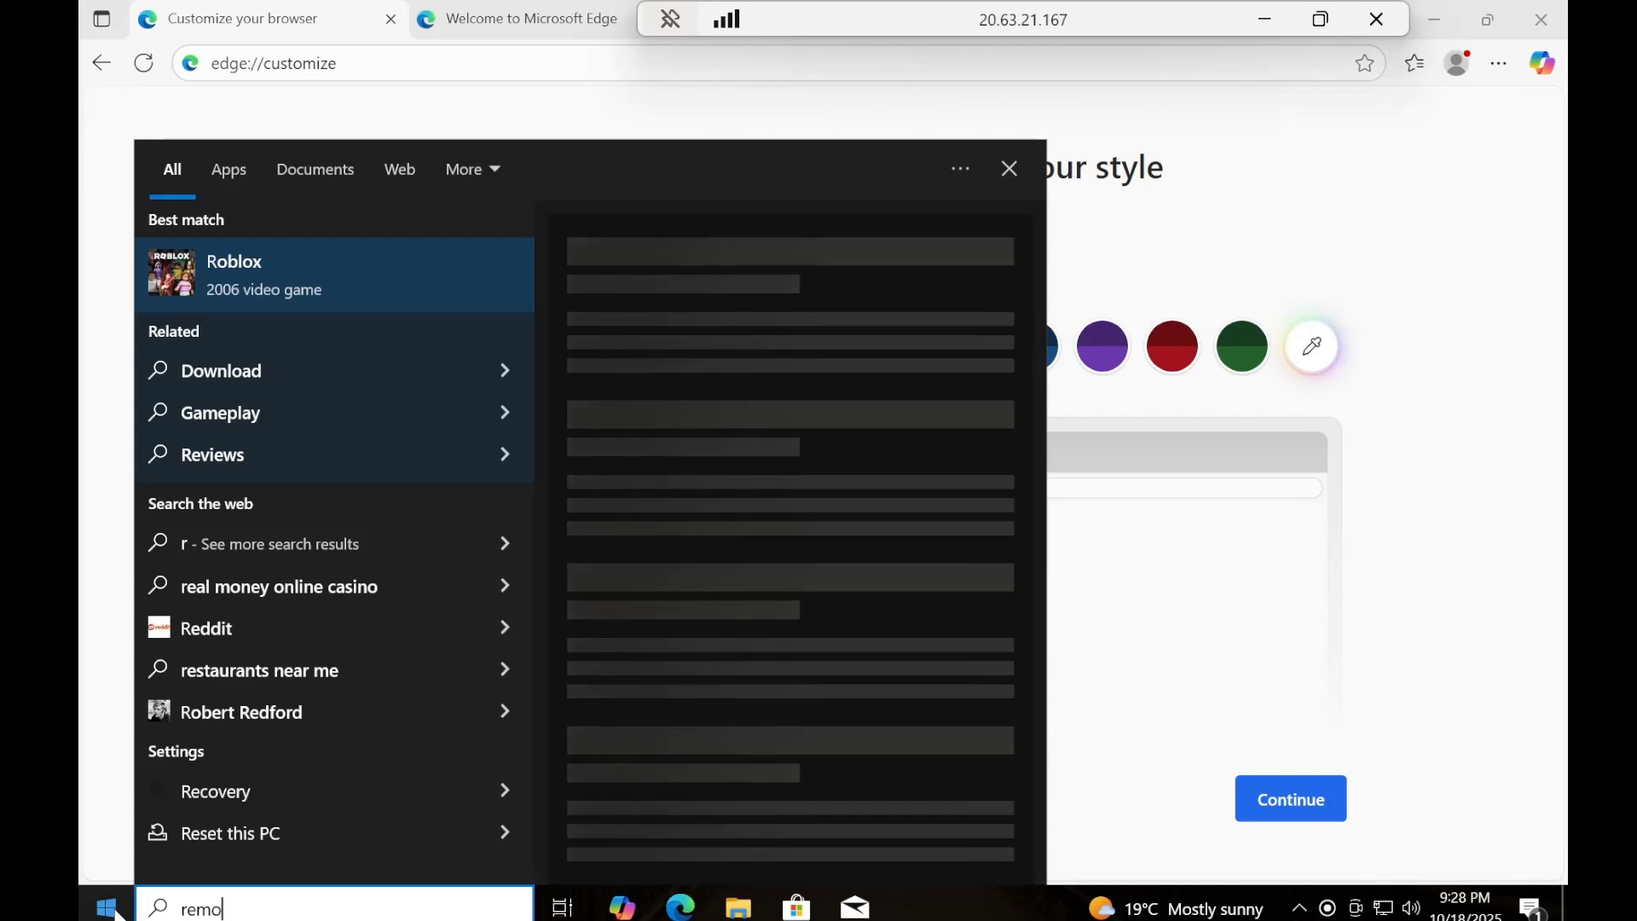
type("te ")
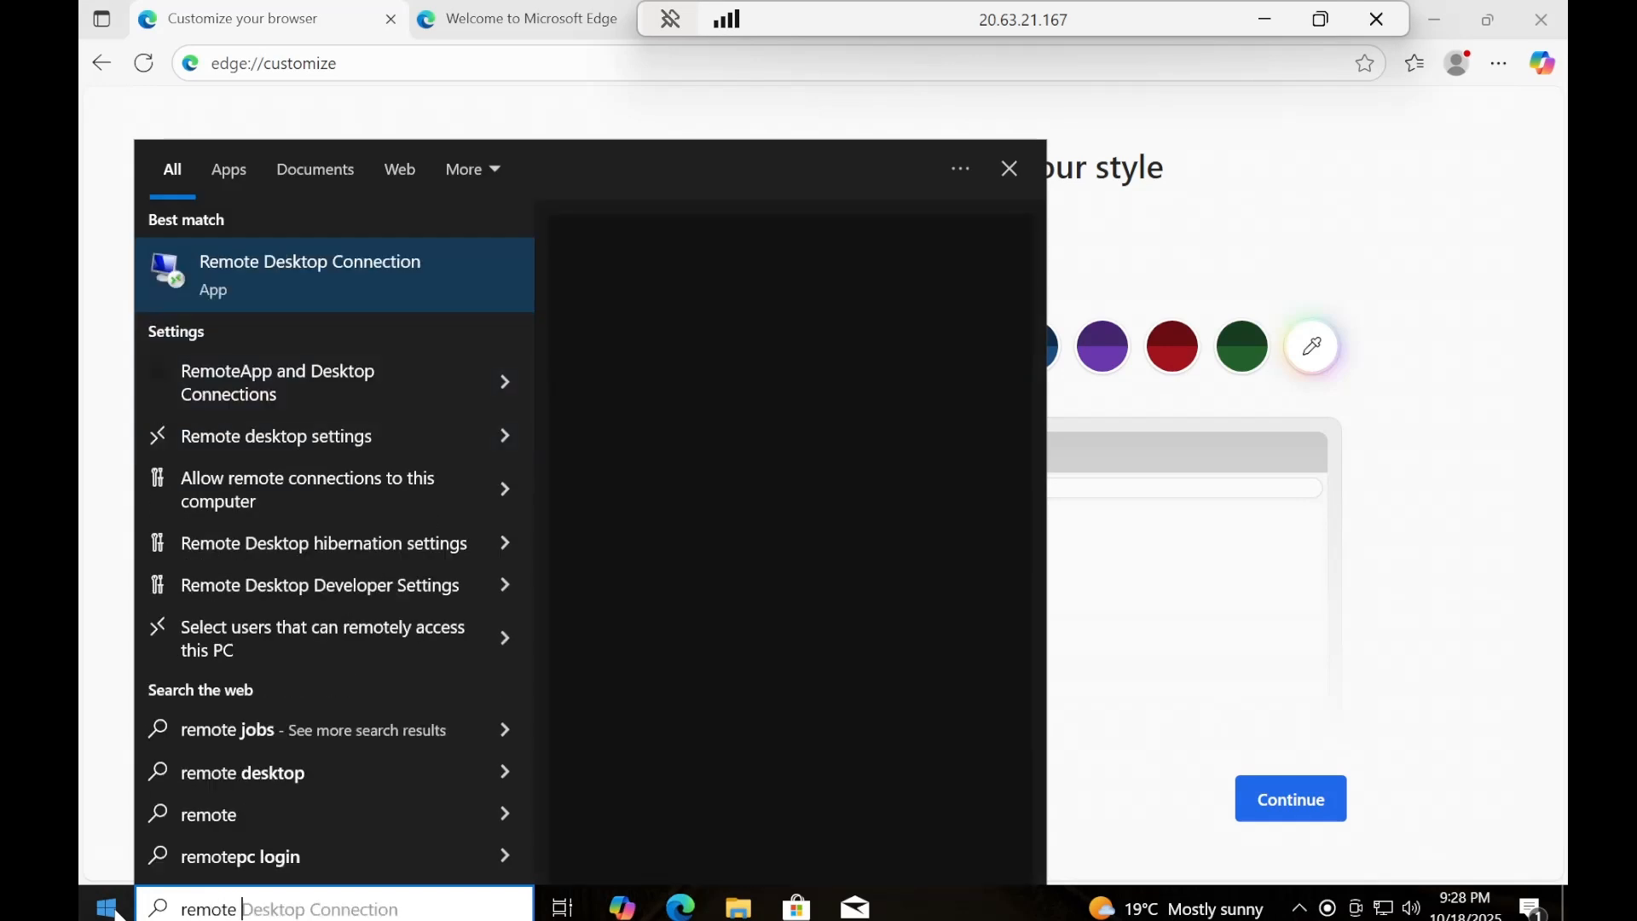
type("desk")
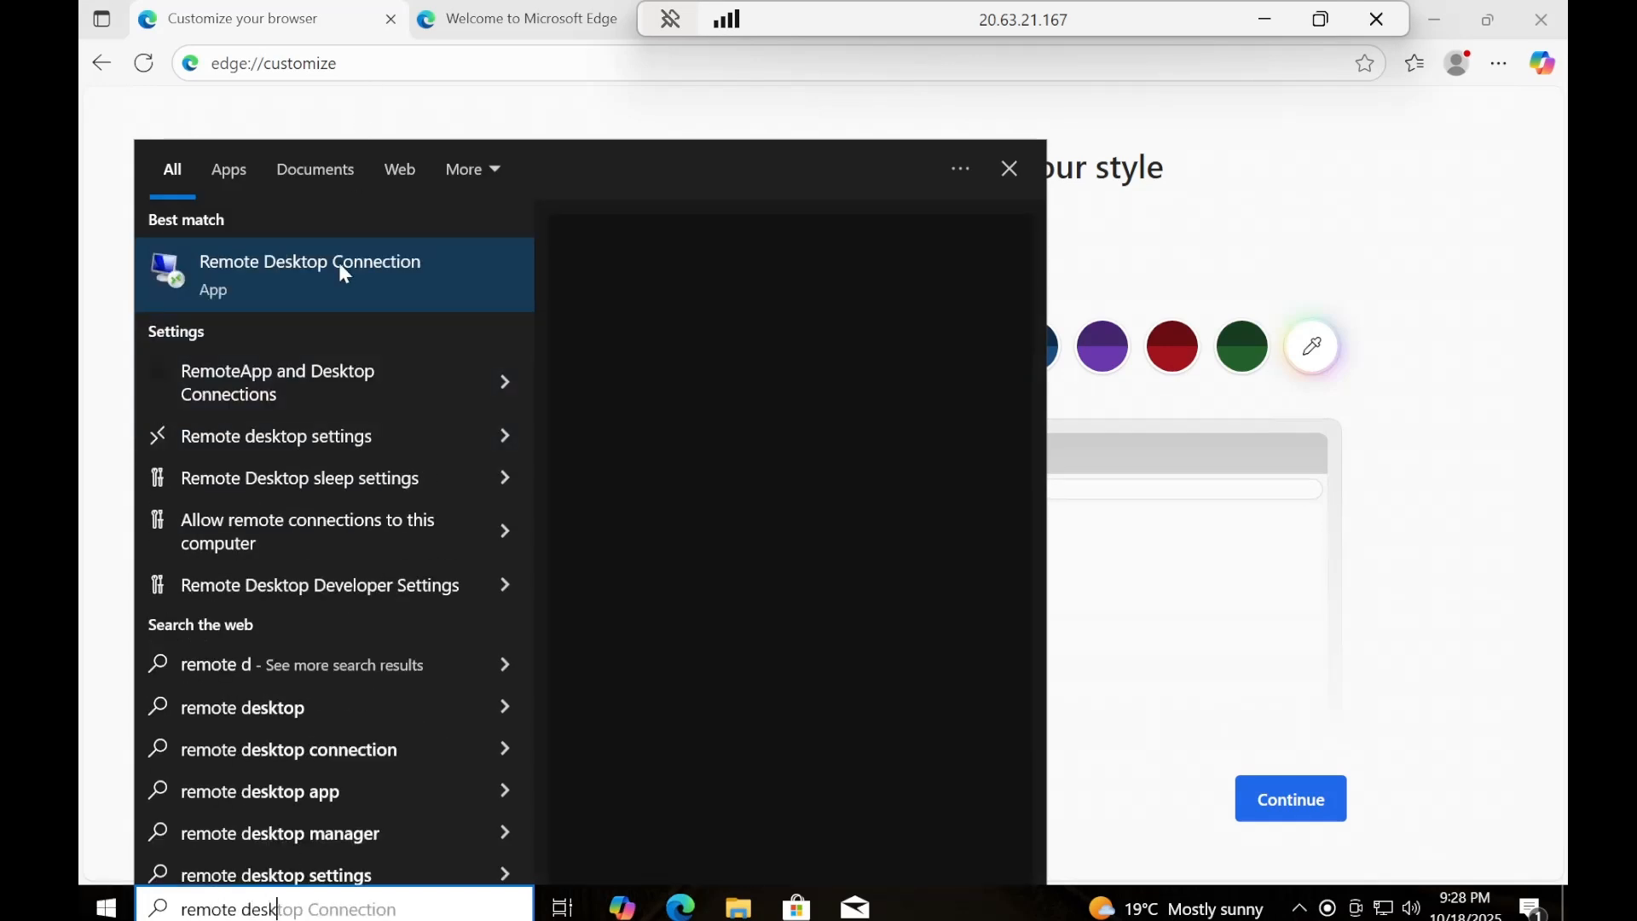
left_click(339, 262)
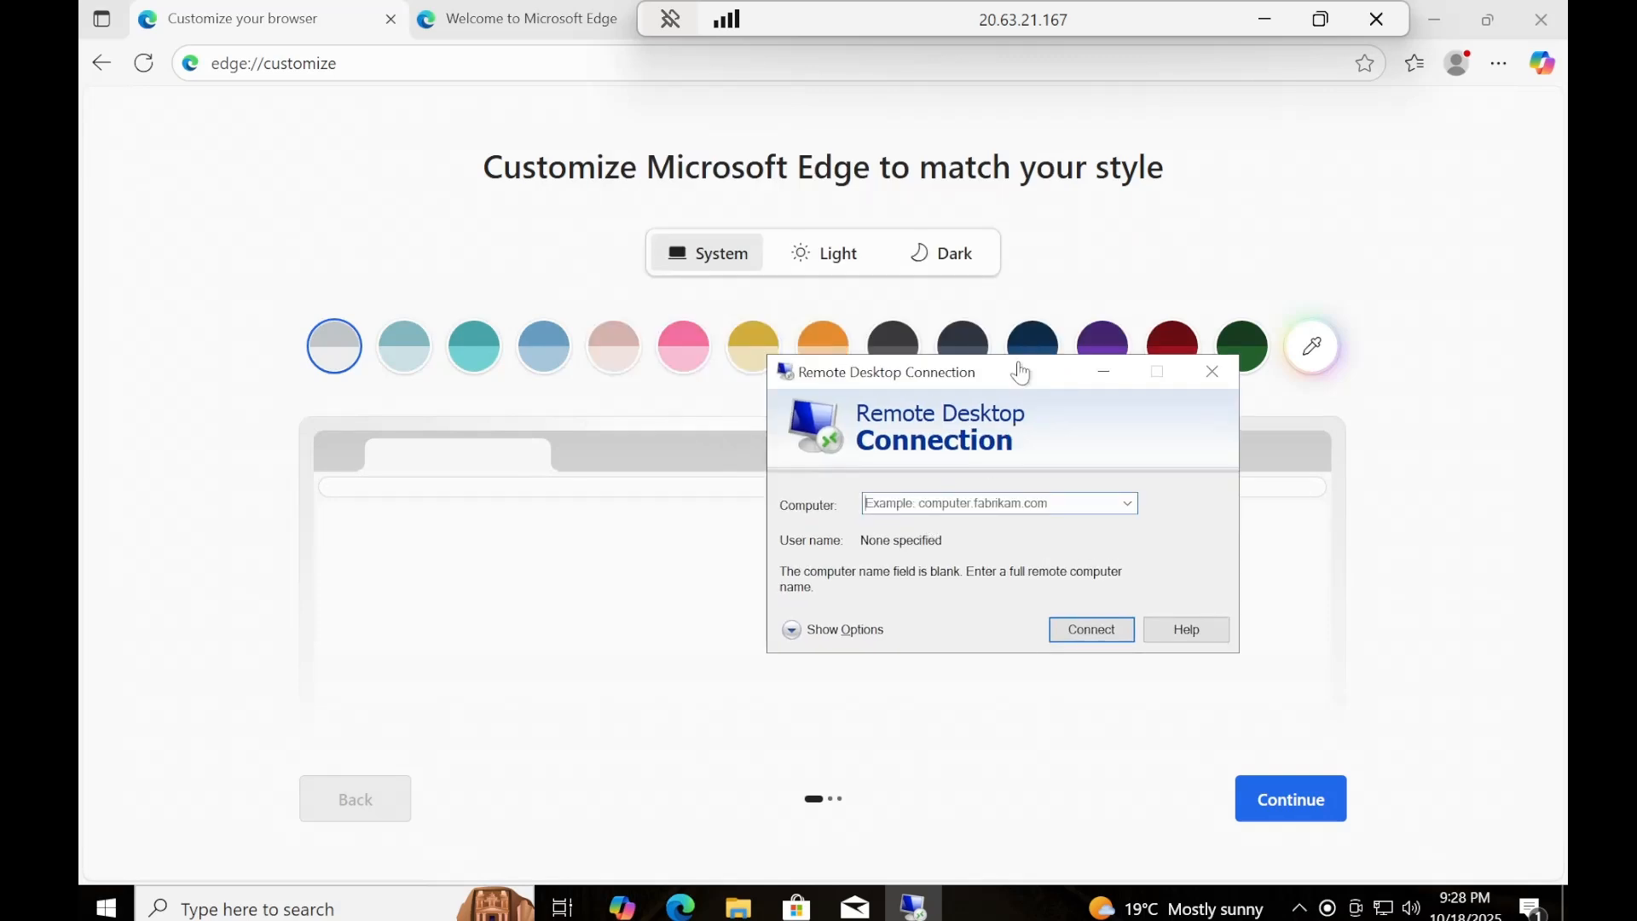
Expand the Remote Desktop Connection options, examine the computer and user name logon settings, and close the window.
left_click_drag(1026, 362, 1113, 343)
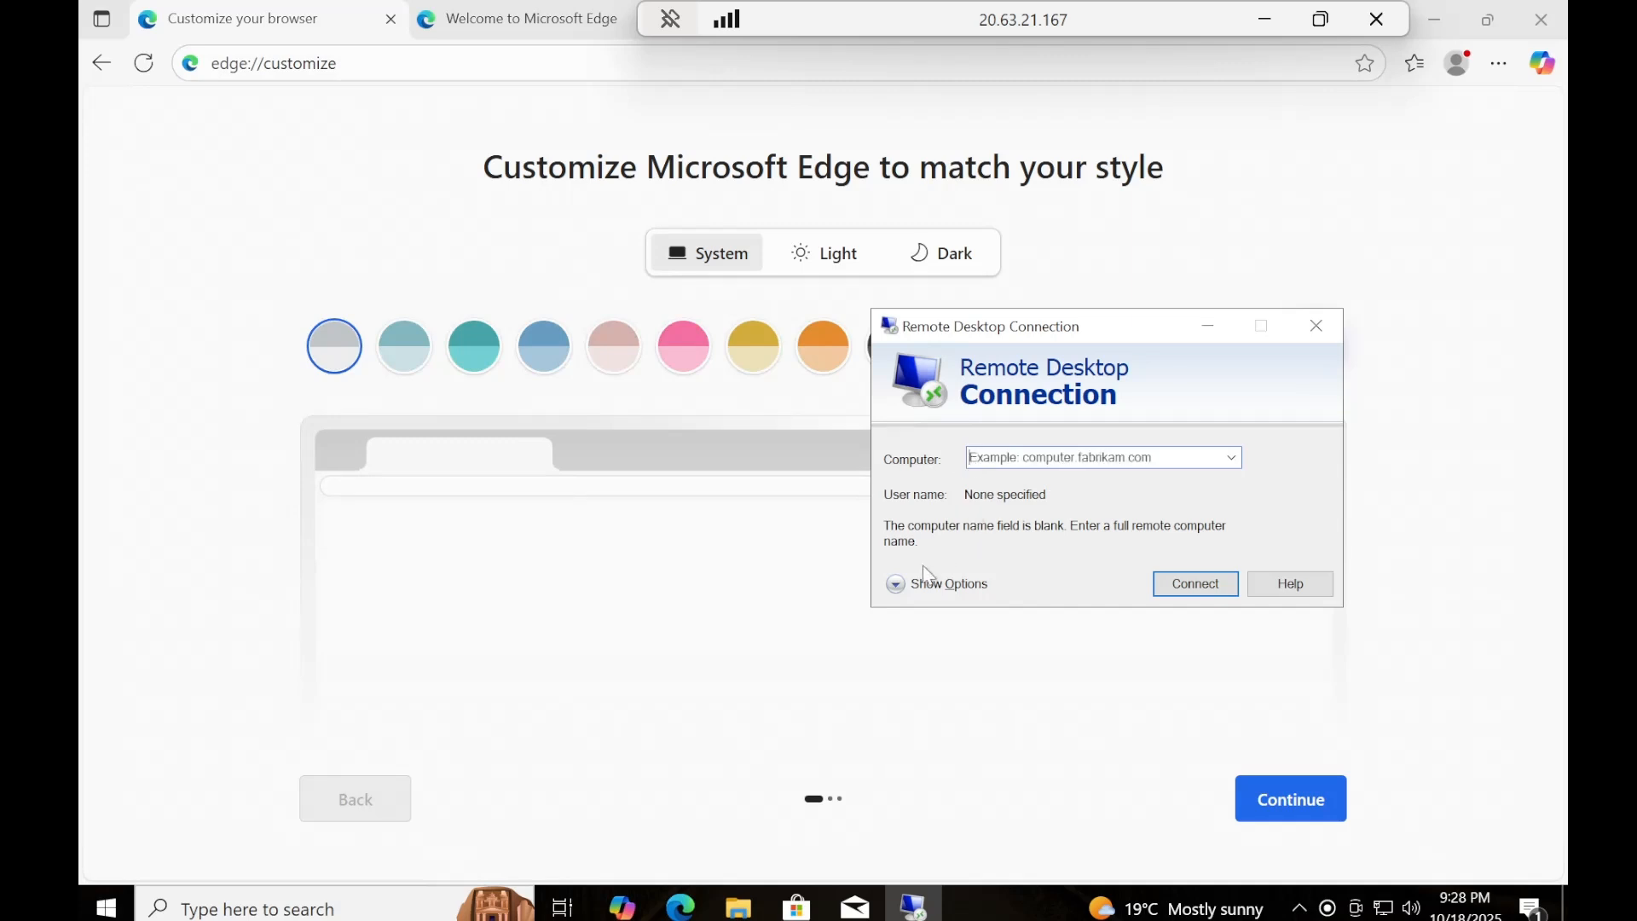
left_click(895, 584)
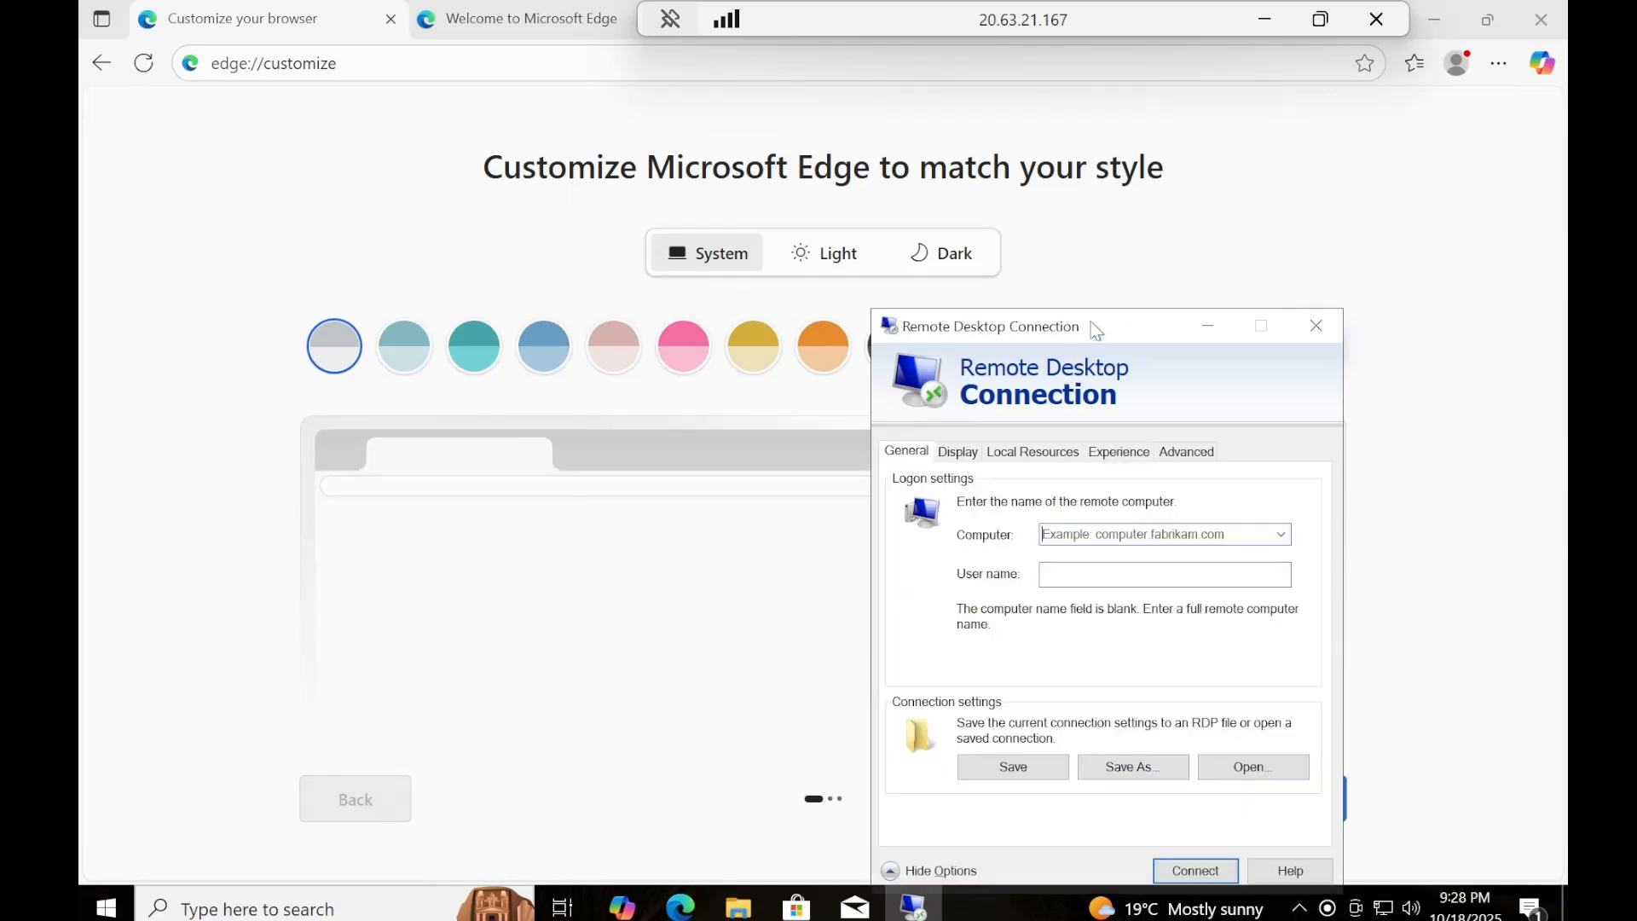
left_click_drag(1097, 331, 1093, 224)
left_click(1160, 467)
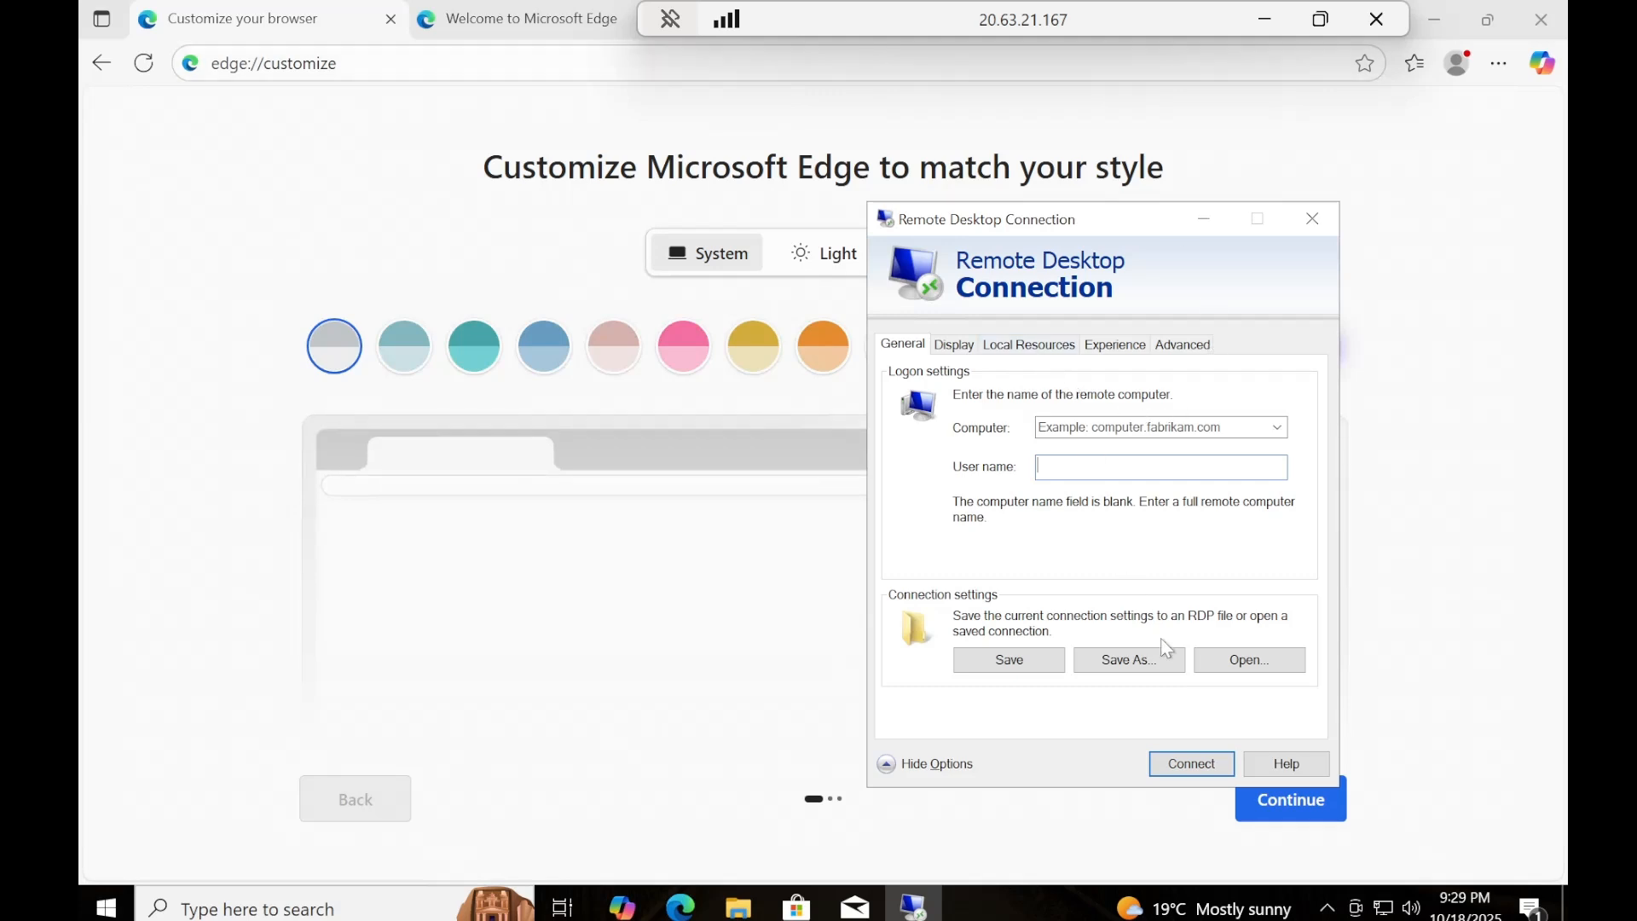
left_click_drag(1130, 215, 880, 190)
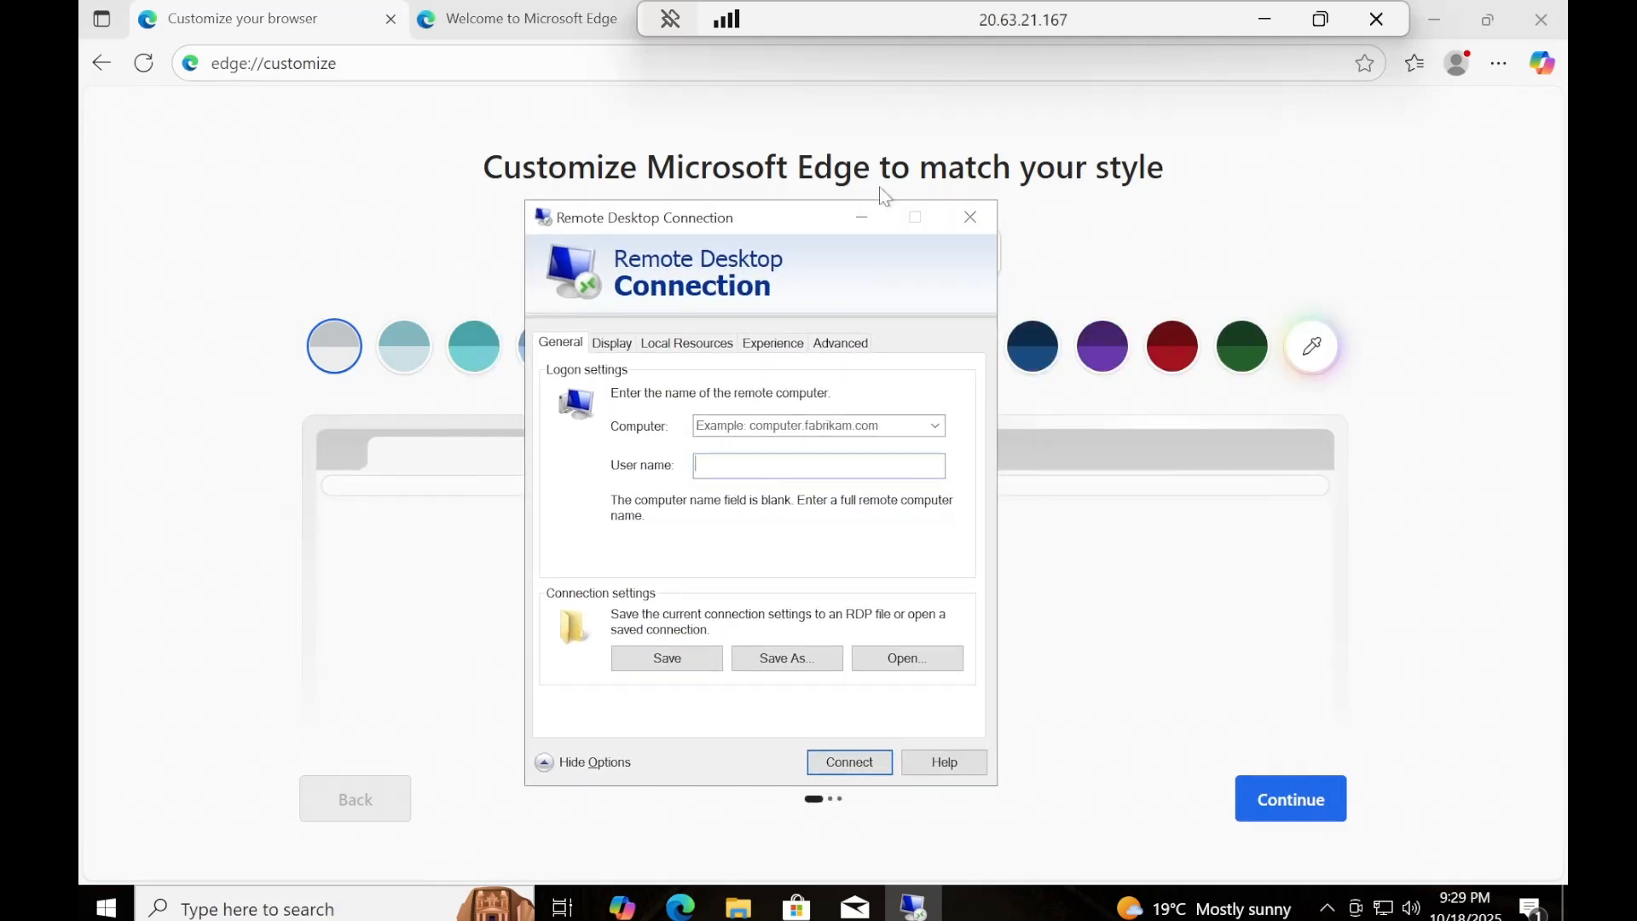
left_click(966, 225)
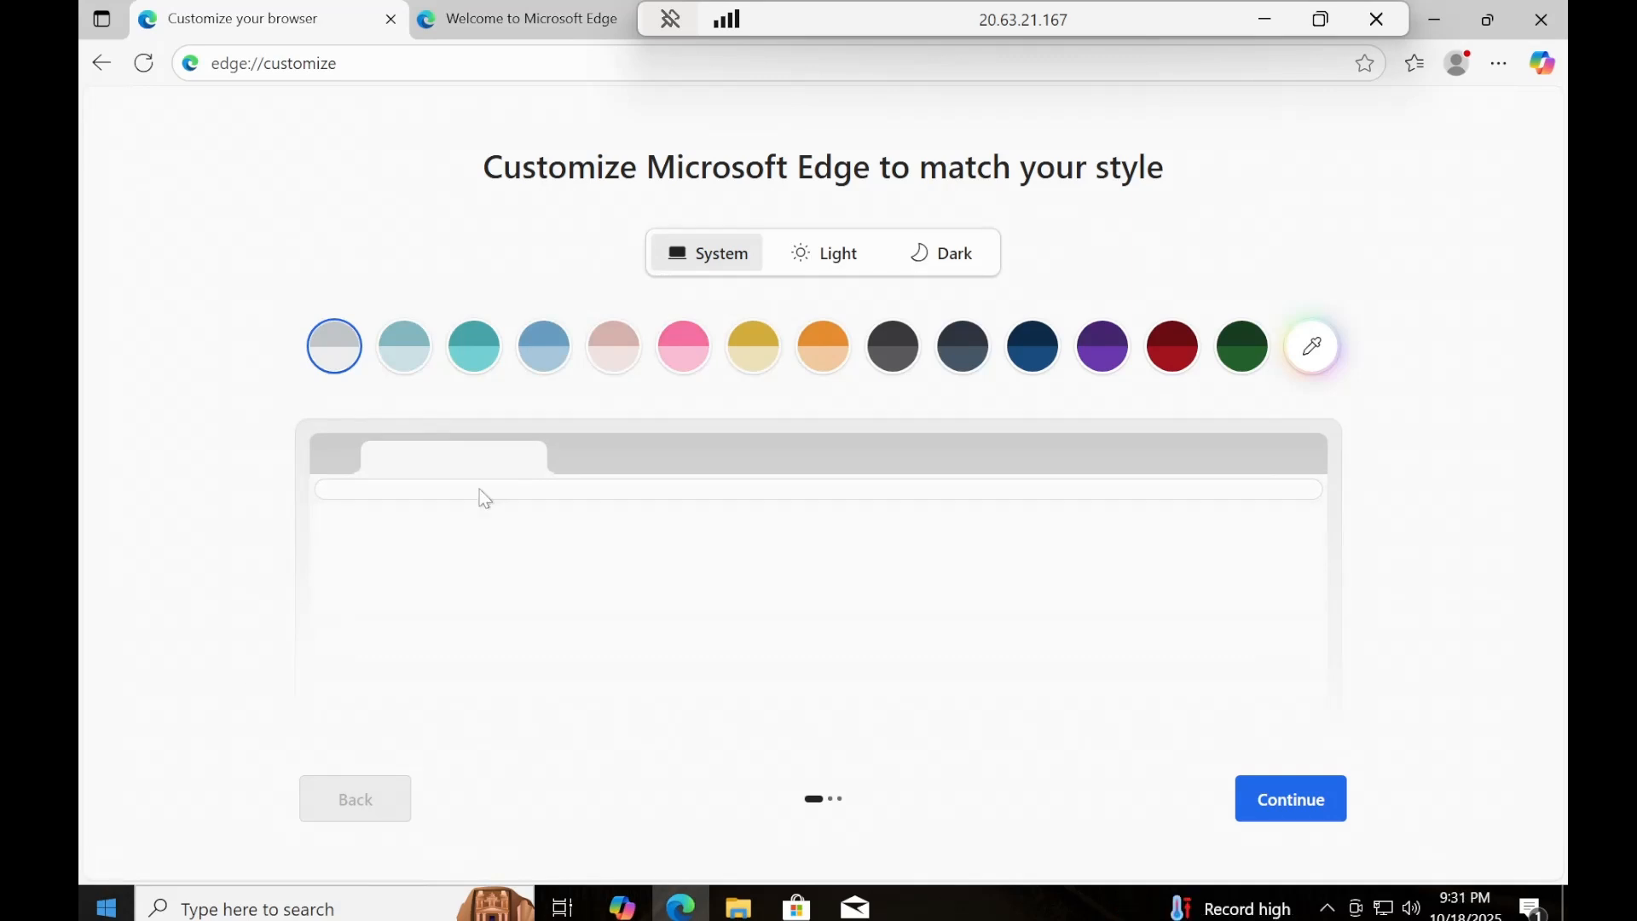
left_click(107, 907)
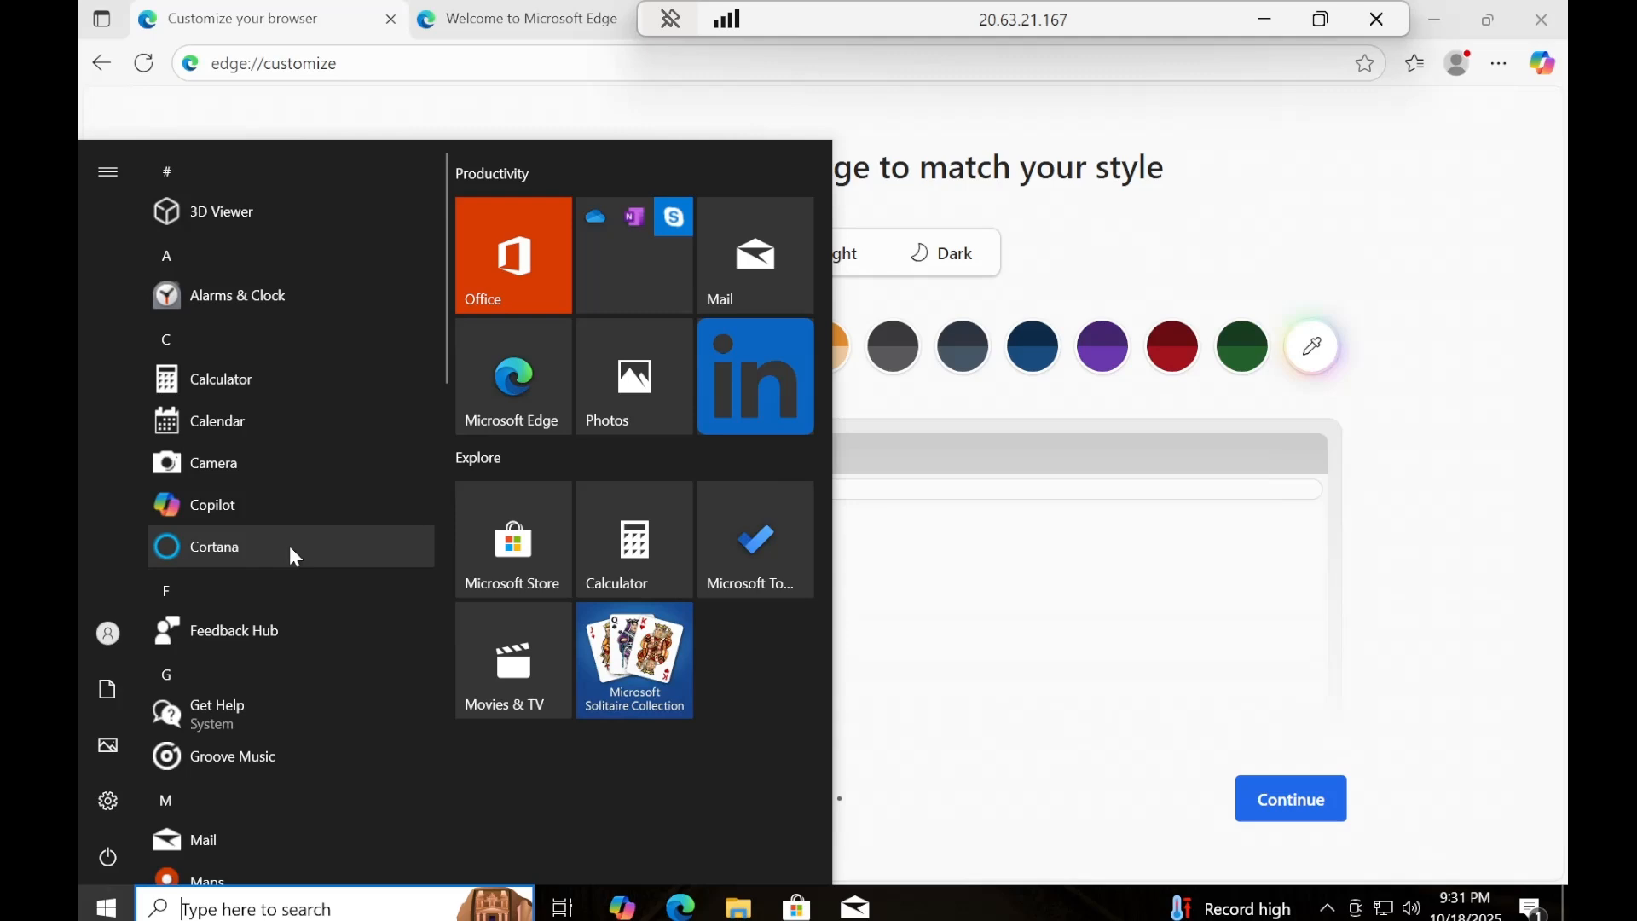
type("mf.msc")
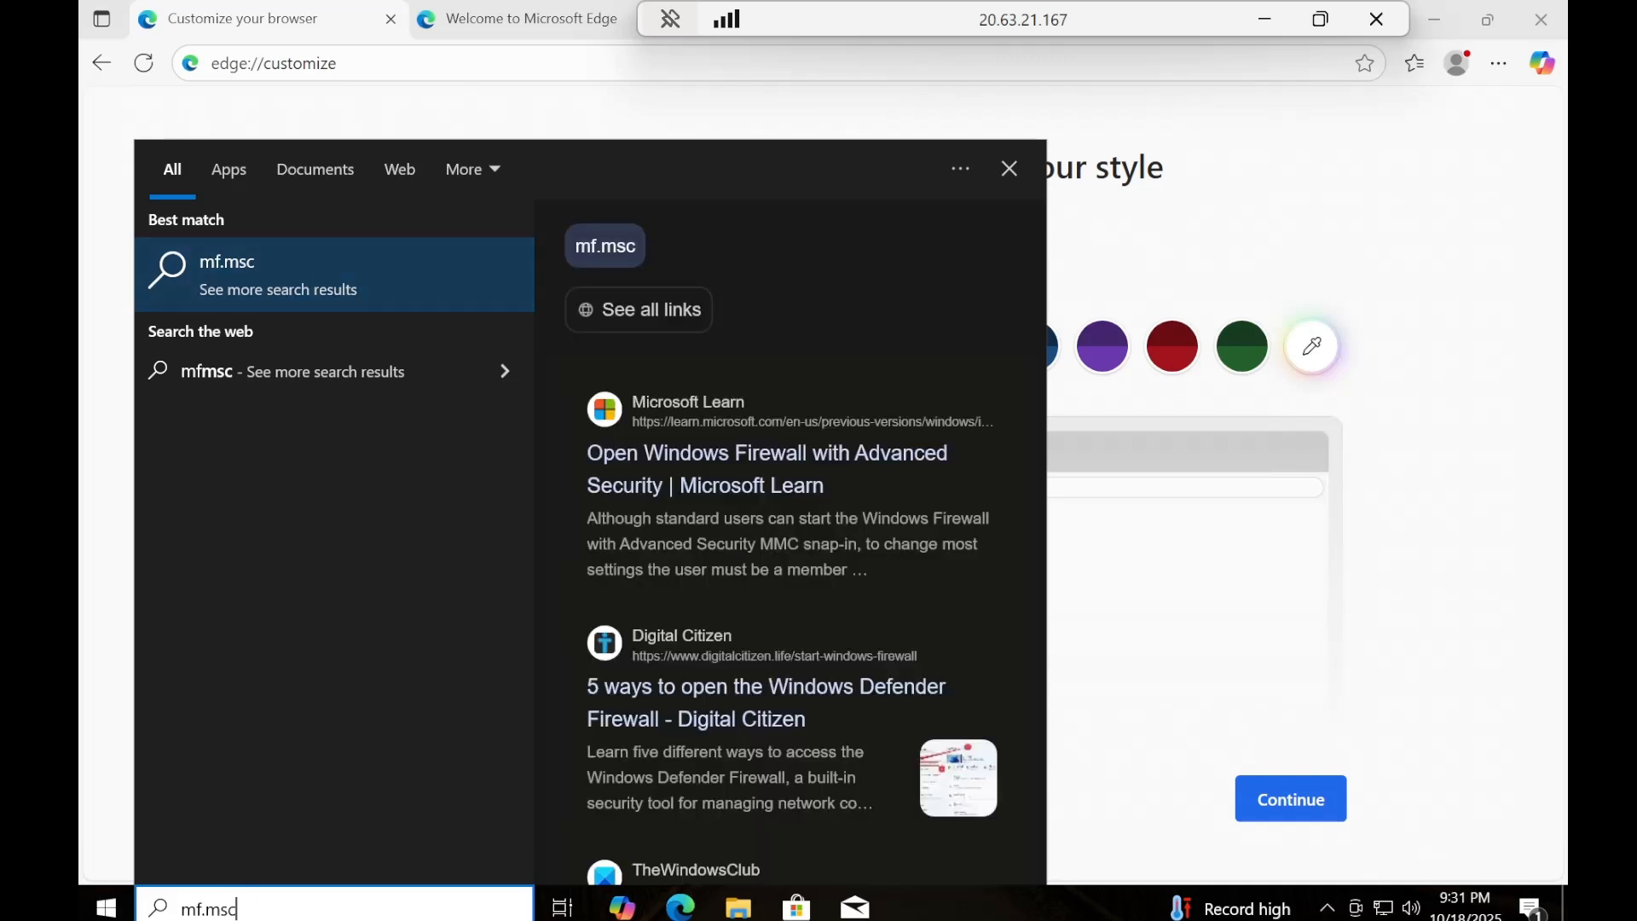
key("BackSpace")
key("BackSpace")
key("BackSpace")
key("BackSpace")
key("BackSpace")
key("BackSpace")
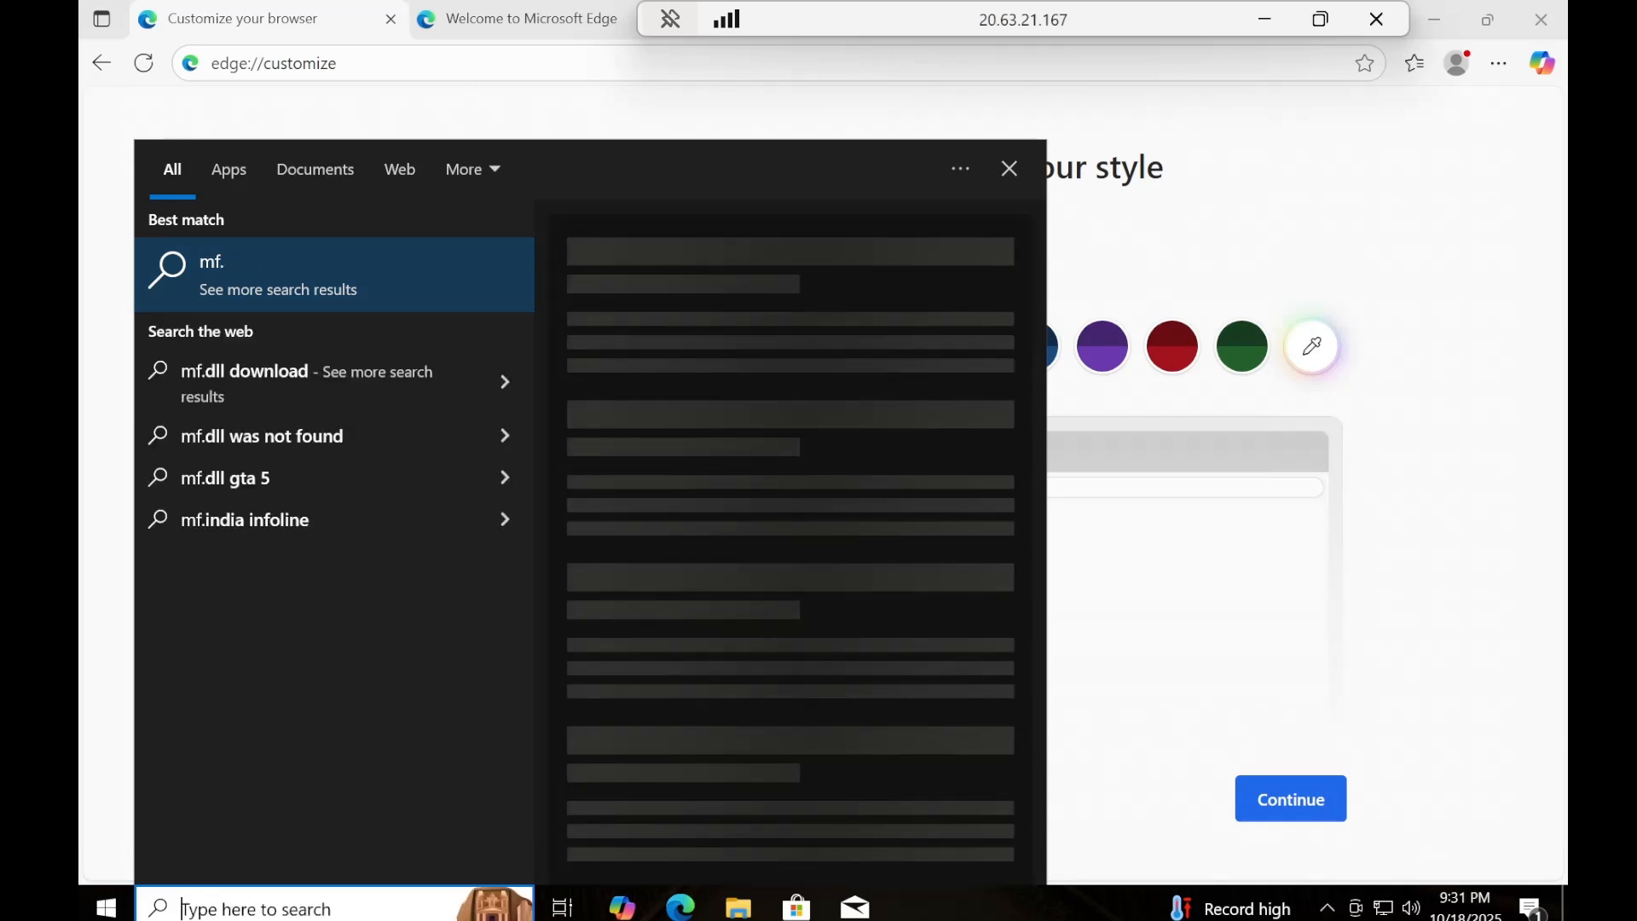
Search the VM for "windows" and open Windows Defender Firewall from the results.
type("window")
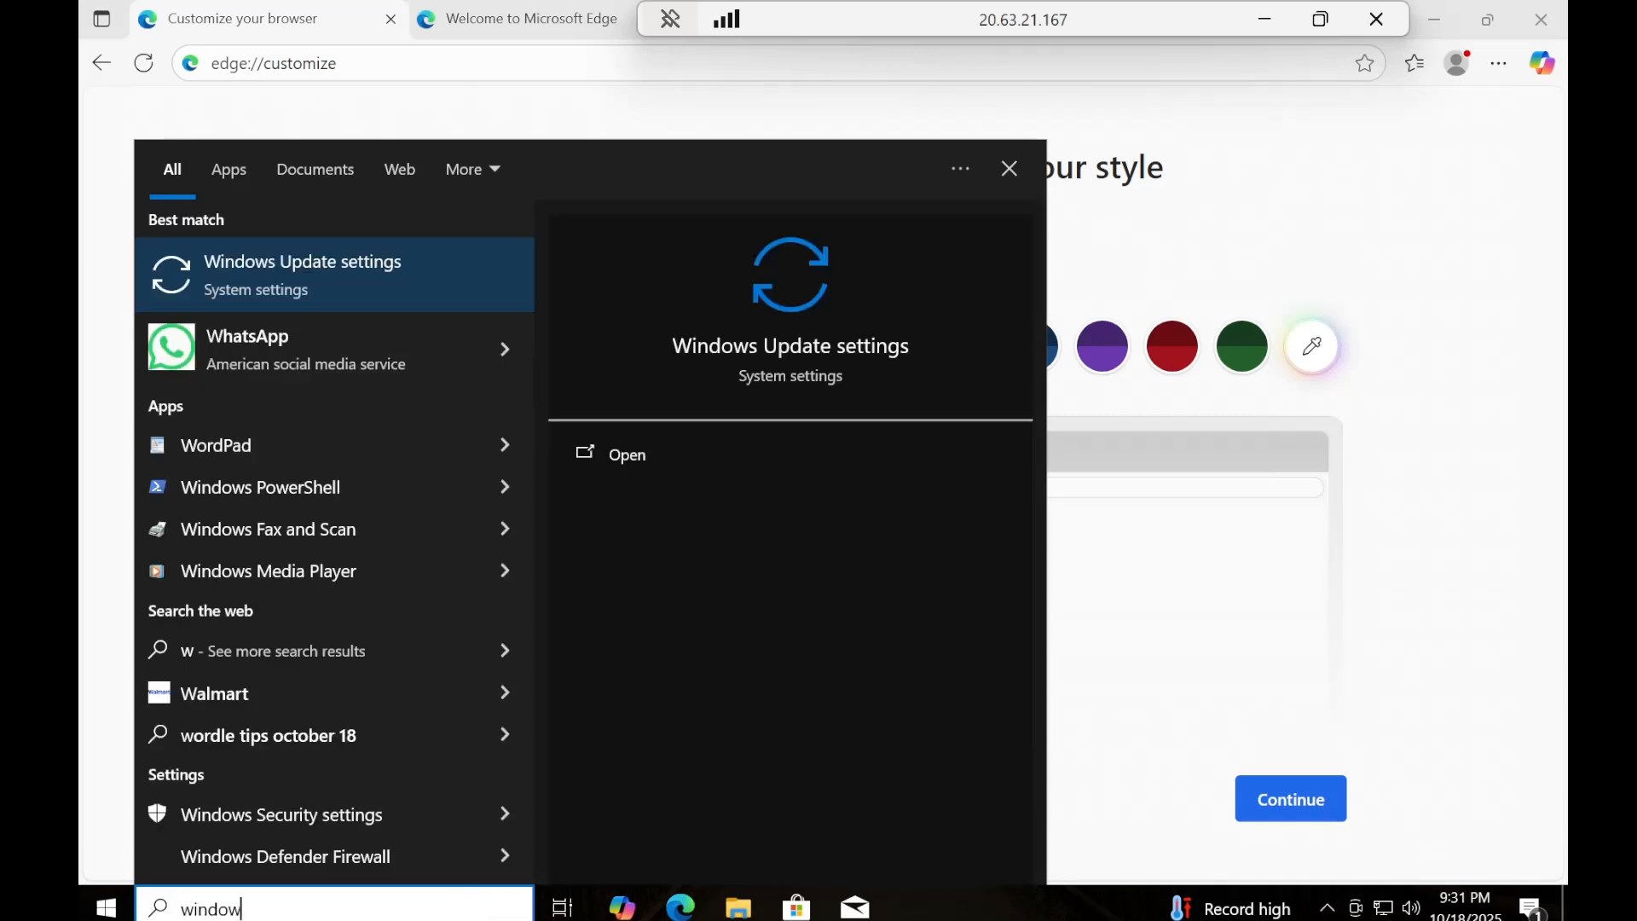
type("s")
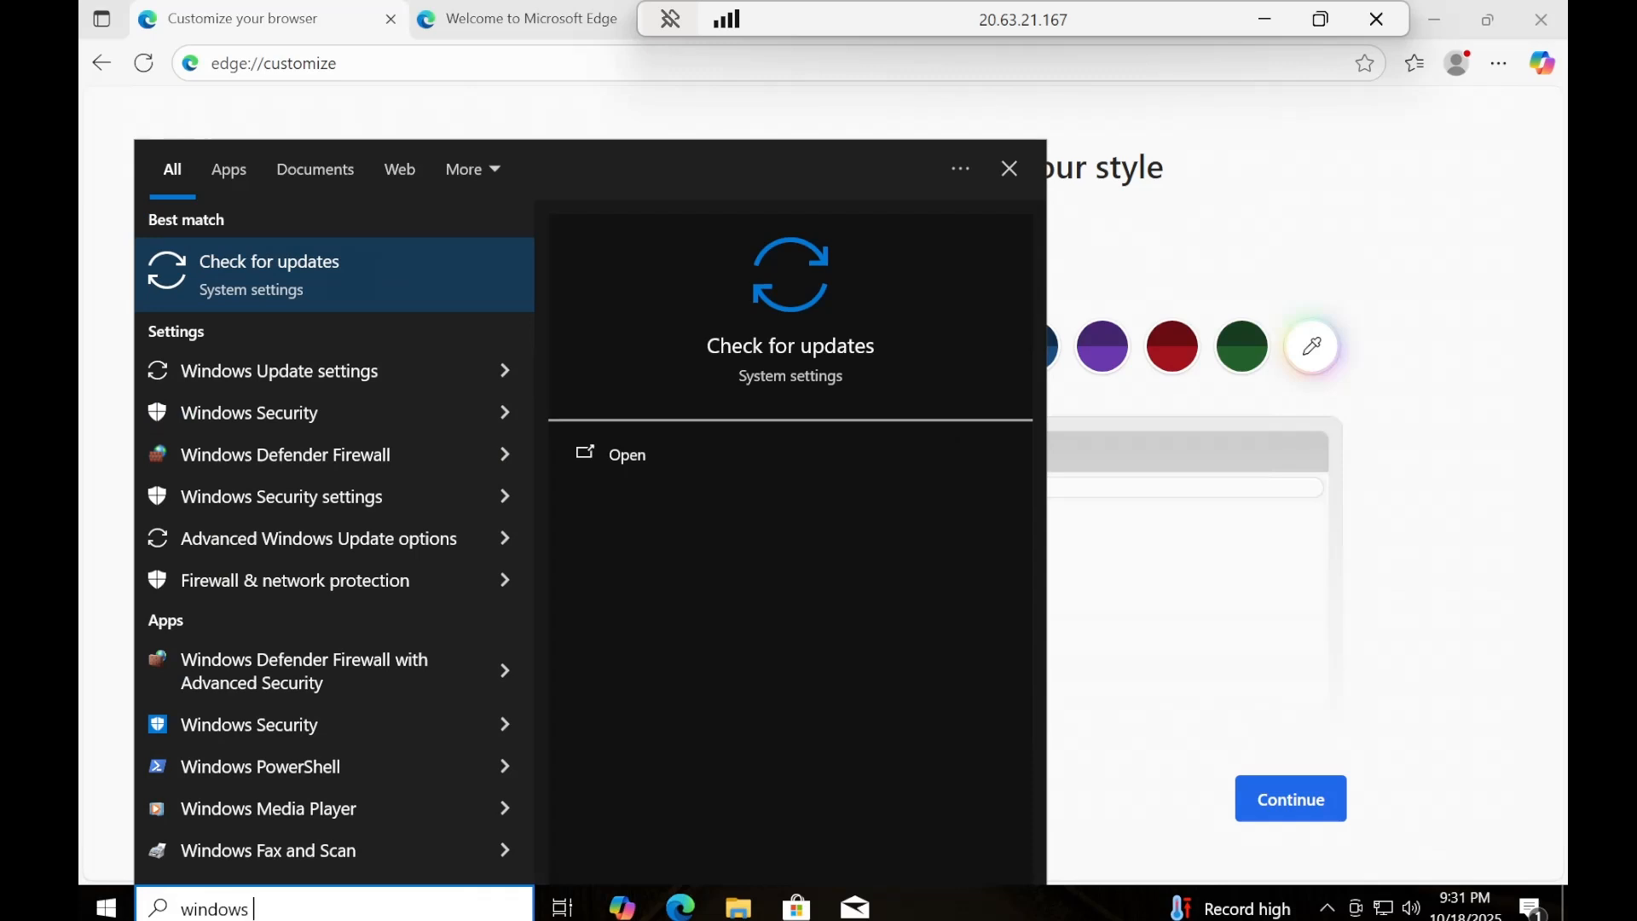
left_click(303, 457)
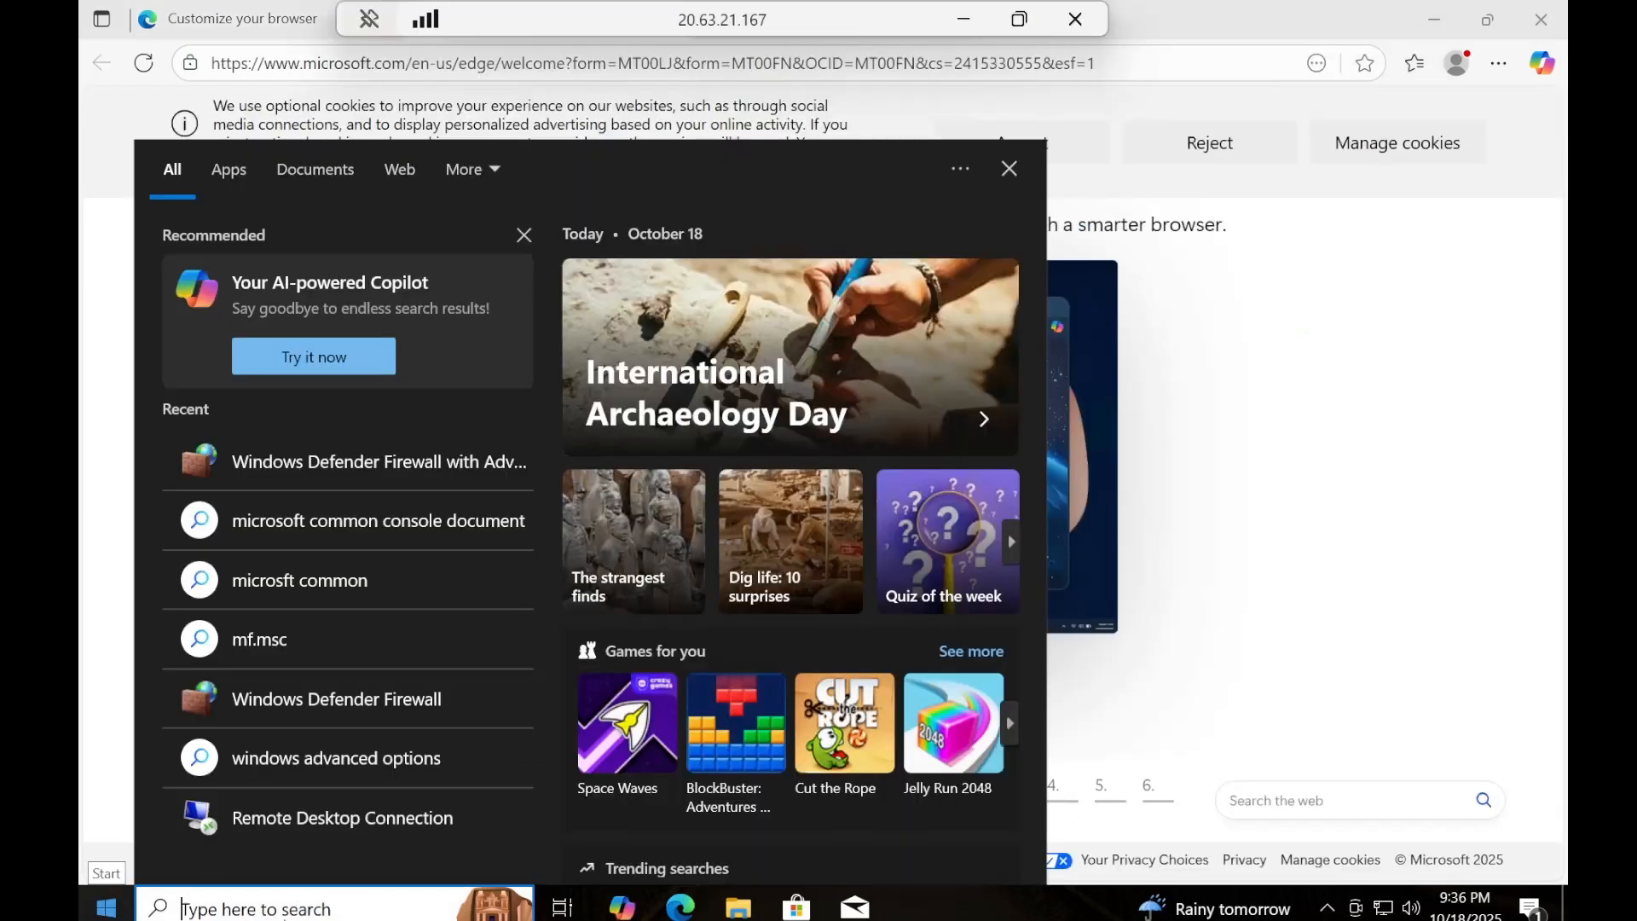
Search for "firewall", open Windows Defender Firewall with Advanced Security, and move the remote session's connection bar aside.
type("f")
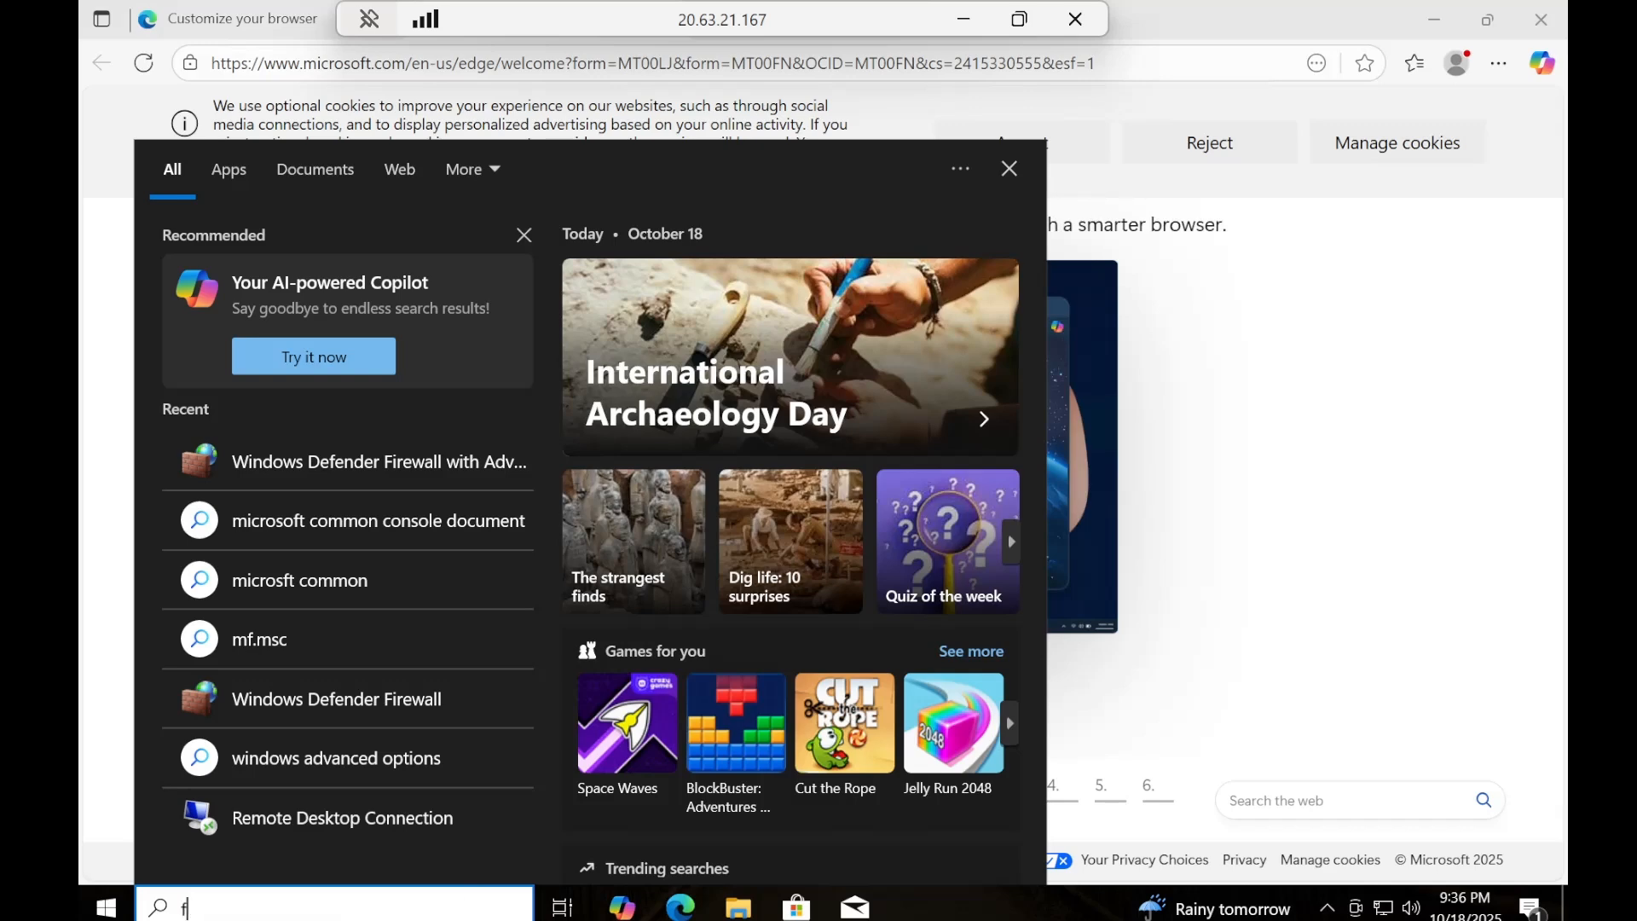
type("irewa")
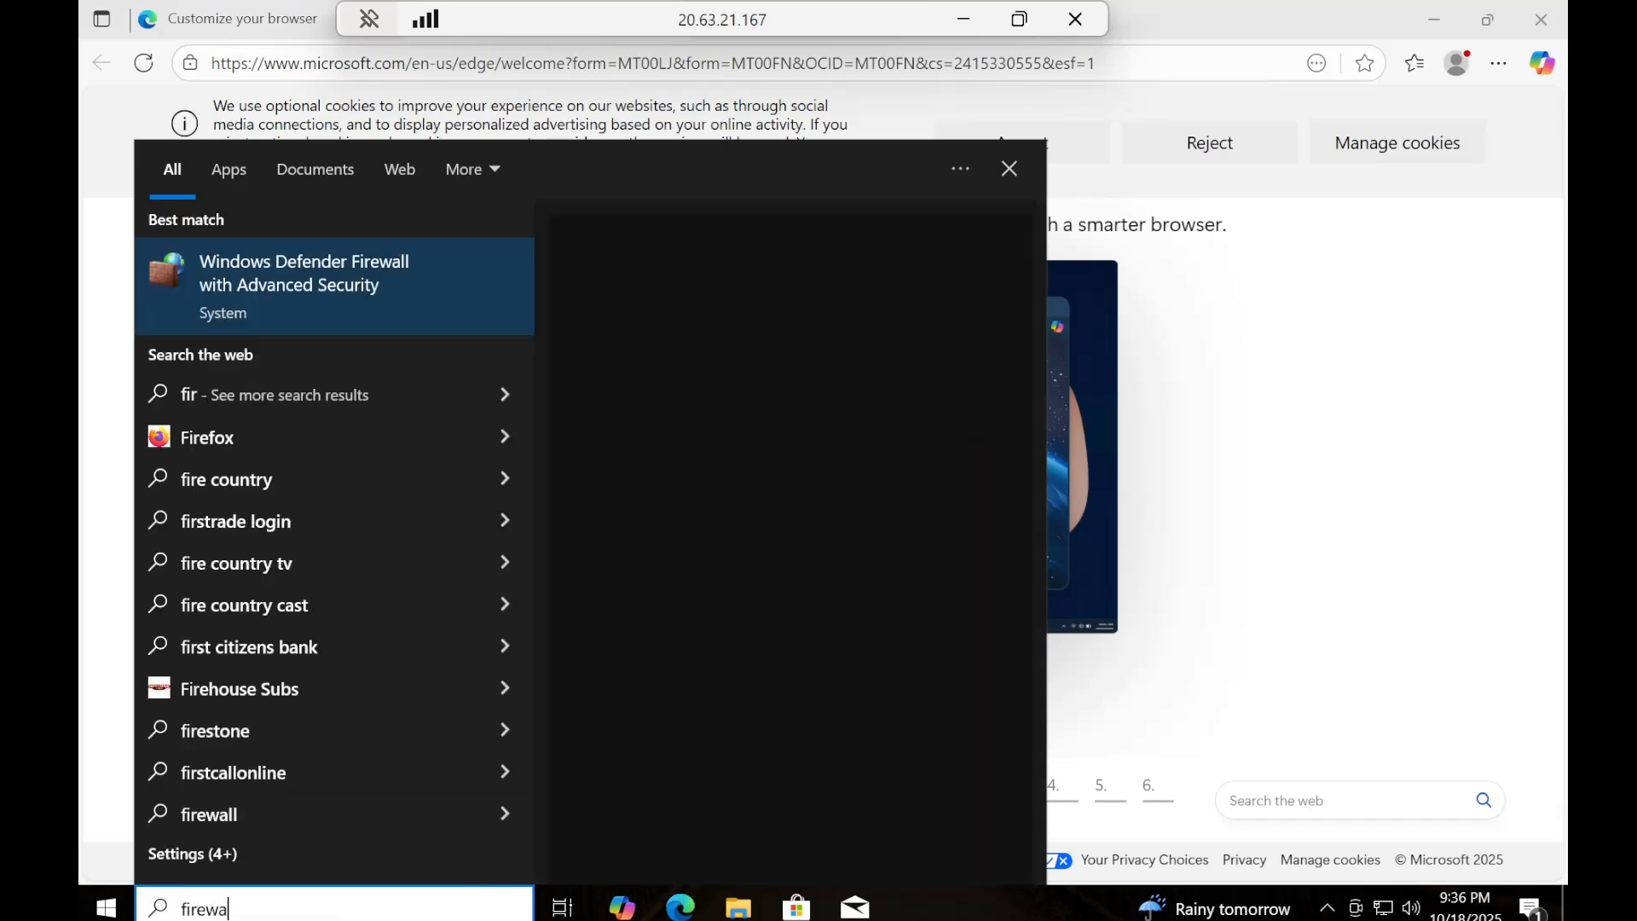
type("ll")
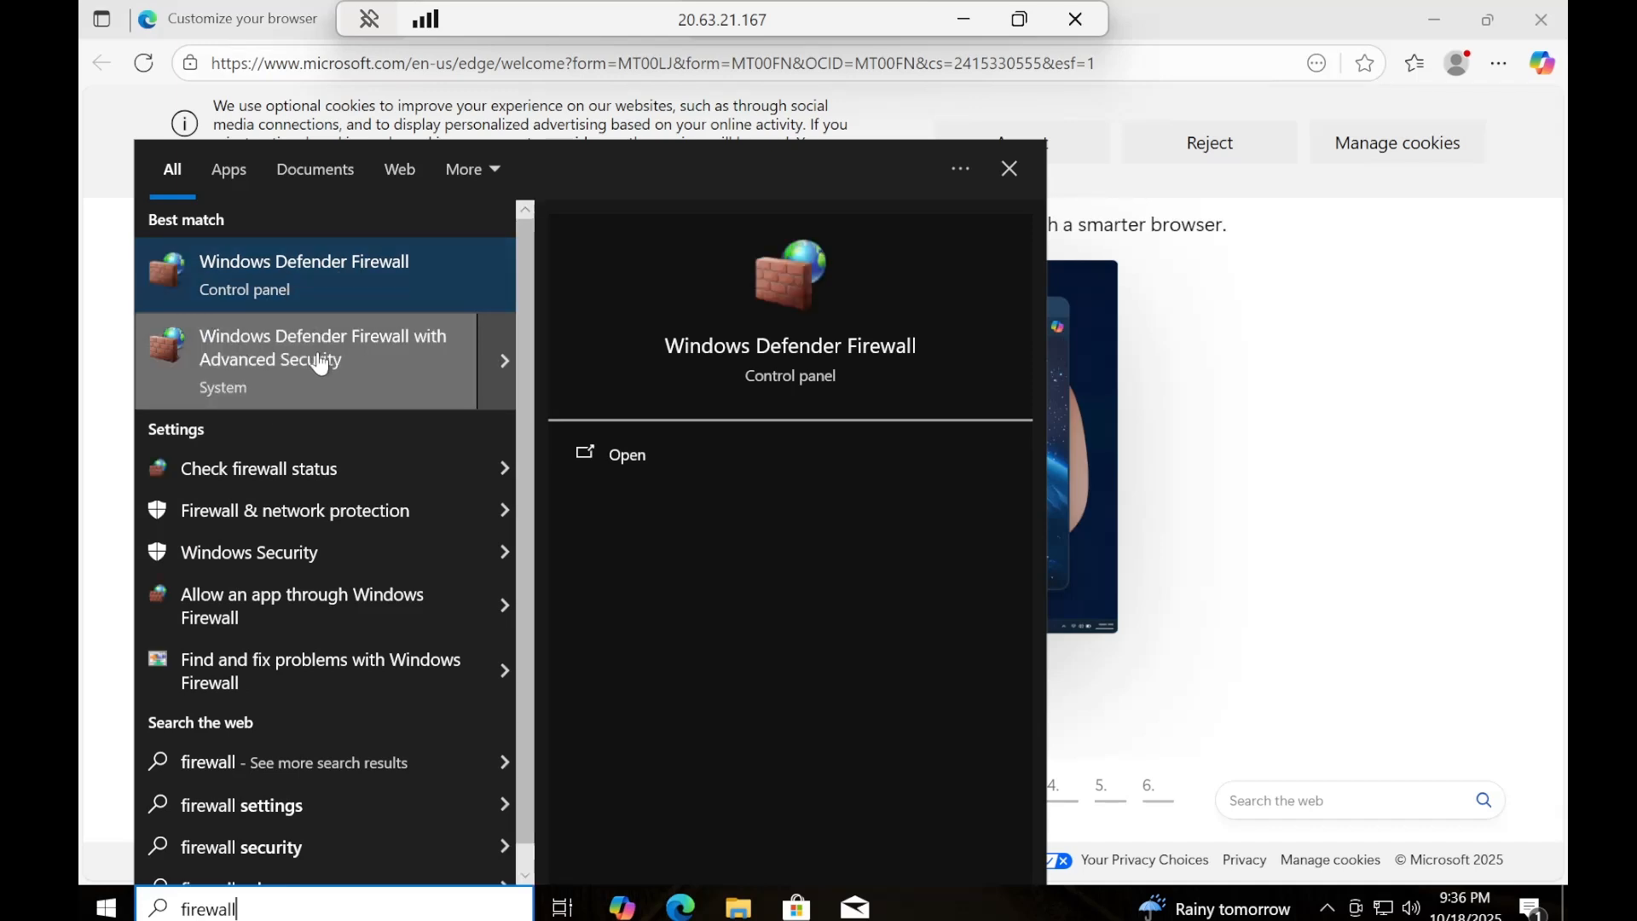
left_click(243, 352)
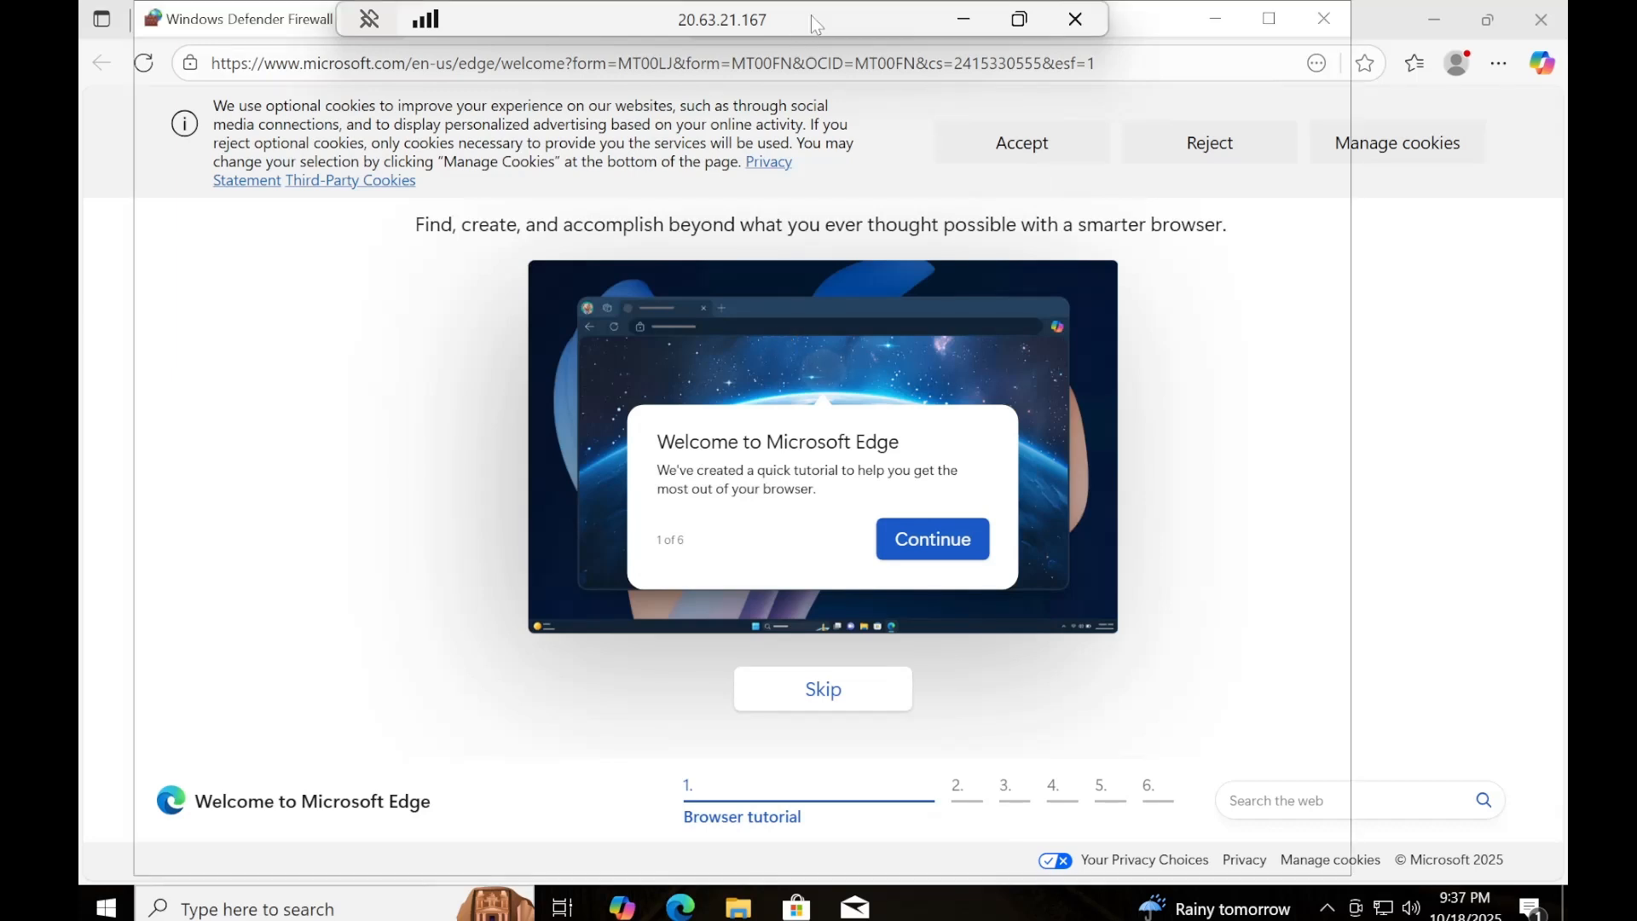
left_click_drag(811, 15, 1148, 7)
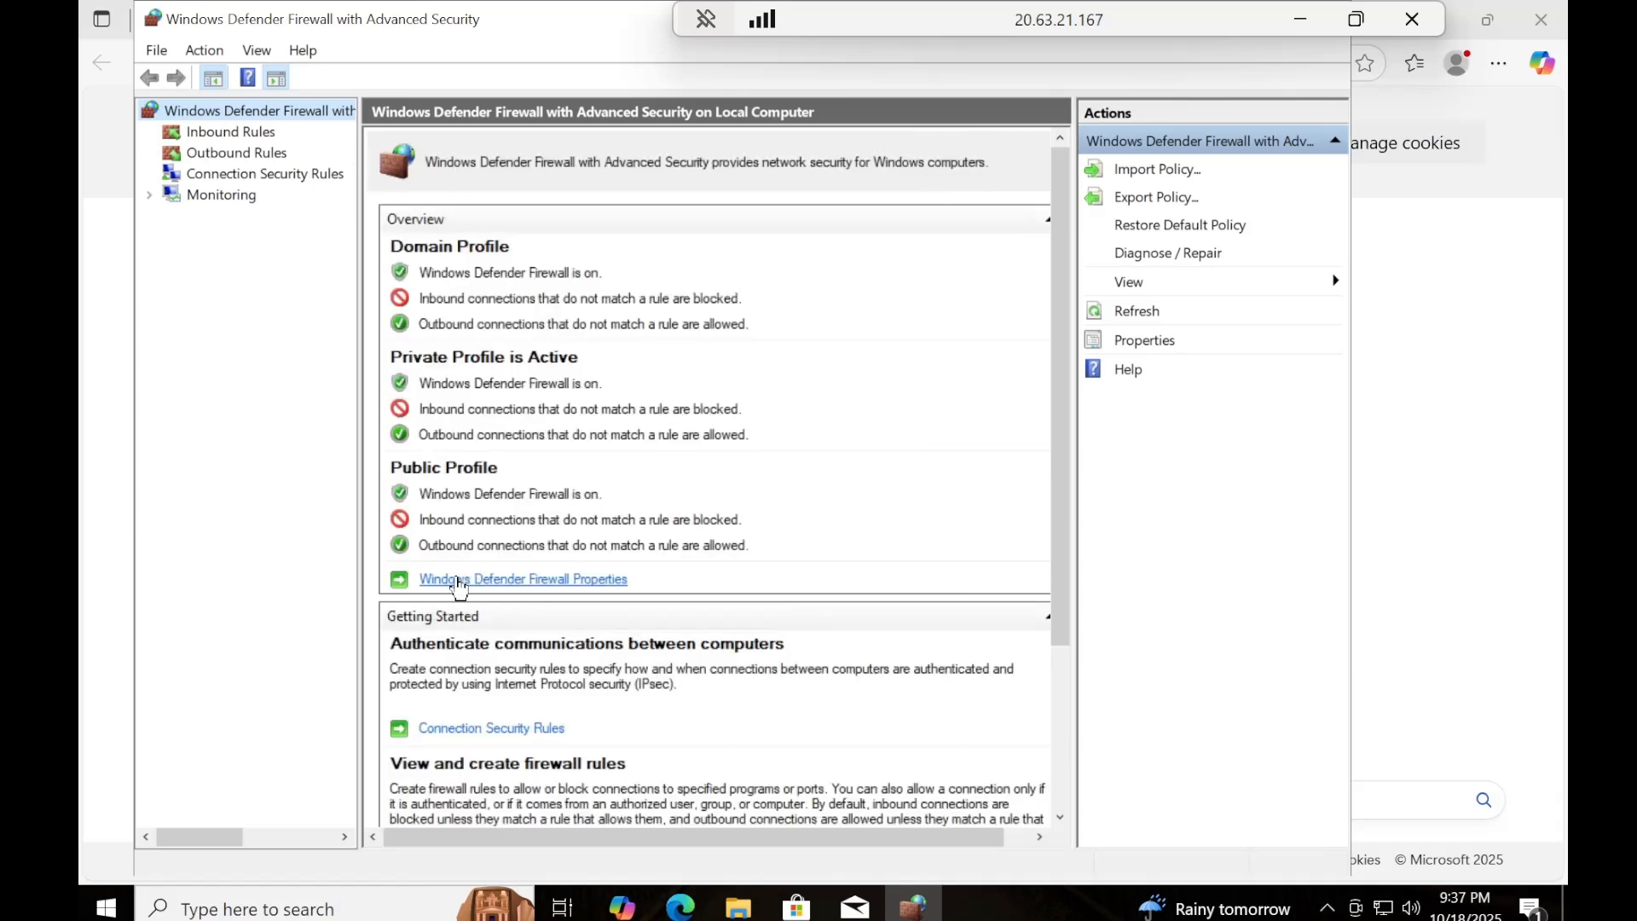
Open the Windows Defender Firewall properties and set the Domain Profile's firewall state to Off.
left_click(519, 581)
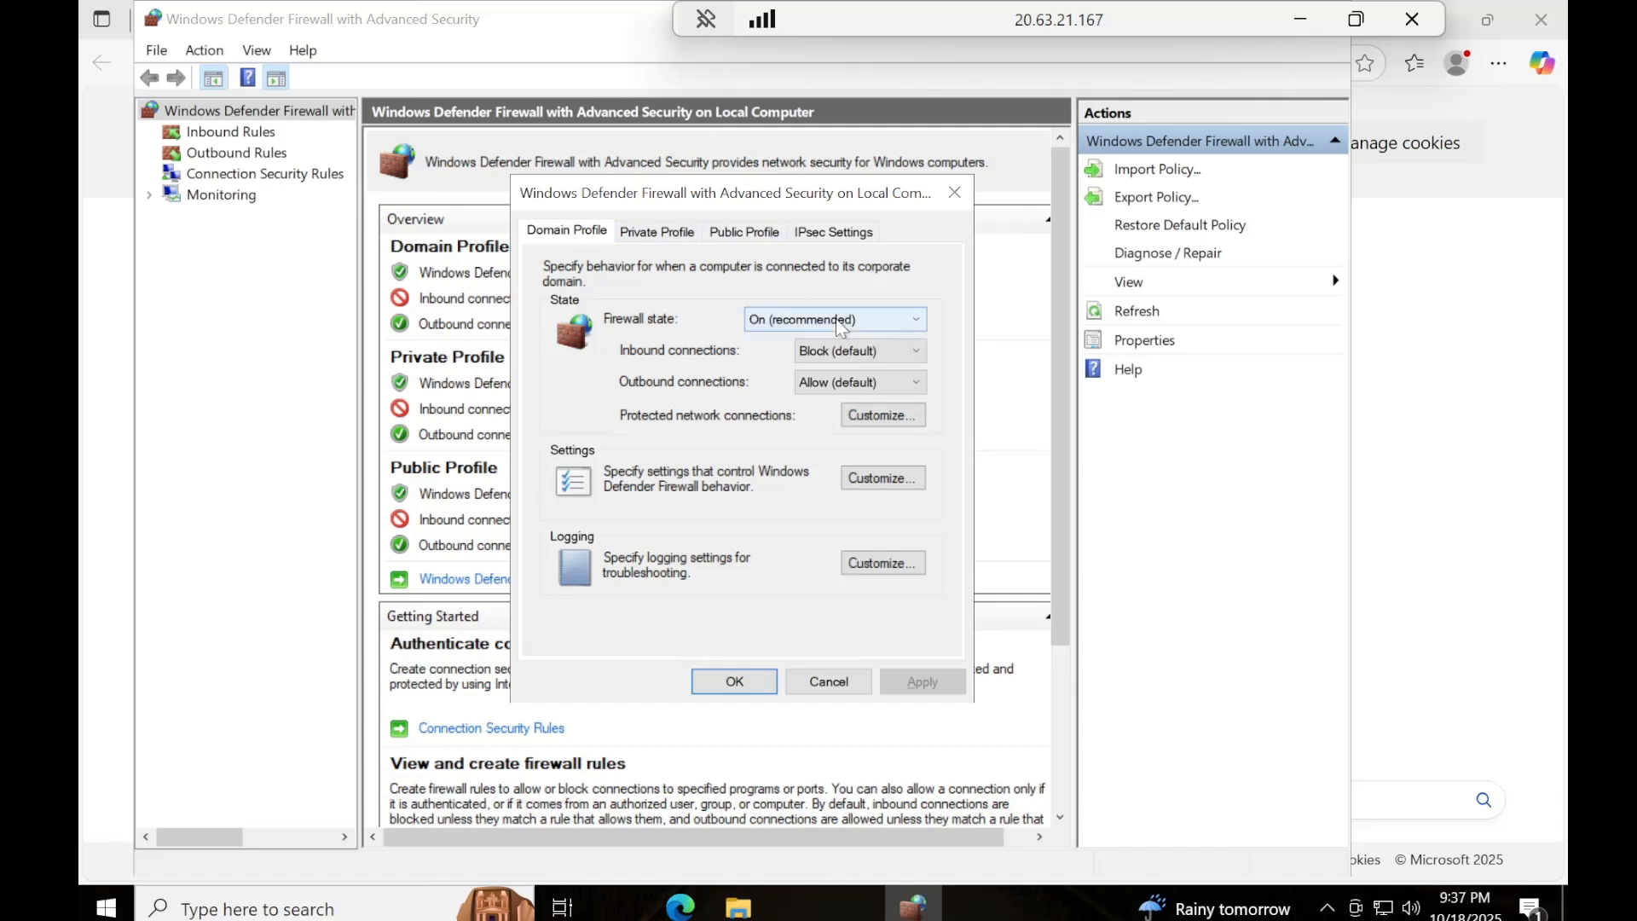
left_click(812, 322)
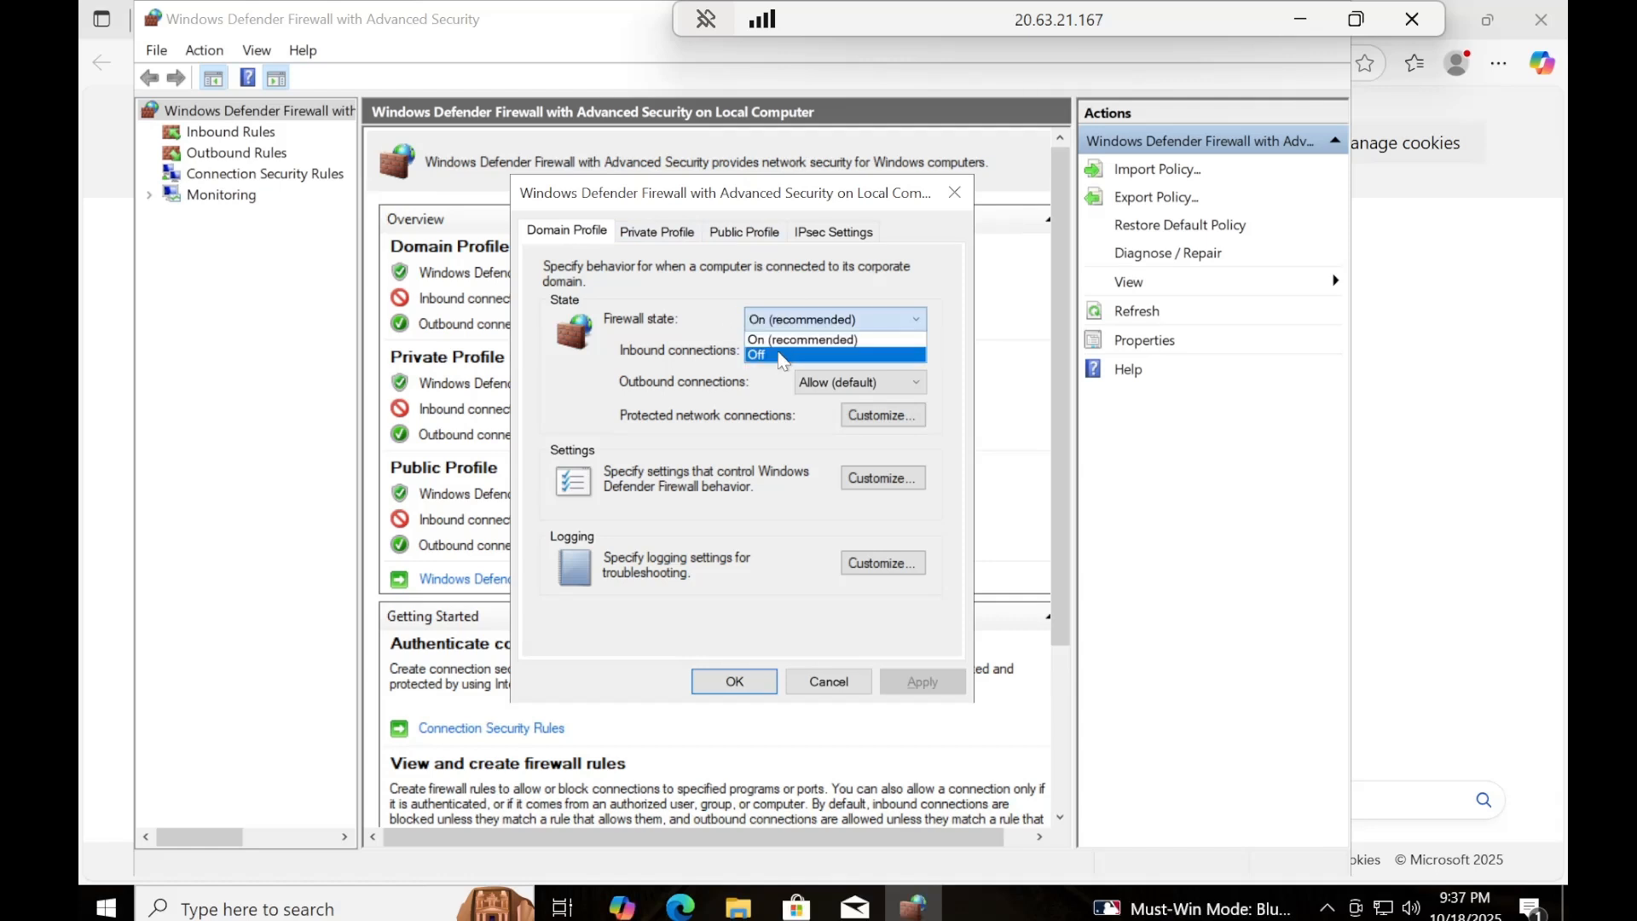
left_click(780, 357)
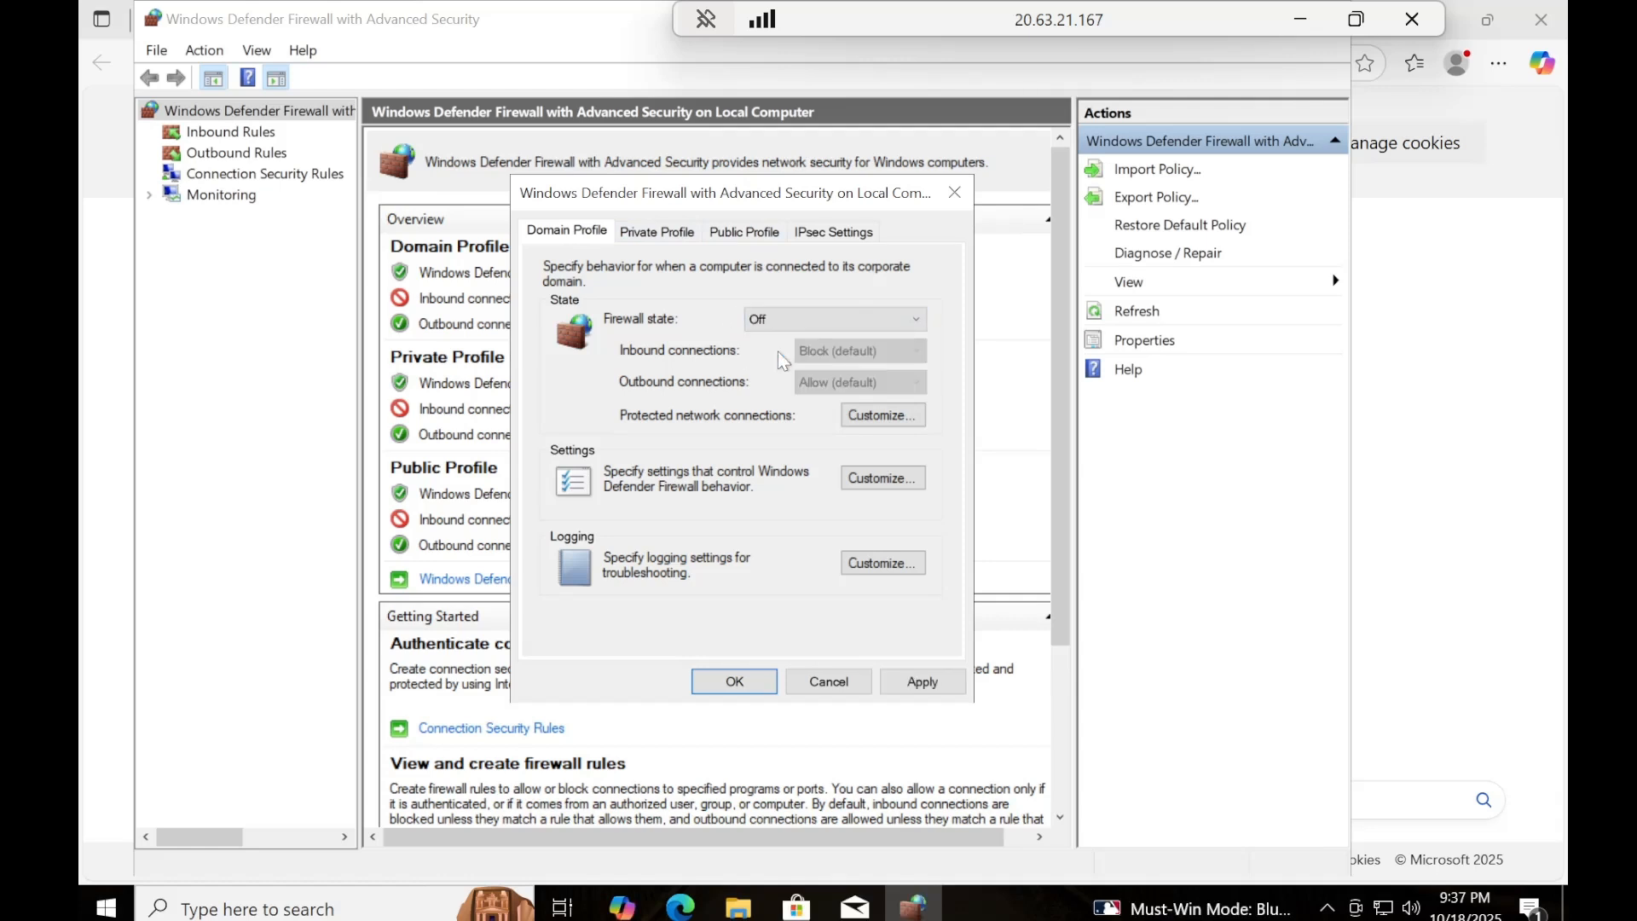
Set the firewall state to Off for the Private Profile and Public Profile, and apply the firewall properties.
left_click(653, 235)
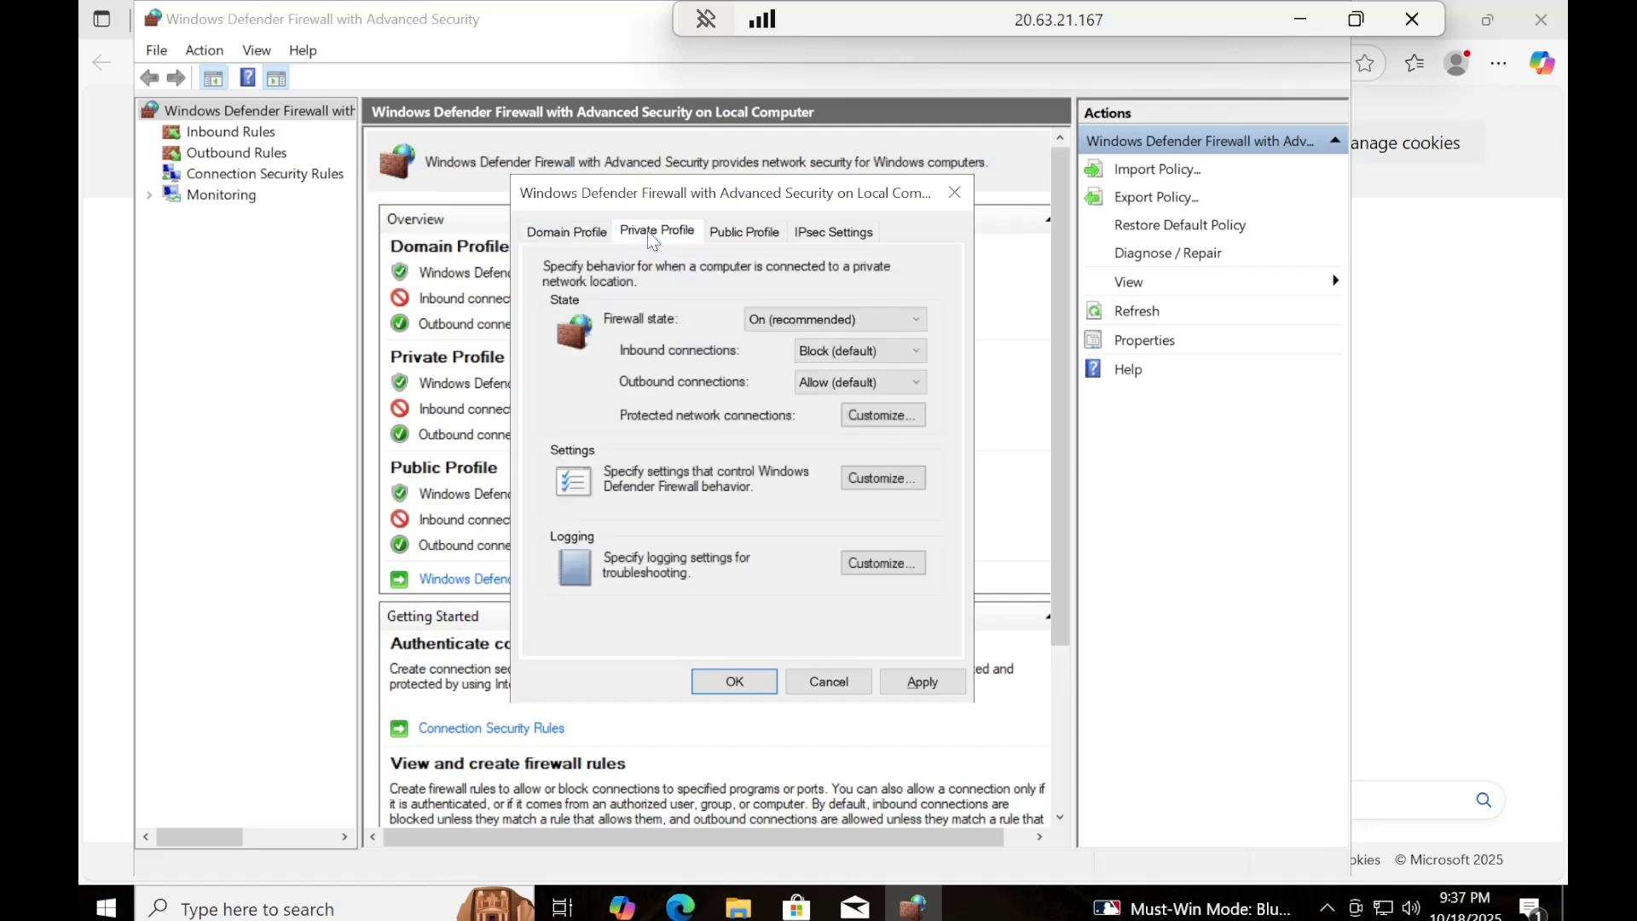
left_click(781, 322)
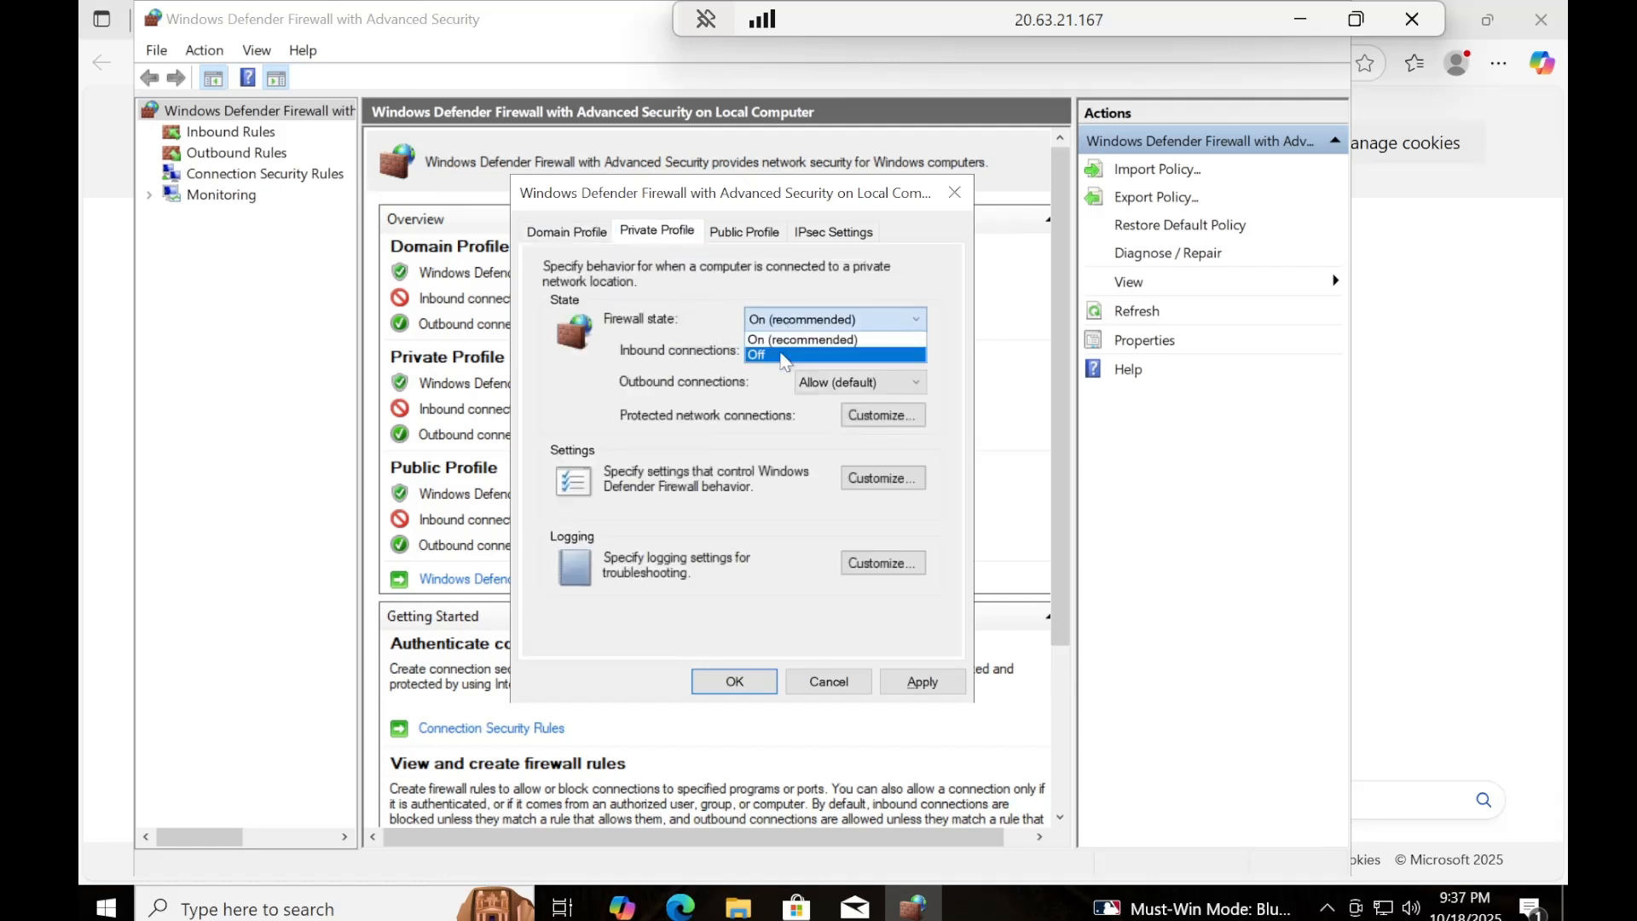
left_click(781, 352)
left_click(770, 243)
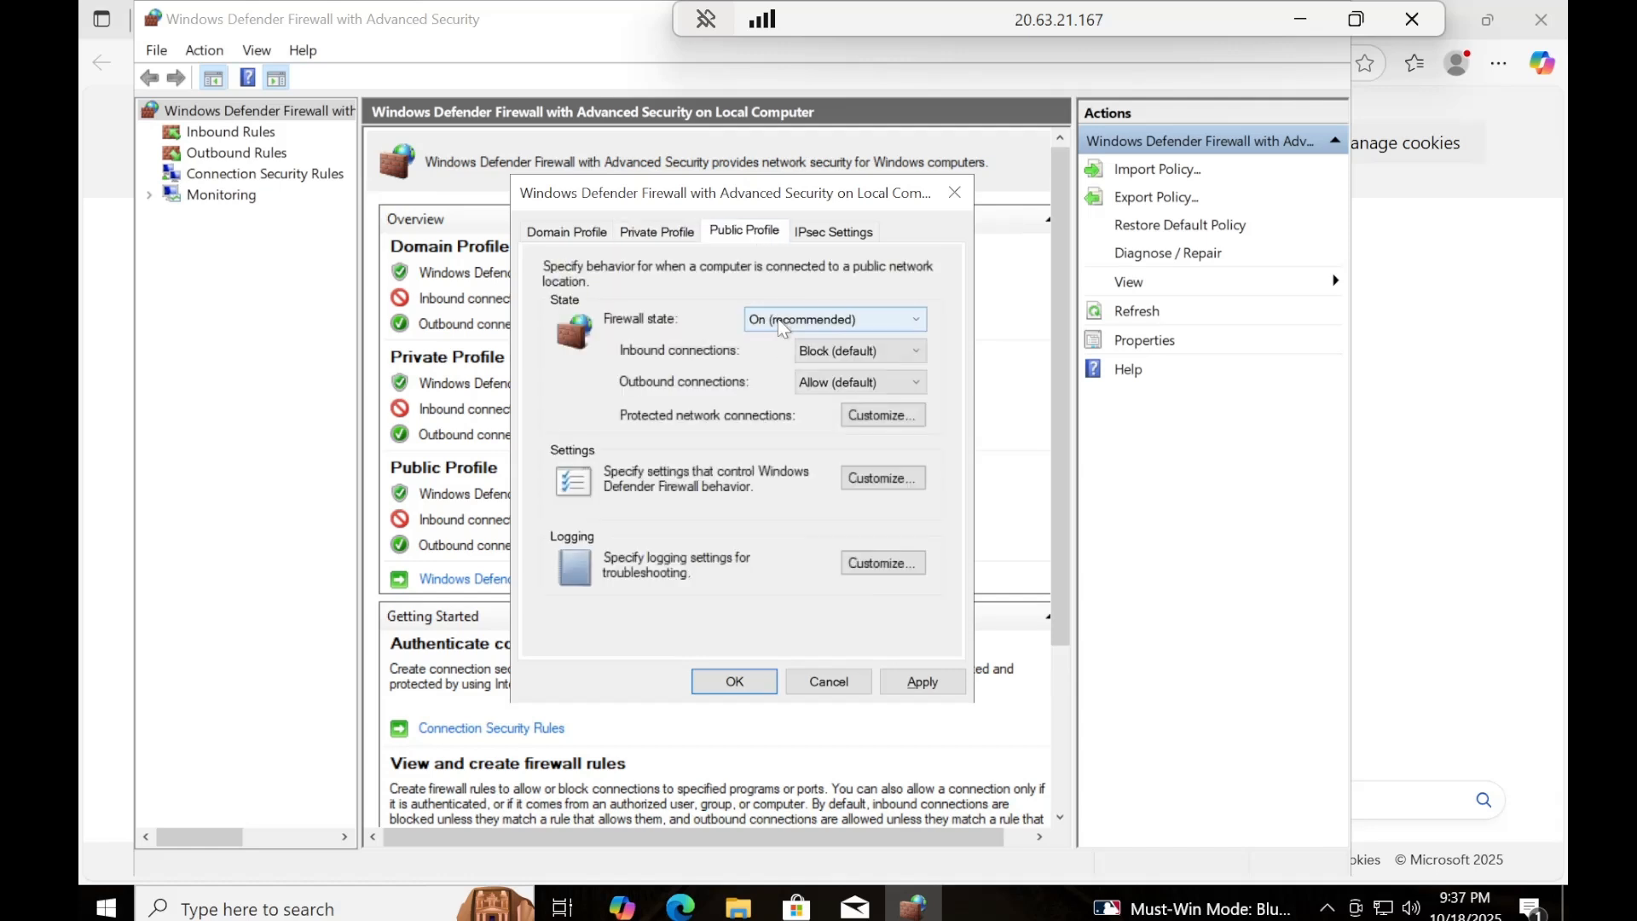
left_click(776, 320)
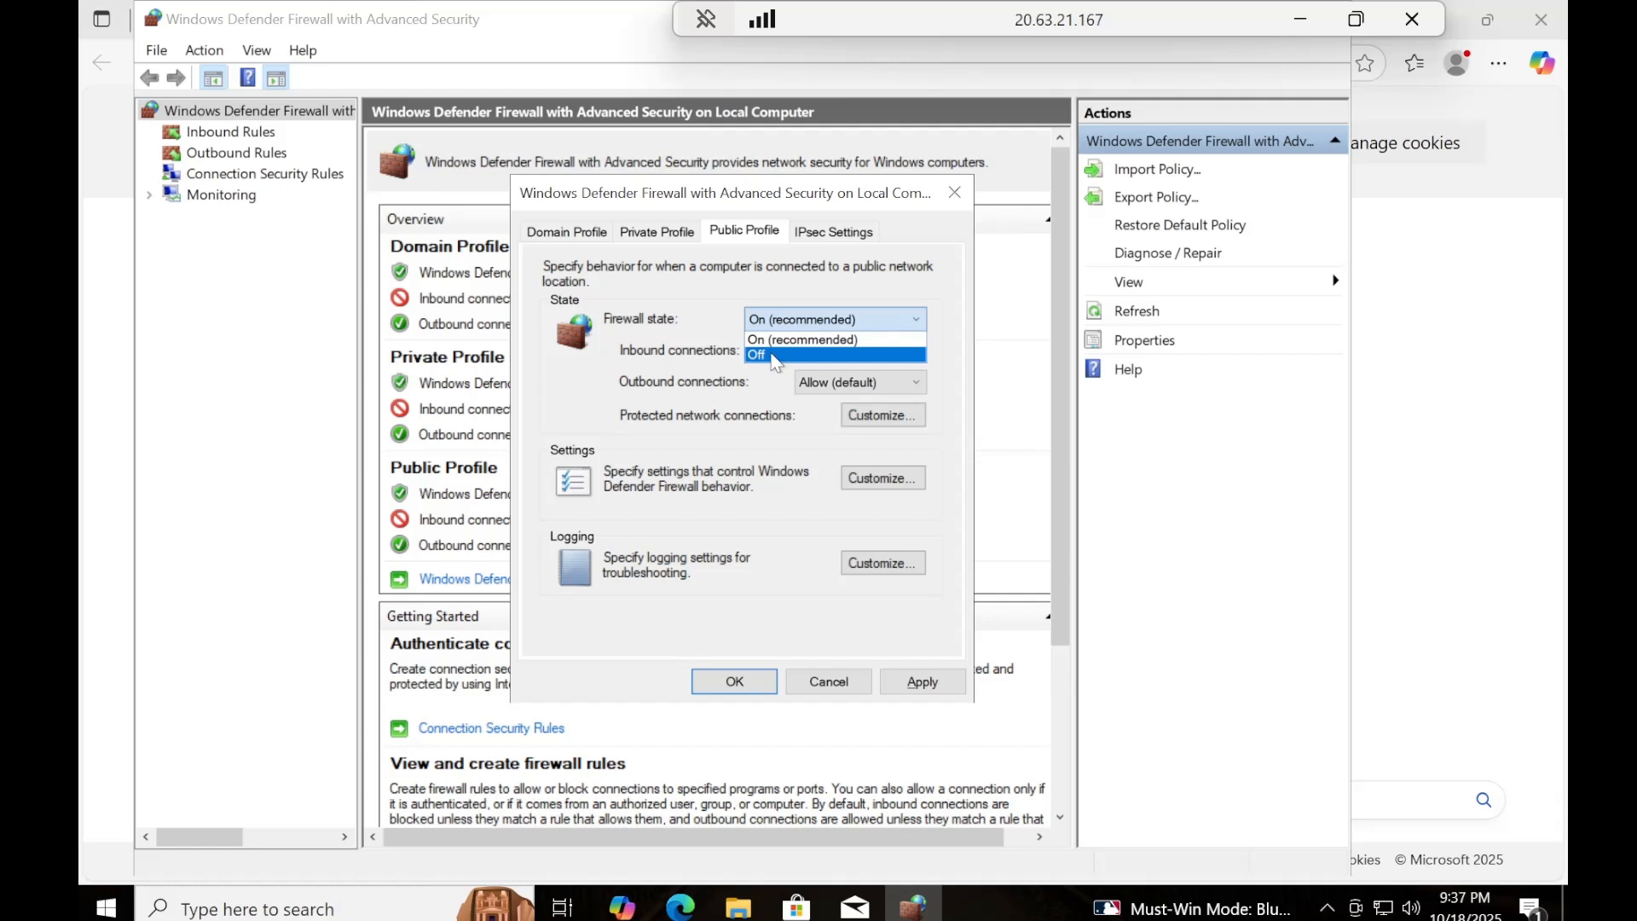
left_click(776, 355)
left_click(899, 689)
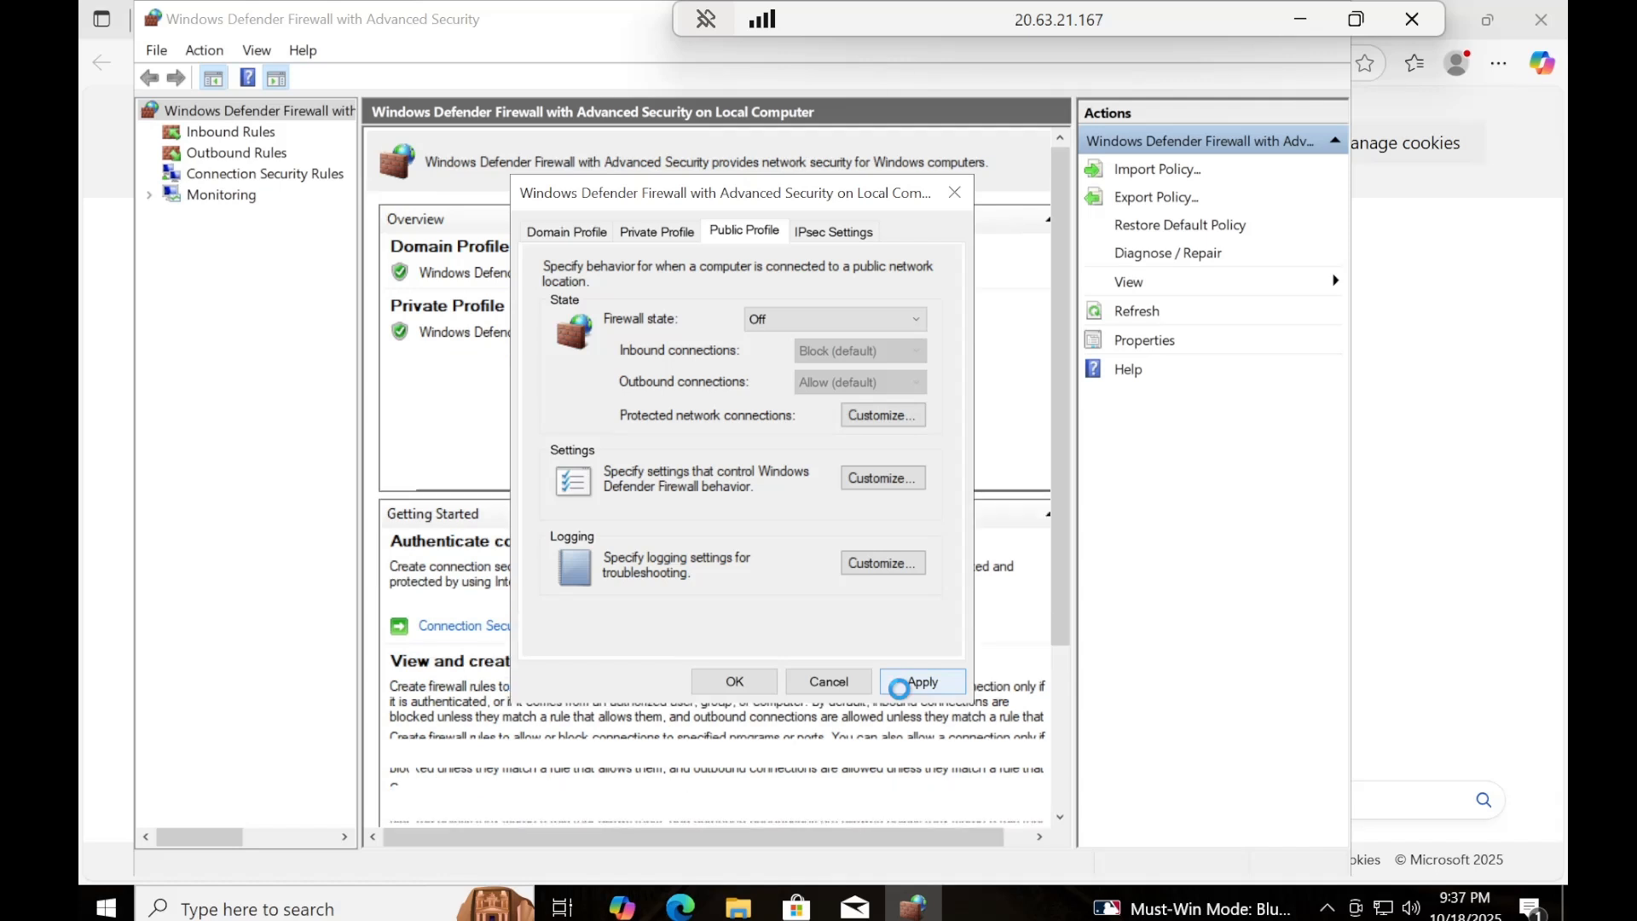
left_click(735, 683)
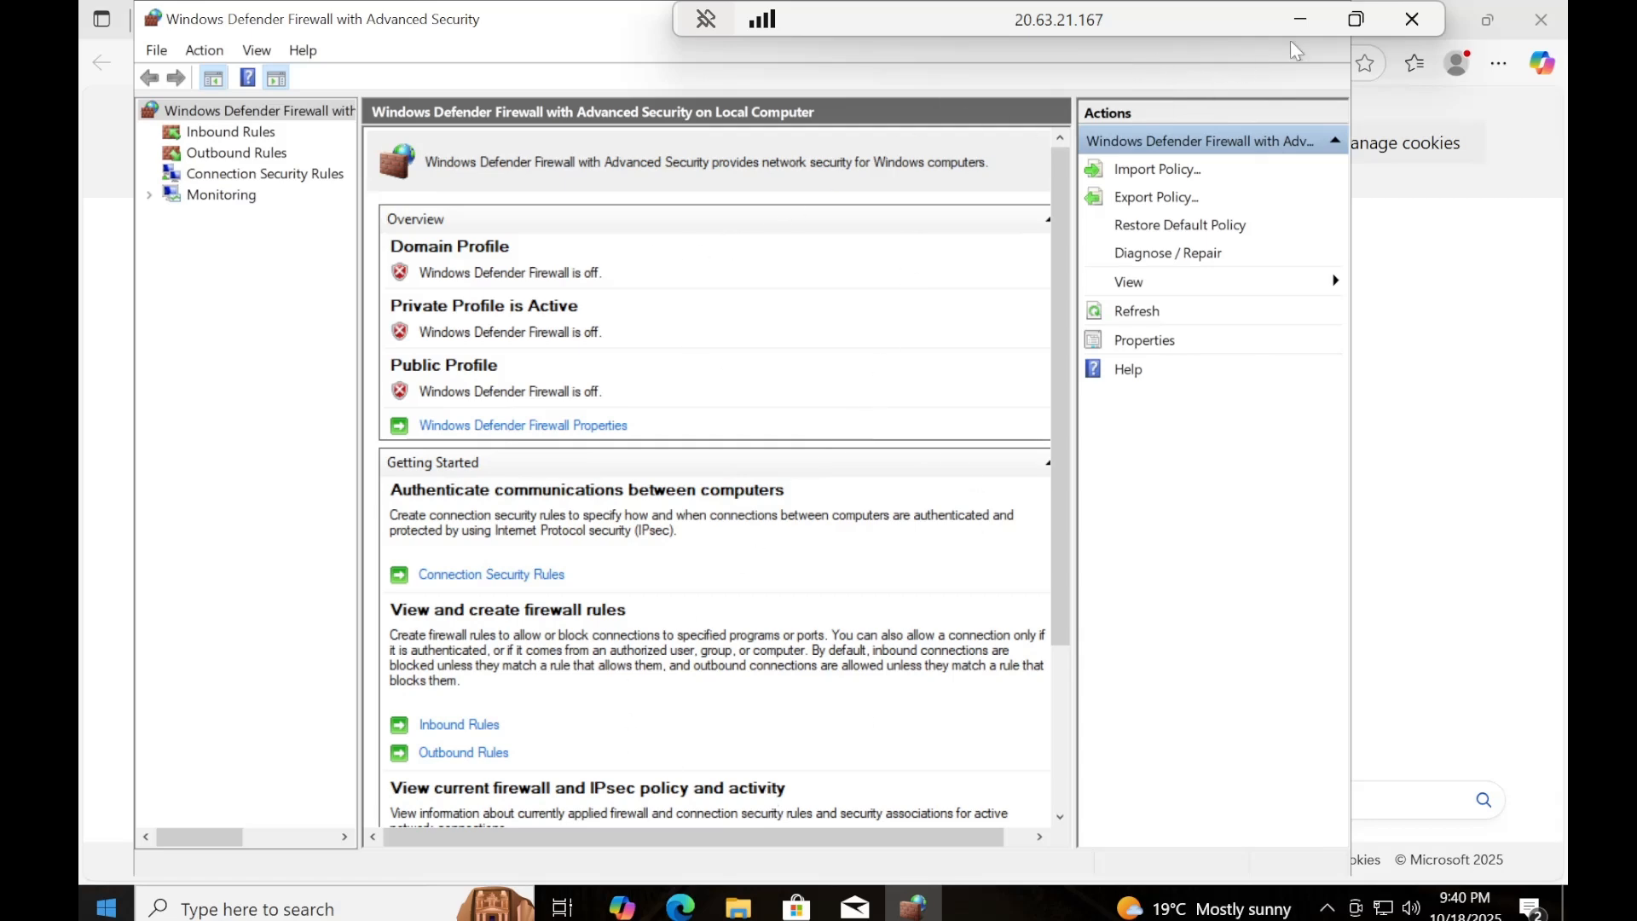
Leave the full-screen remote session, highlight CYB-NET's public IP address in the Azure portal, and switch to the Kali terminal.
left_click(1357, 19)
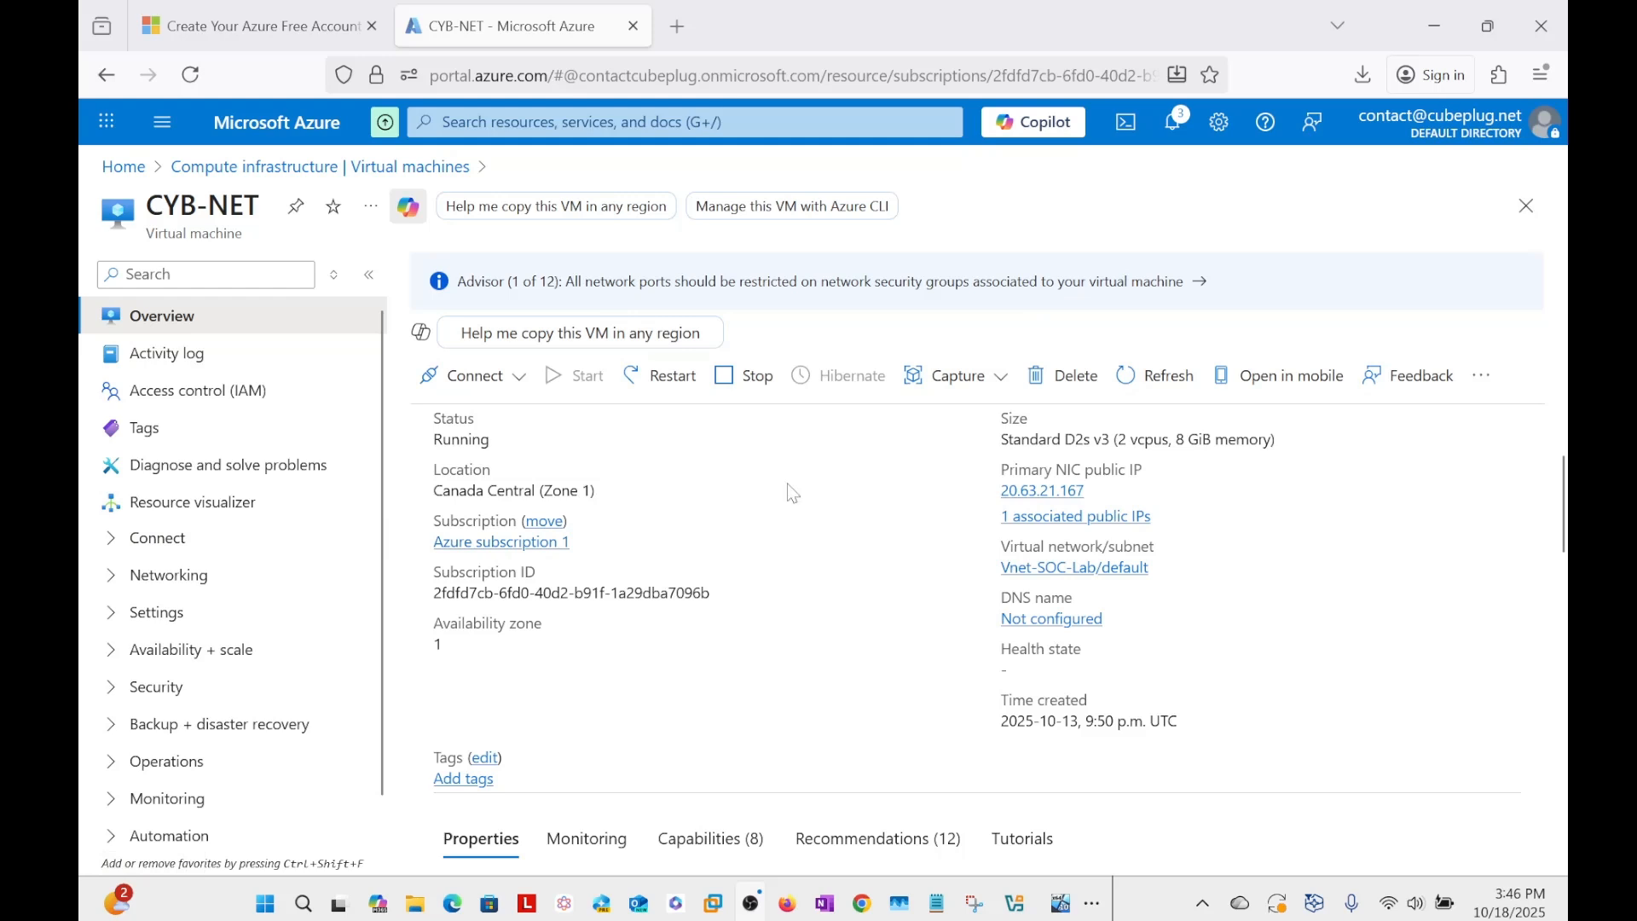
left_click_drag(1001, 492, 1085, 491)
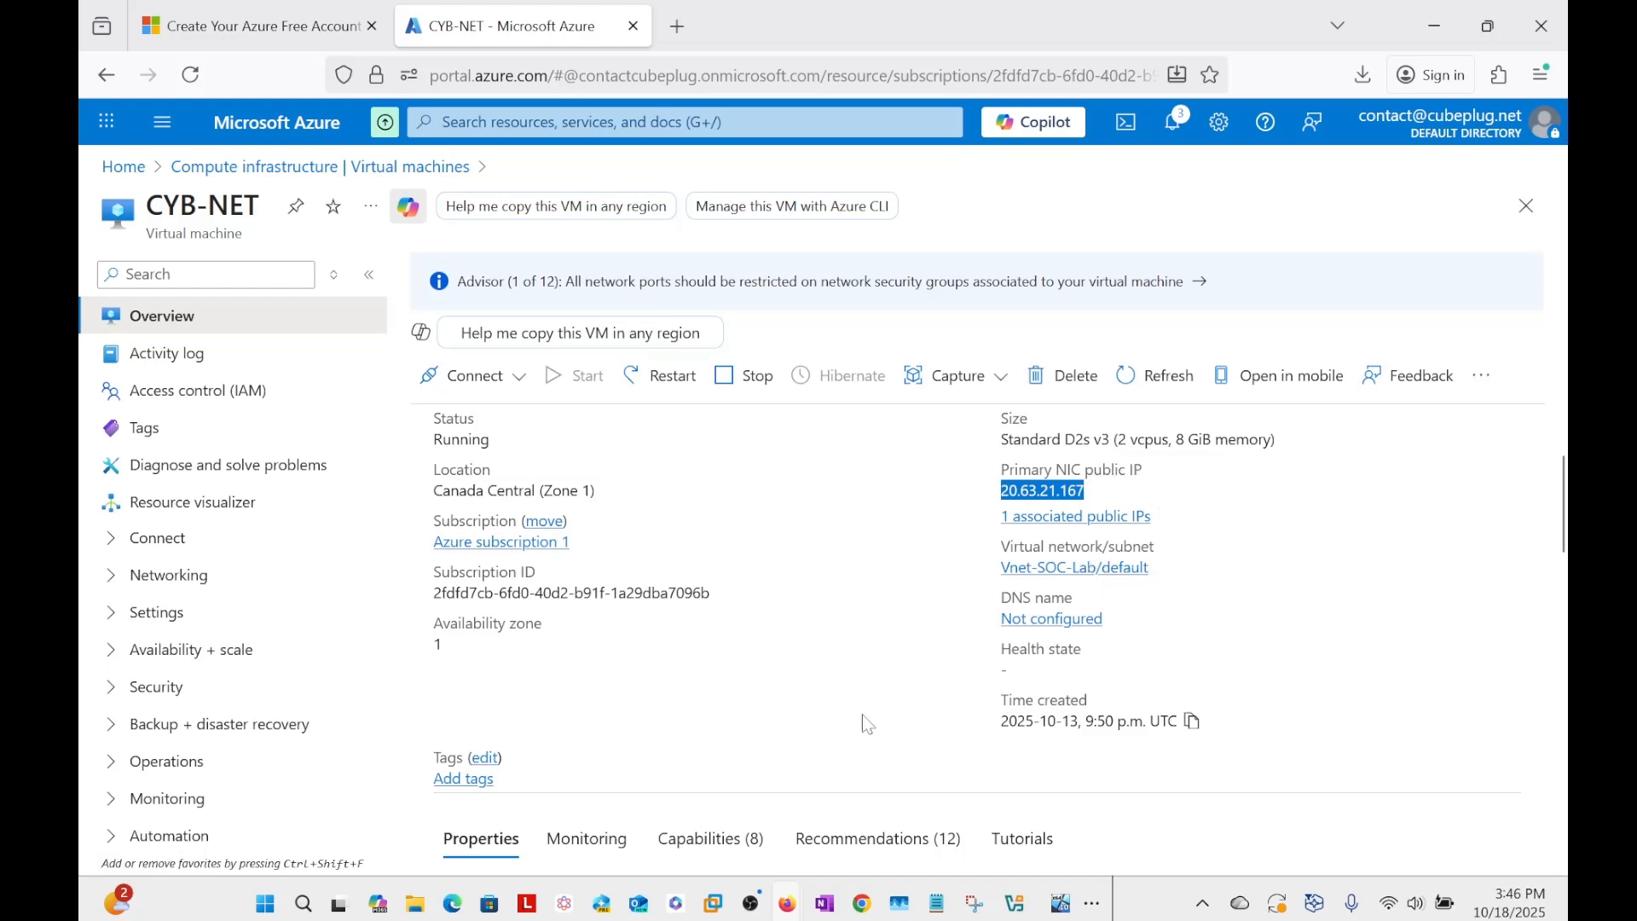
left_click(724, 911)
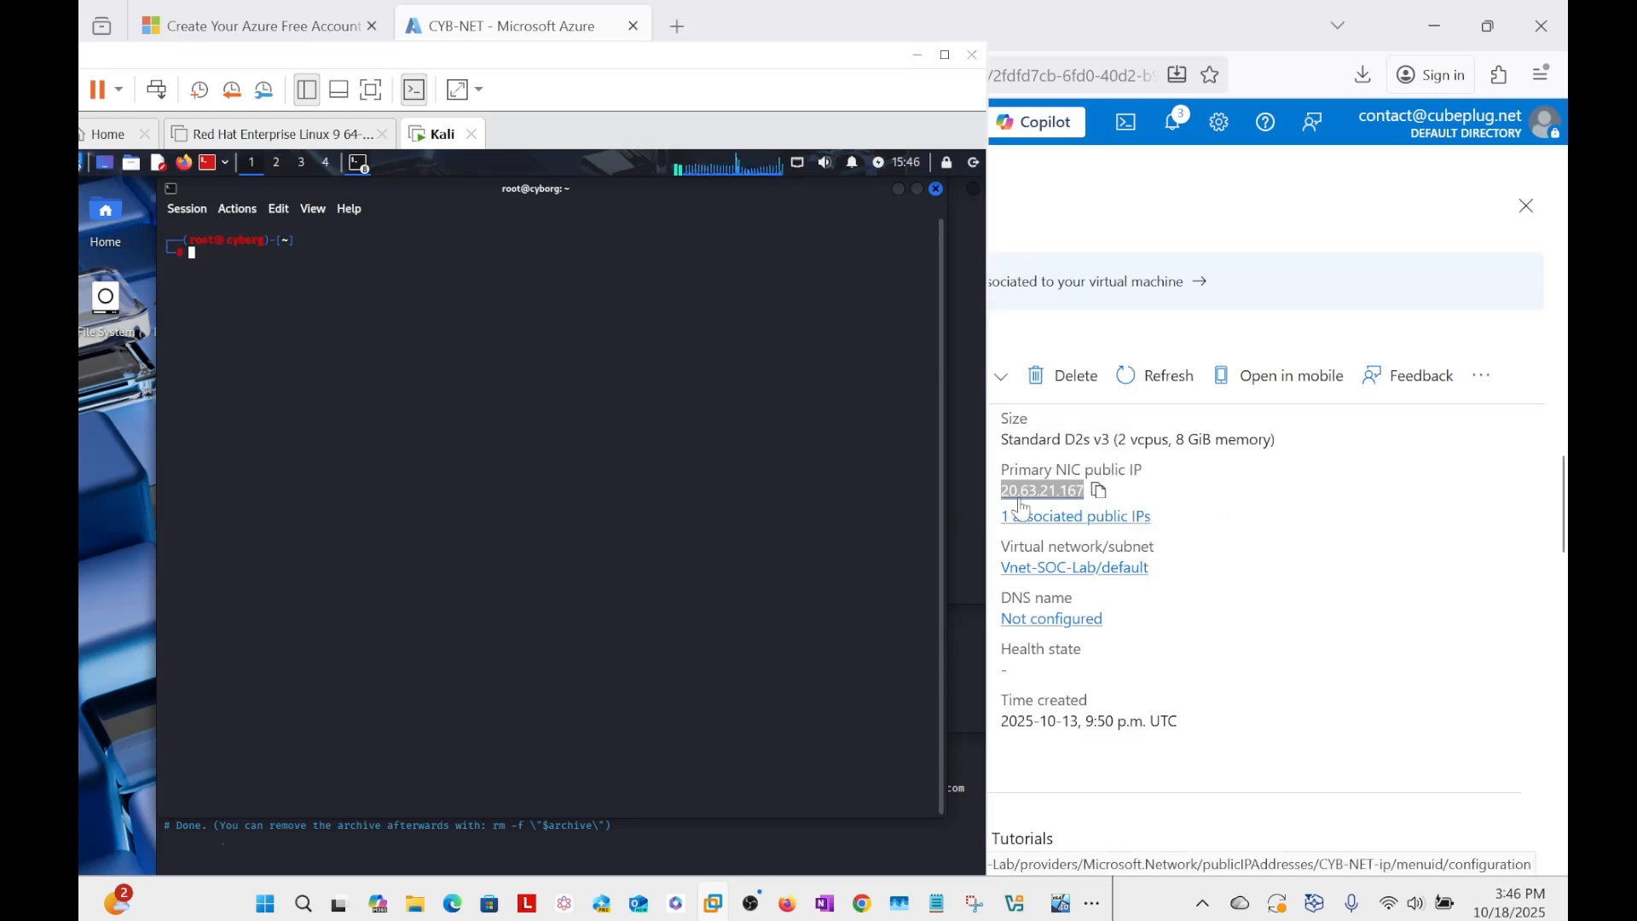
left_click(1091, 500)
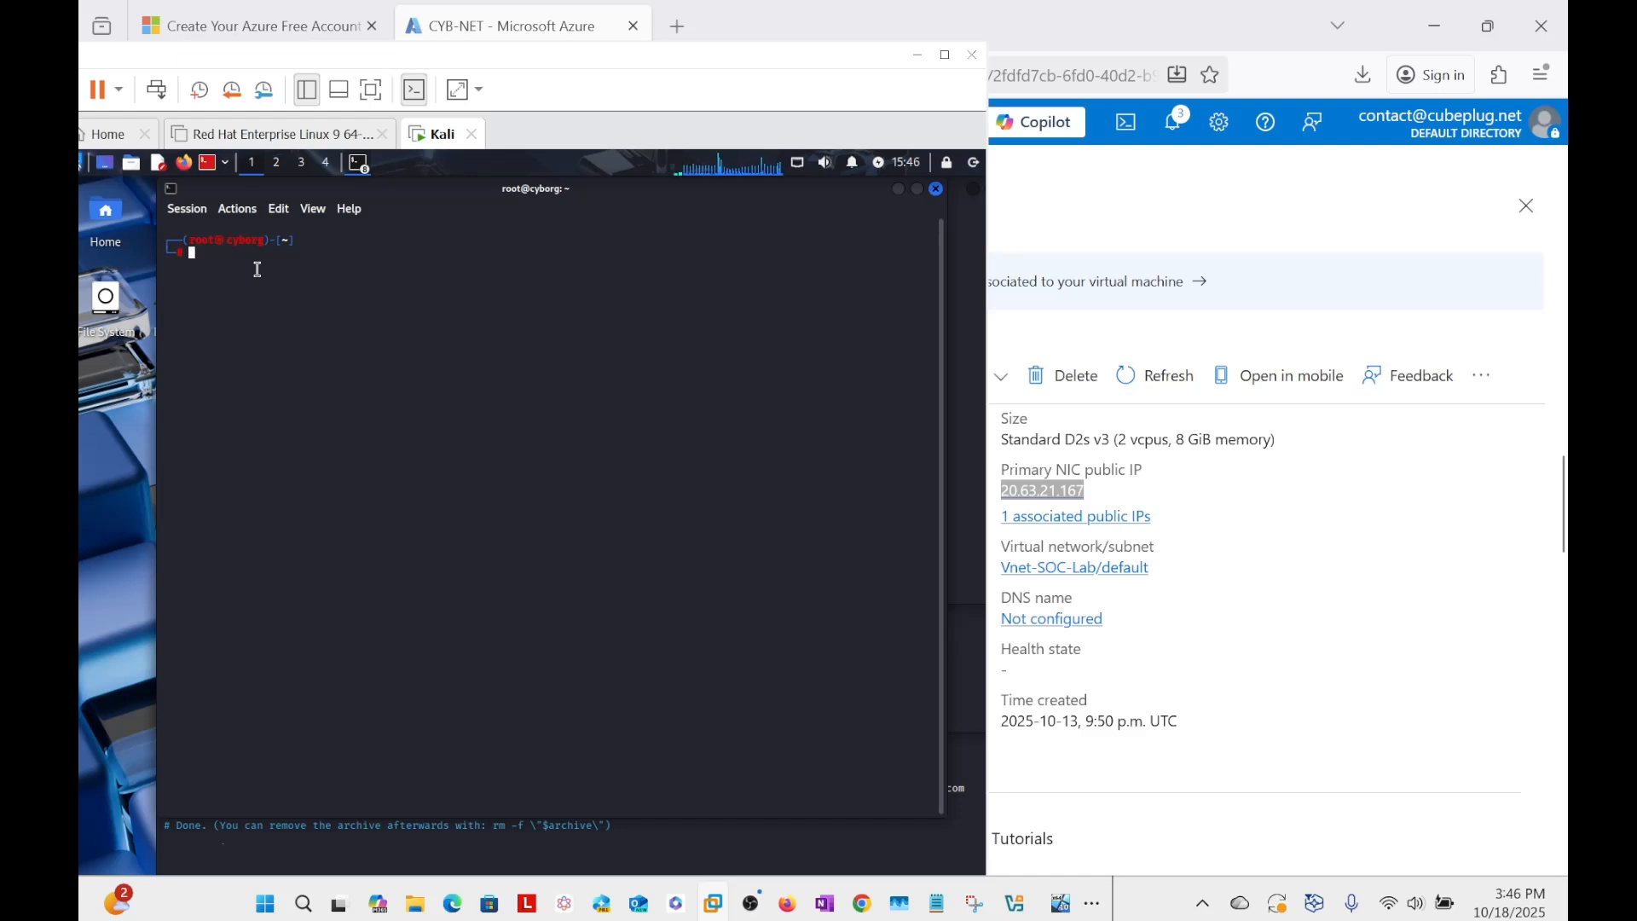
Ping 20.63.21.167 from the Kali terminal, and stop the ping after a number of replies.
type("p")
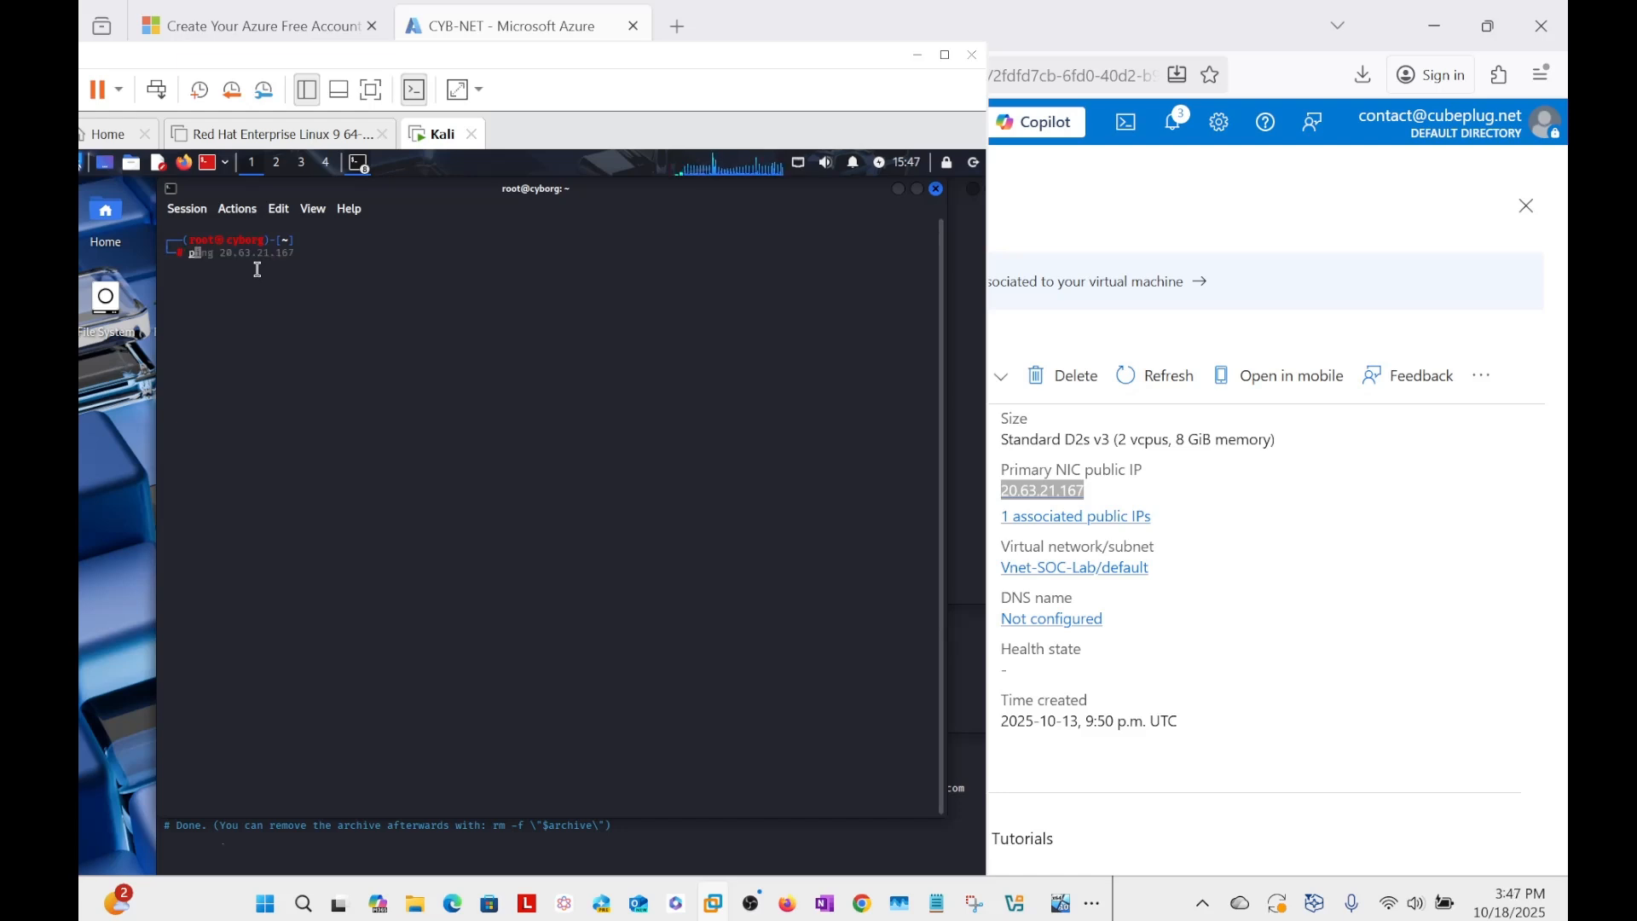
type("ing 20.63.21.167")
key("Return")
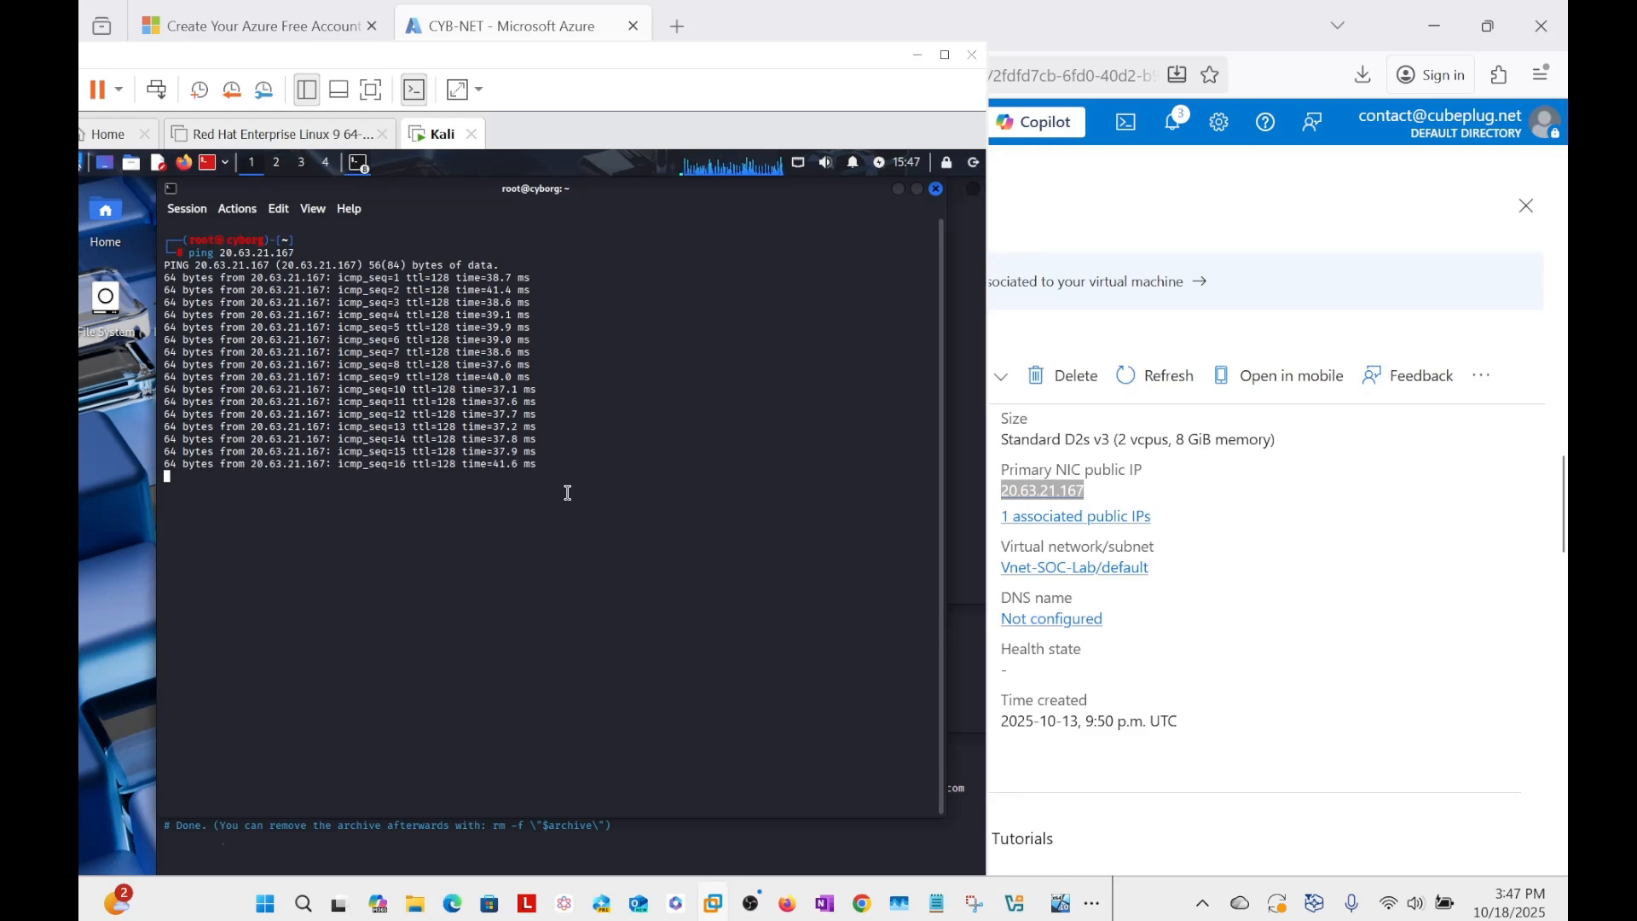
key("ctrl+c")
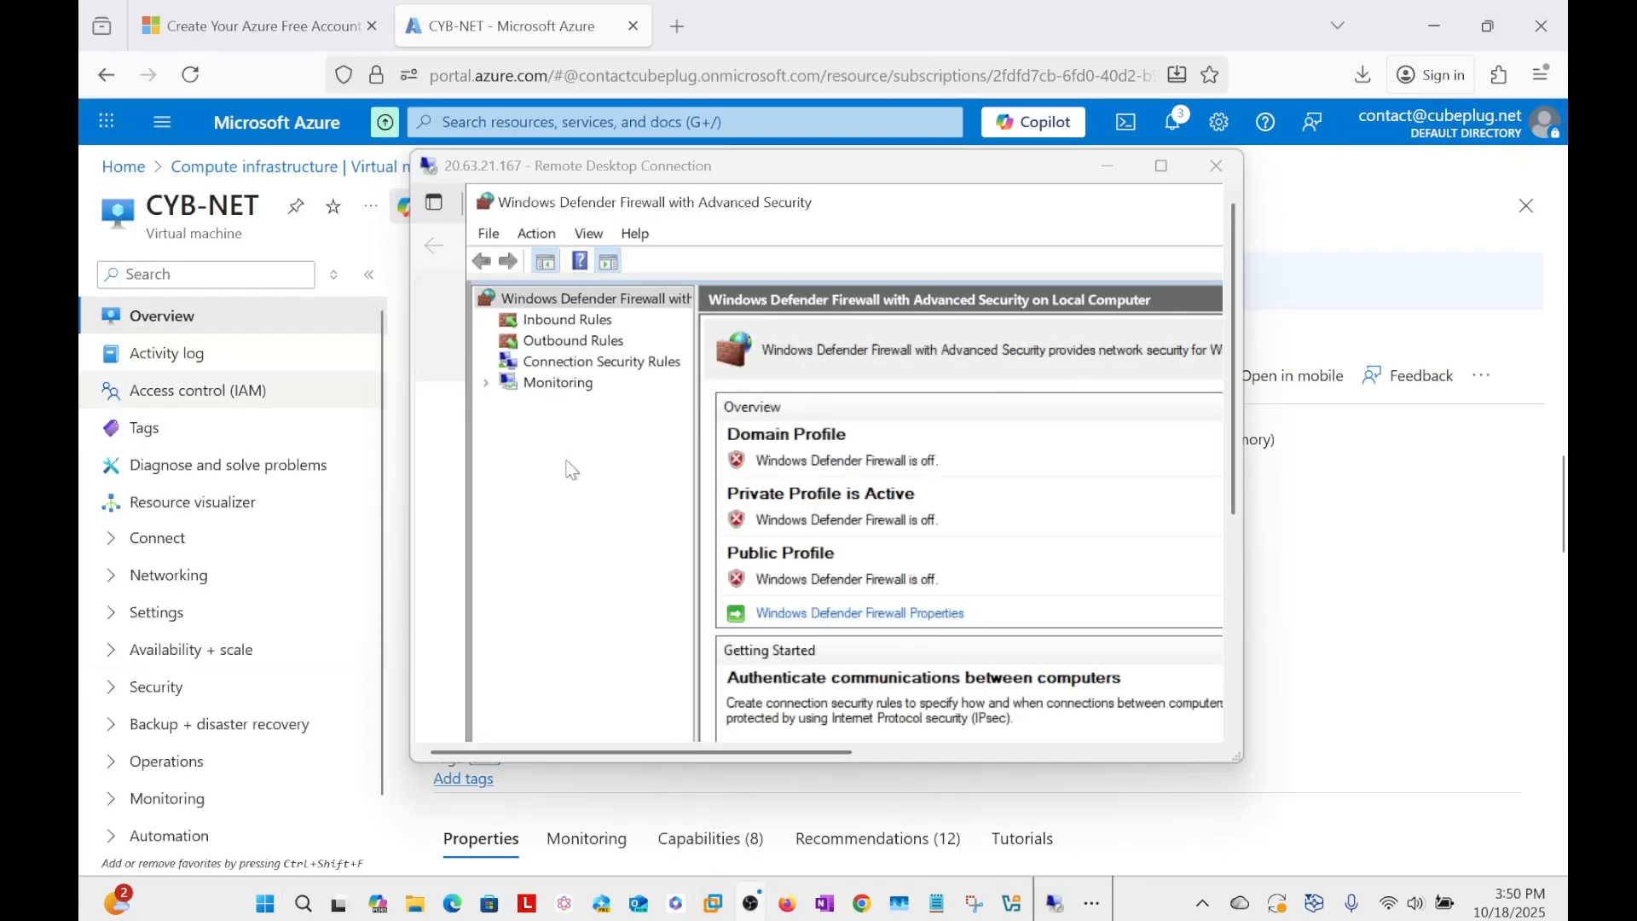
Return the remote desktop session to full screen and move its connection bar aside.
left_click(1165, 169)
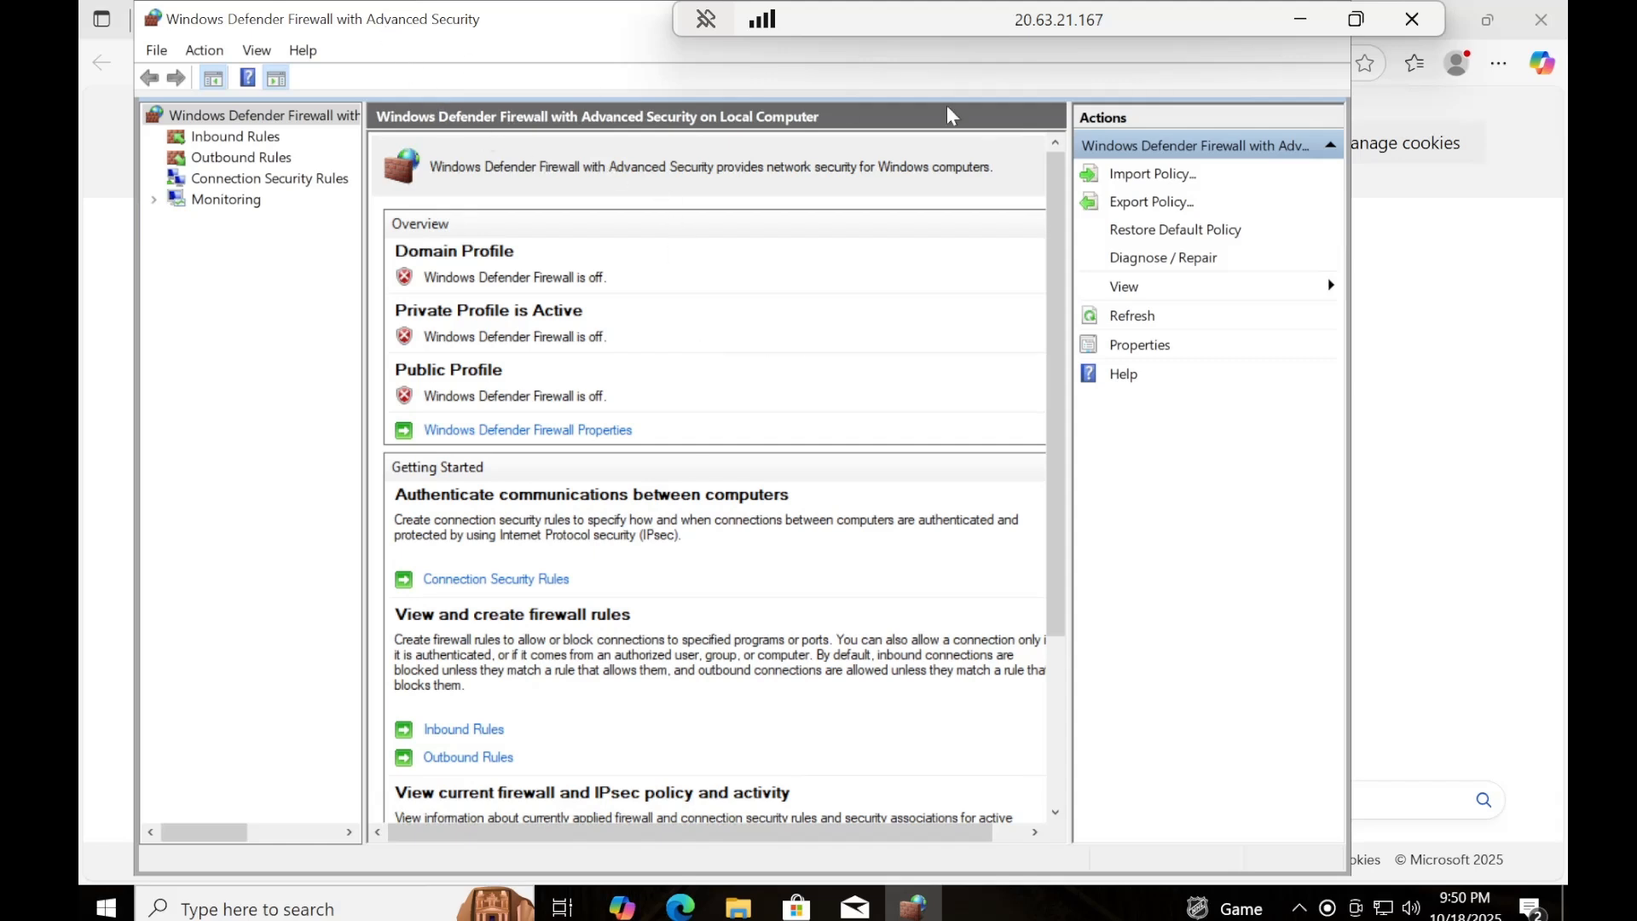
left_click_drag(1228, 17, 803, 17)
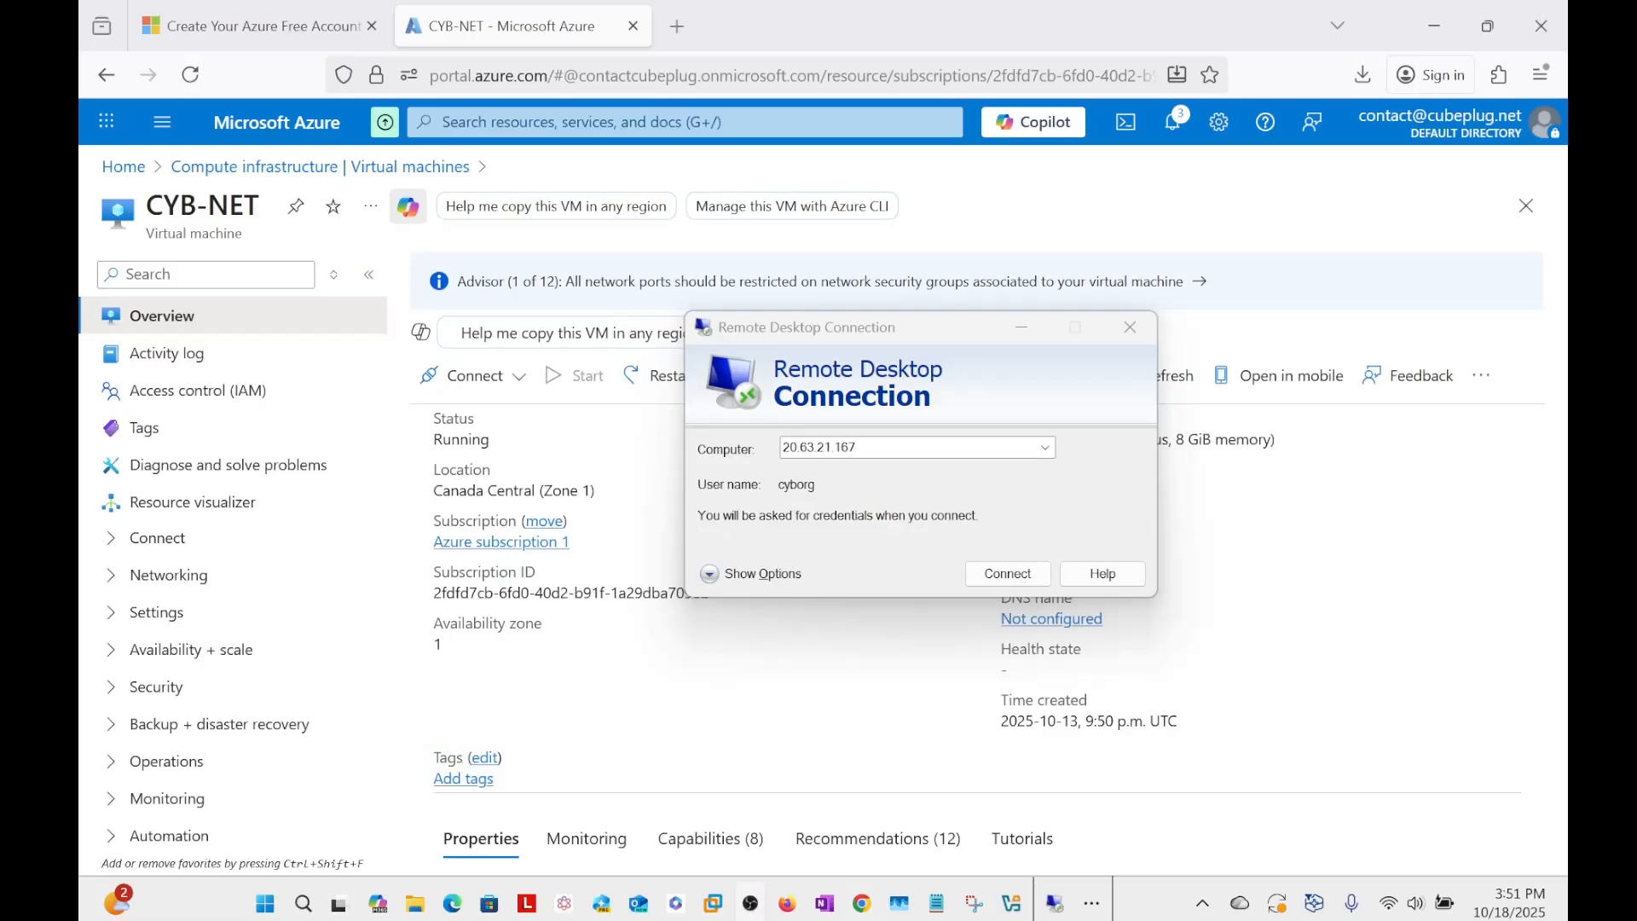
Expand the Remote Desktop Connection options for 20.63.21.167 and set the user name to cyborg-1.
left_click_drag(938, 339, 646, 343)
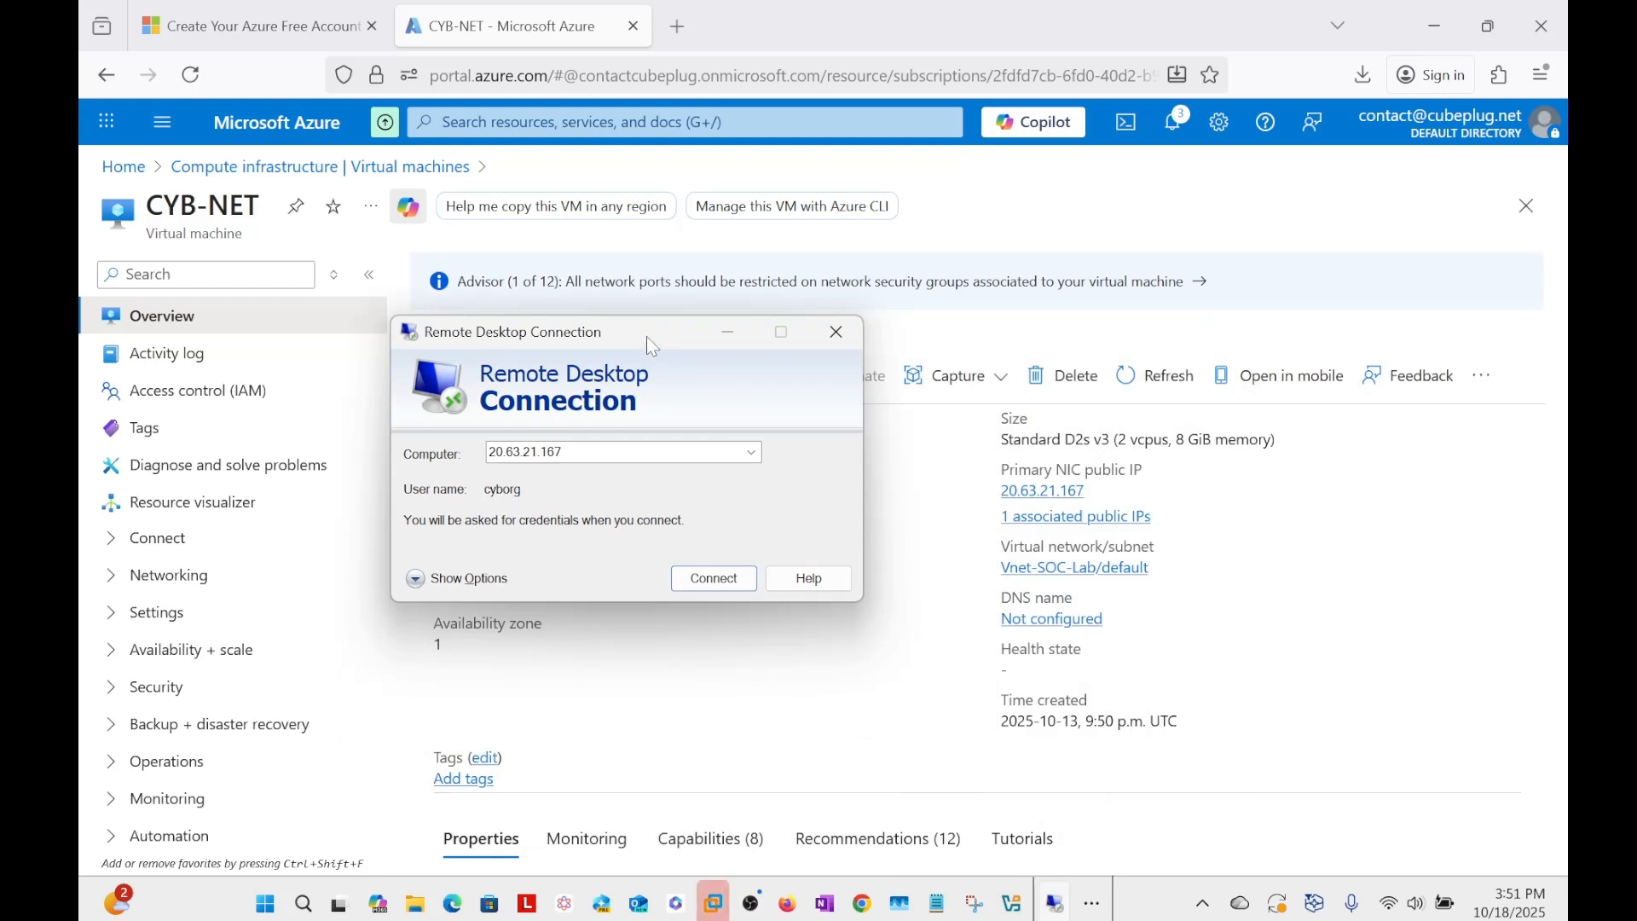
left_click_drag(648, 338, 675, 341)
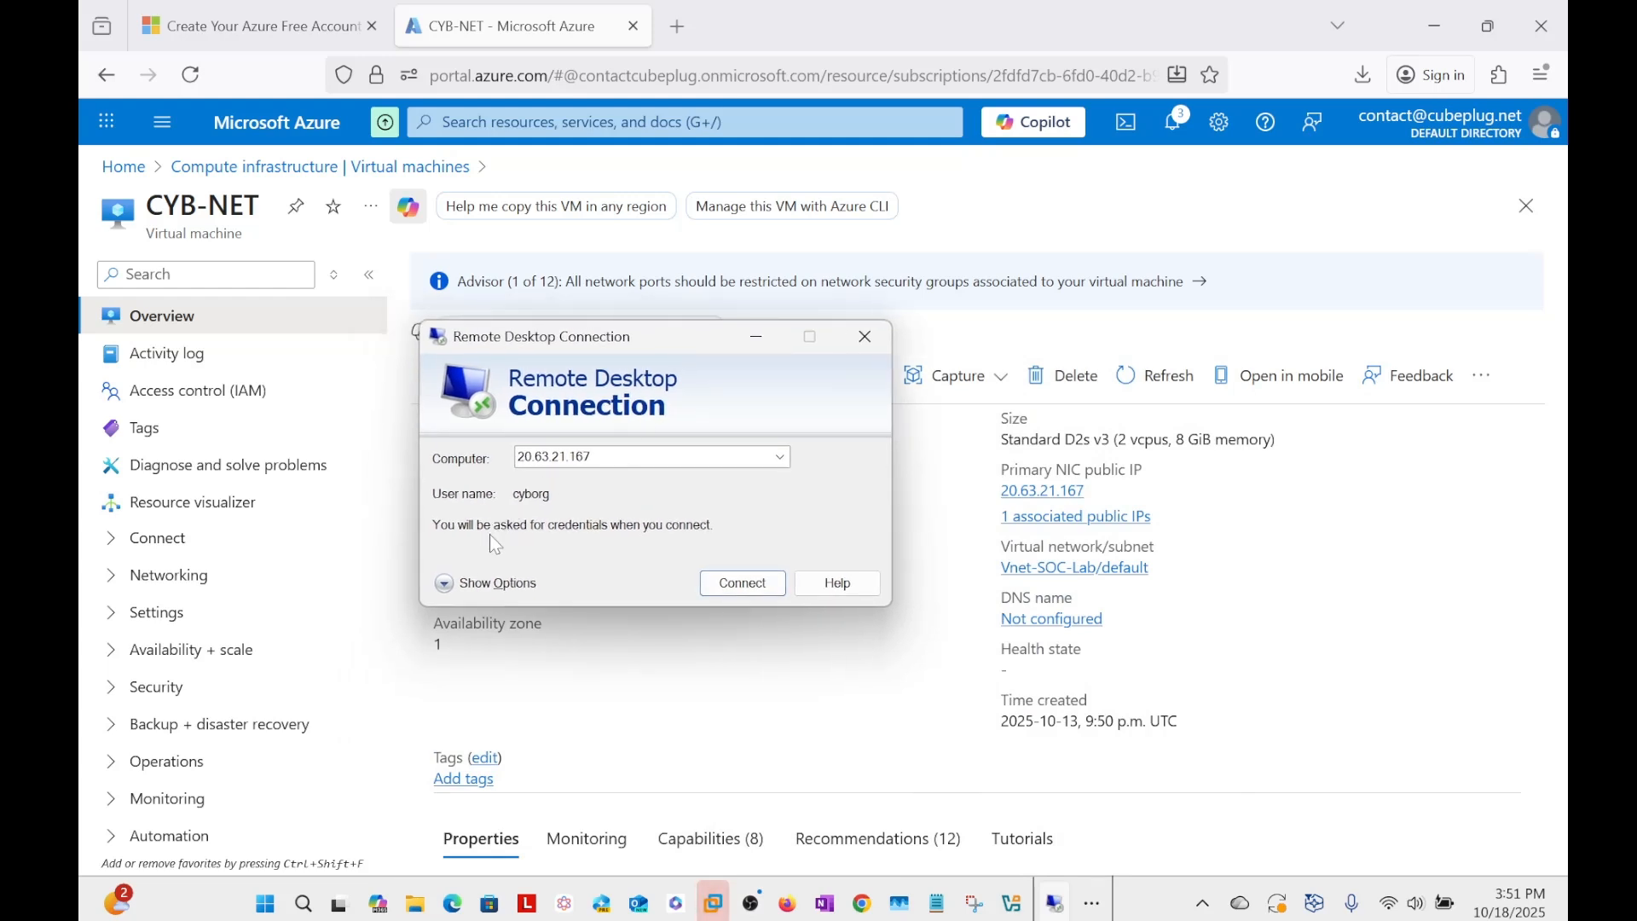
left_click(442, 584)
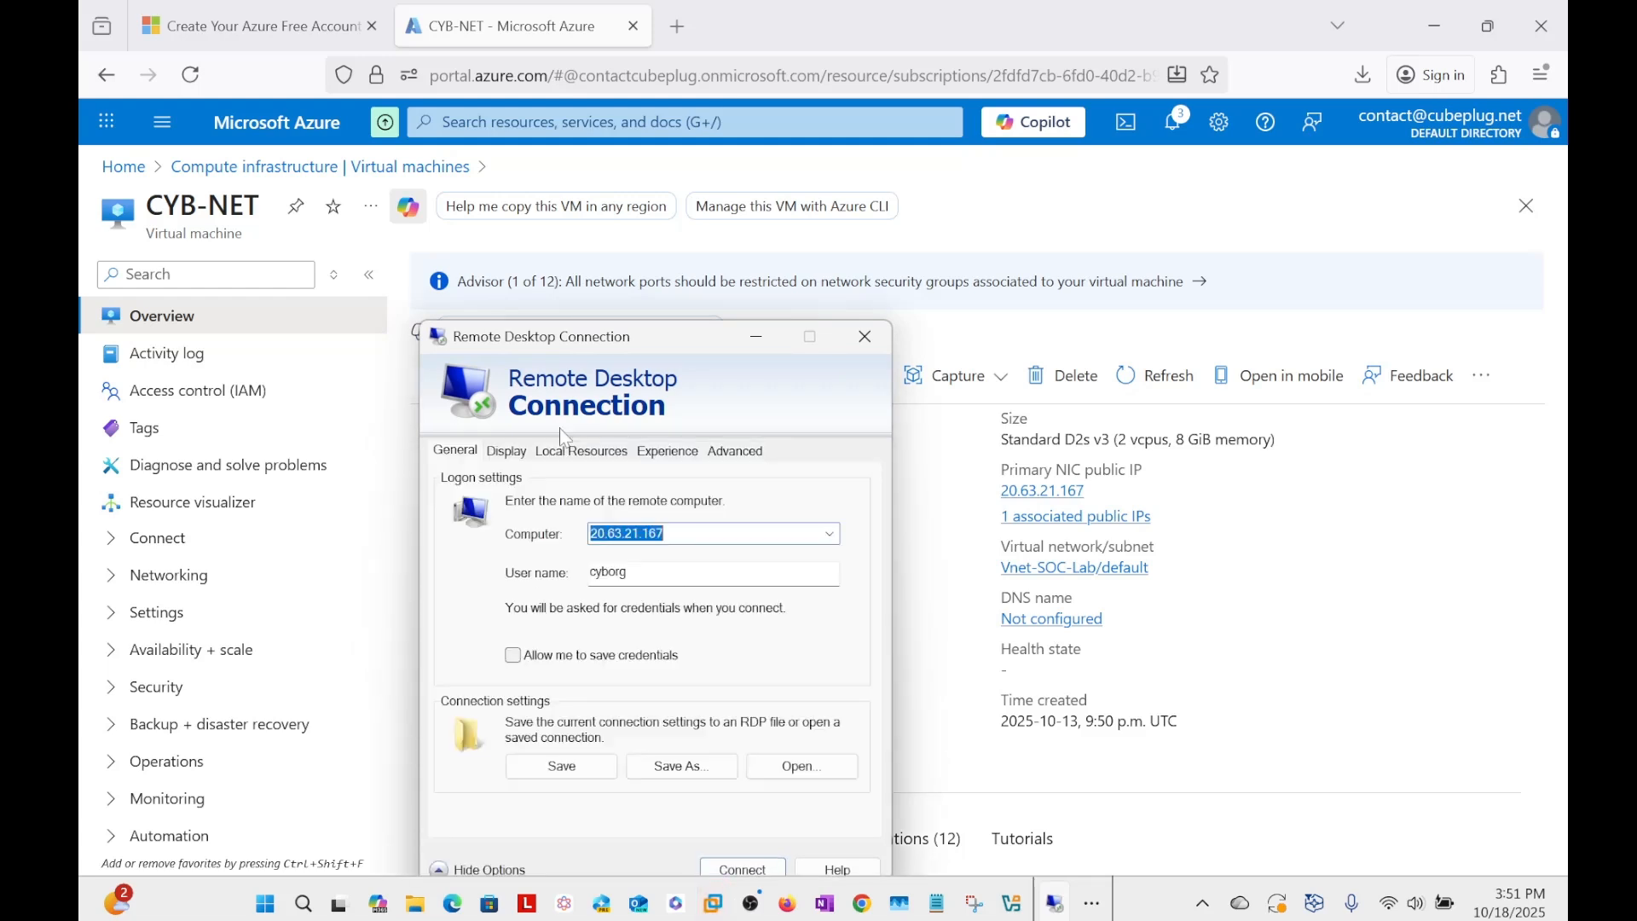
left_click_drag(686, 337, 696, 313)
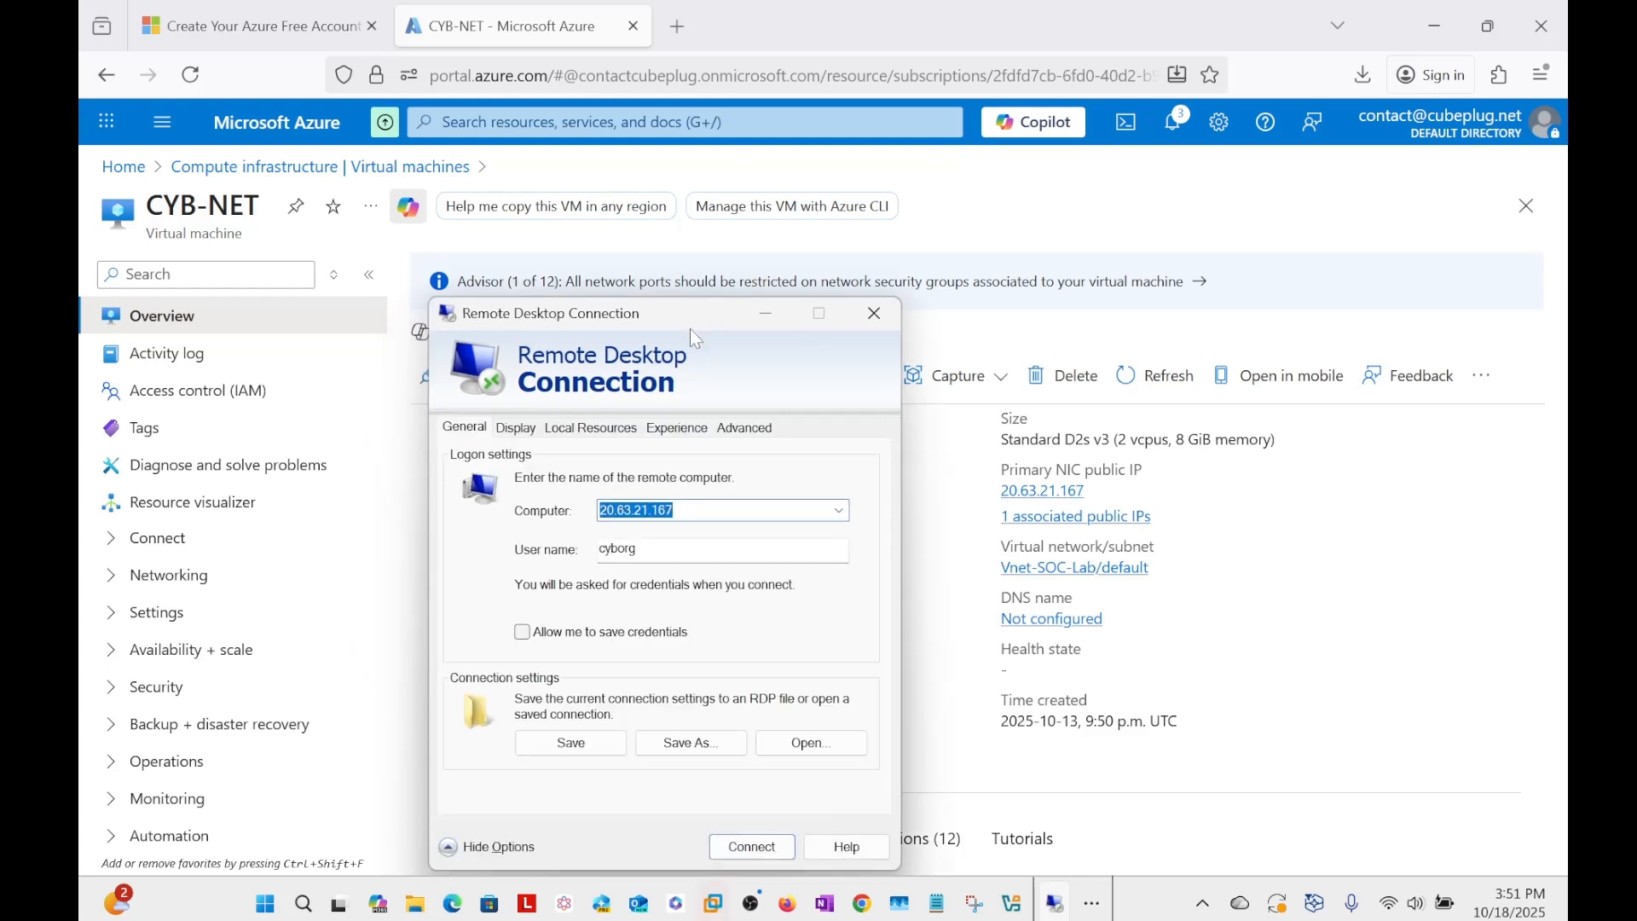
key("Tab")
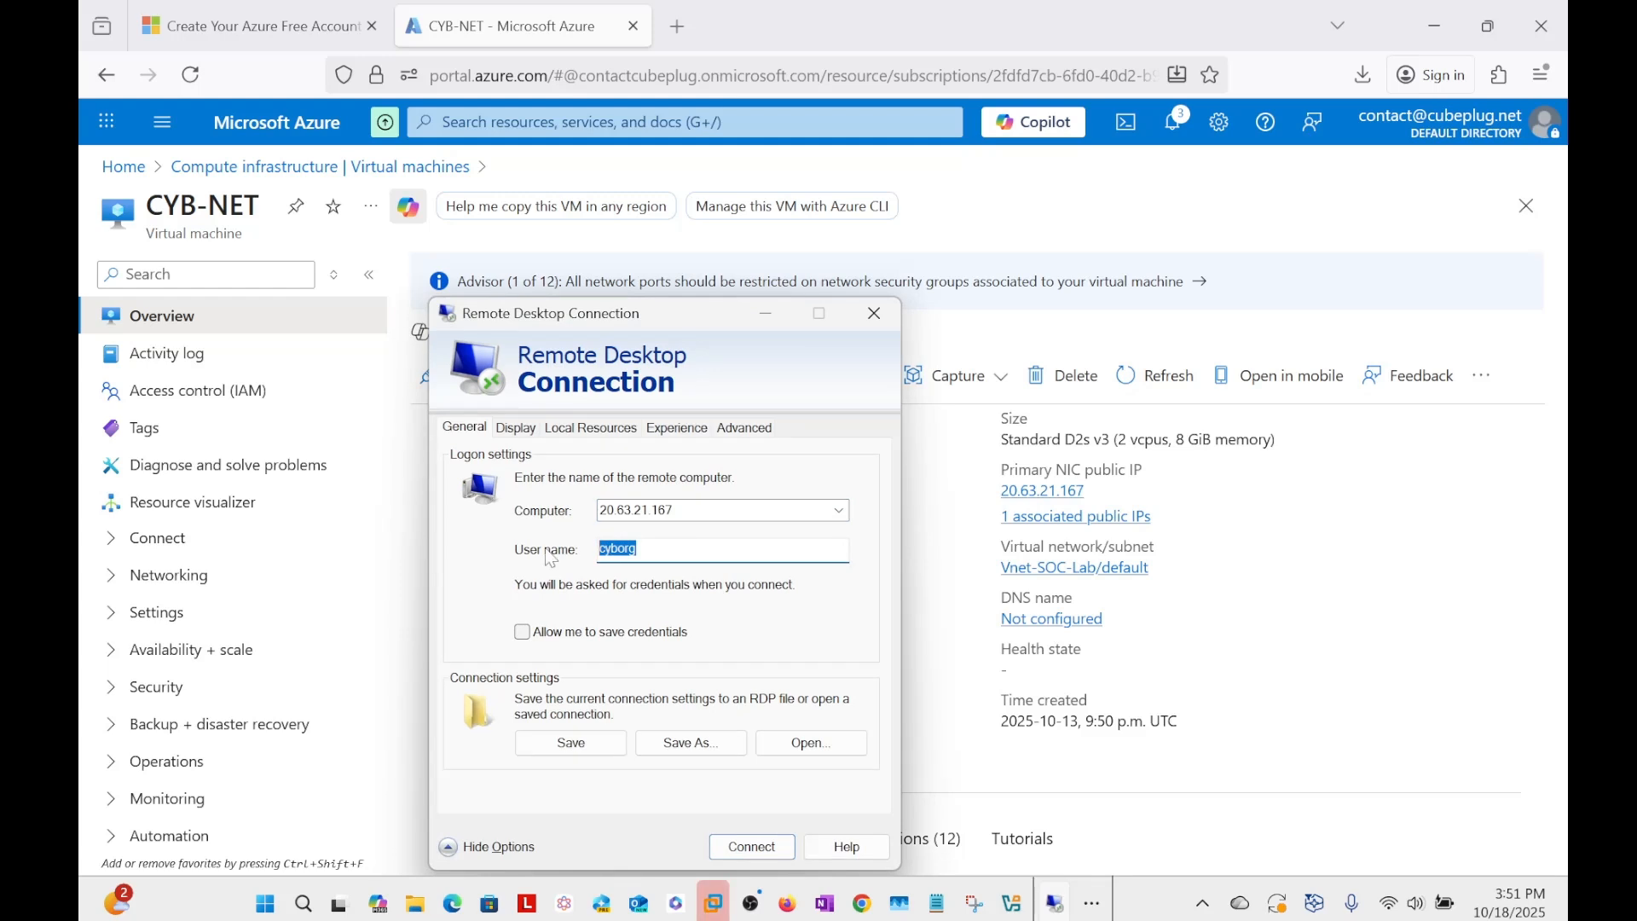
key("End")
type("-1")
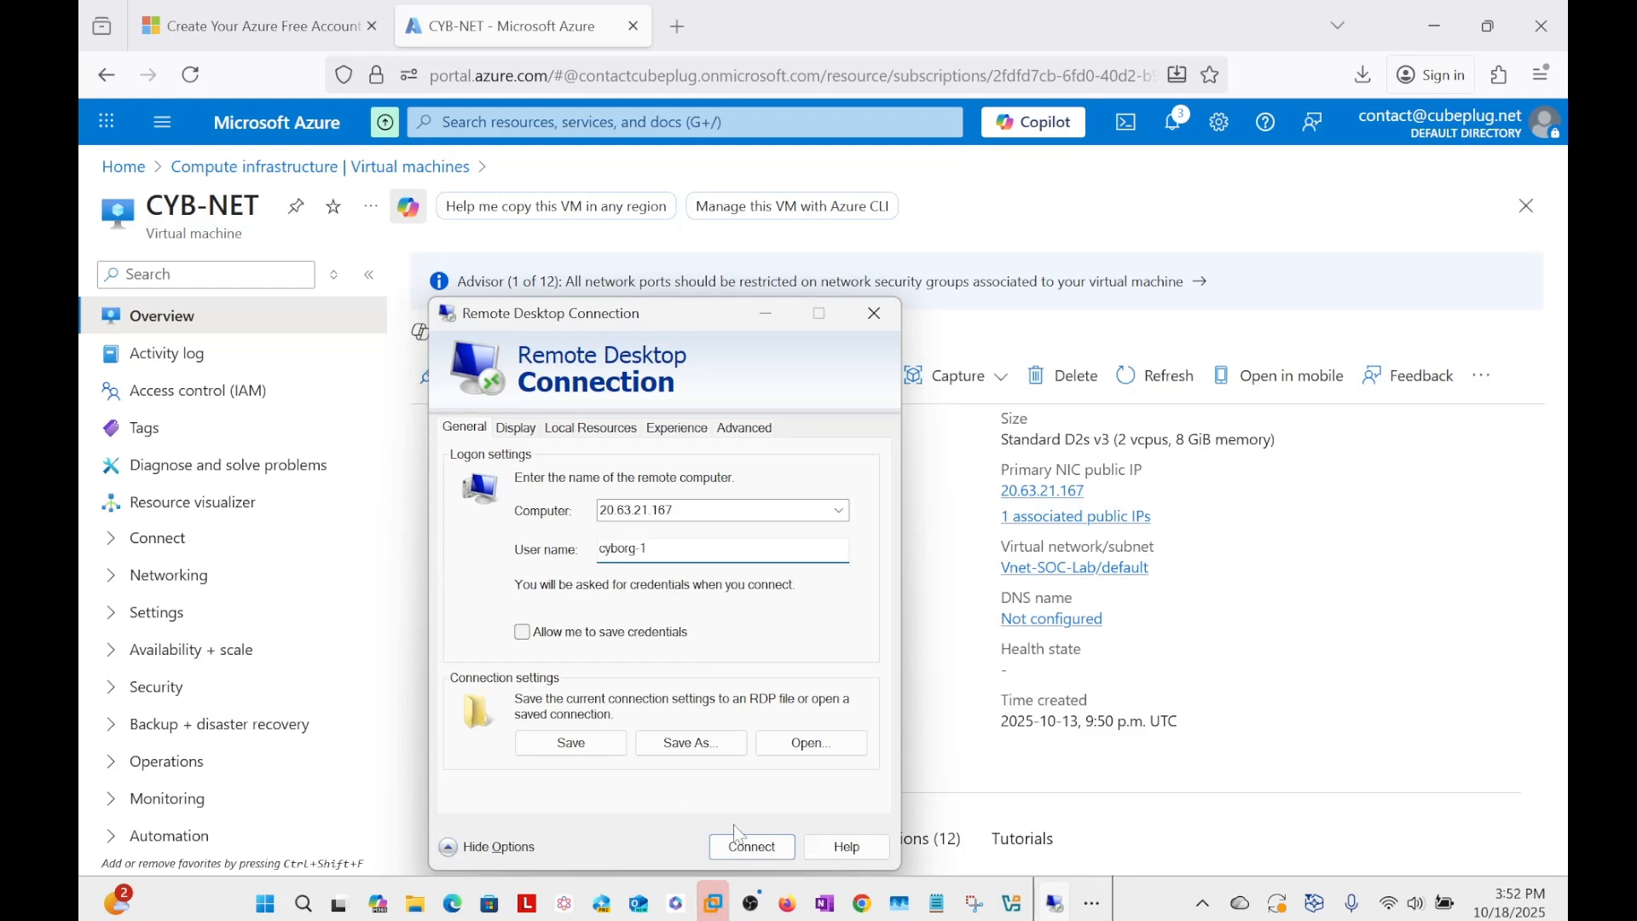
Try to connect to the VM as cyborg-1, submitting an account password three times.
left_click(767, 853)
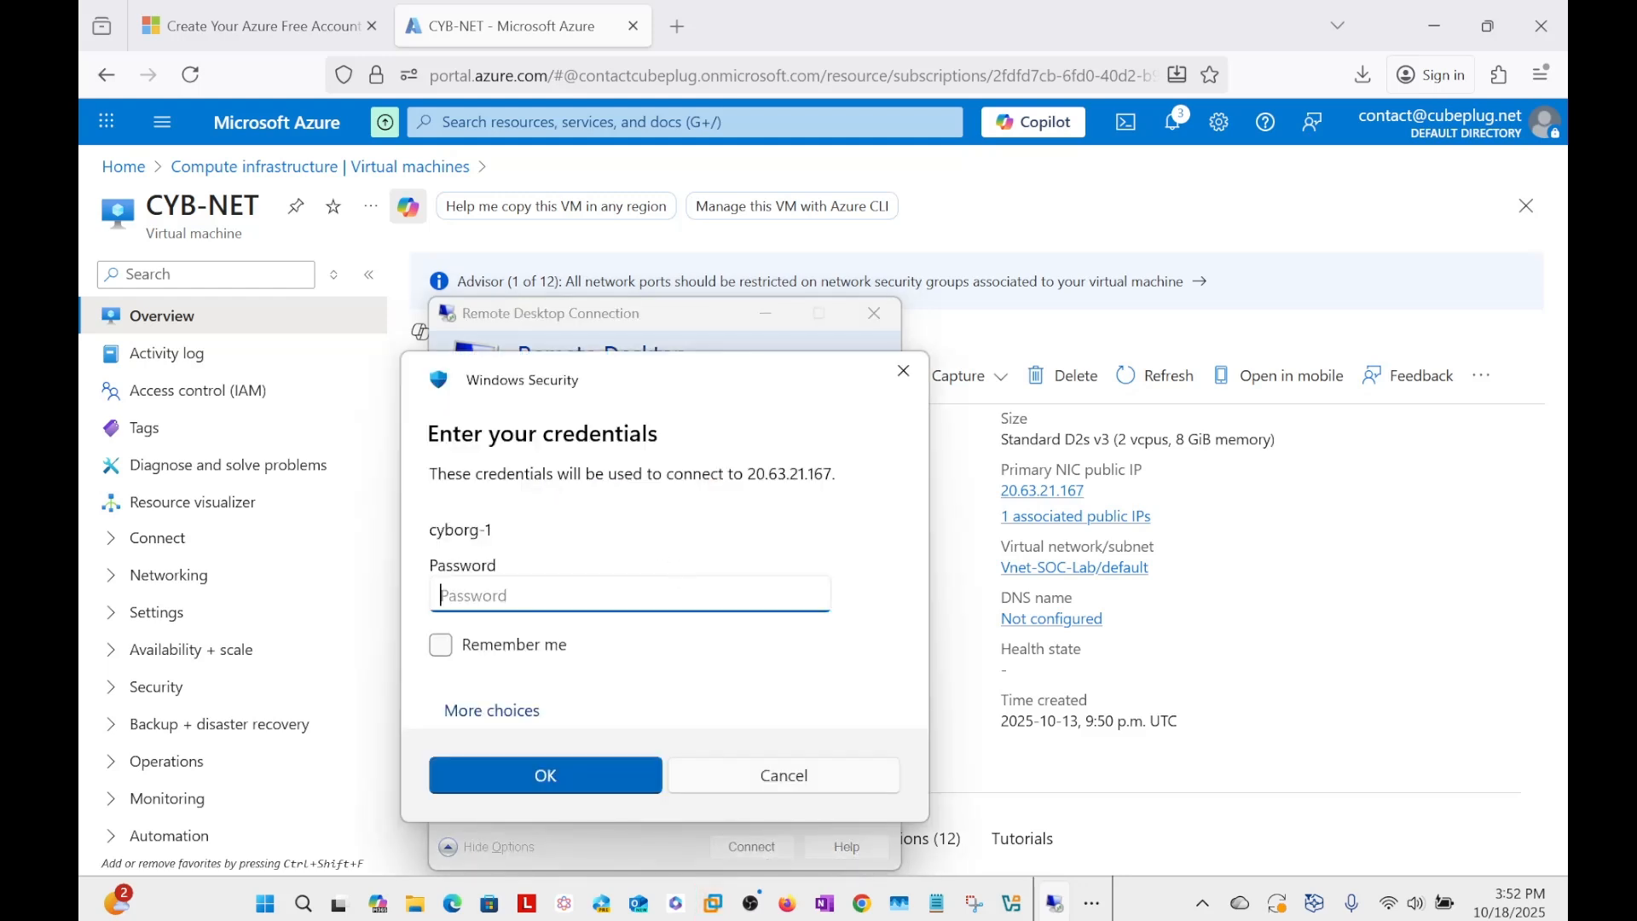
type("•••••••••••••")
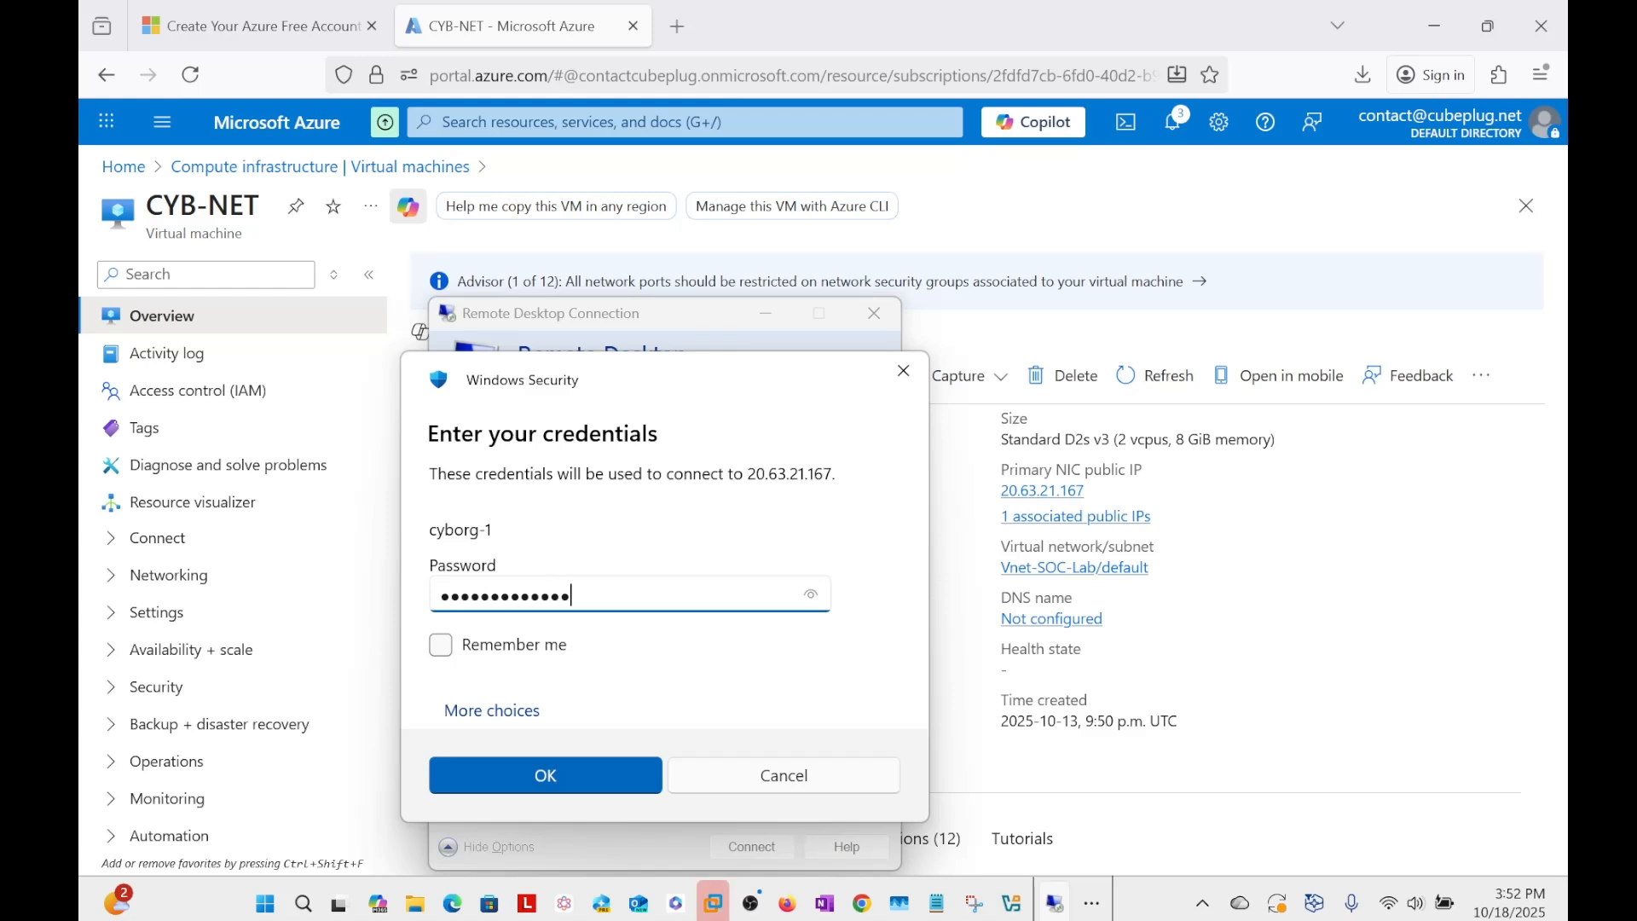
left_click(546, 776)
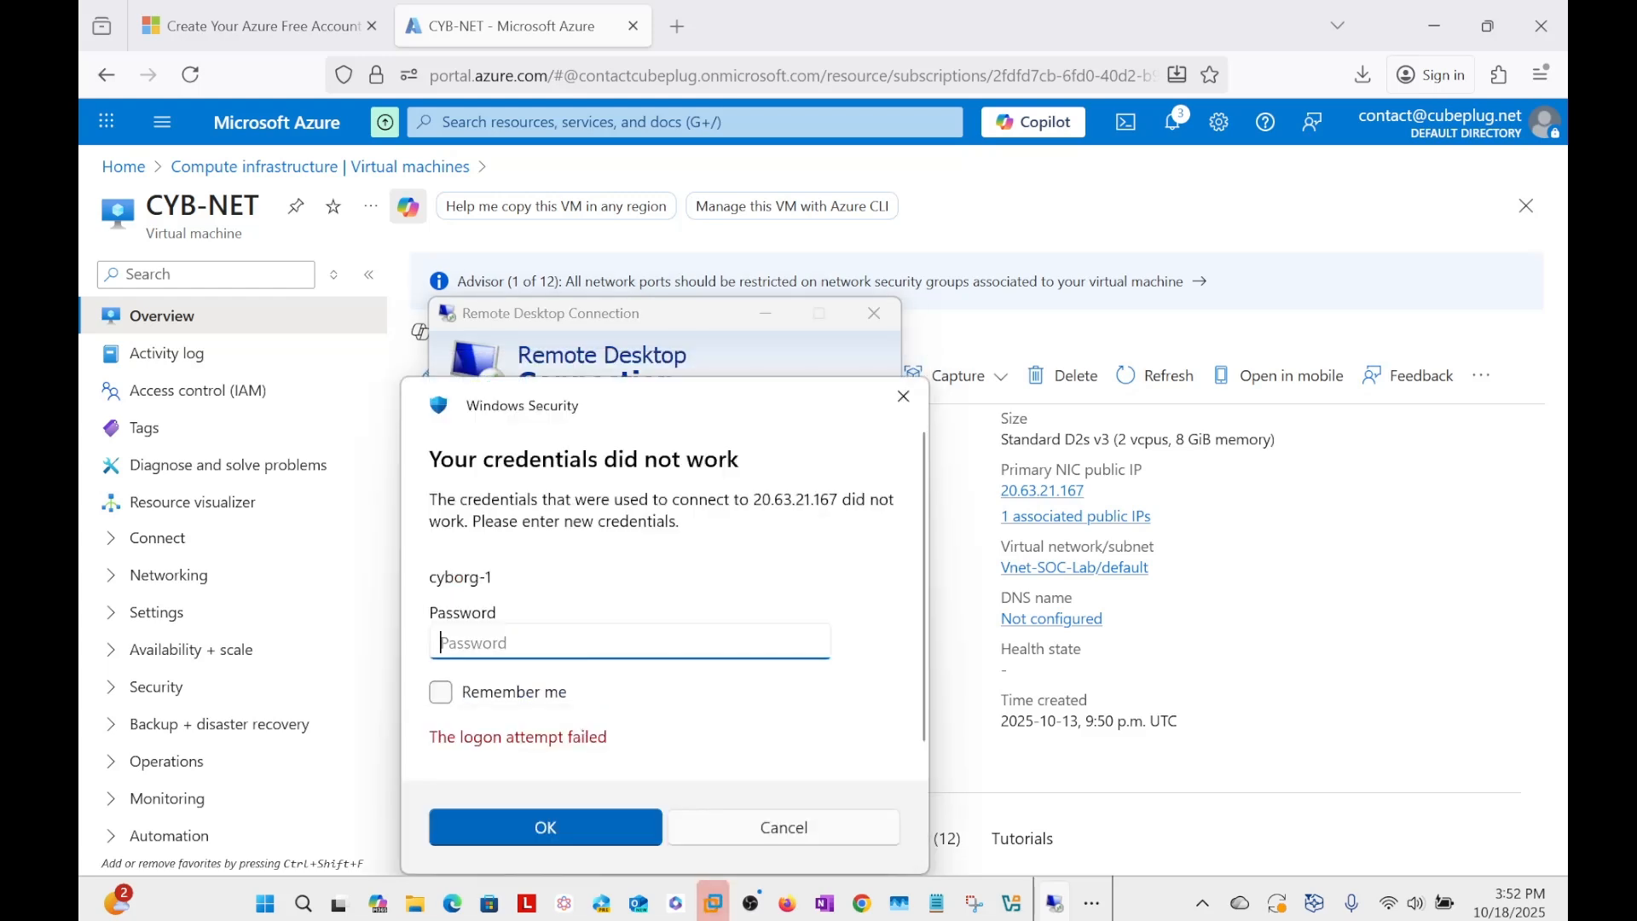
type("••••••••••••")
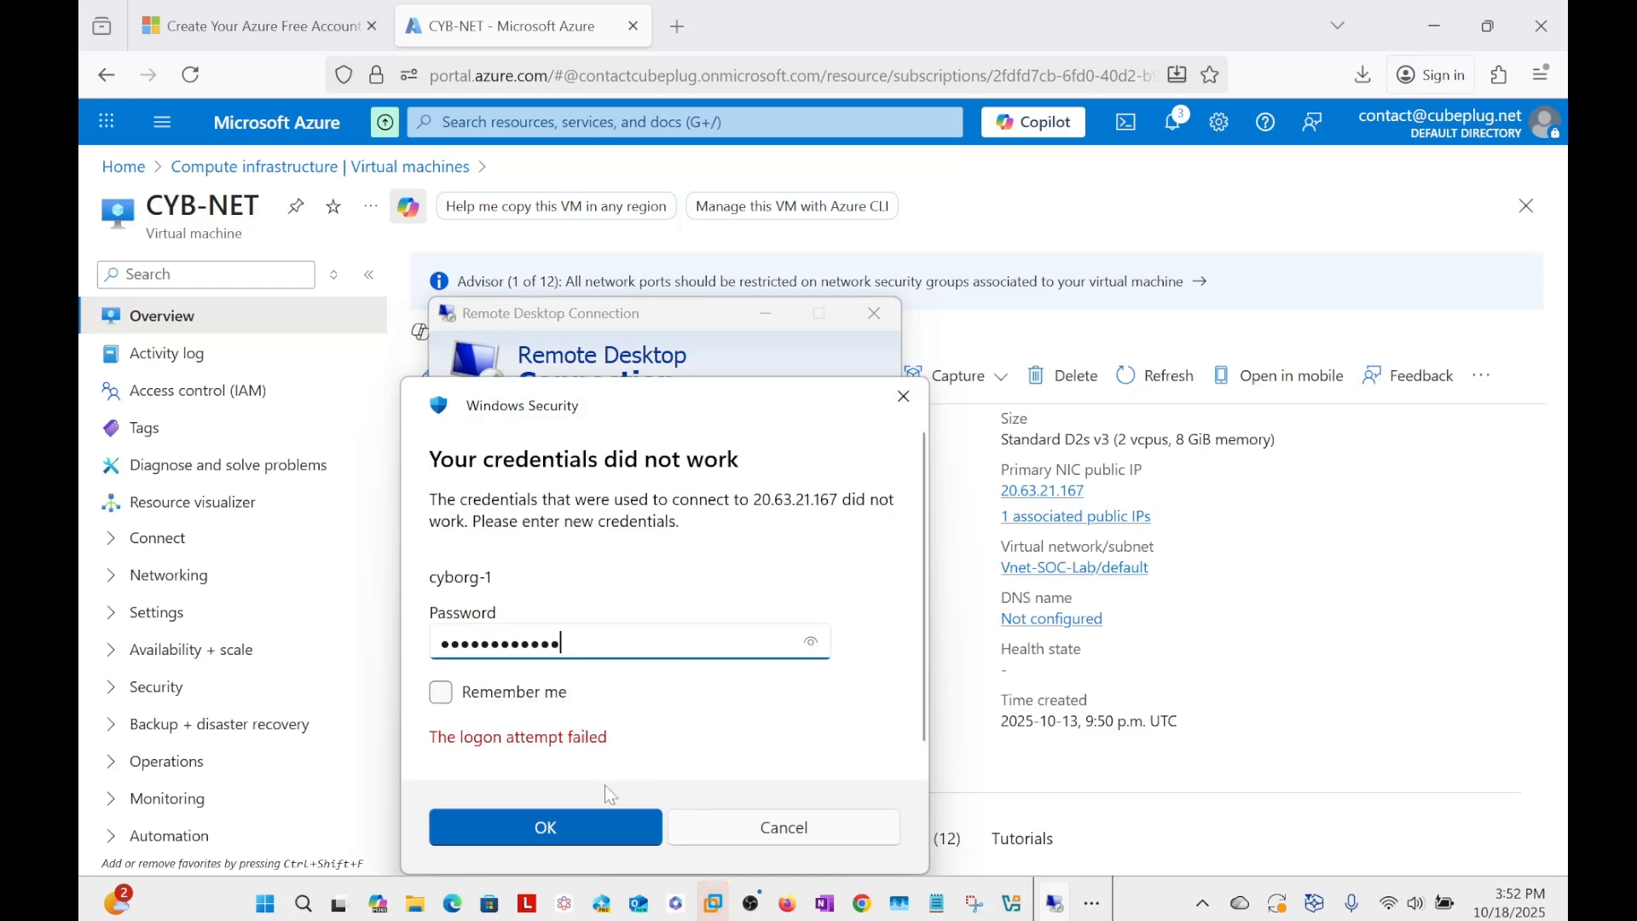
left_click(573, 831)
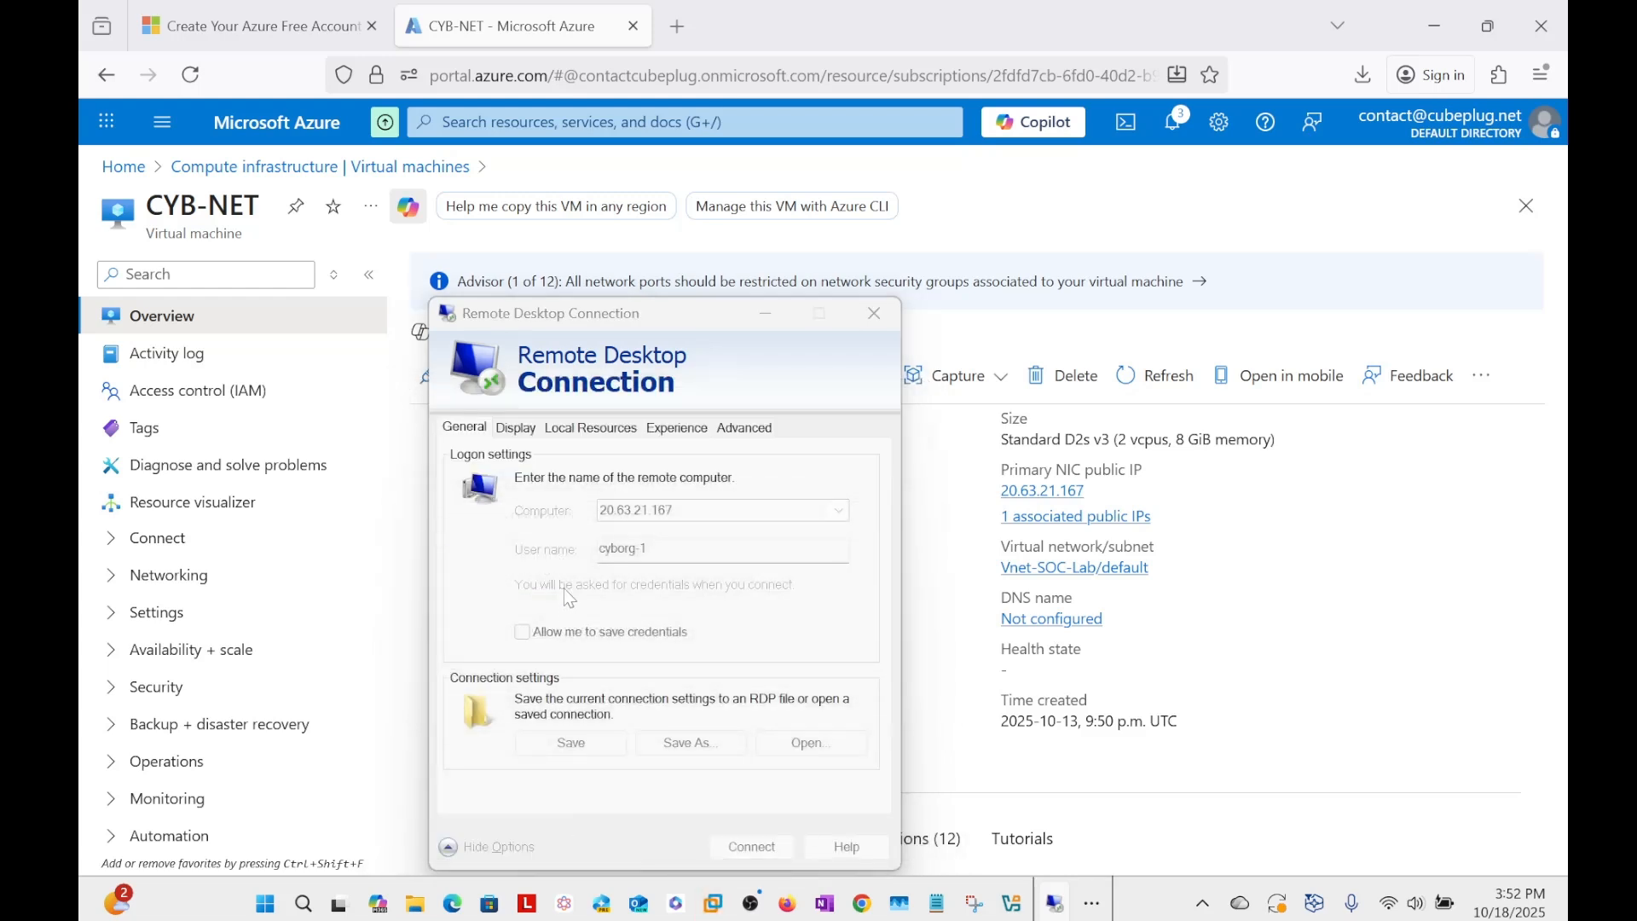
type("•••")
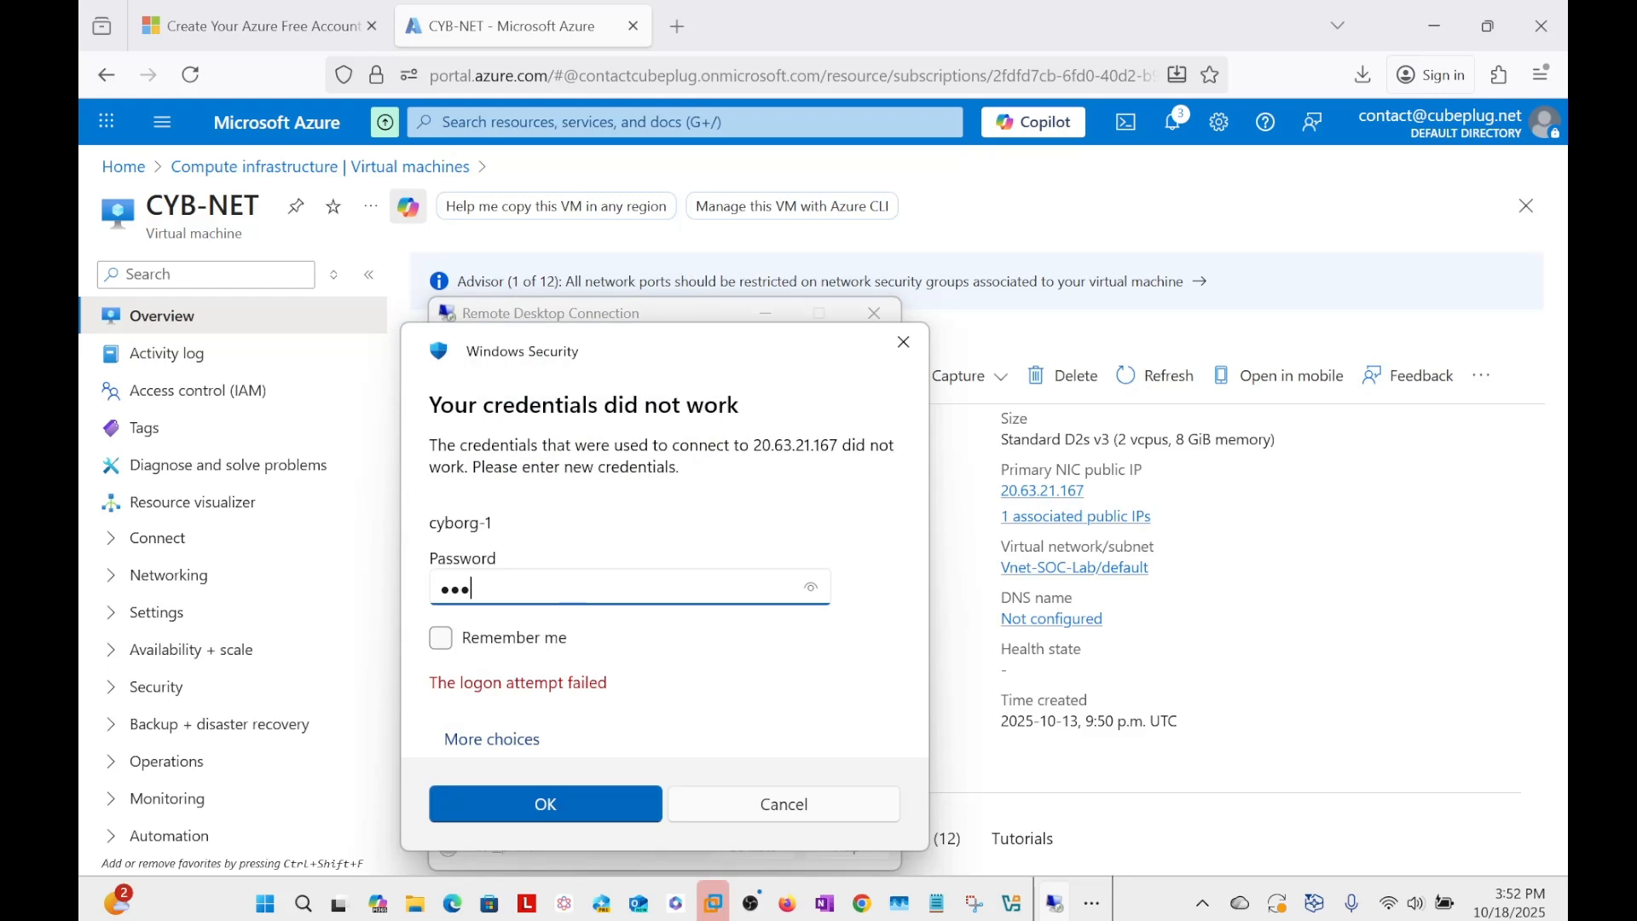
key("Caps_Lock")
type("•••••")
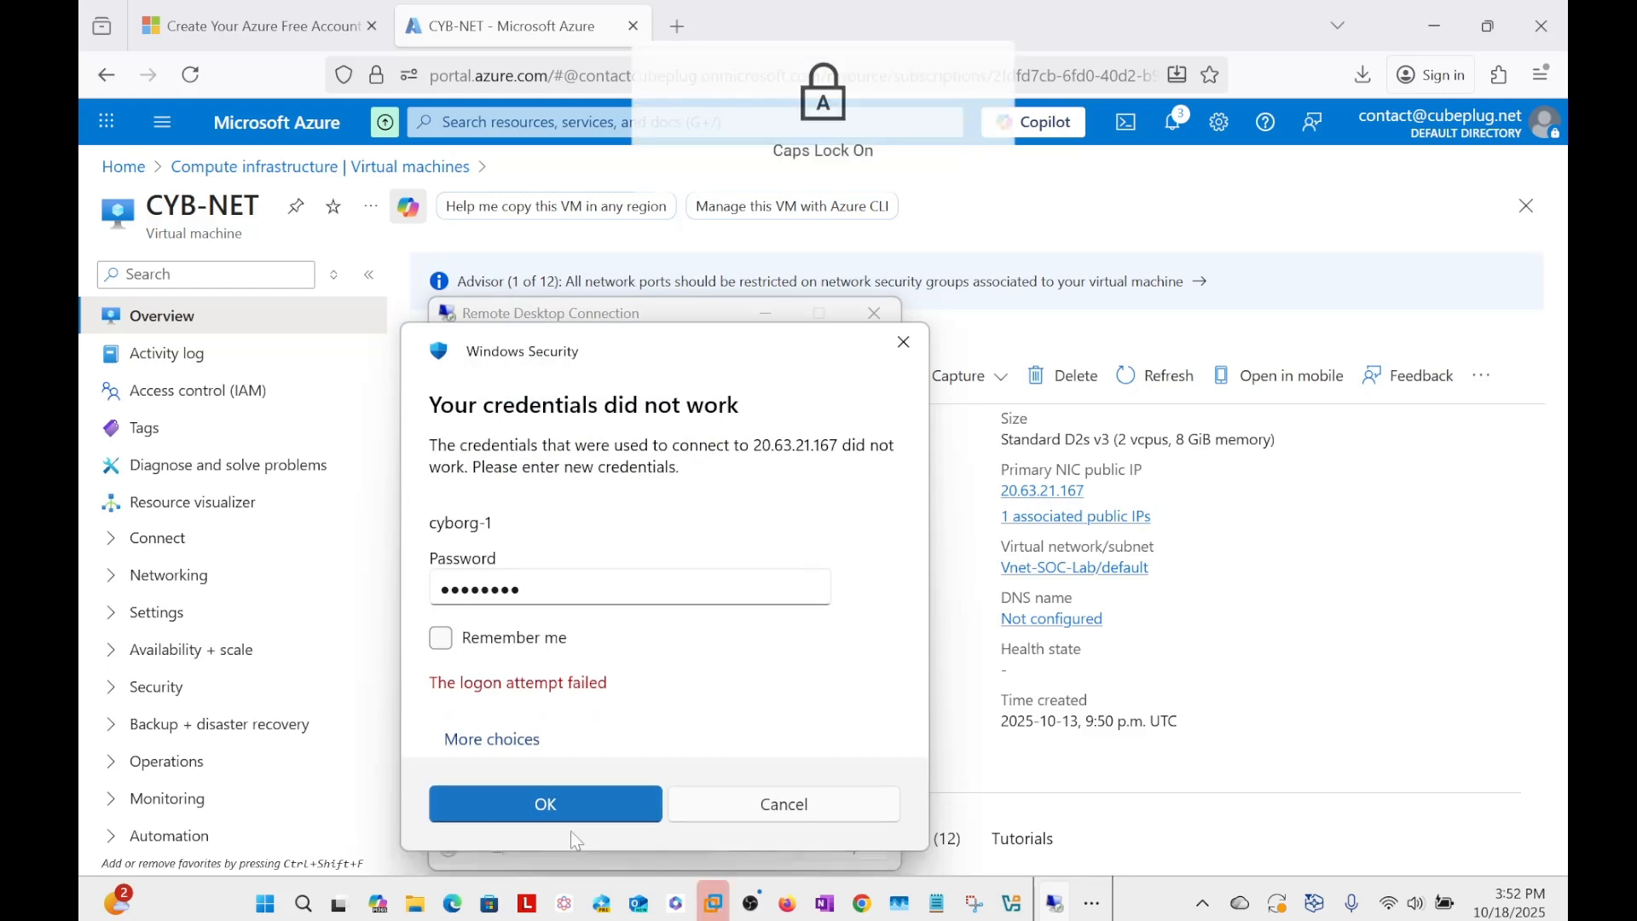
left_click(571, 831)
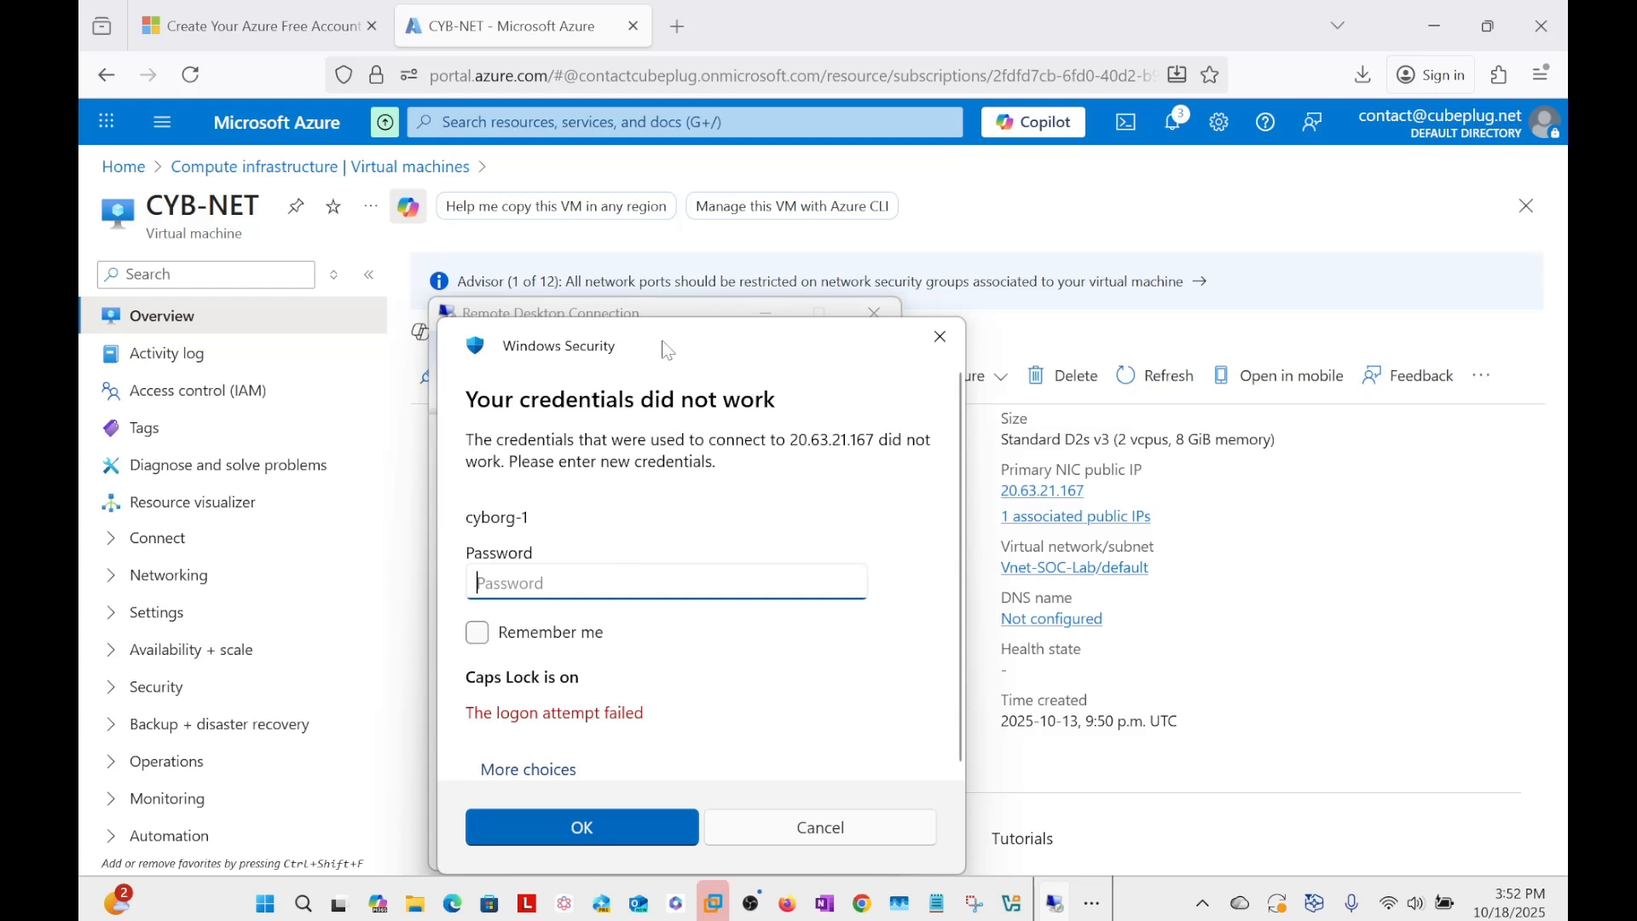
Dismiss the credentials prompt for cyborg-1 and set the user name to cyborg.
left_click_drag(662, 347, 1036, 400)
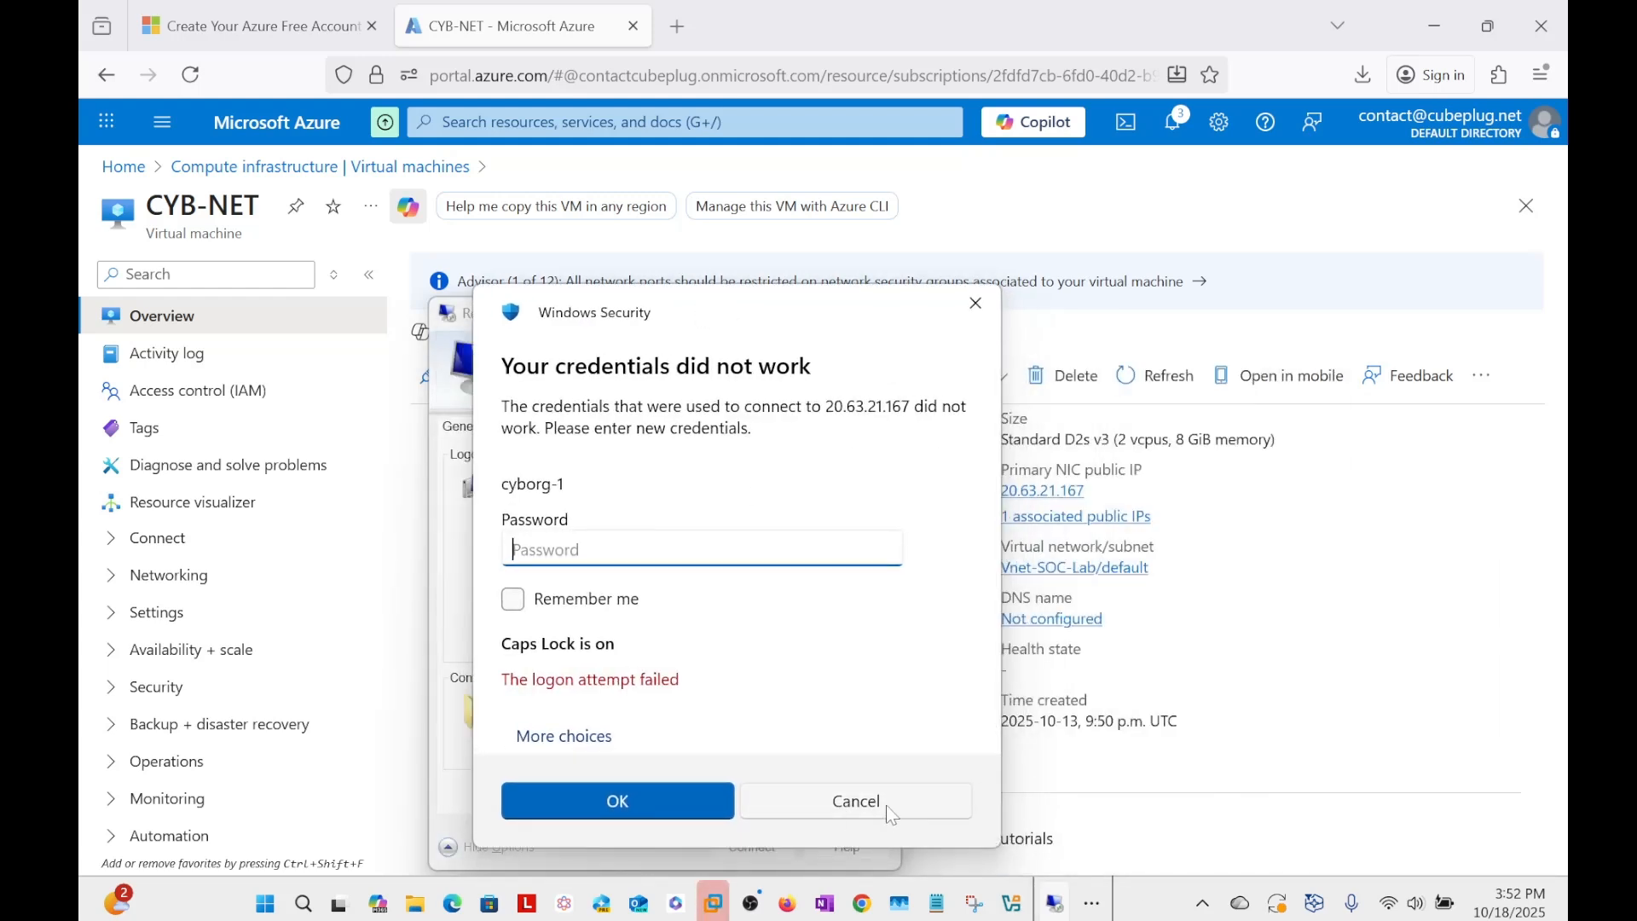
key("Caps_Lock")
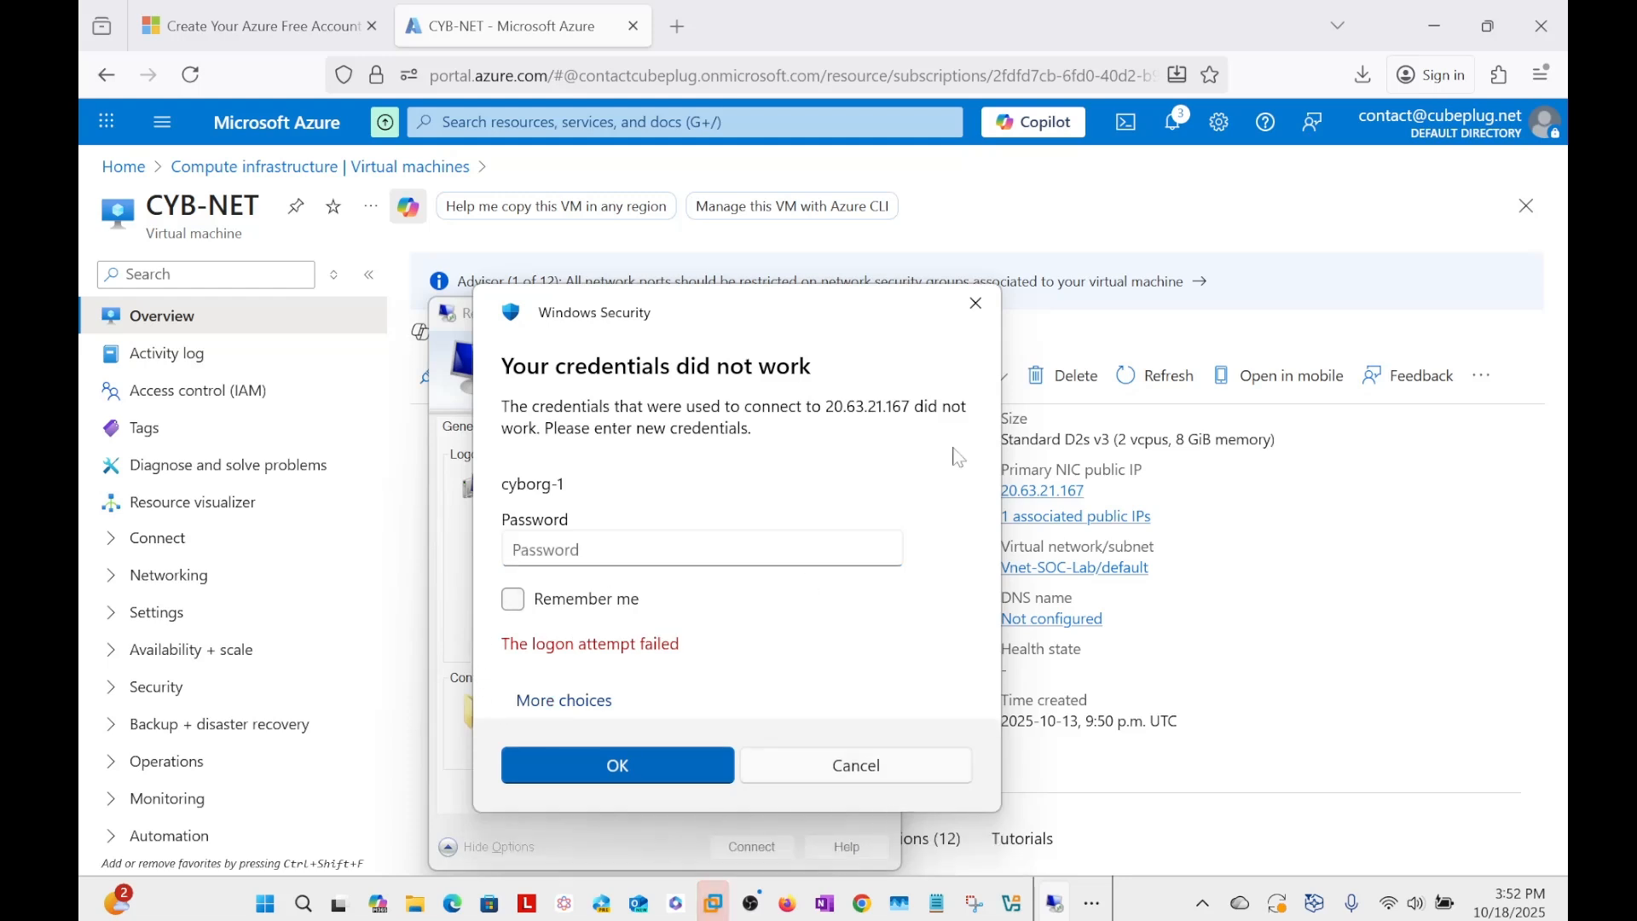
left_click(975, 307)
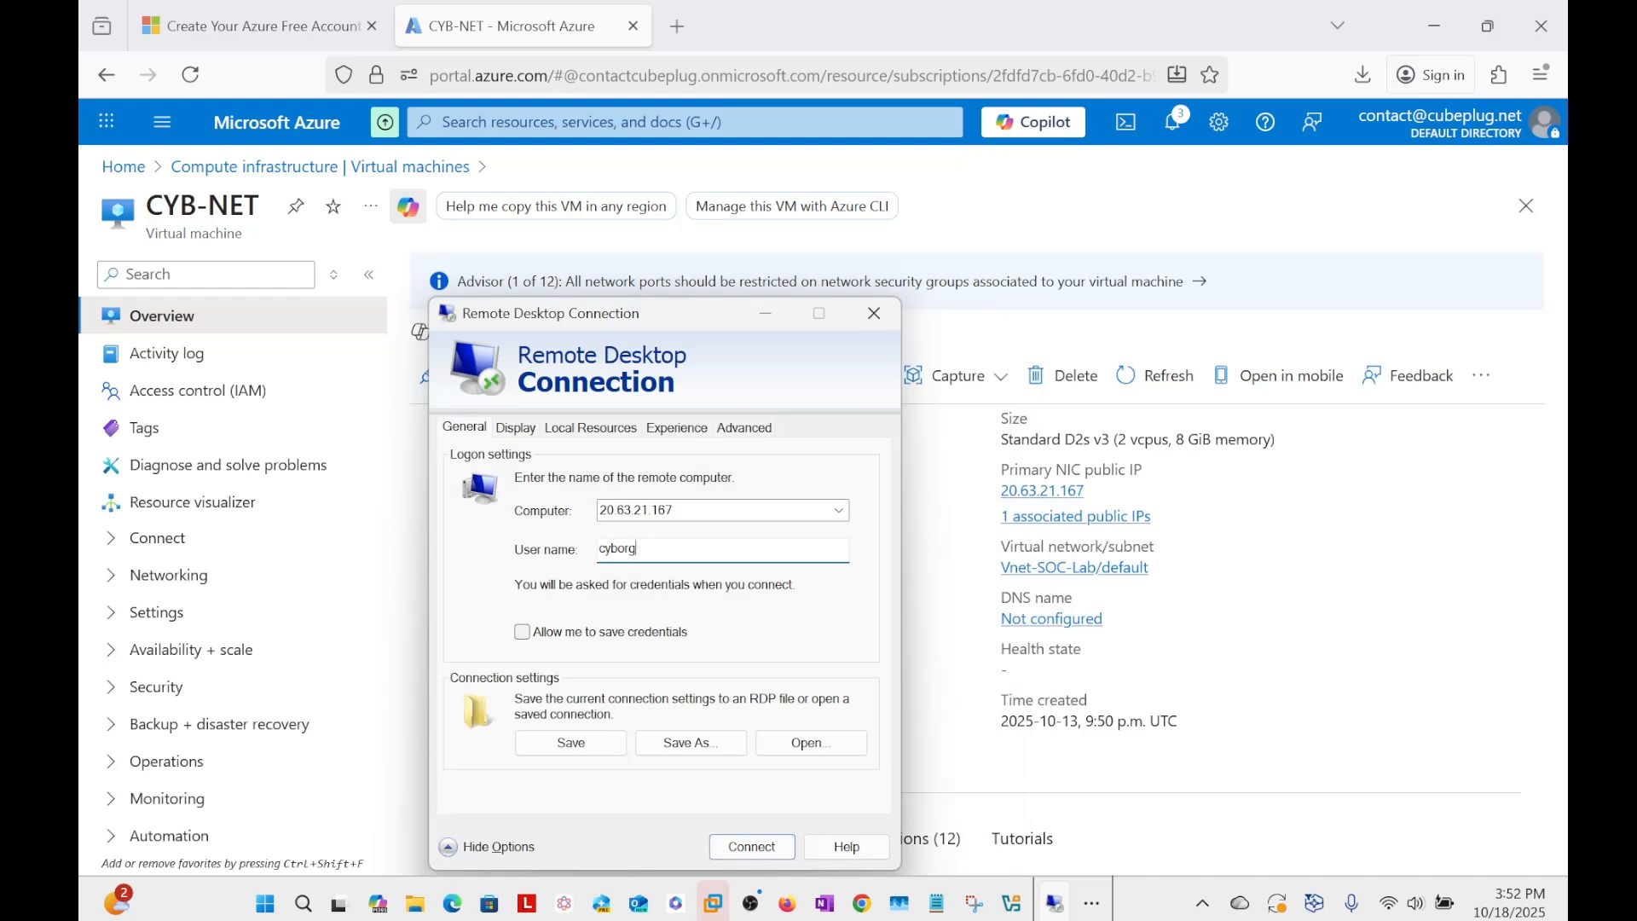
Connect to the VM at 20.63.21.167 as cyborg with the account password, and proceed despite the certificate warning.
left_click(744, 848)
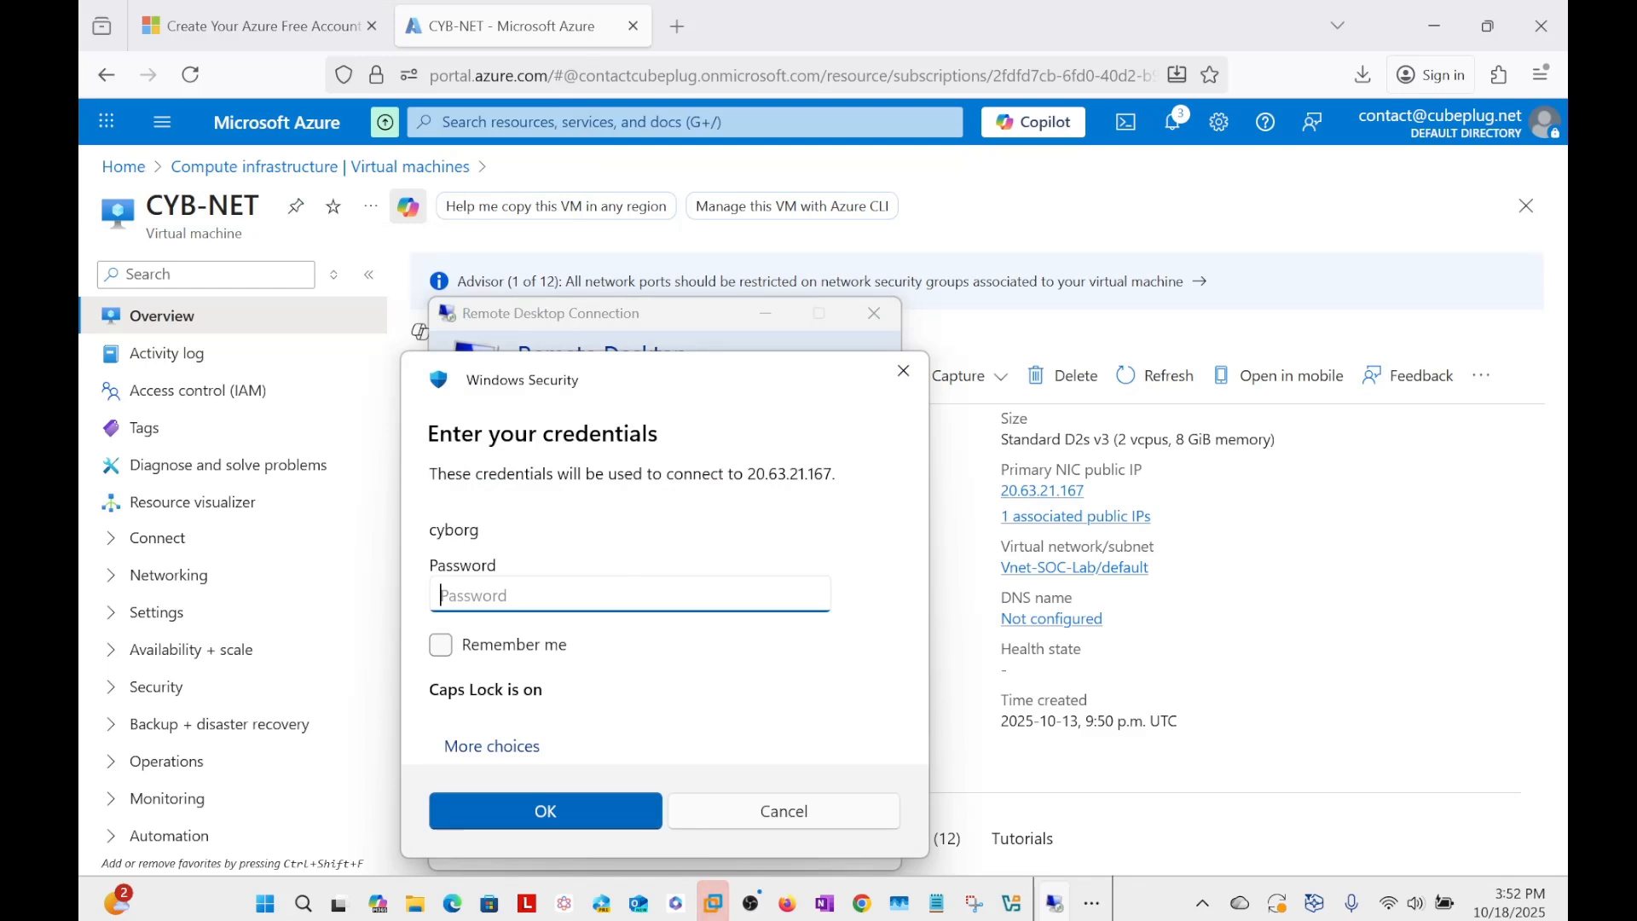
type("P")
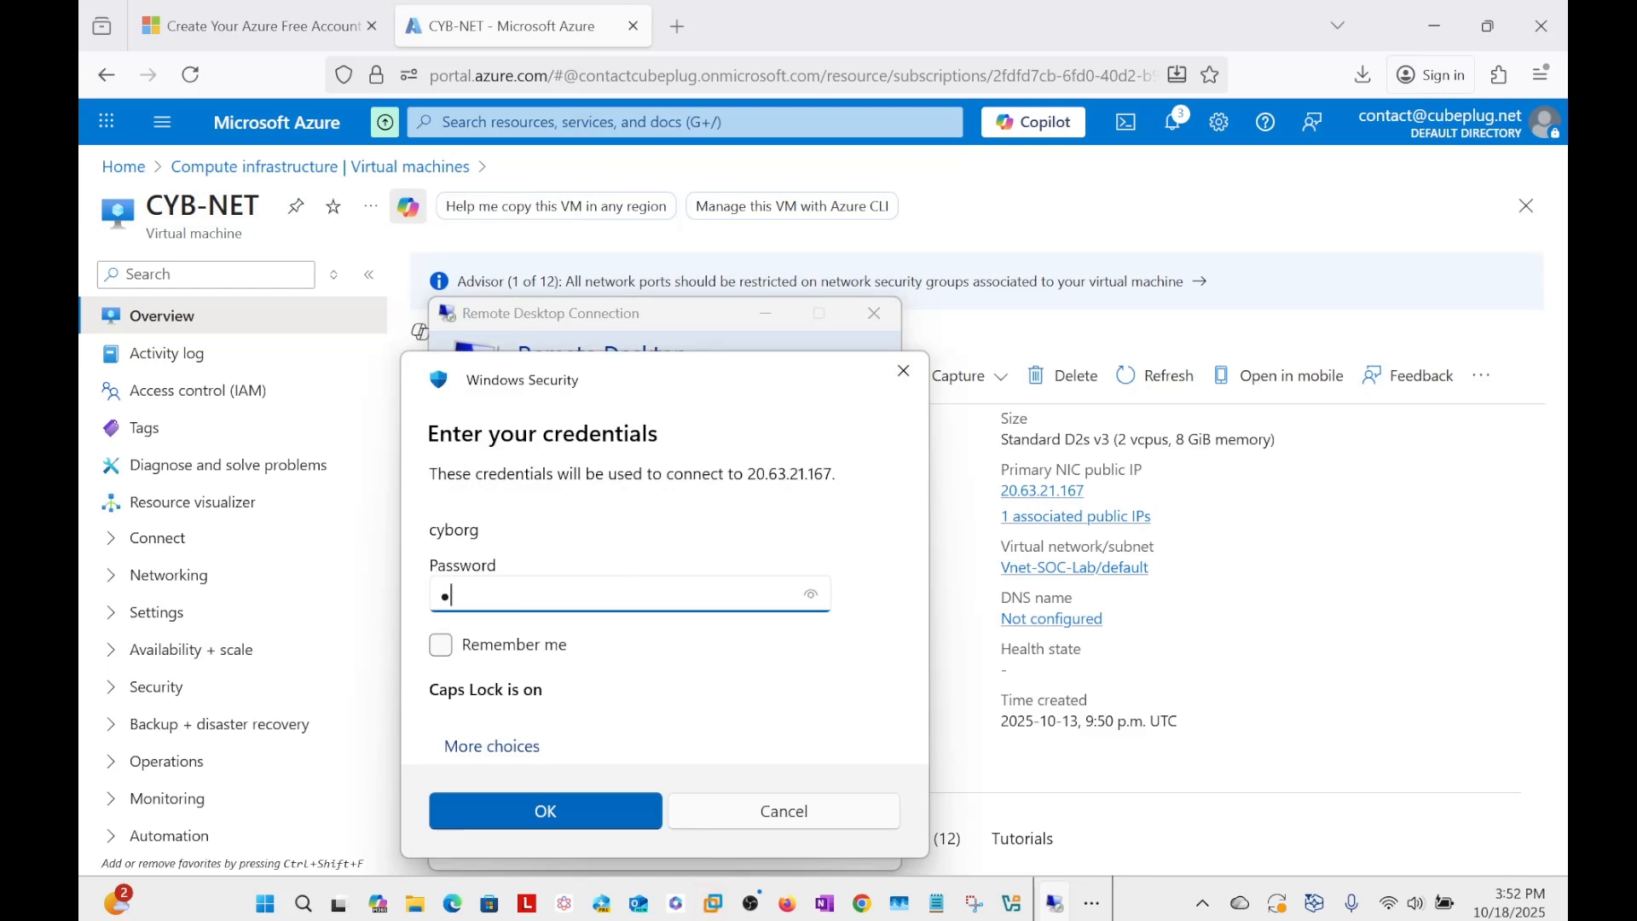
key("BackSpace")
type("•")
key("Caps_Lock")
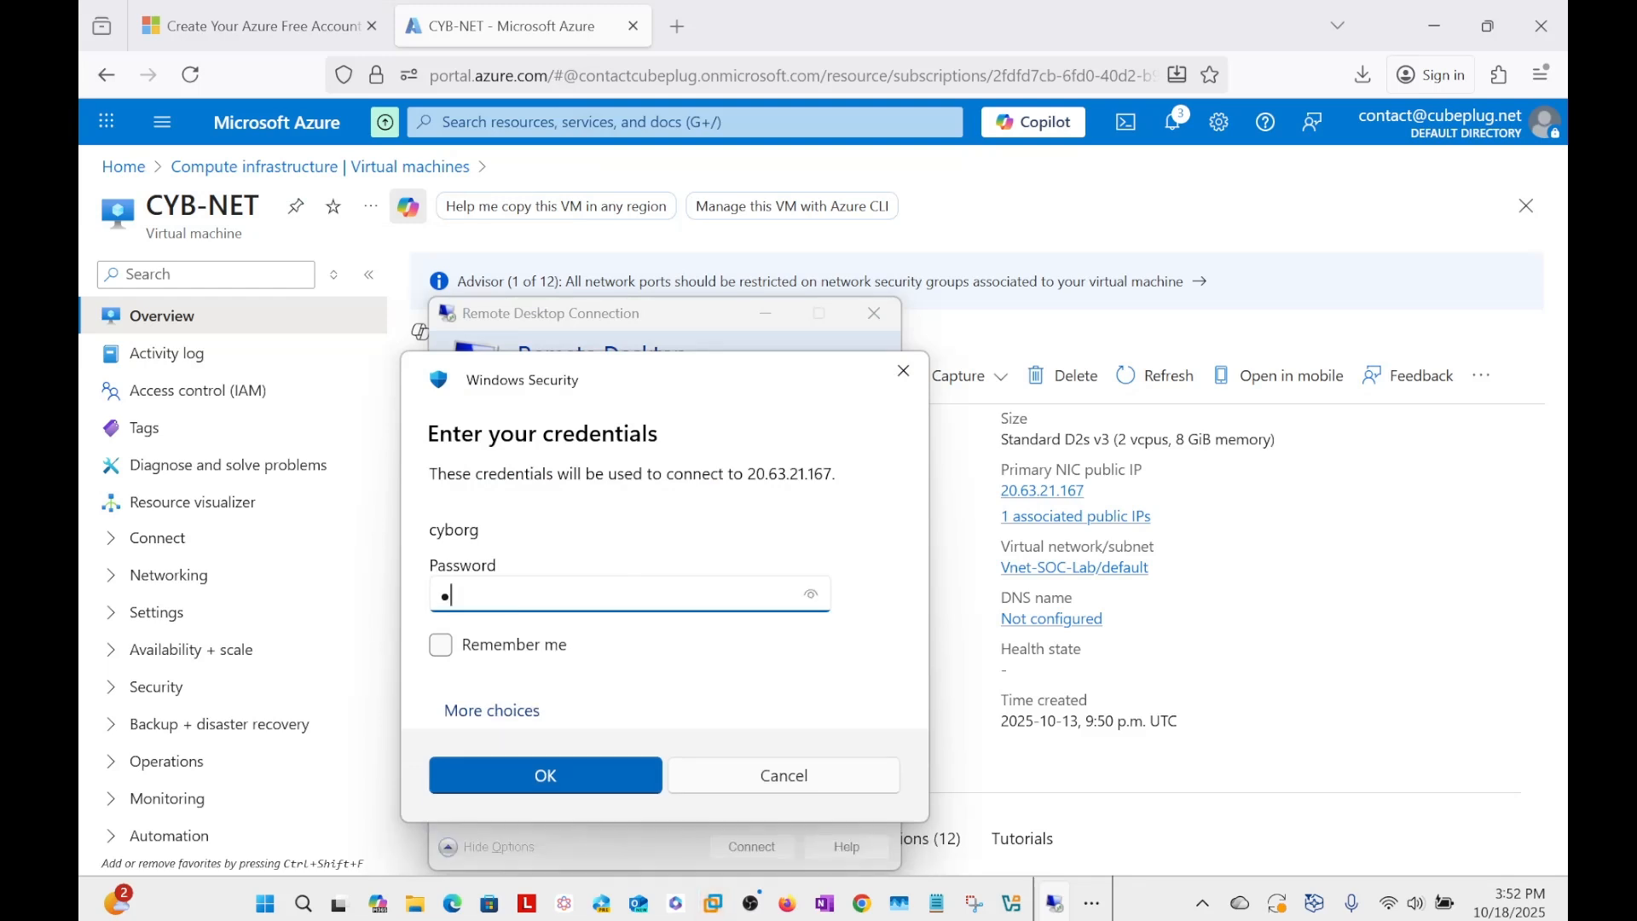
type("••••••")
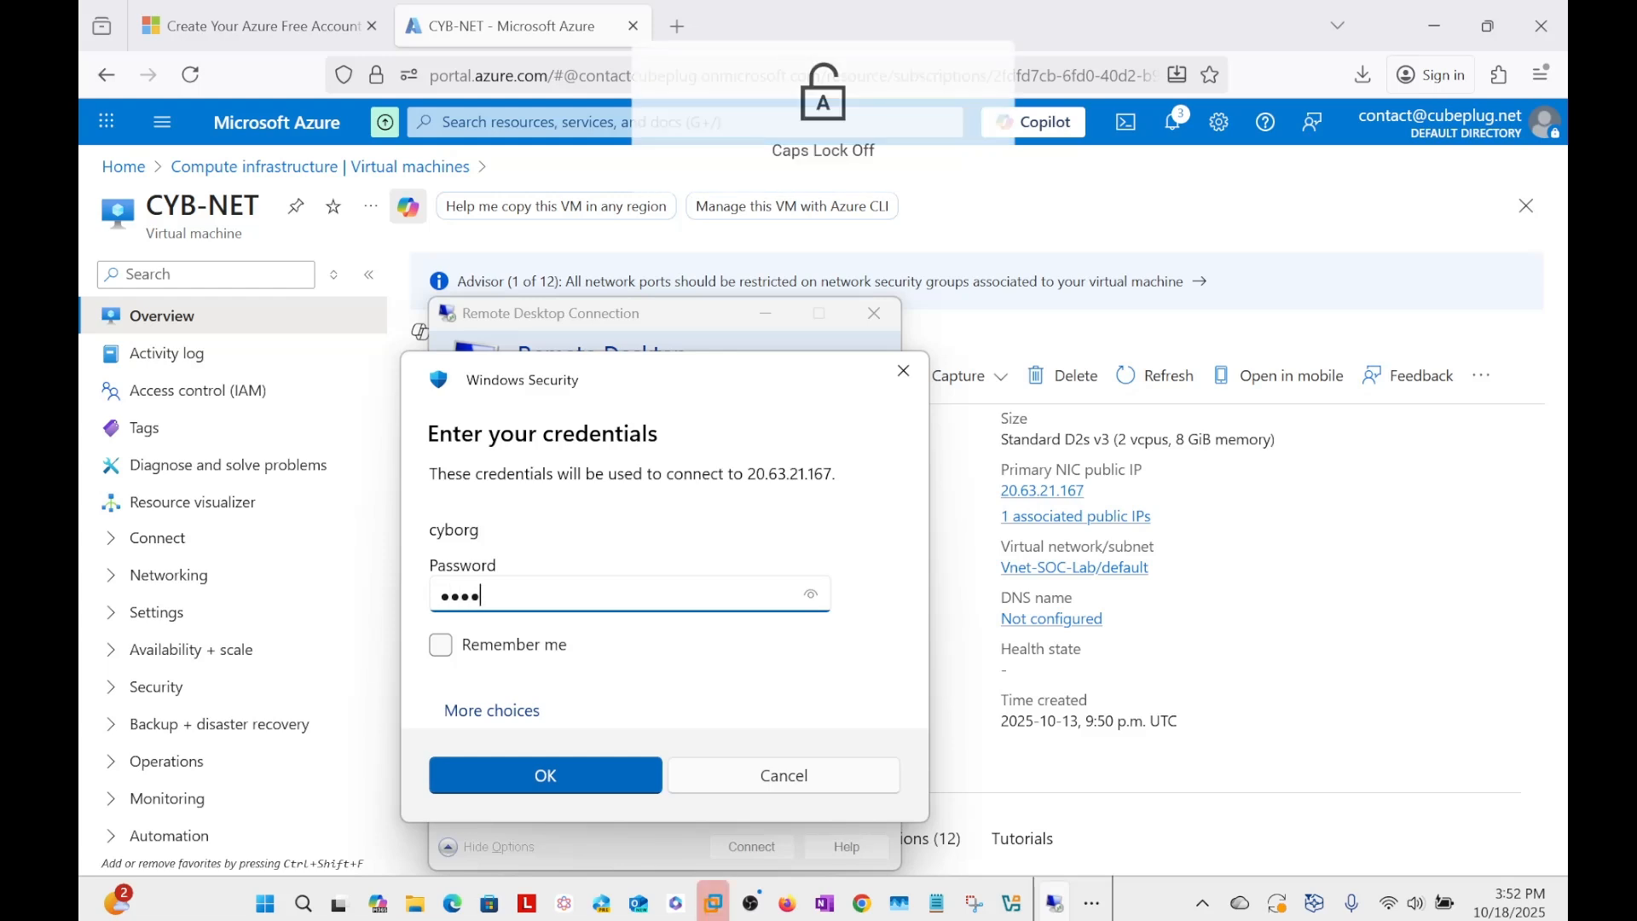
type("••••")
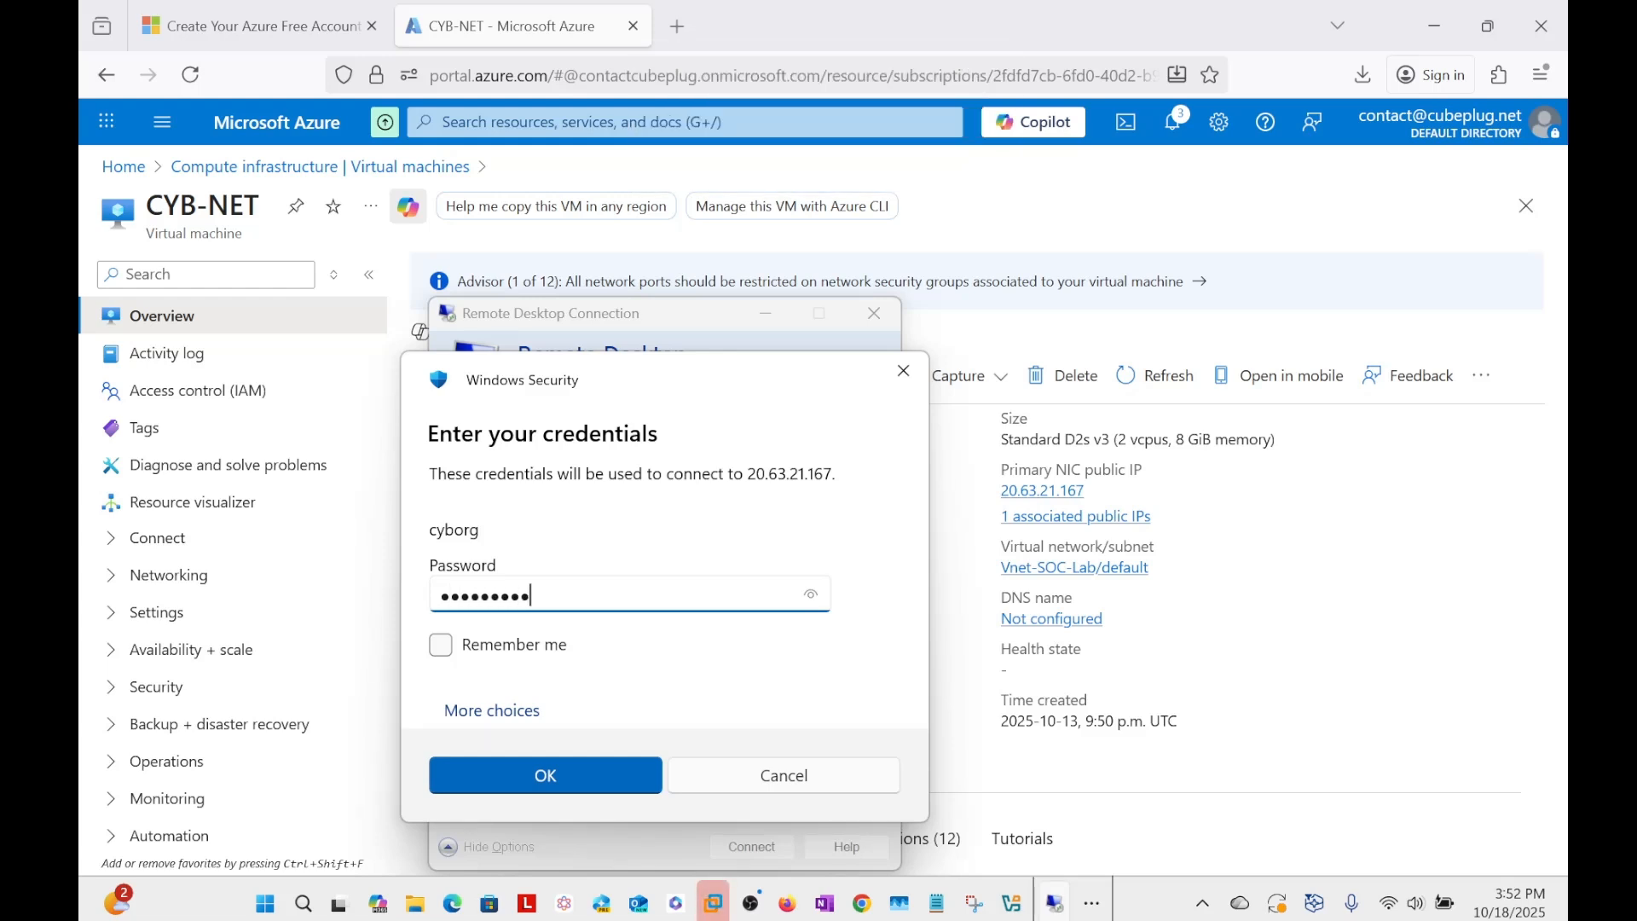
type("•••••")
key("Return")
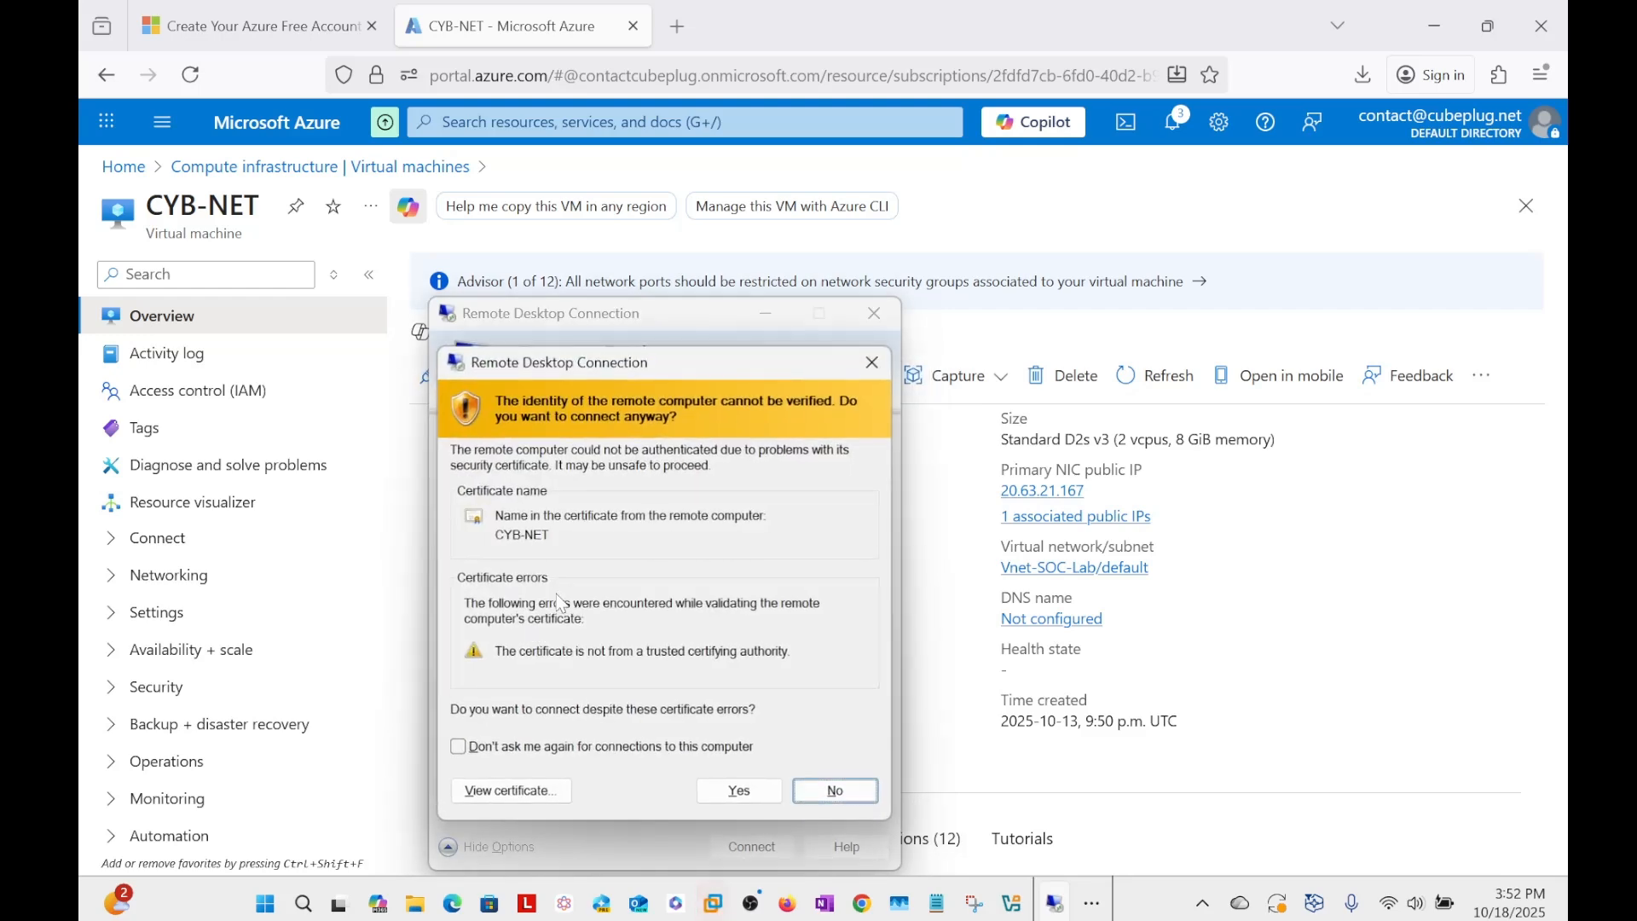
left_click(735, 792)
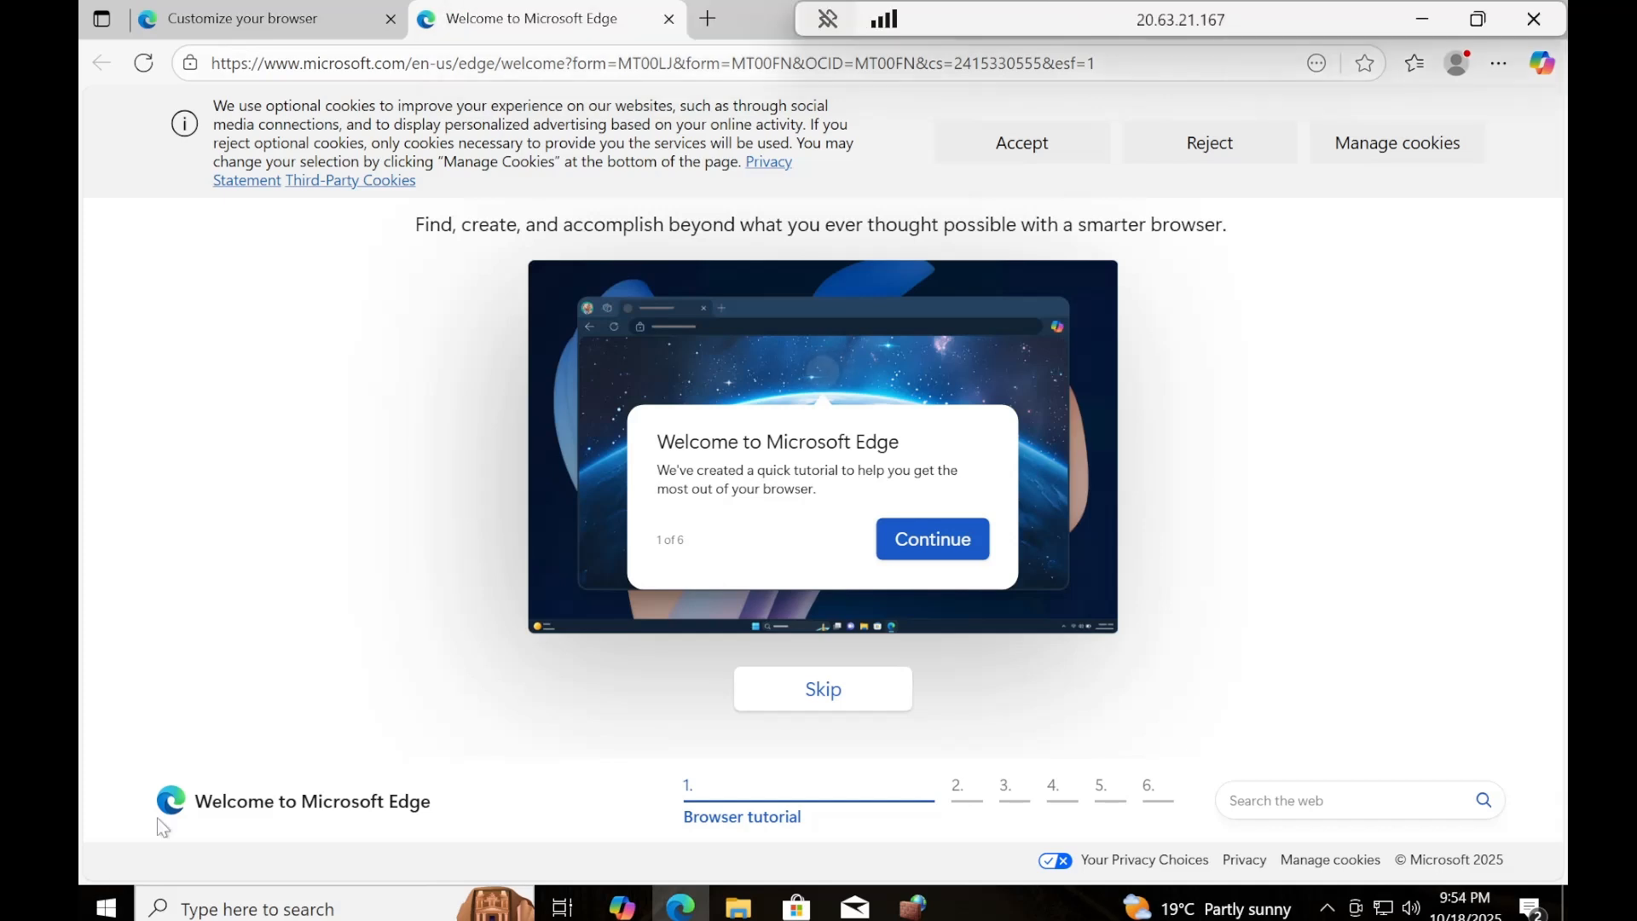
Open Event Viewer maximized in the remote session and display the Security log under Windows Logs.
left_click(107, 908)
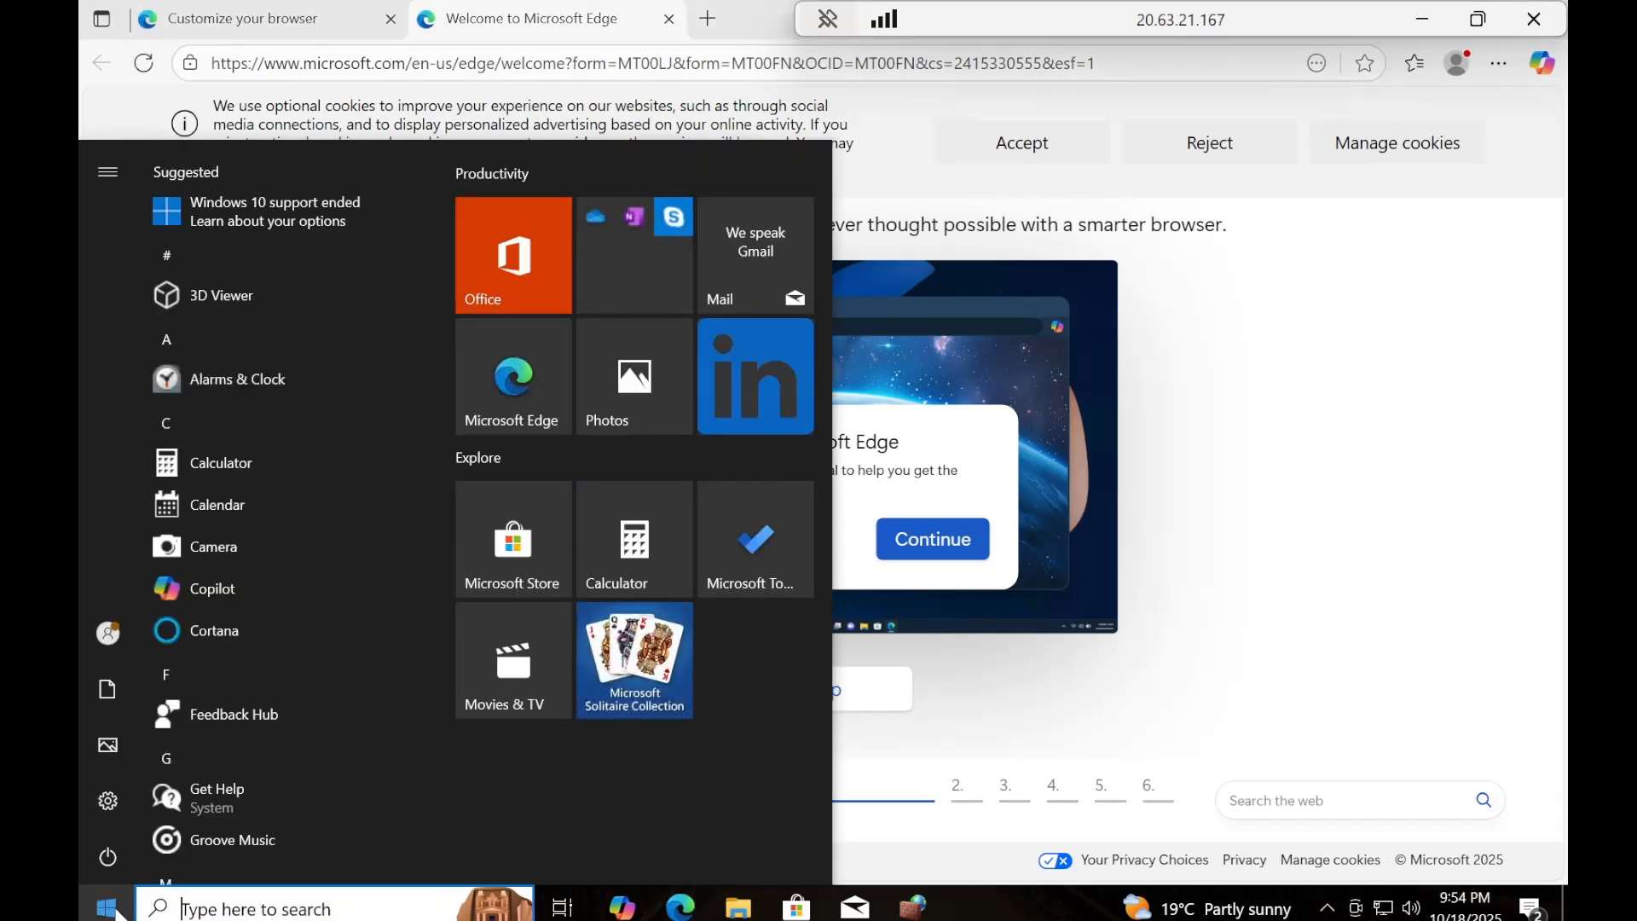
type("e")
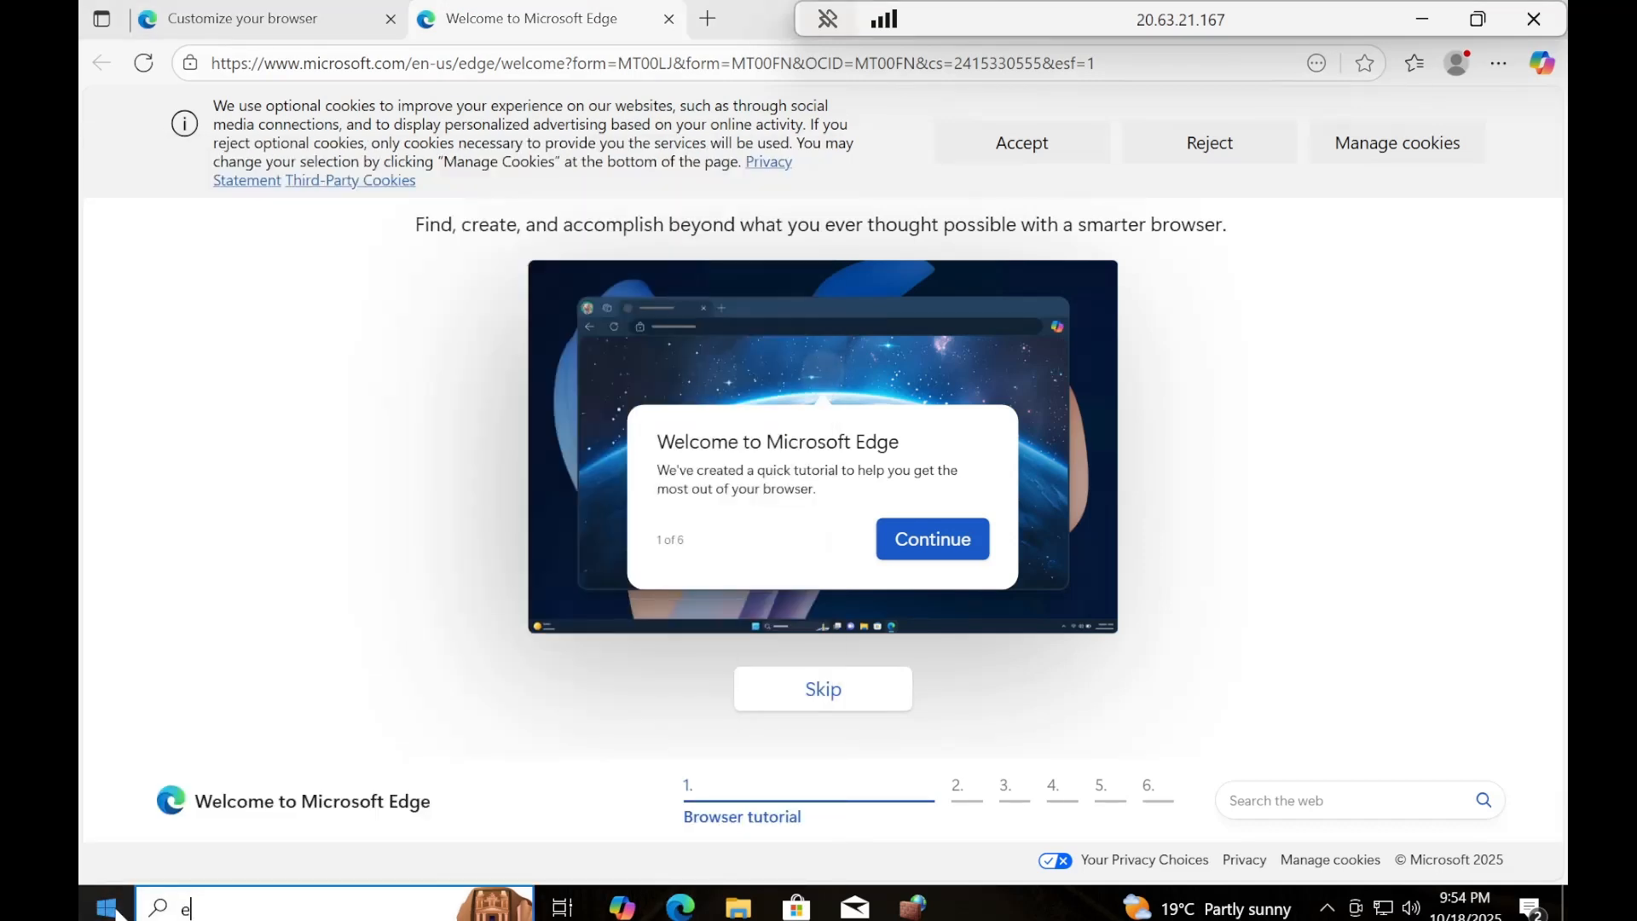
type("vent")
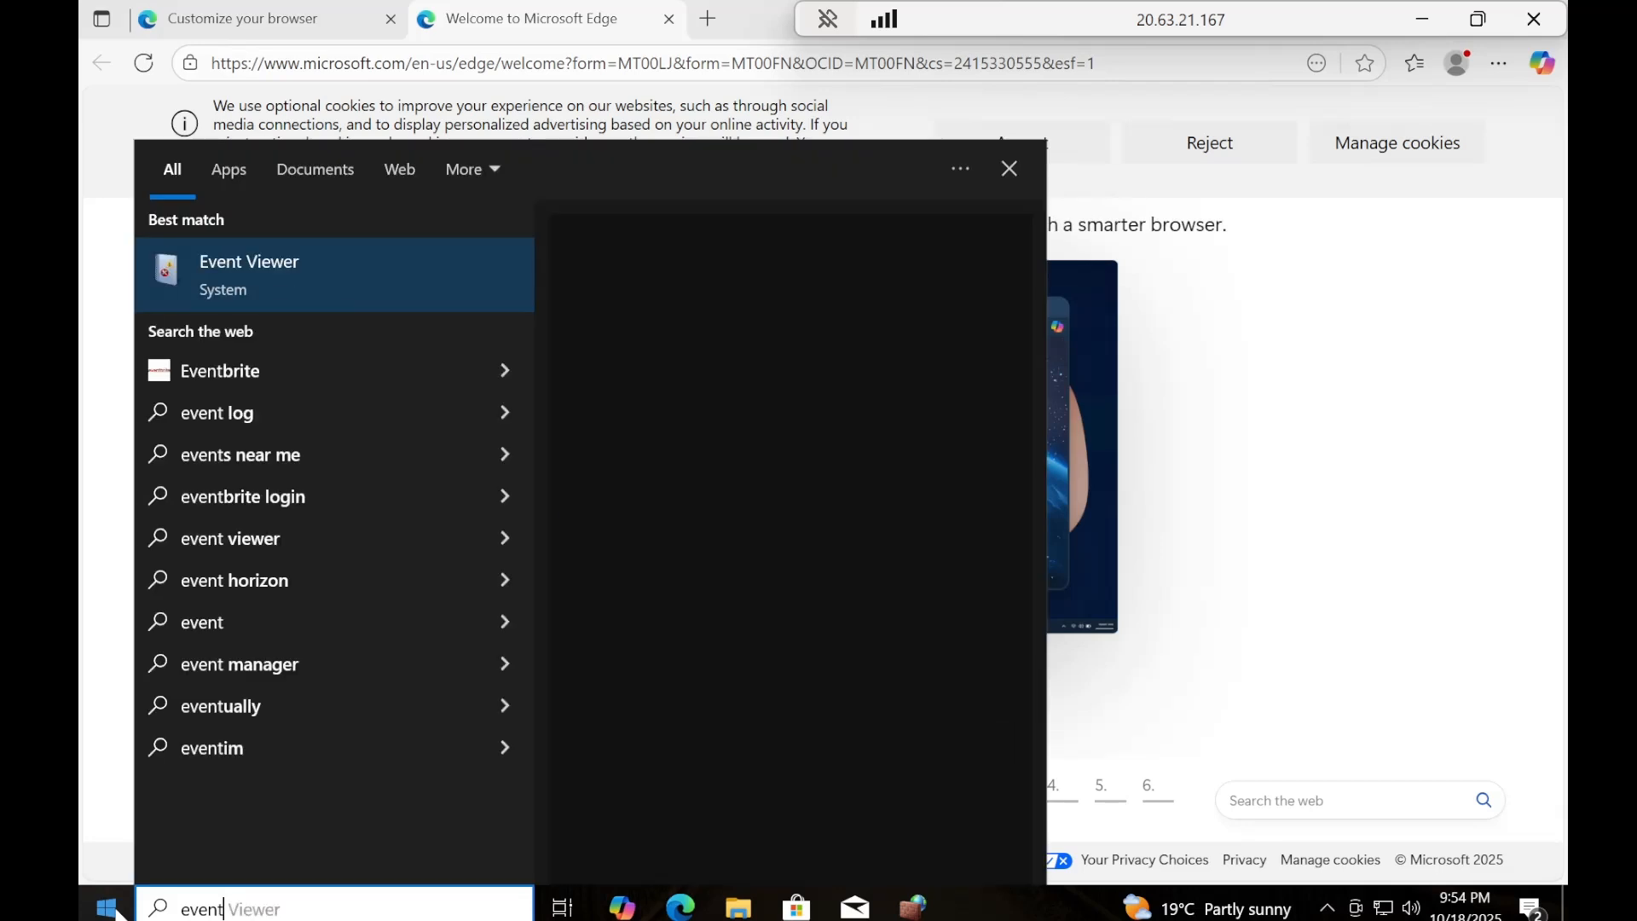
type(" v")
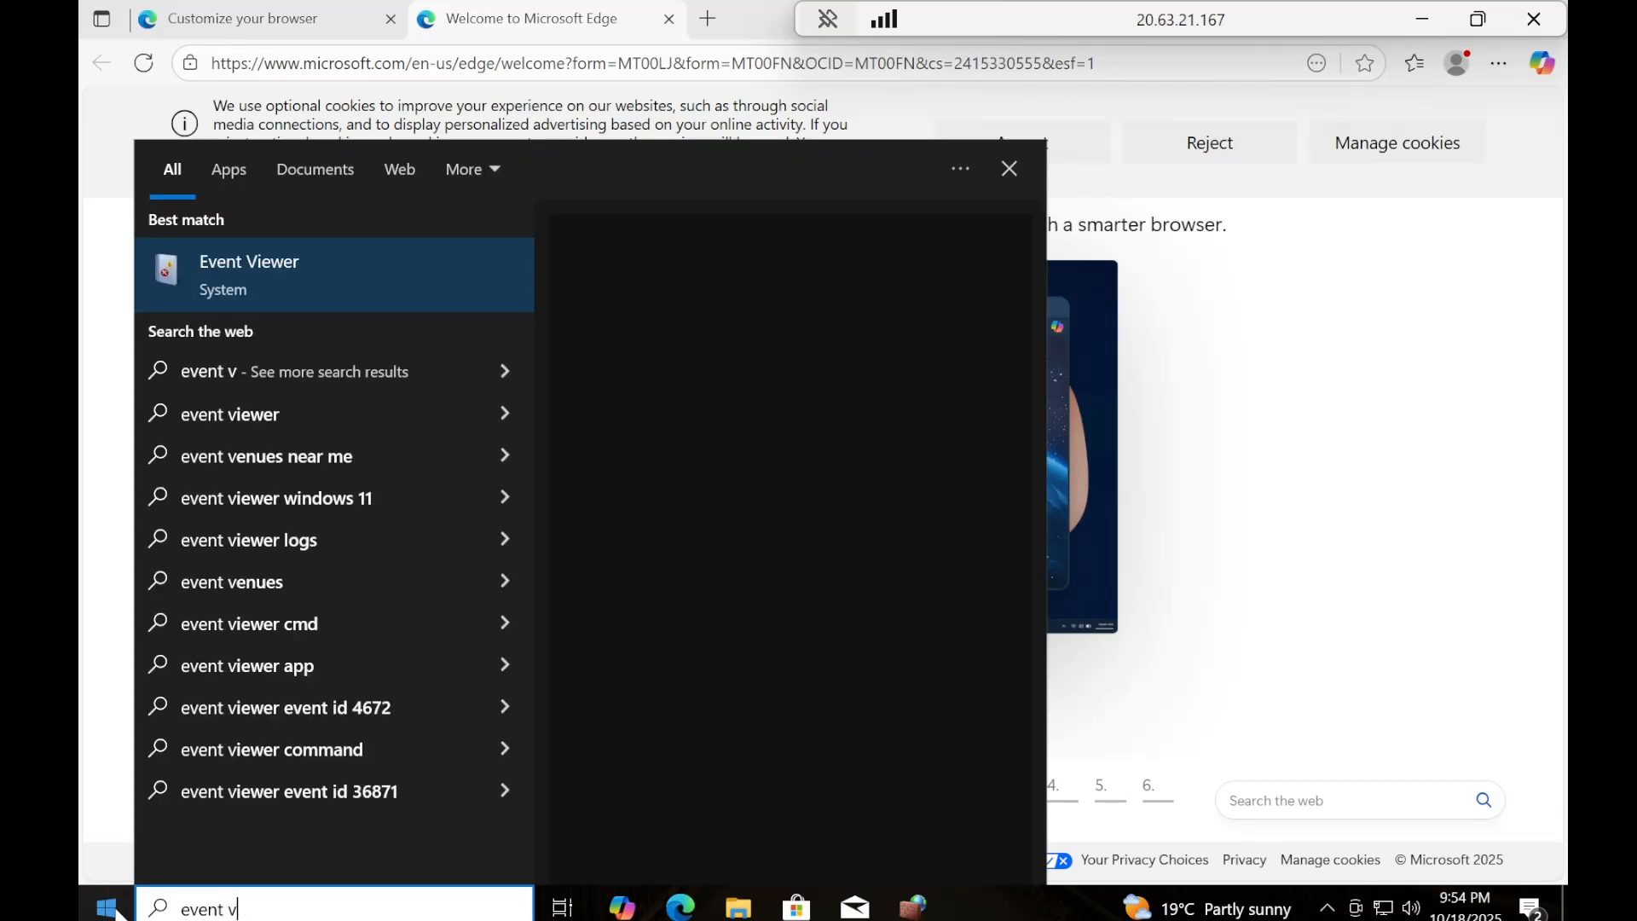
type("iewer")
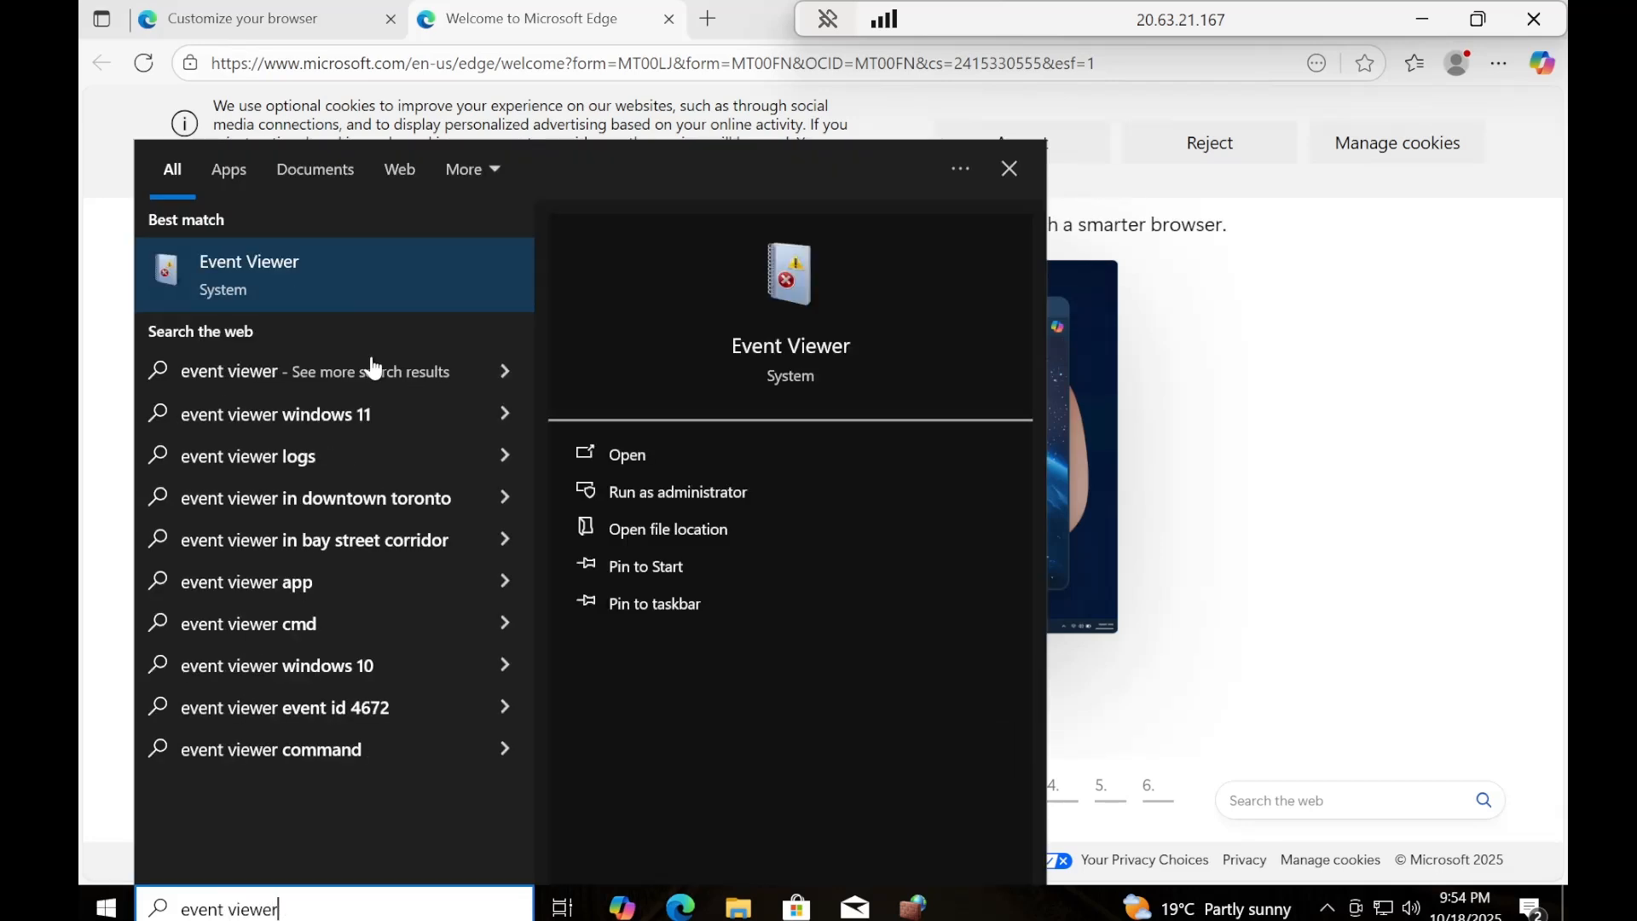
left_click(373, 291)
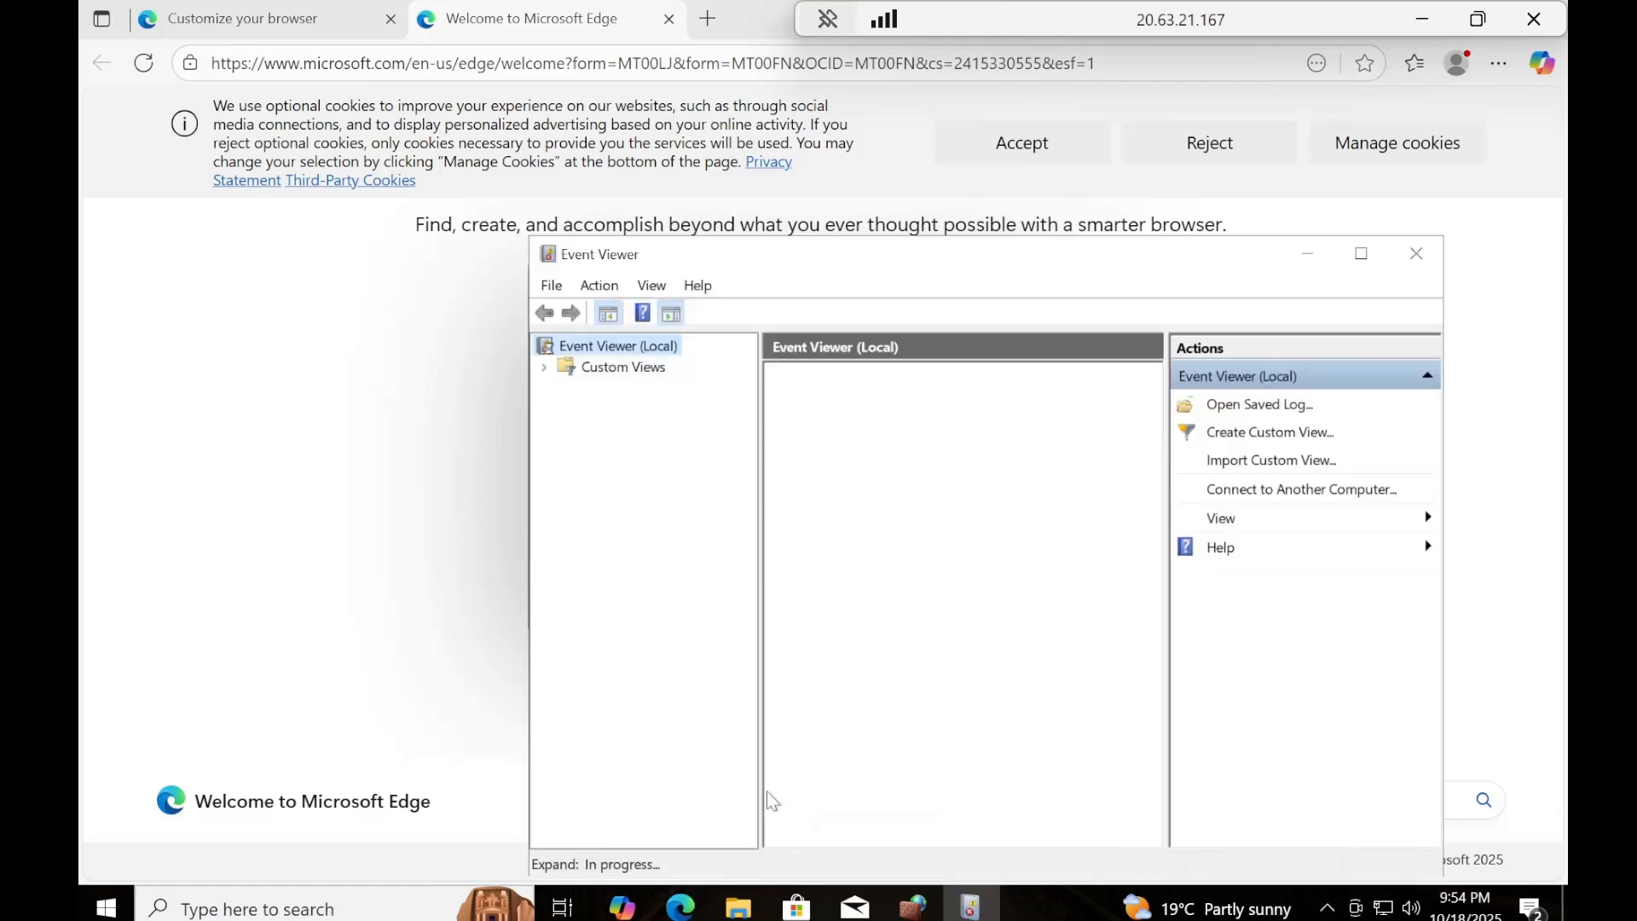
left_click(1362, 255)
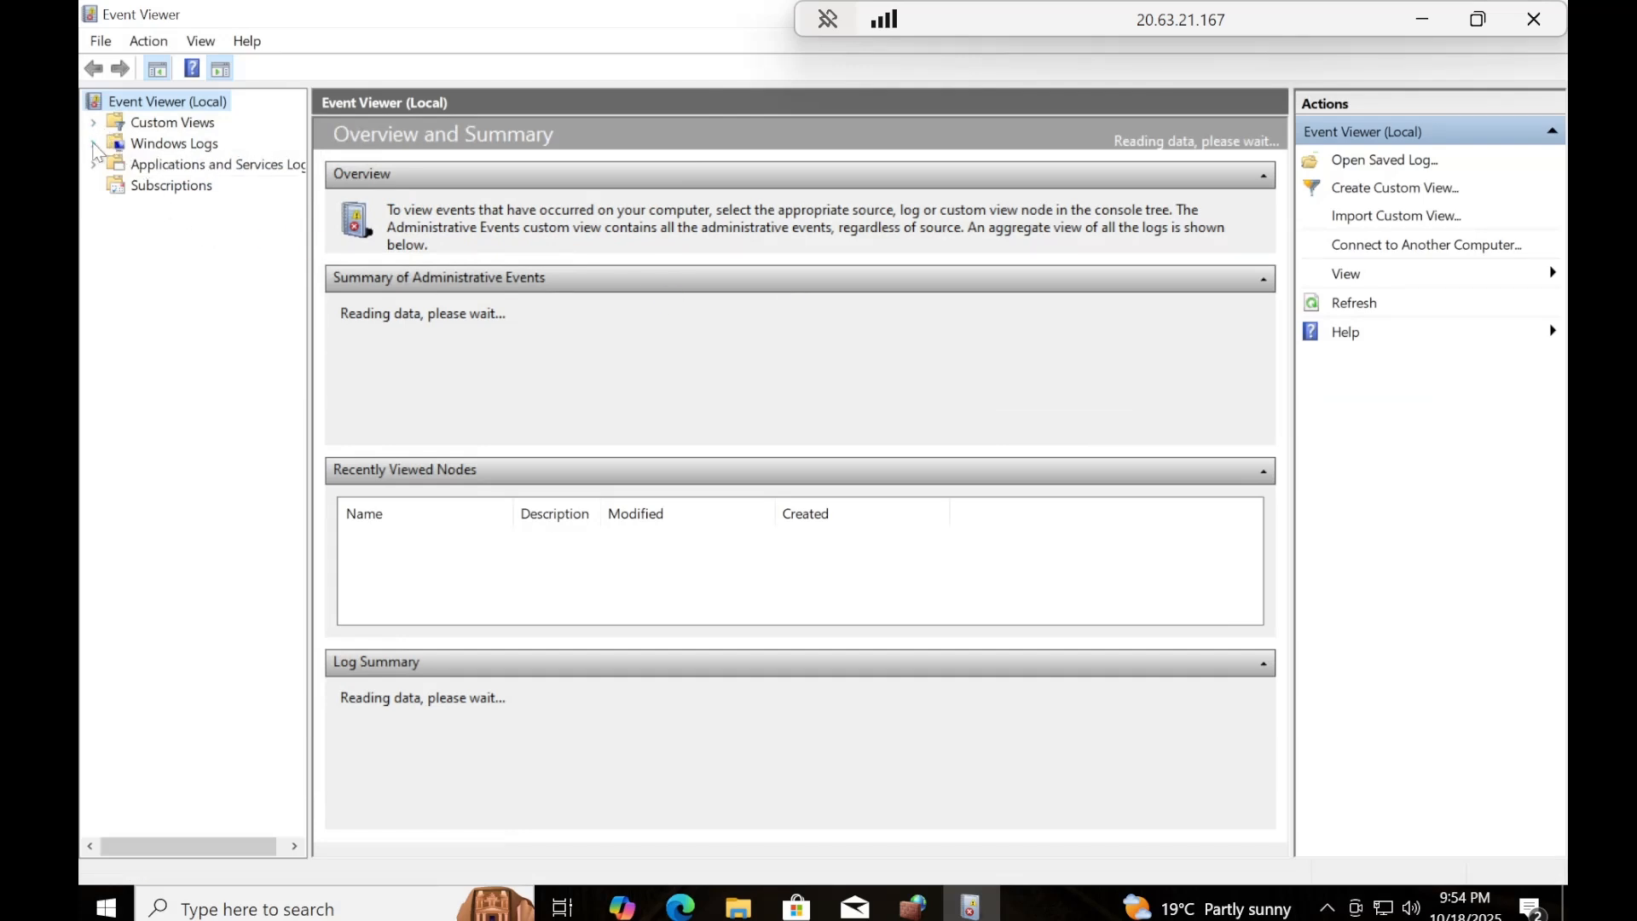
left_click(93, 143)
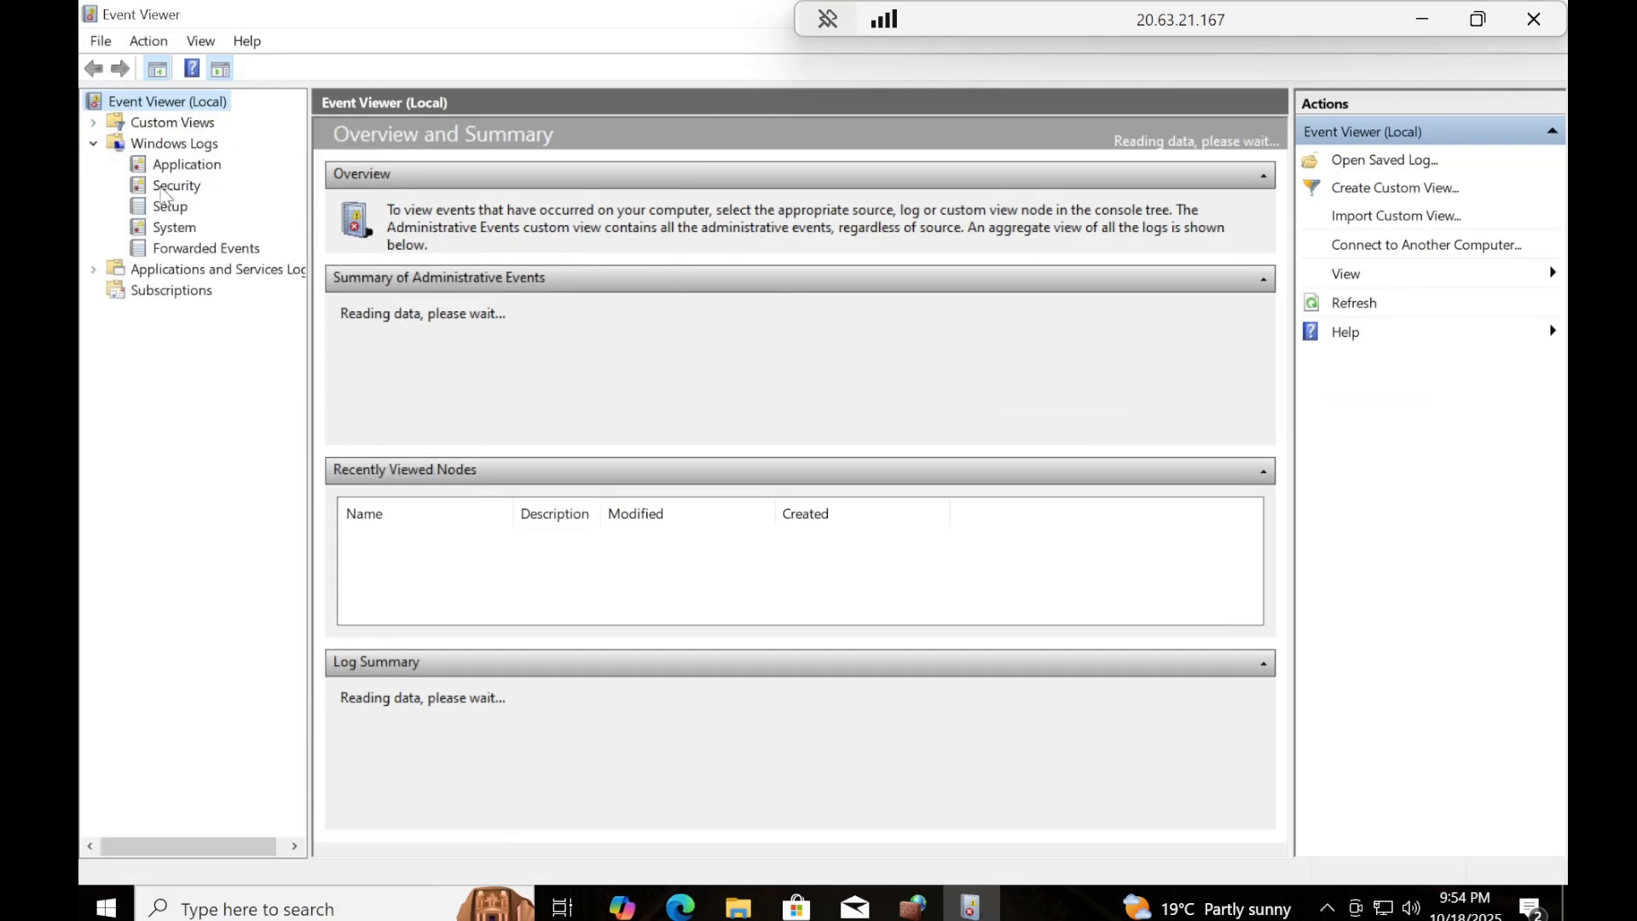
left_click(170, 186)
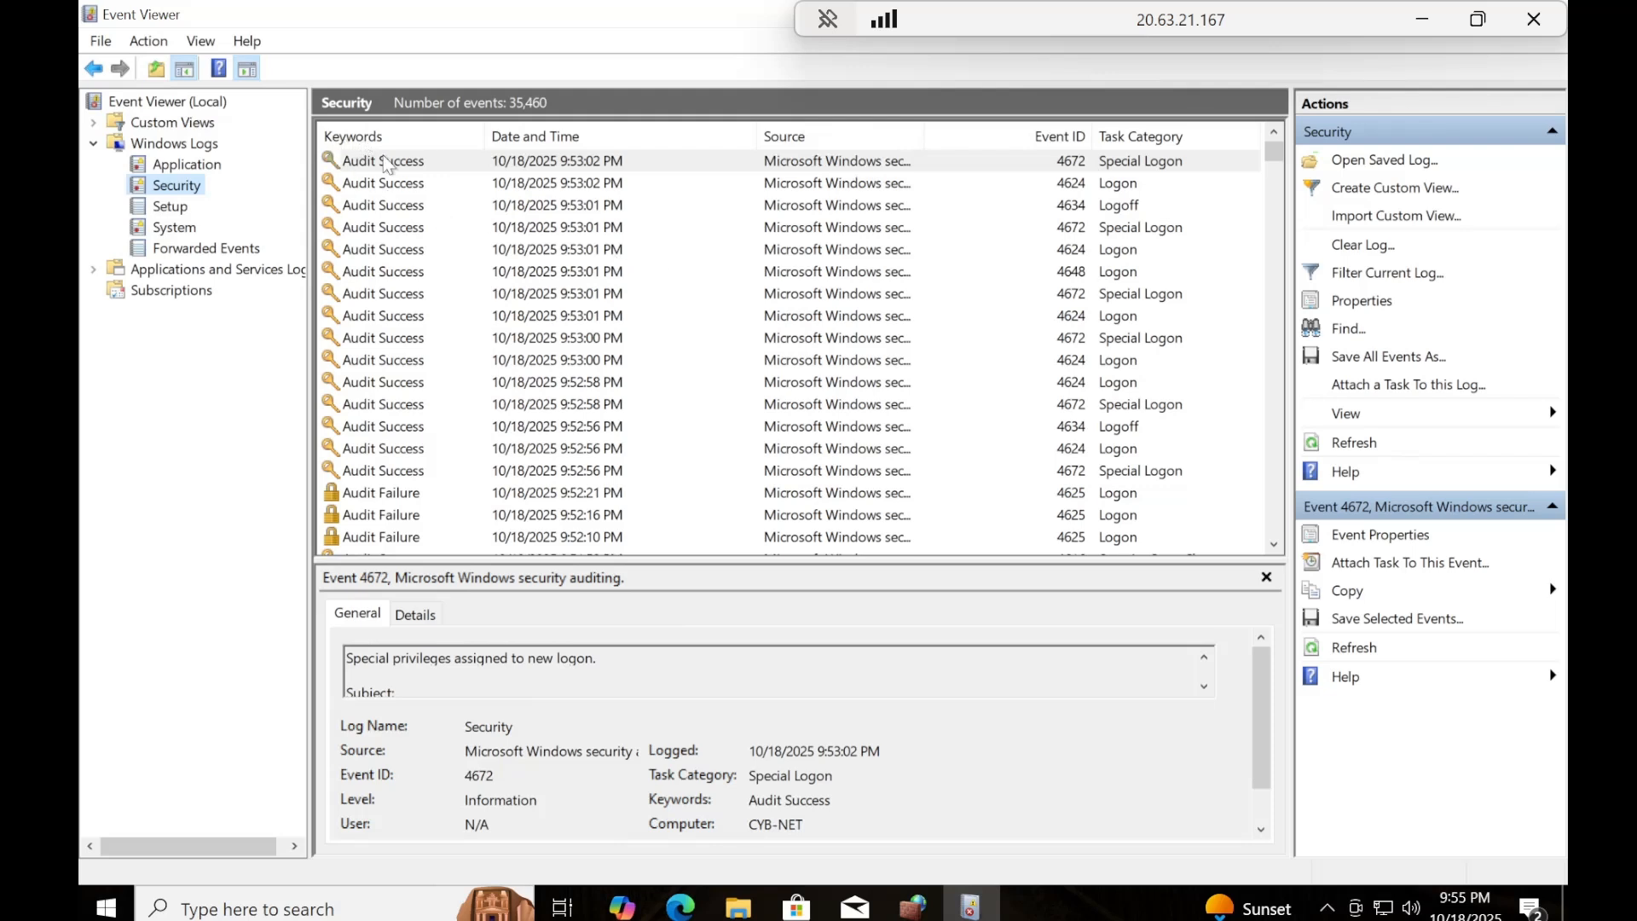
Examine the recent Security log entries, comparing Audit Failure events, the Security State Change event and an Audit Success logon.
left_click(388, 496)
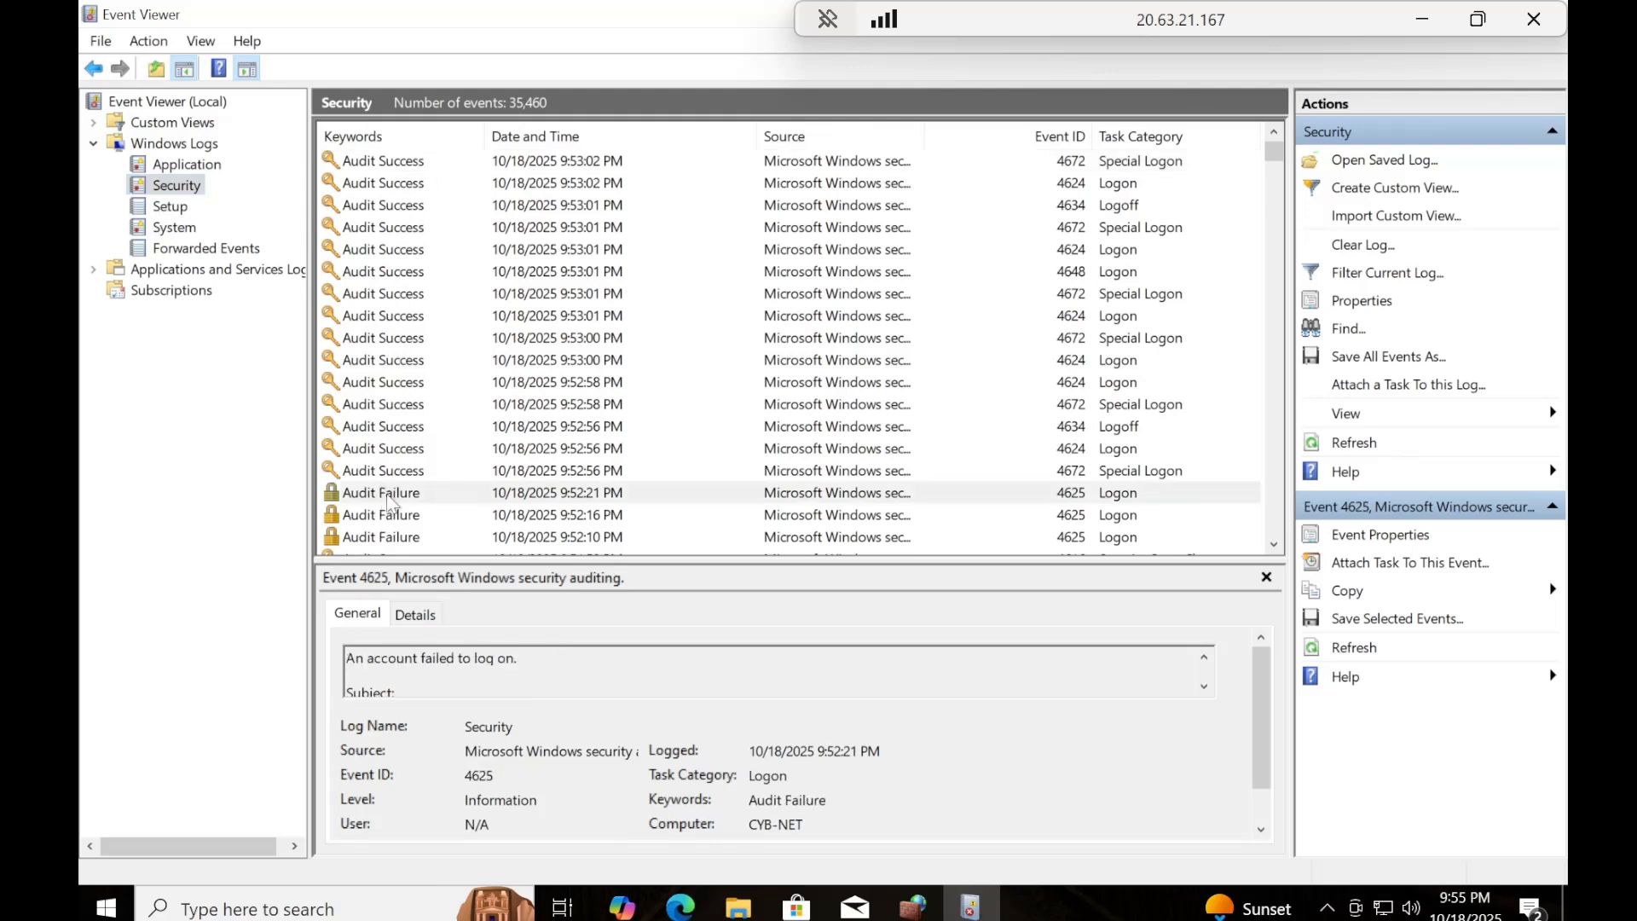
scroll(396, 501, "down", 1)
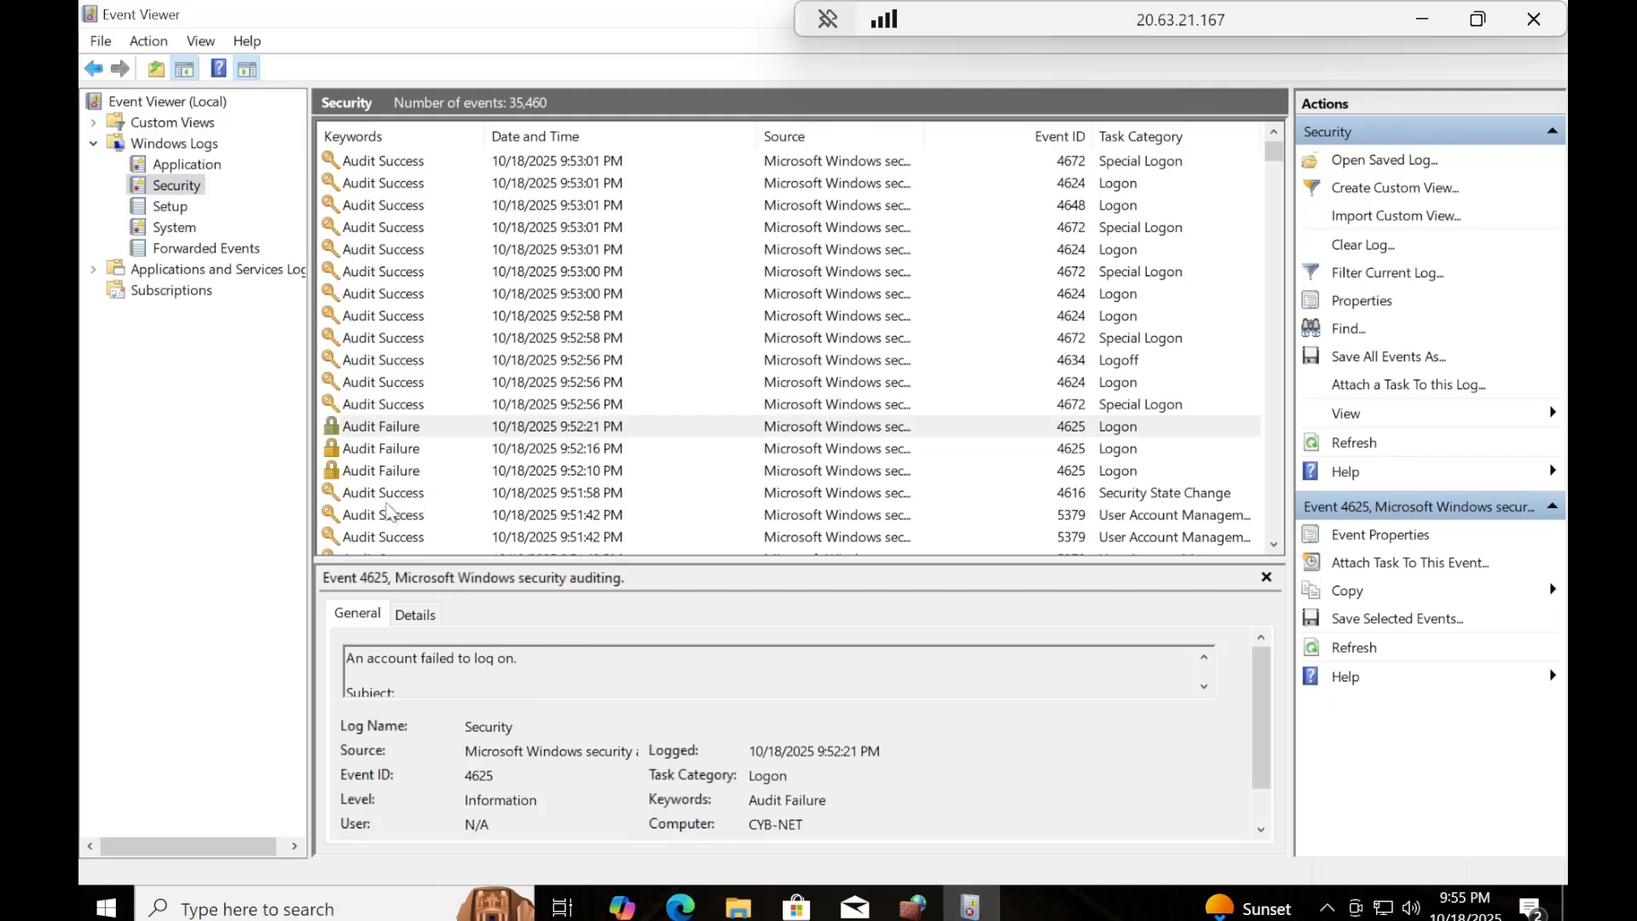
left_click(396, 473)
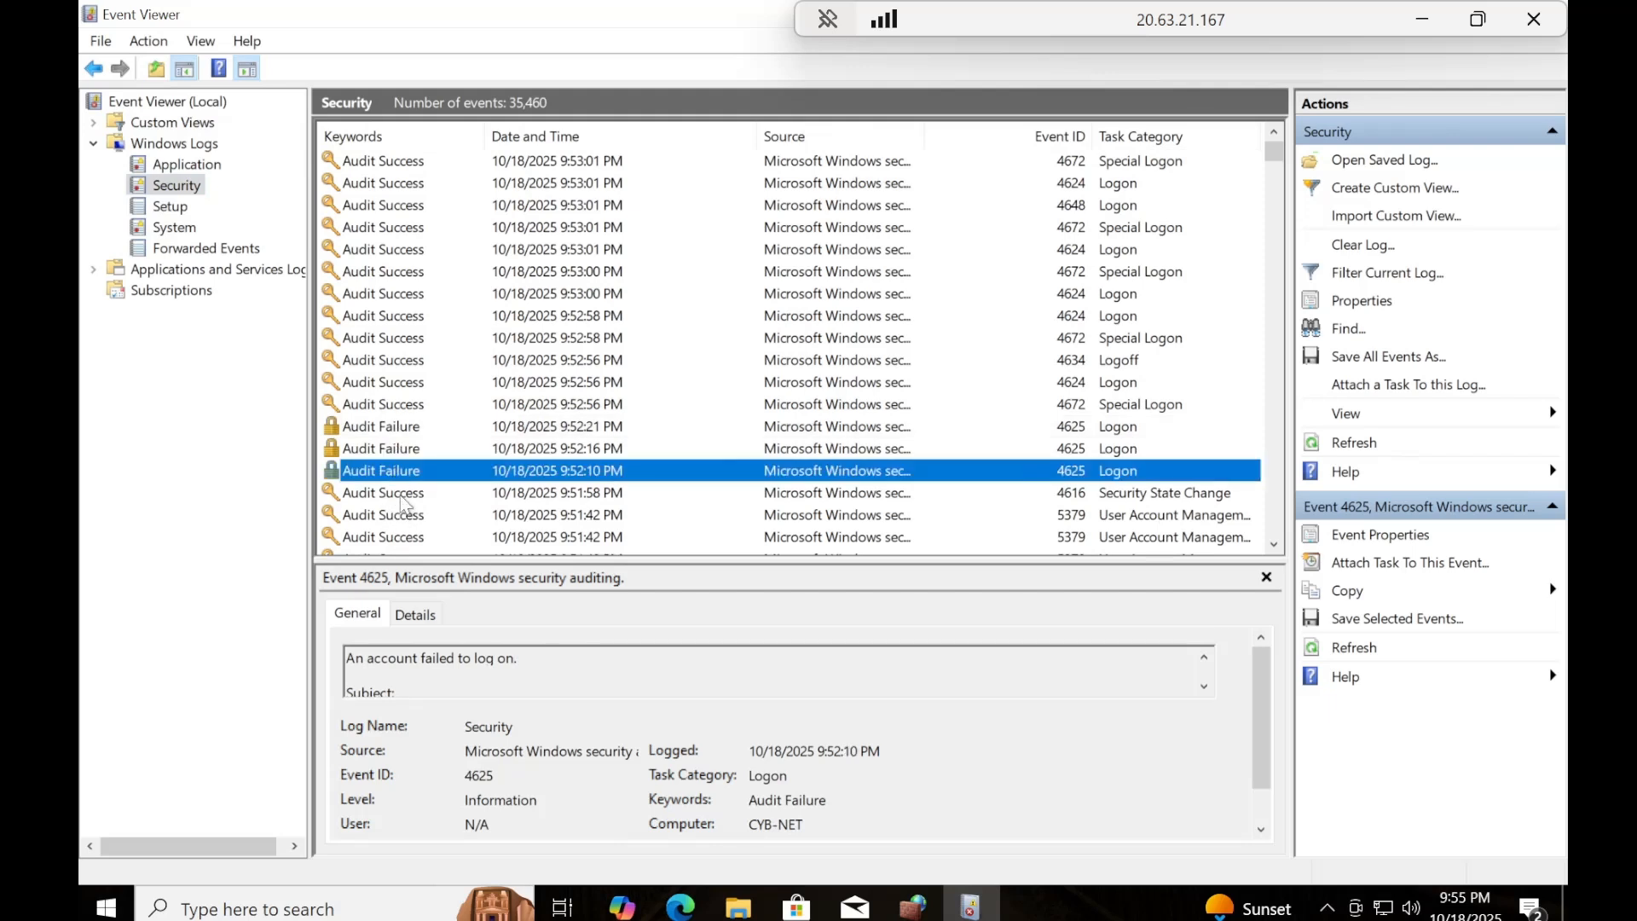
left_click(400, 494)
scroll(471, 385, "up", 1)
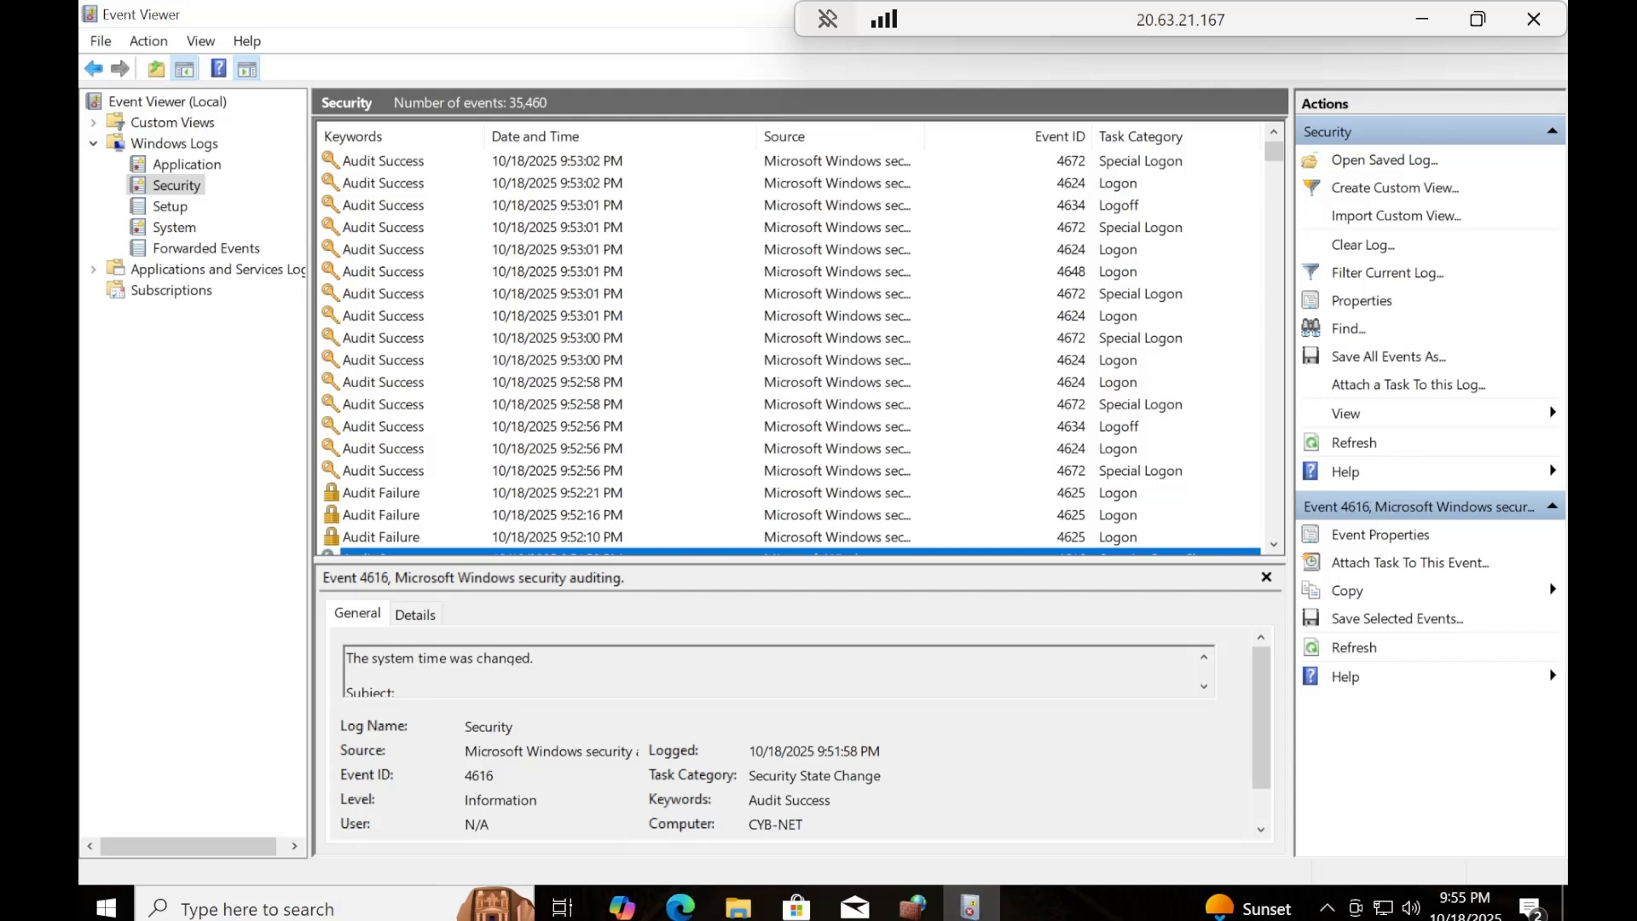
left_click(980, 249)
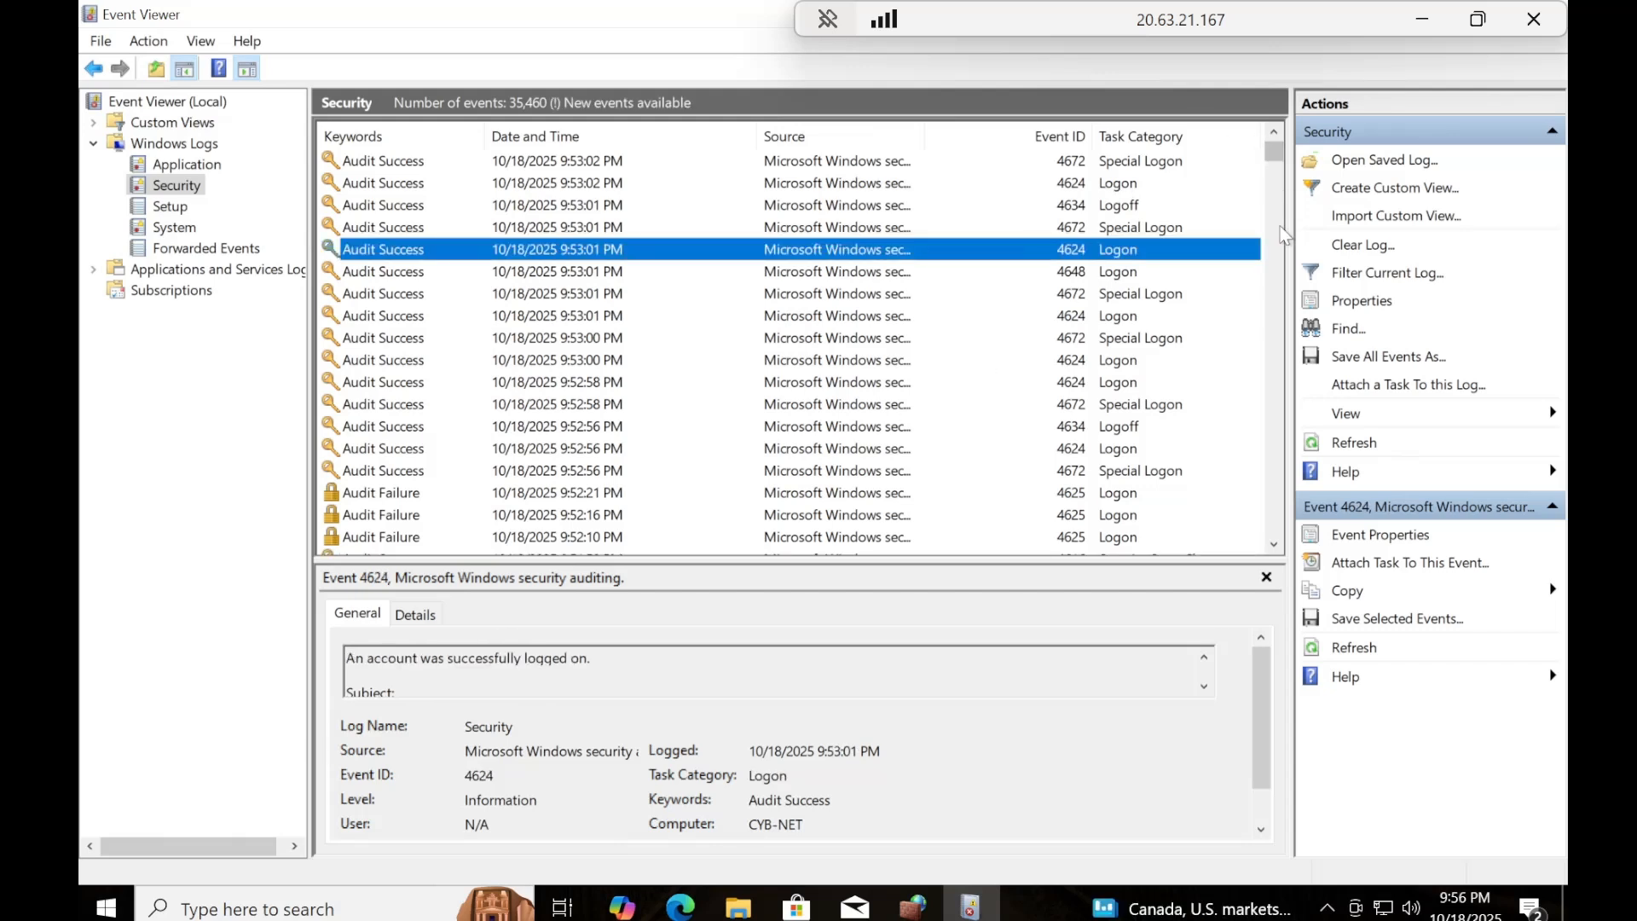
Browse the older Audit Failure logon events from 10/16/2025 and 10/17/2025, and return to the newest Security log entries.
left_click_drag(1273, 155, 1271, 526)
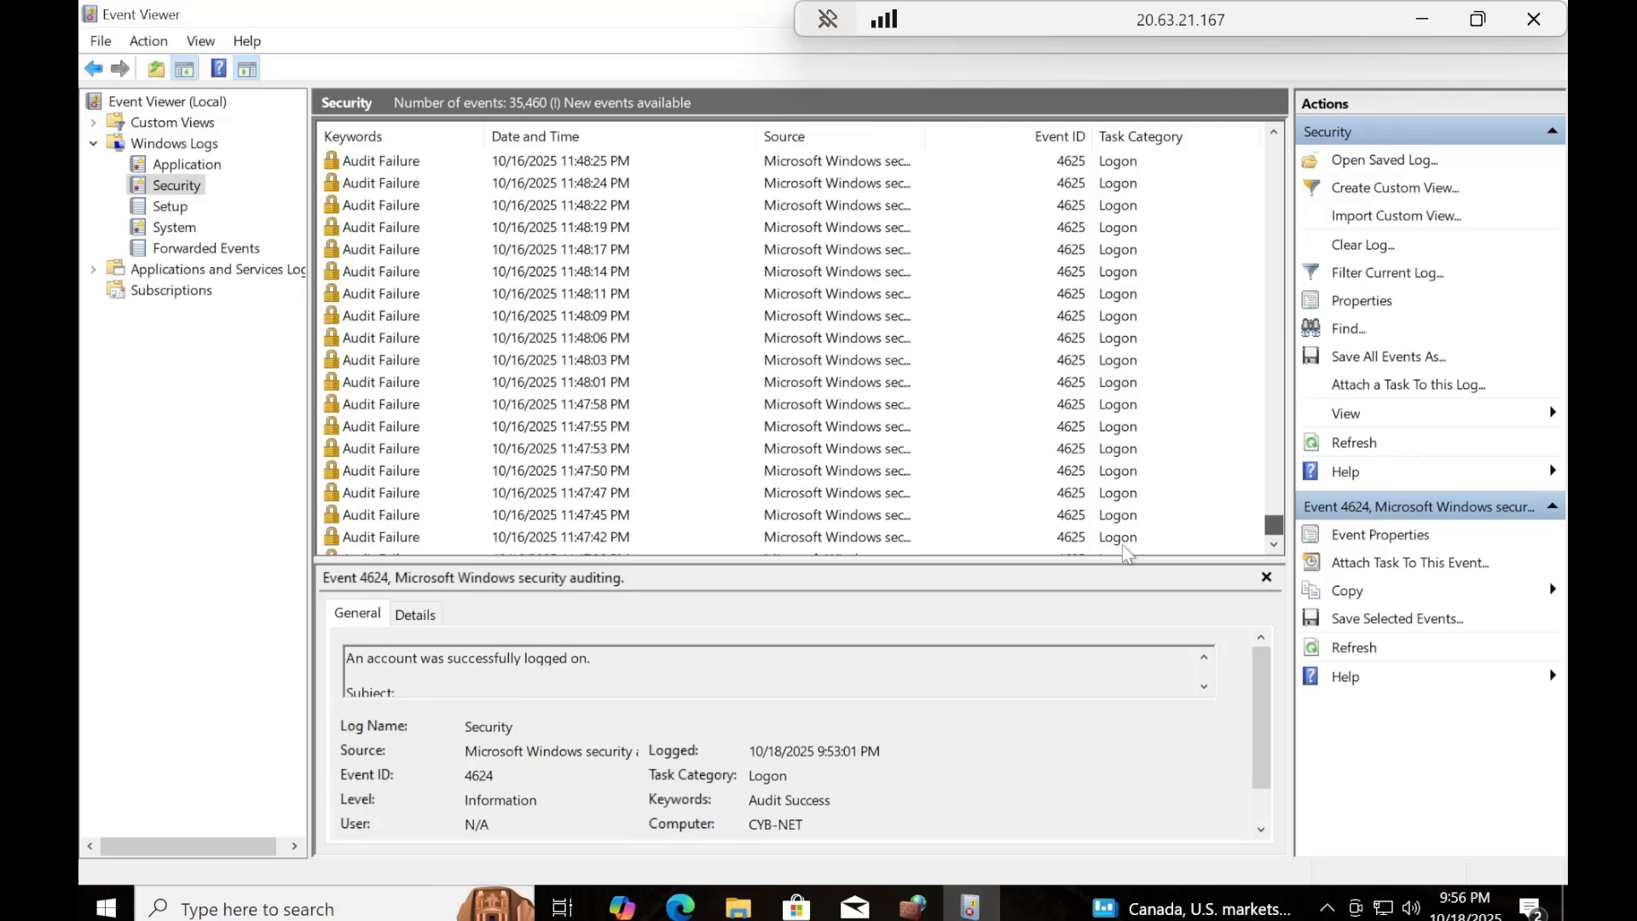
left_click(411, 539)
scroll(663, 496, "up", 7)
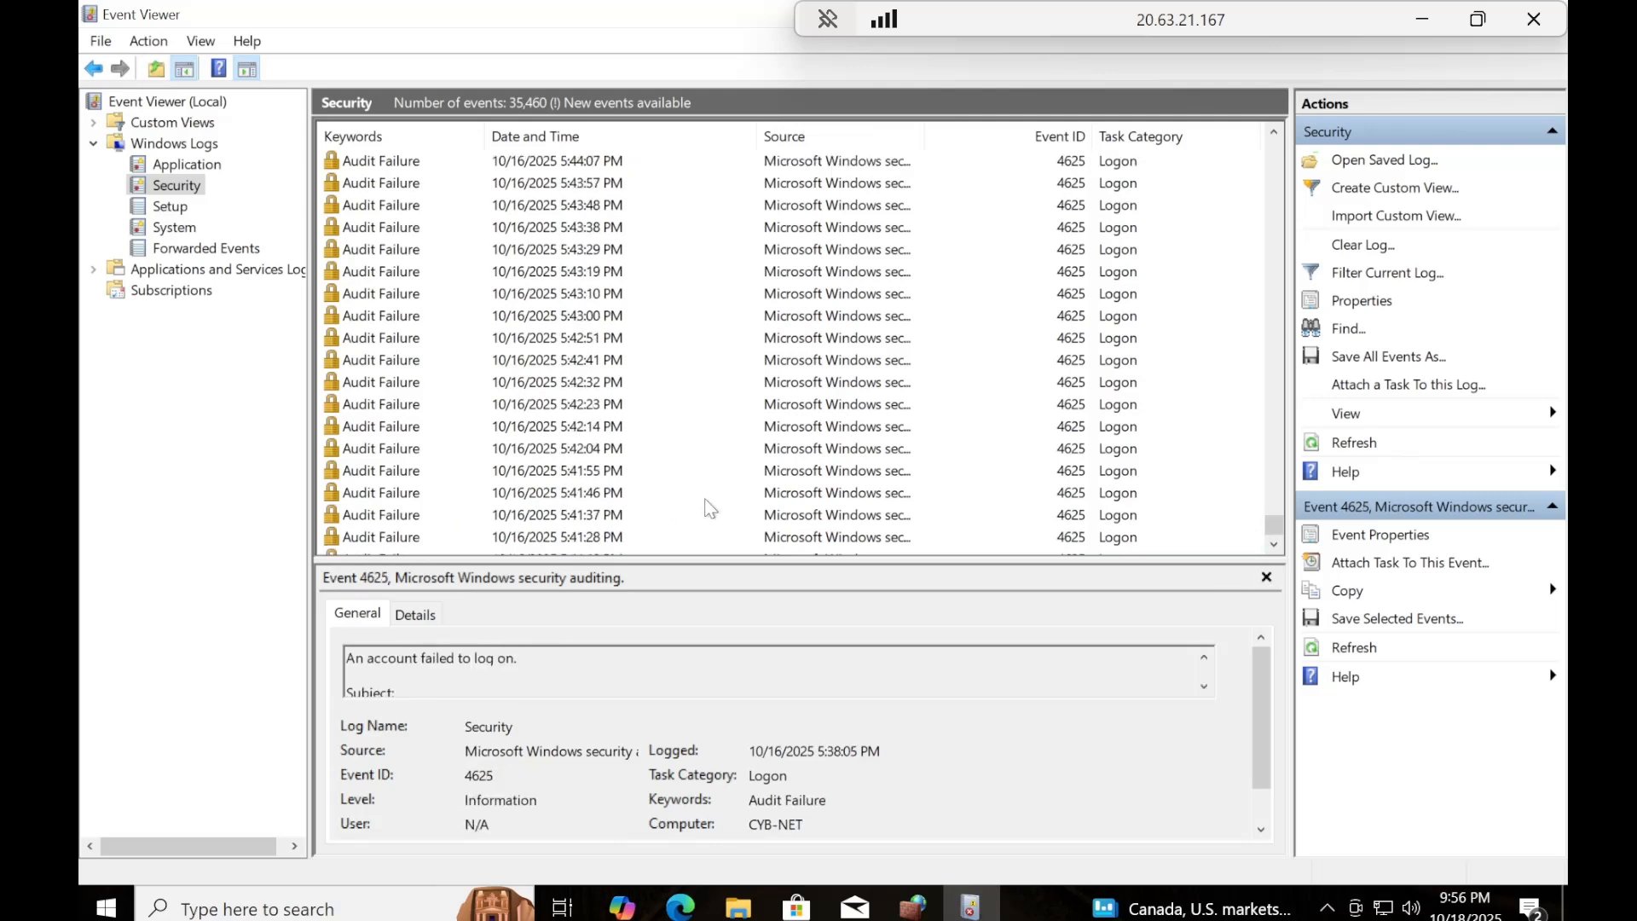
scroll(709, 508, "up", 4)
left_click_drag(1273, 526, 1276, 154)
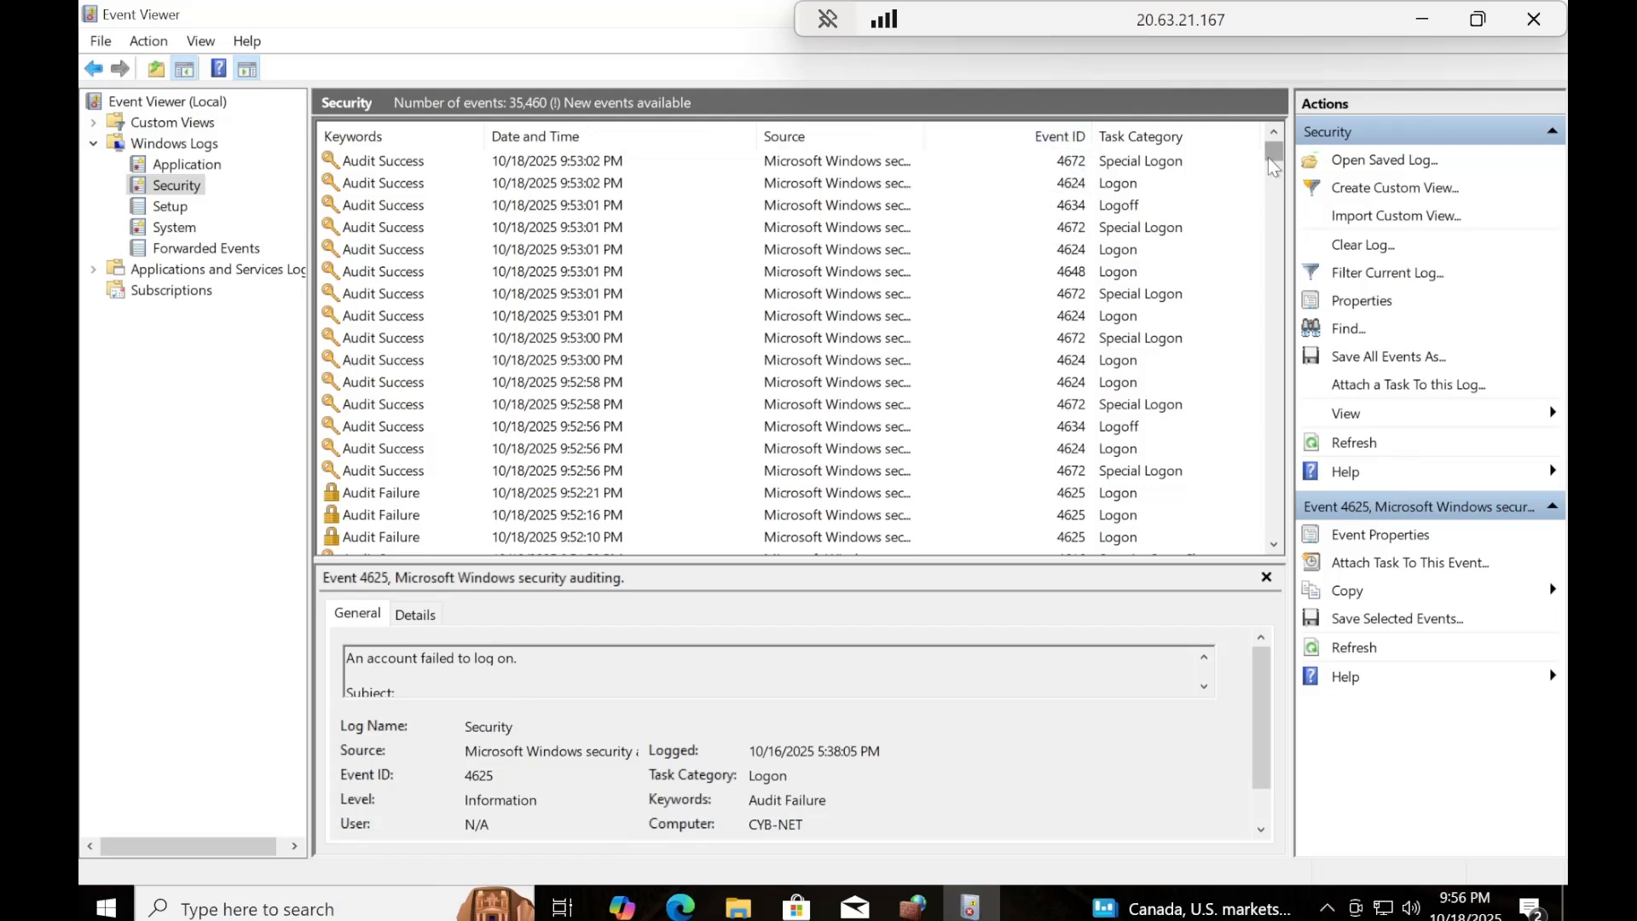
left_click_drag(1273, 200, 1273, 203)
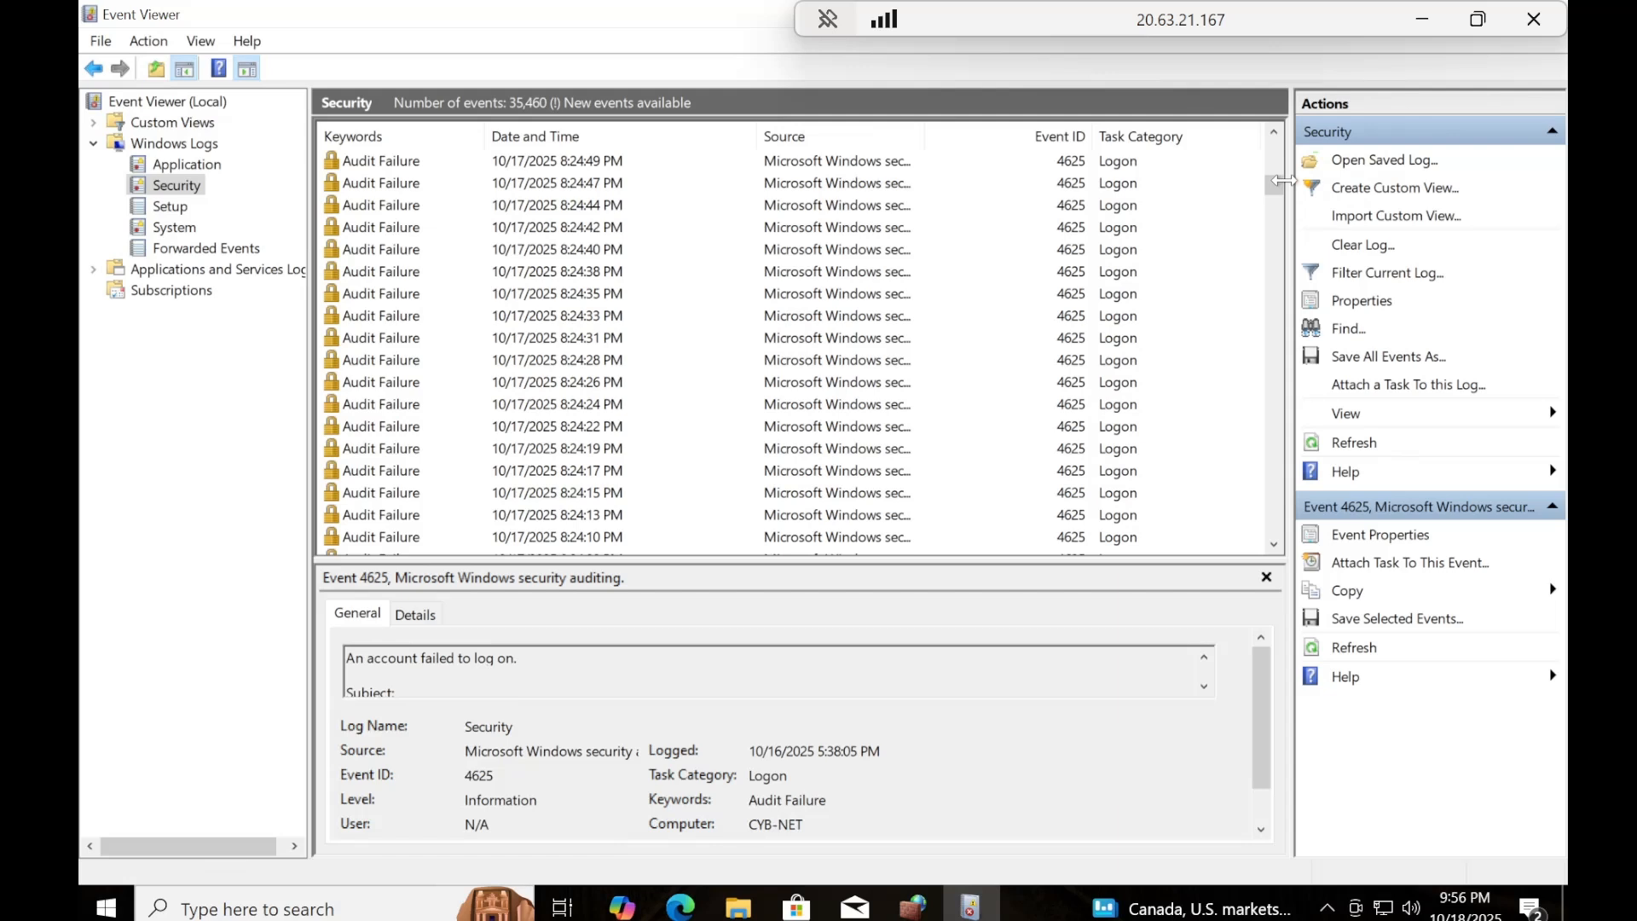
left_click_drag(1272, 177, 1243, 133)
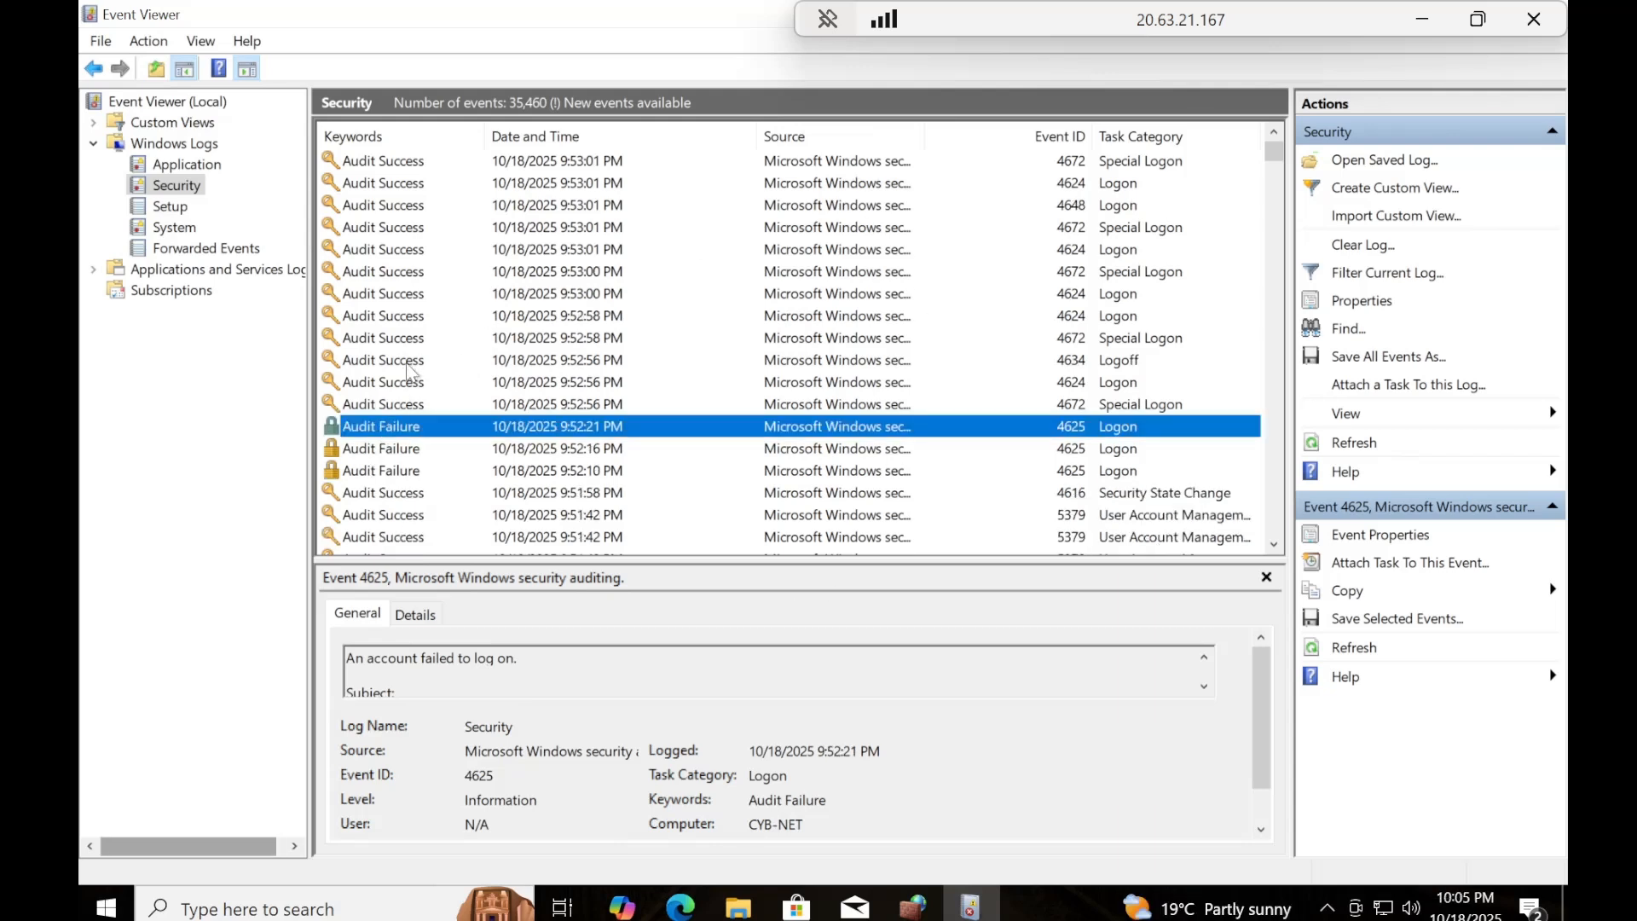
double_click(431, 434)
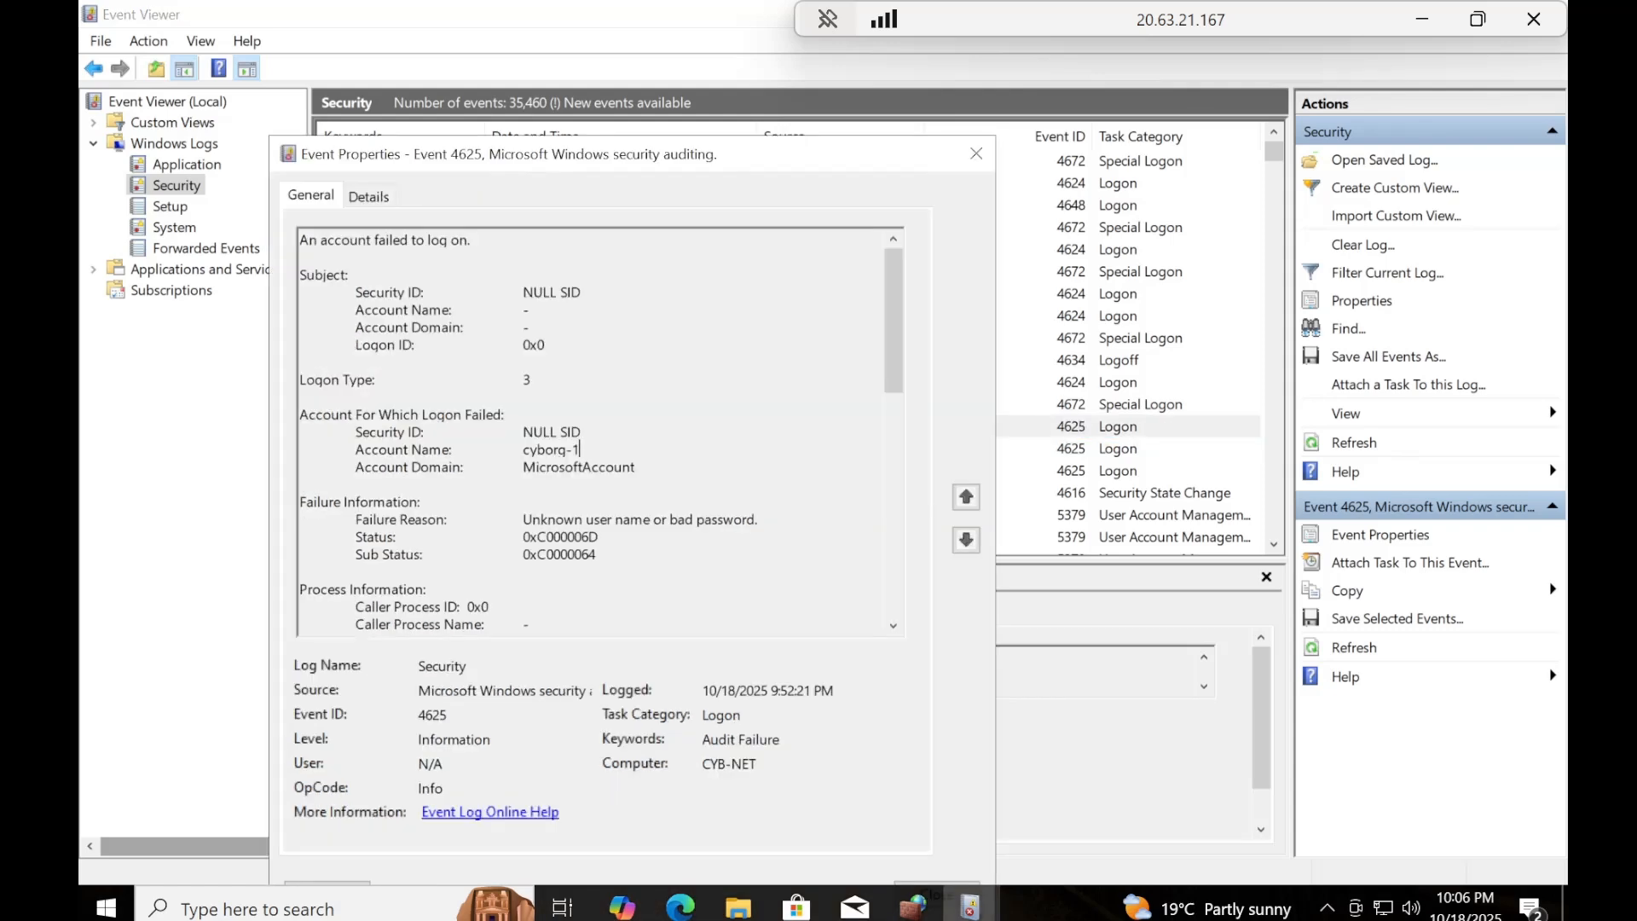
left_click_drag(579, 450, 523, 450)
left_click_drag(356, 449, 582, 450)
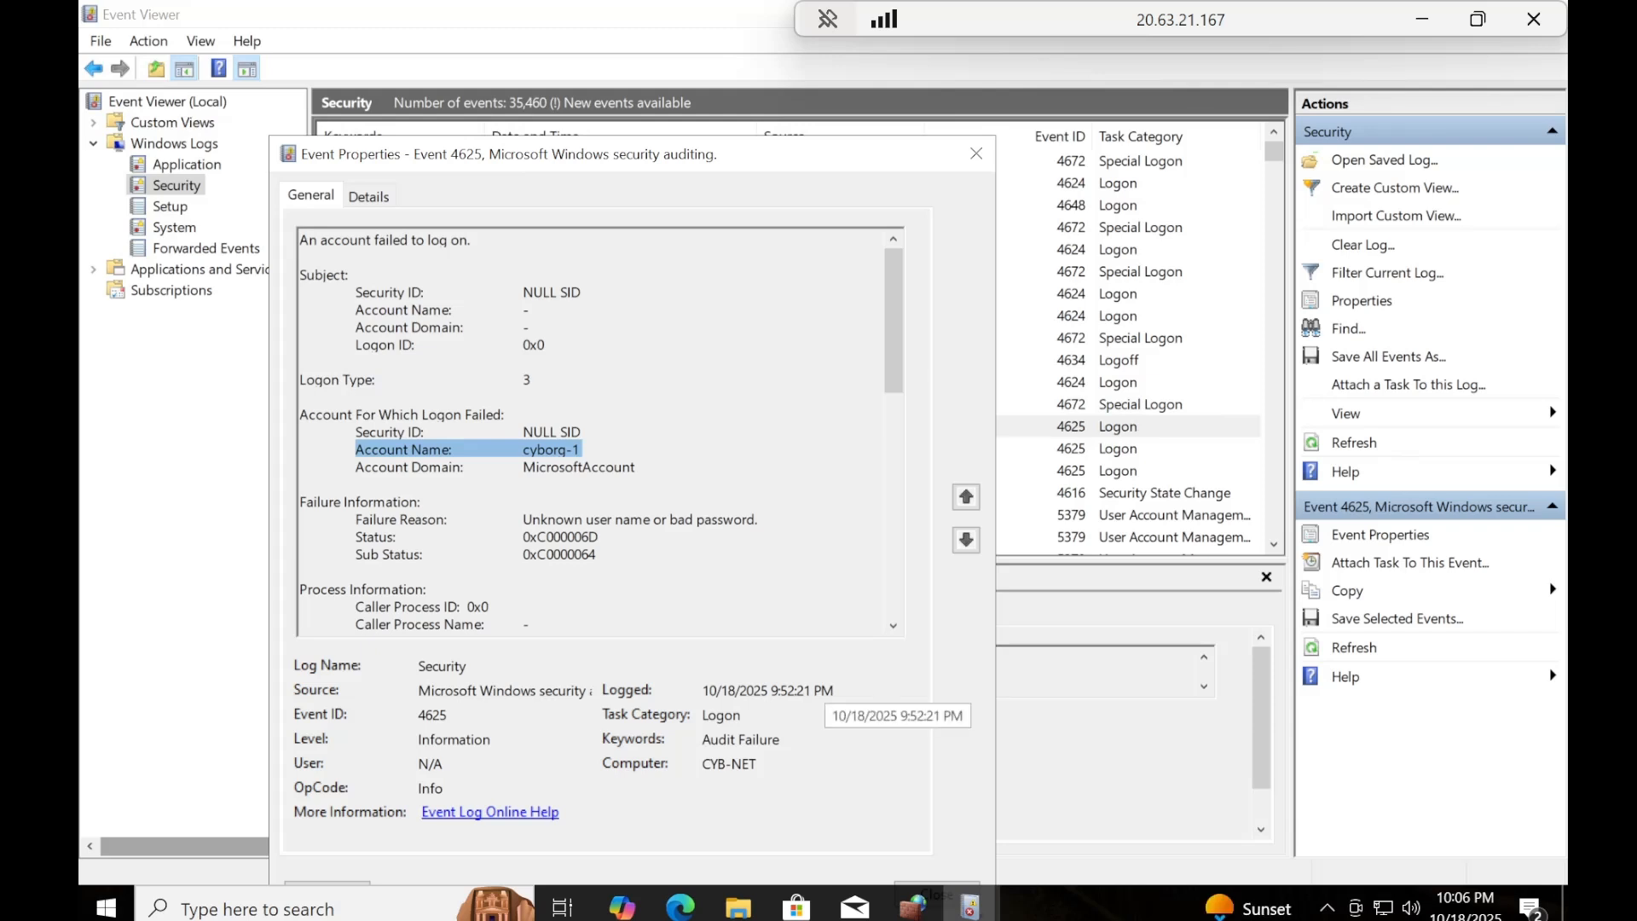
left_click_drag(836, 690, 710, 689)
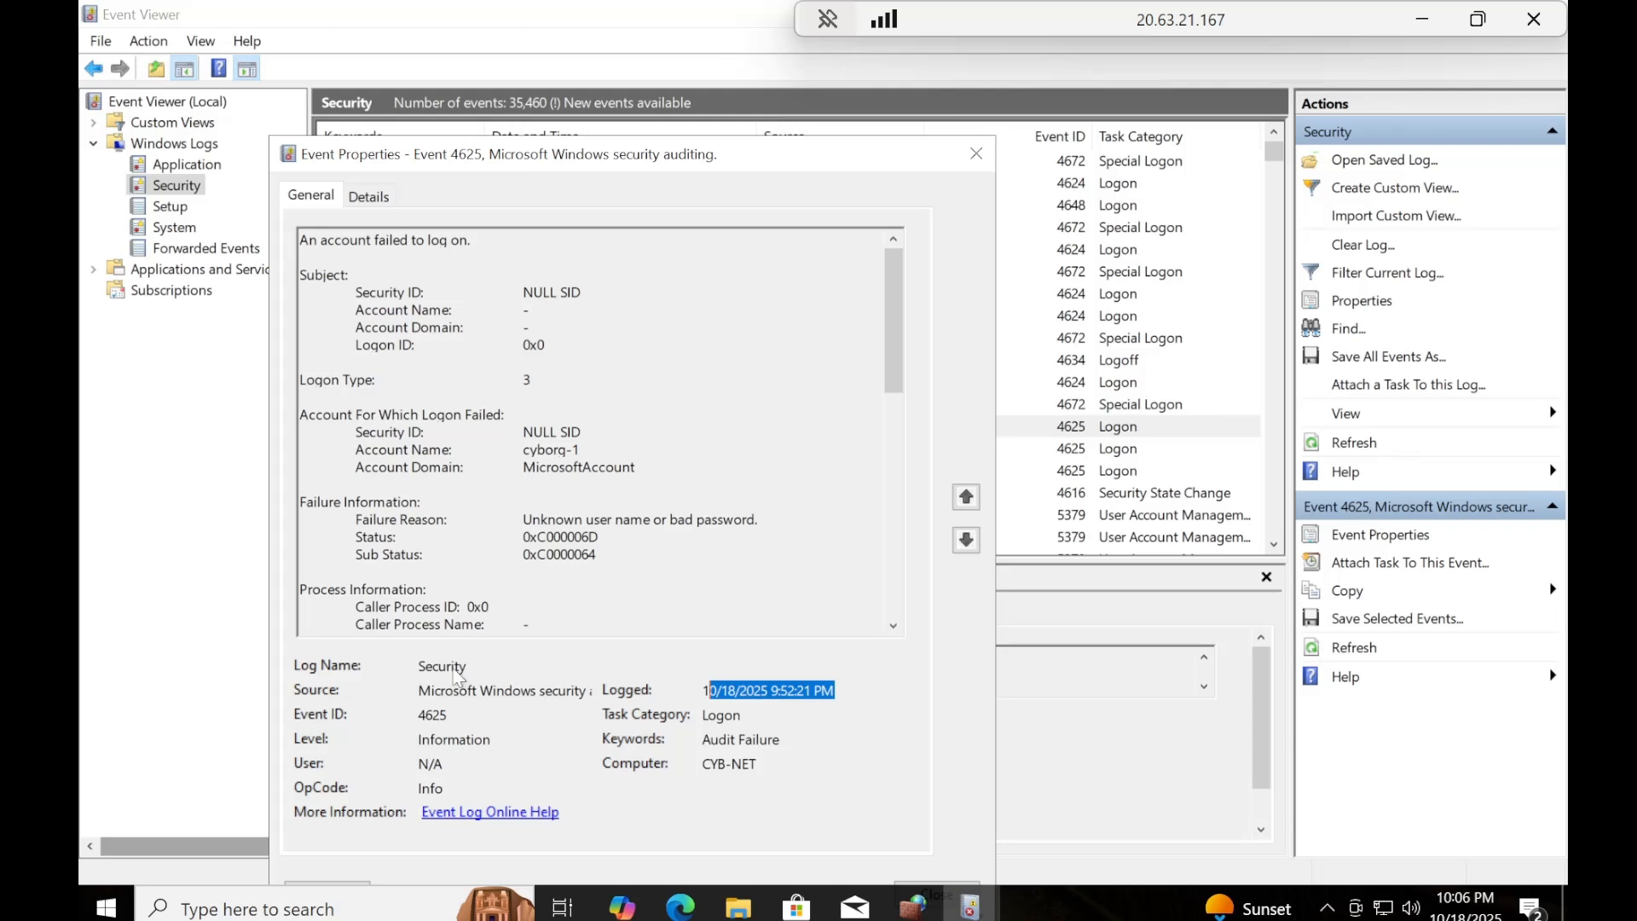
left_click_drag(448, 715, 418, 714)
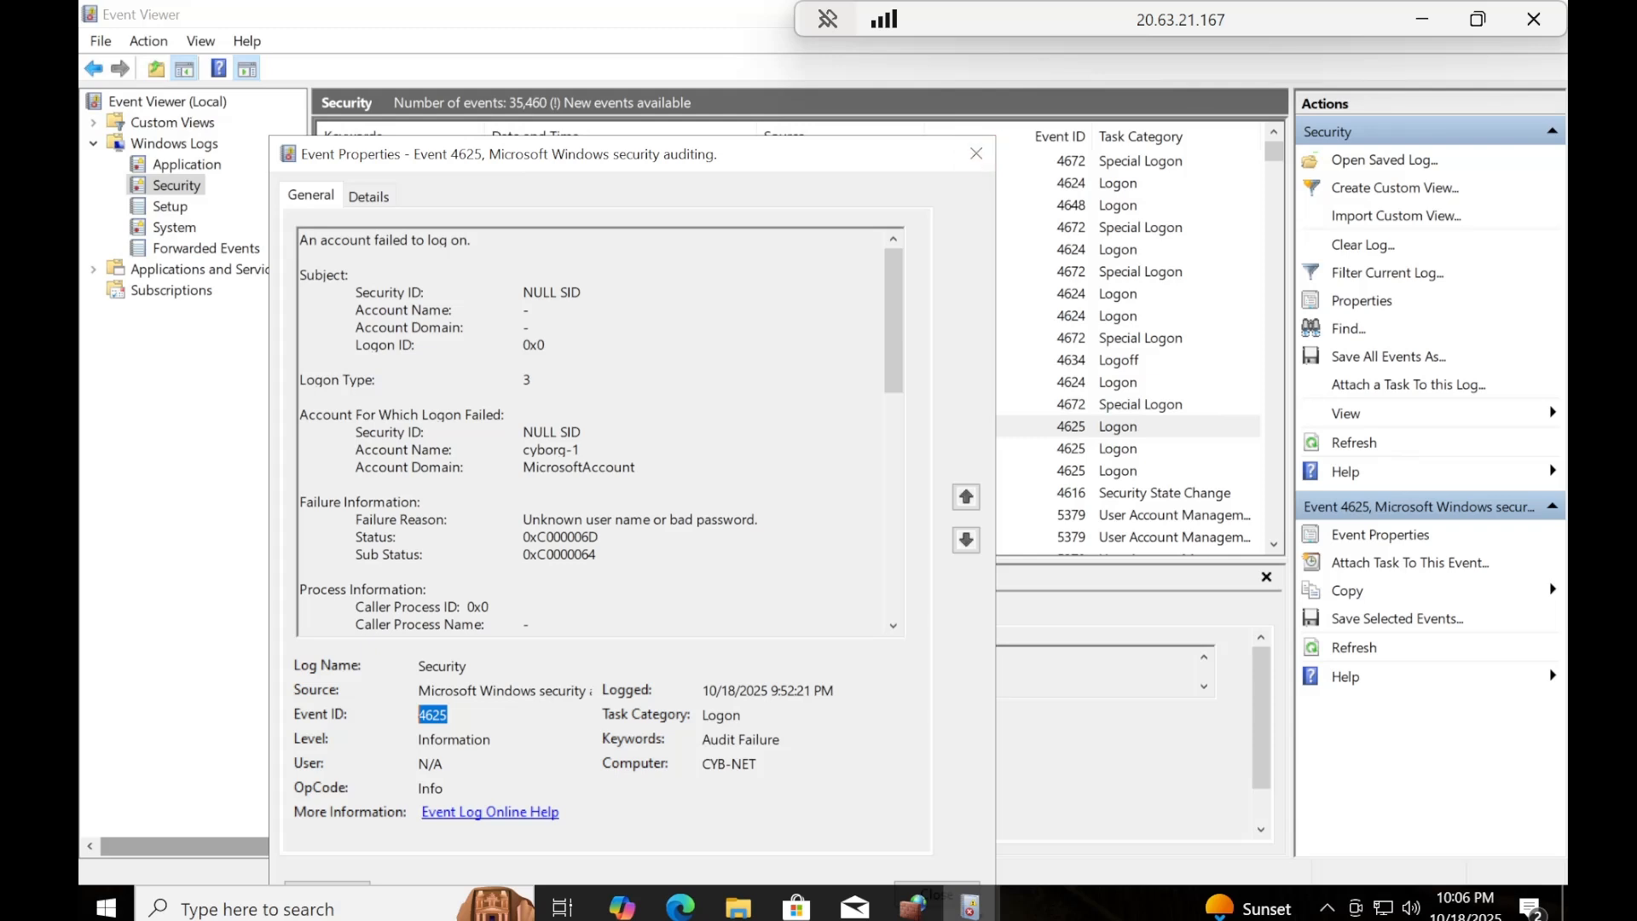
left_click_drag(532, 380, 482, 381)
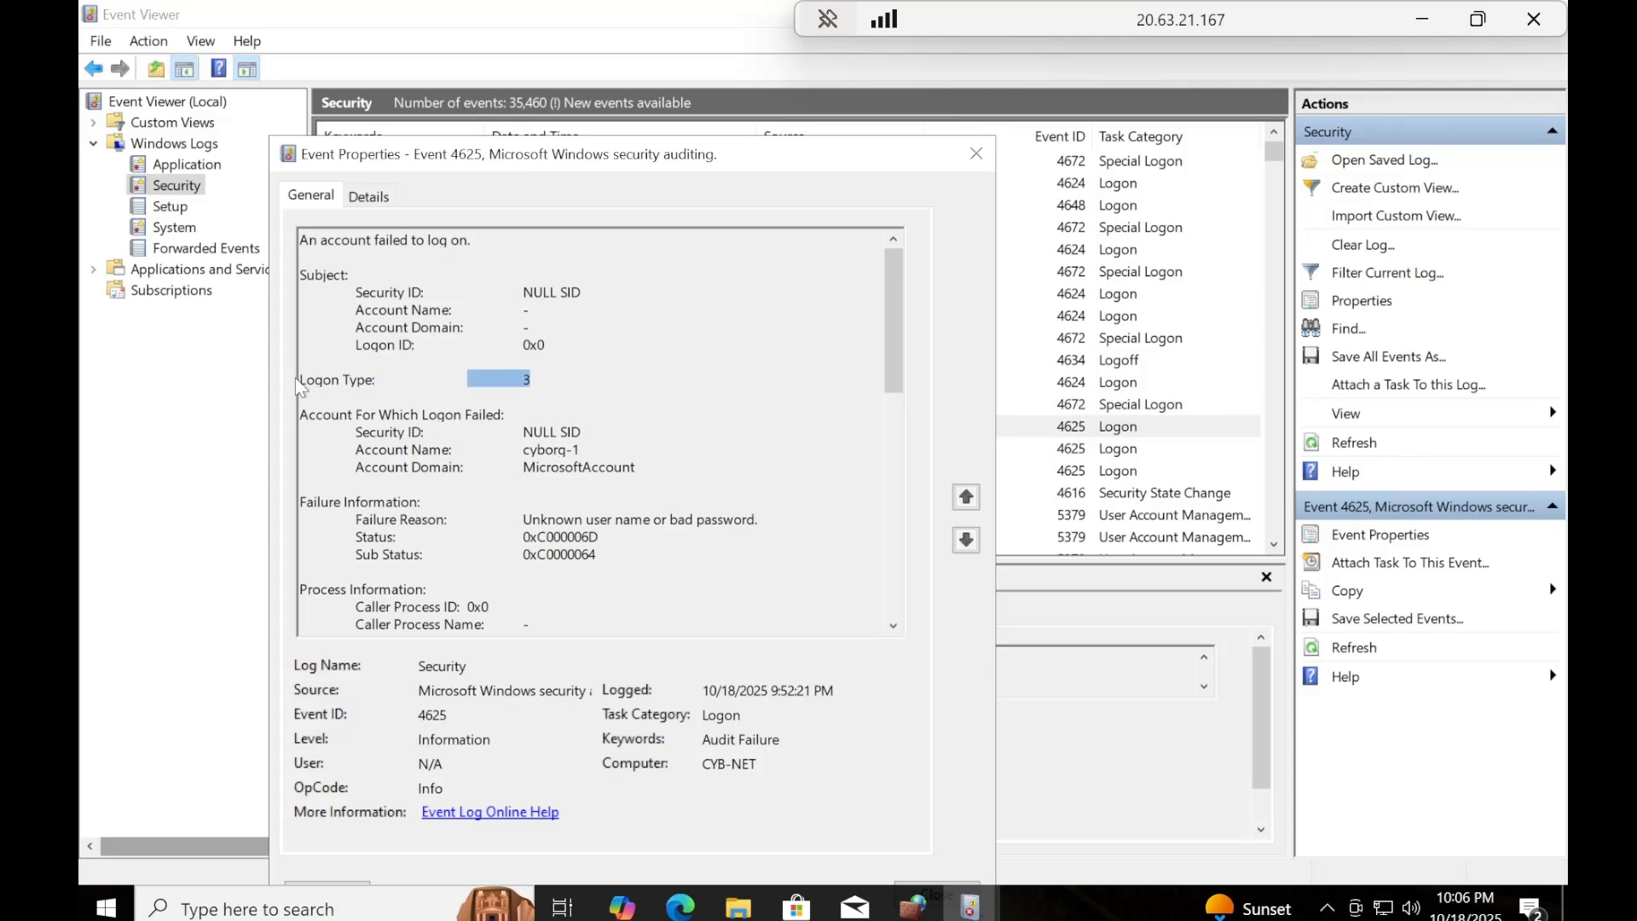
left_click_drag(301, 381, 523, 380)
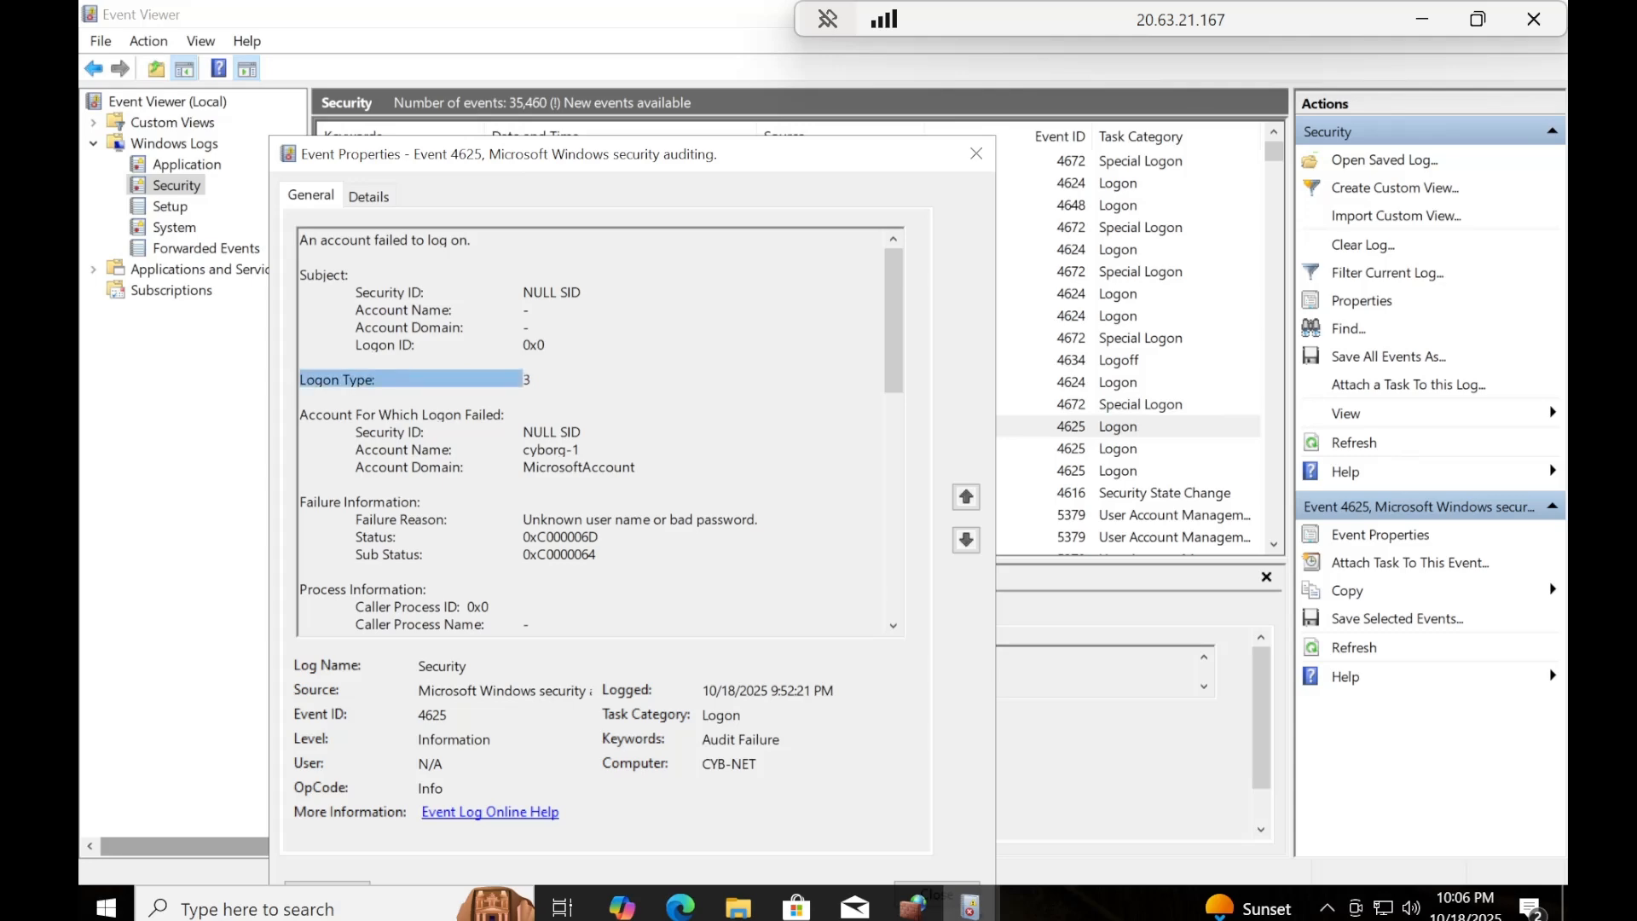
left_click(976, 154)
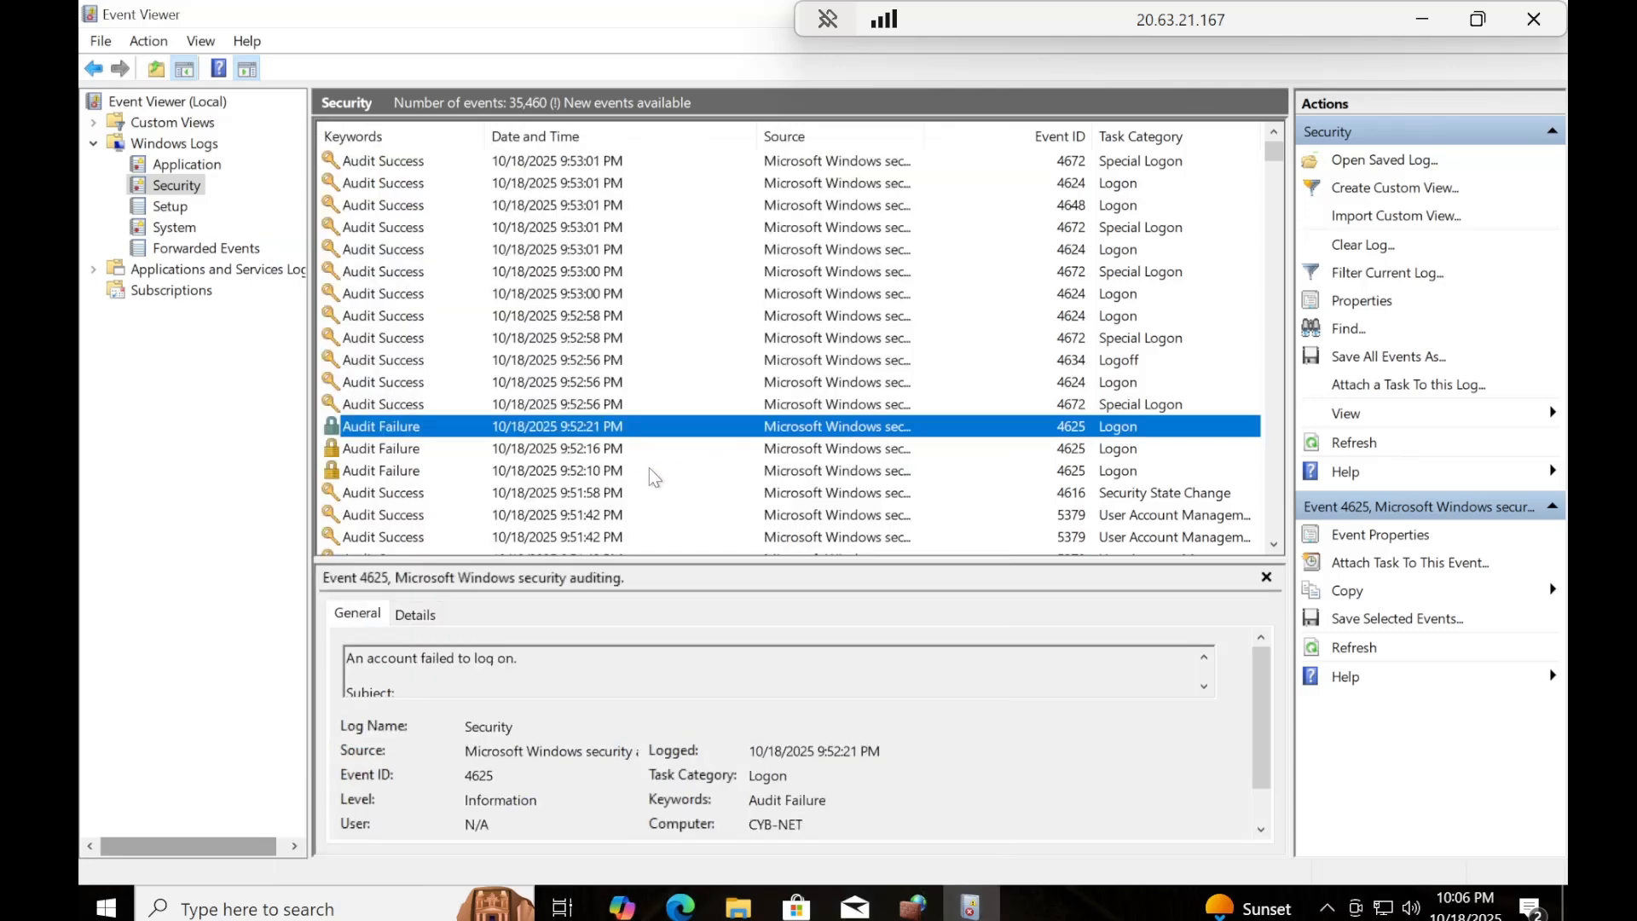
left_click(408, 452)
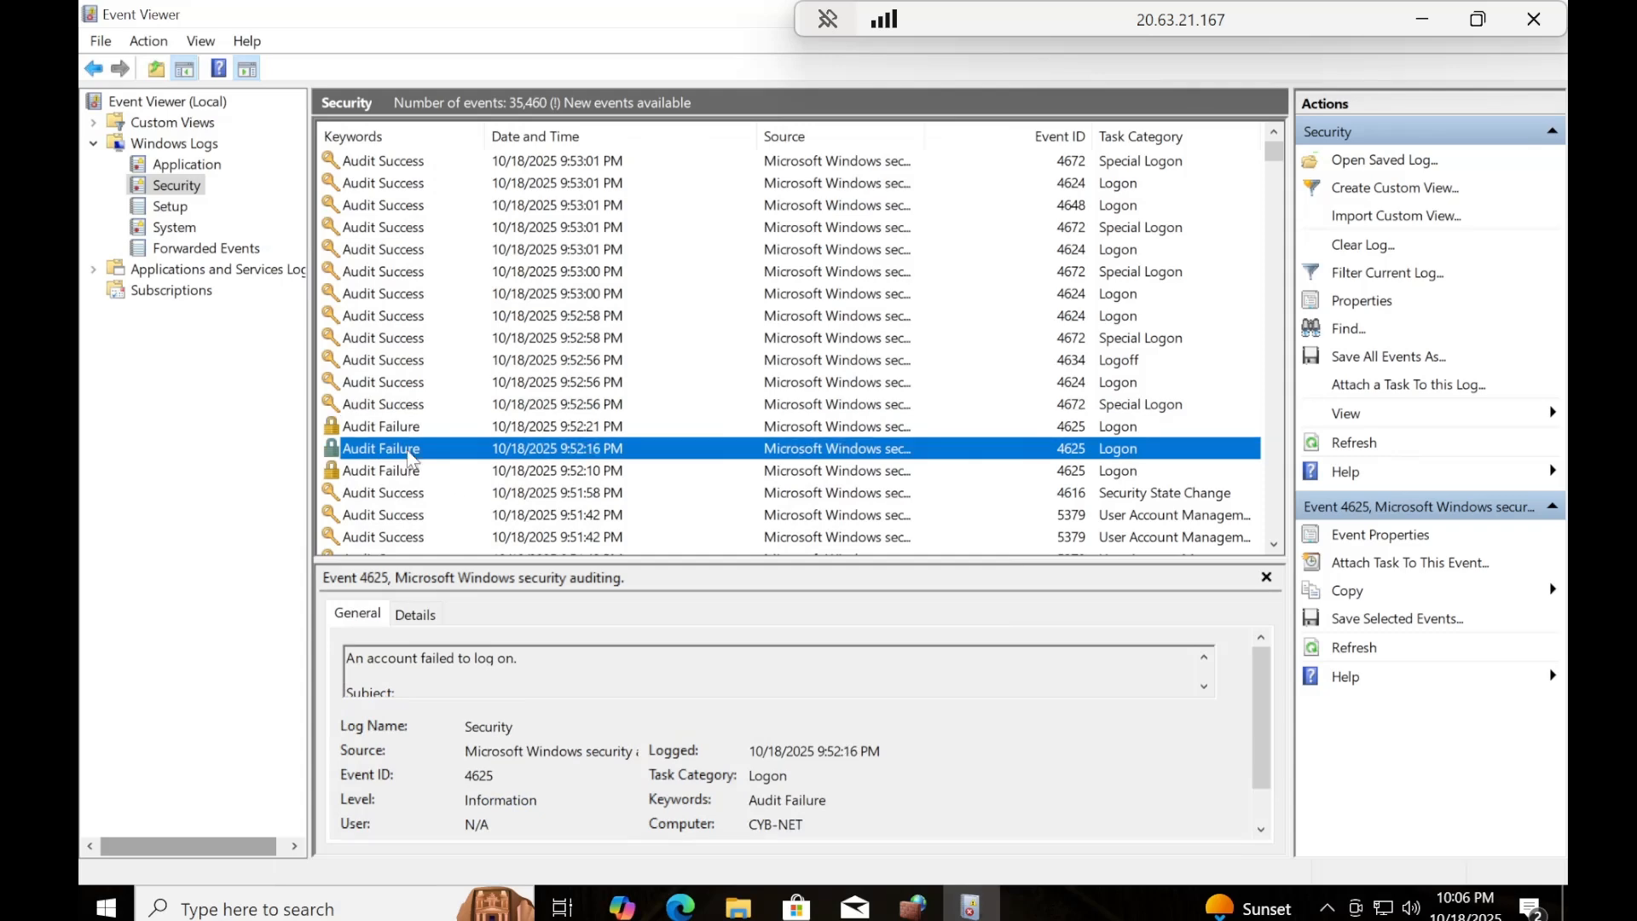
left_click(406, 471)
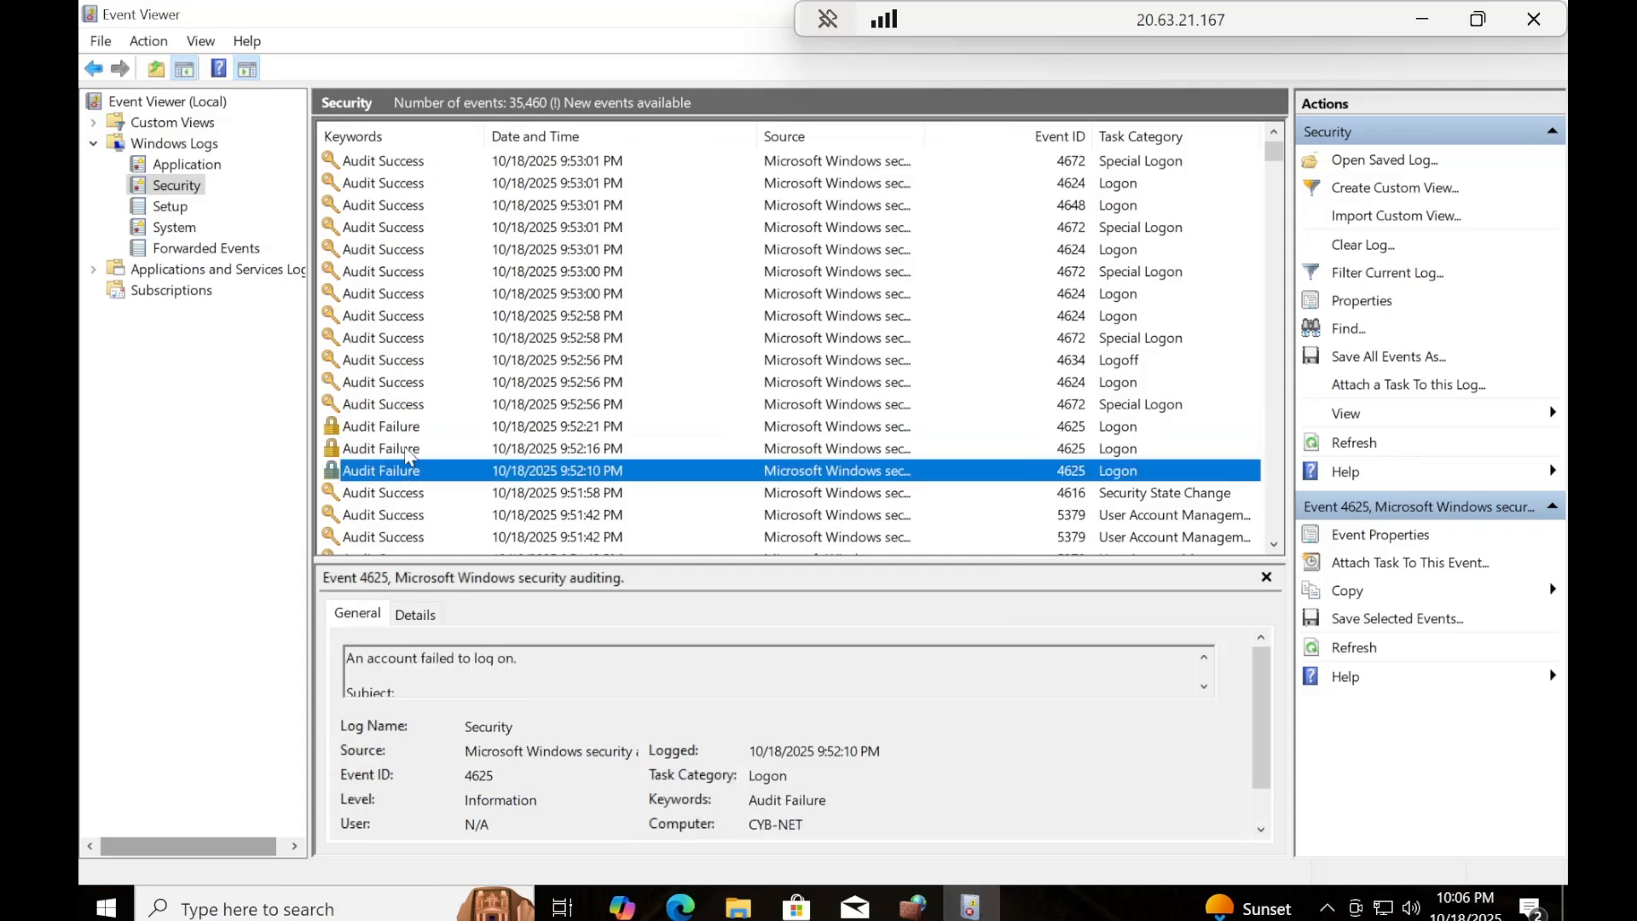
Inspect the properties of the 9:52:16 PM and 9:52:10 PM Audit Failure events on 10/18/2025, closing each one.
double_click(406, 449)
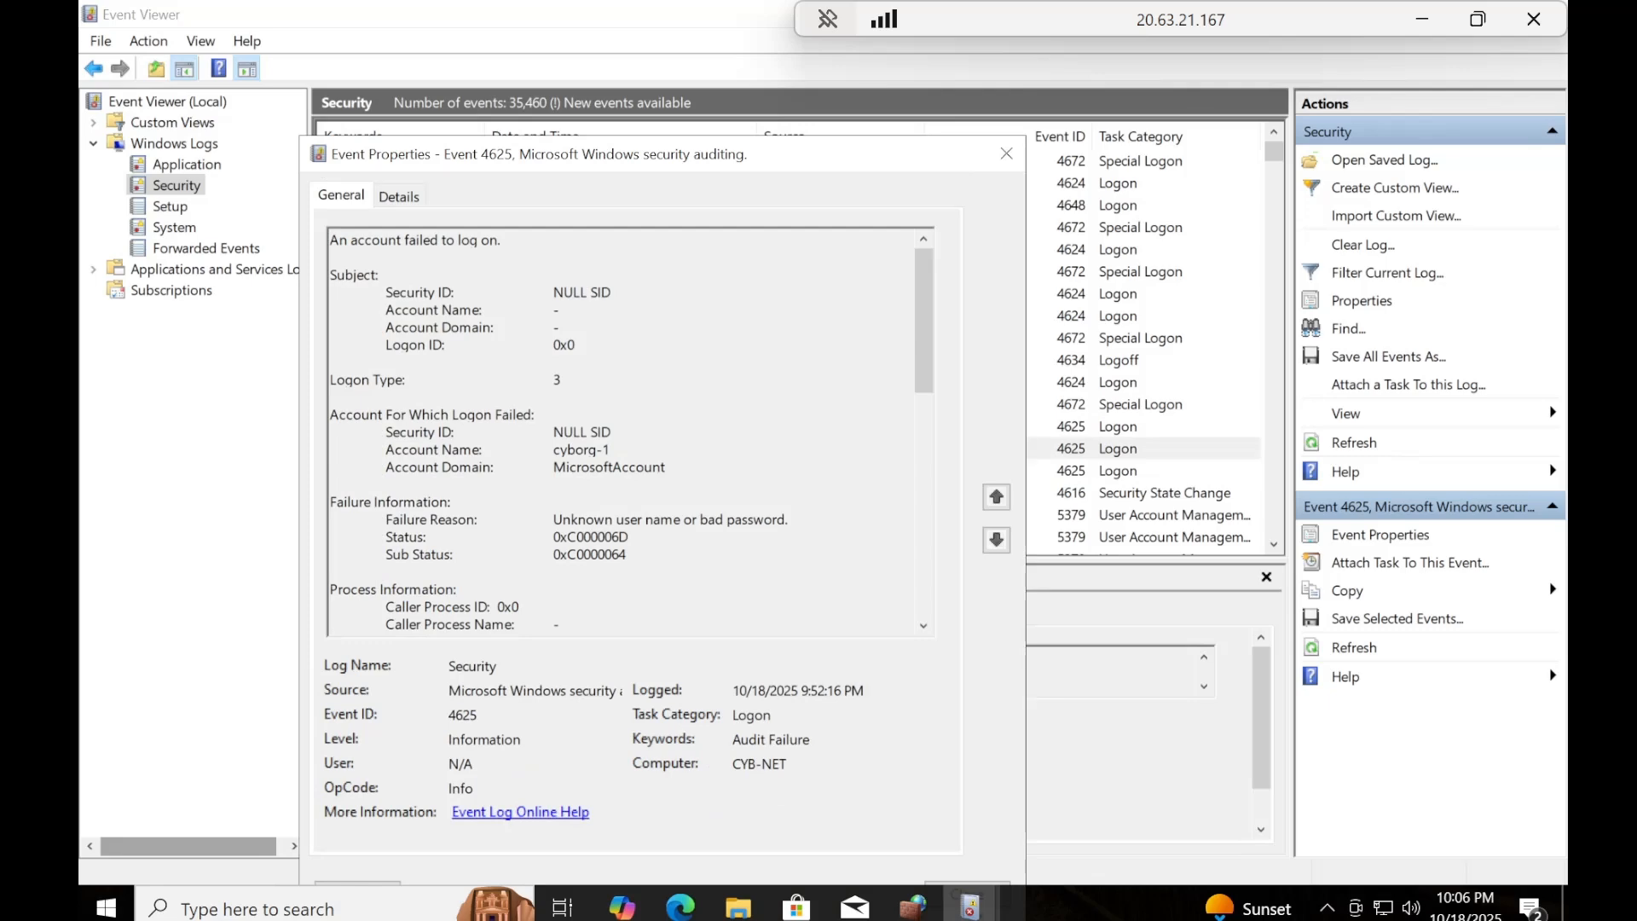
left_click(1006, 154)
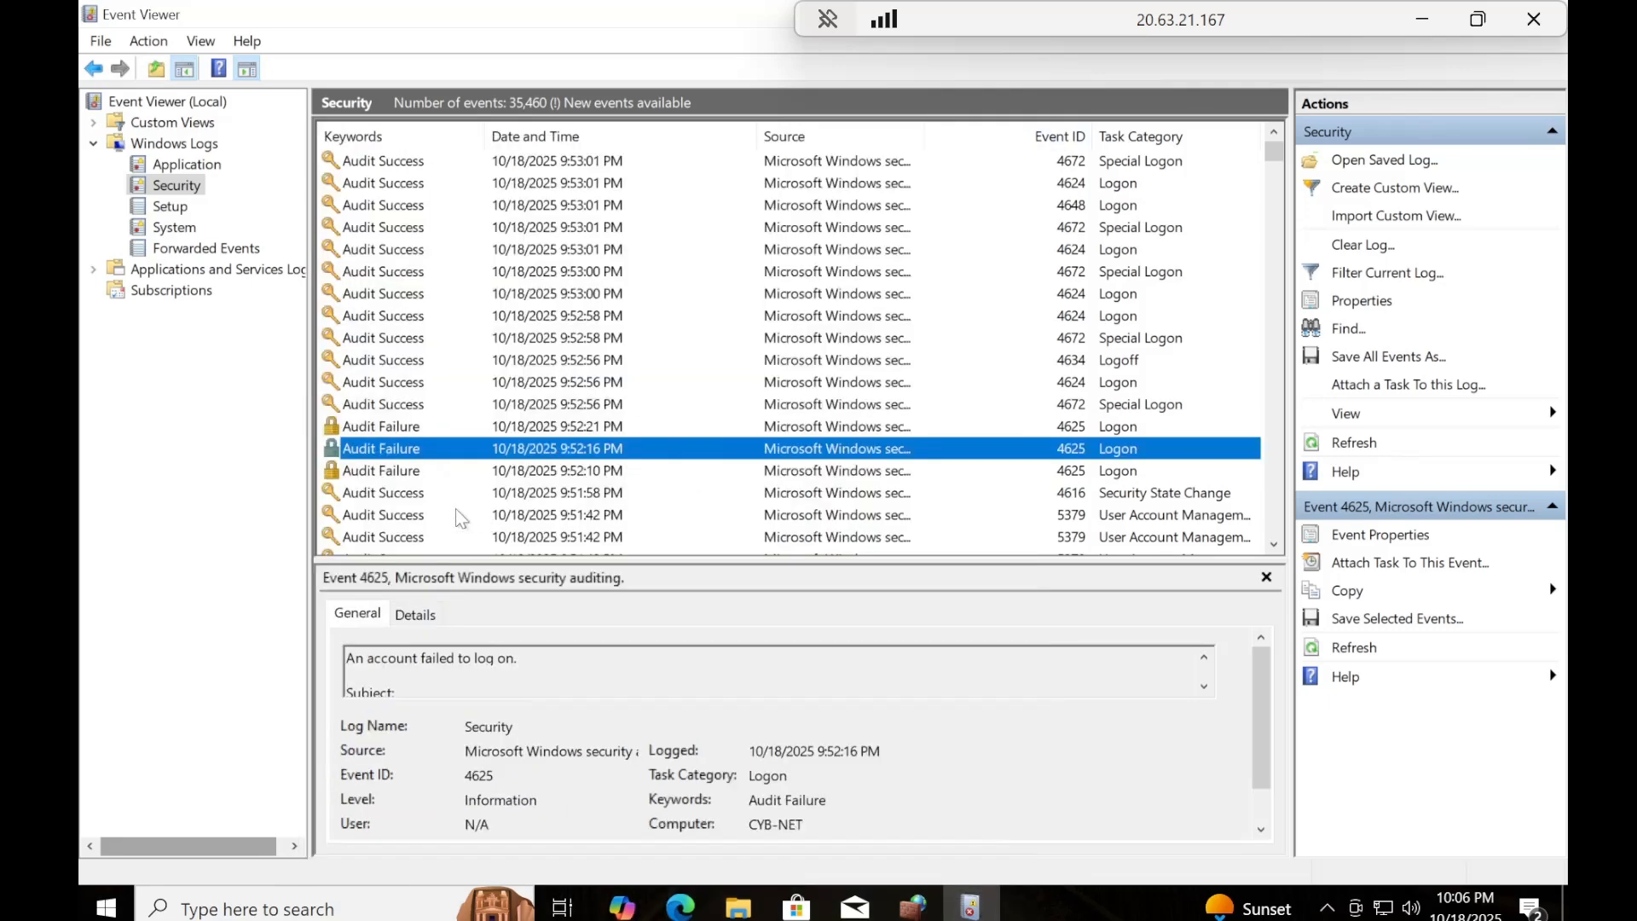
double_click(407, 475)
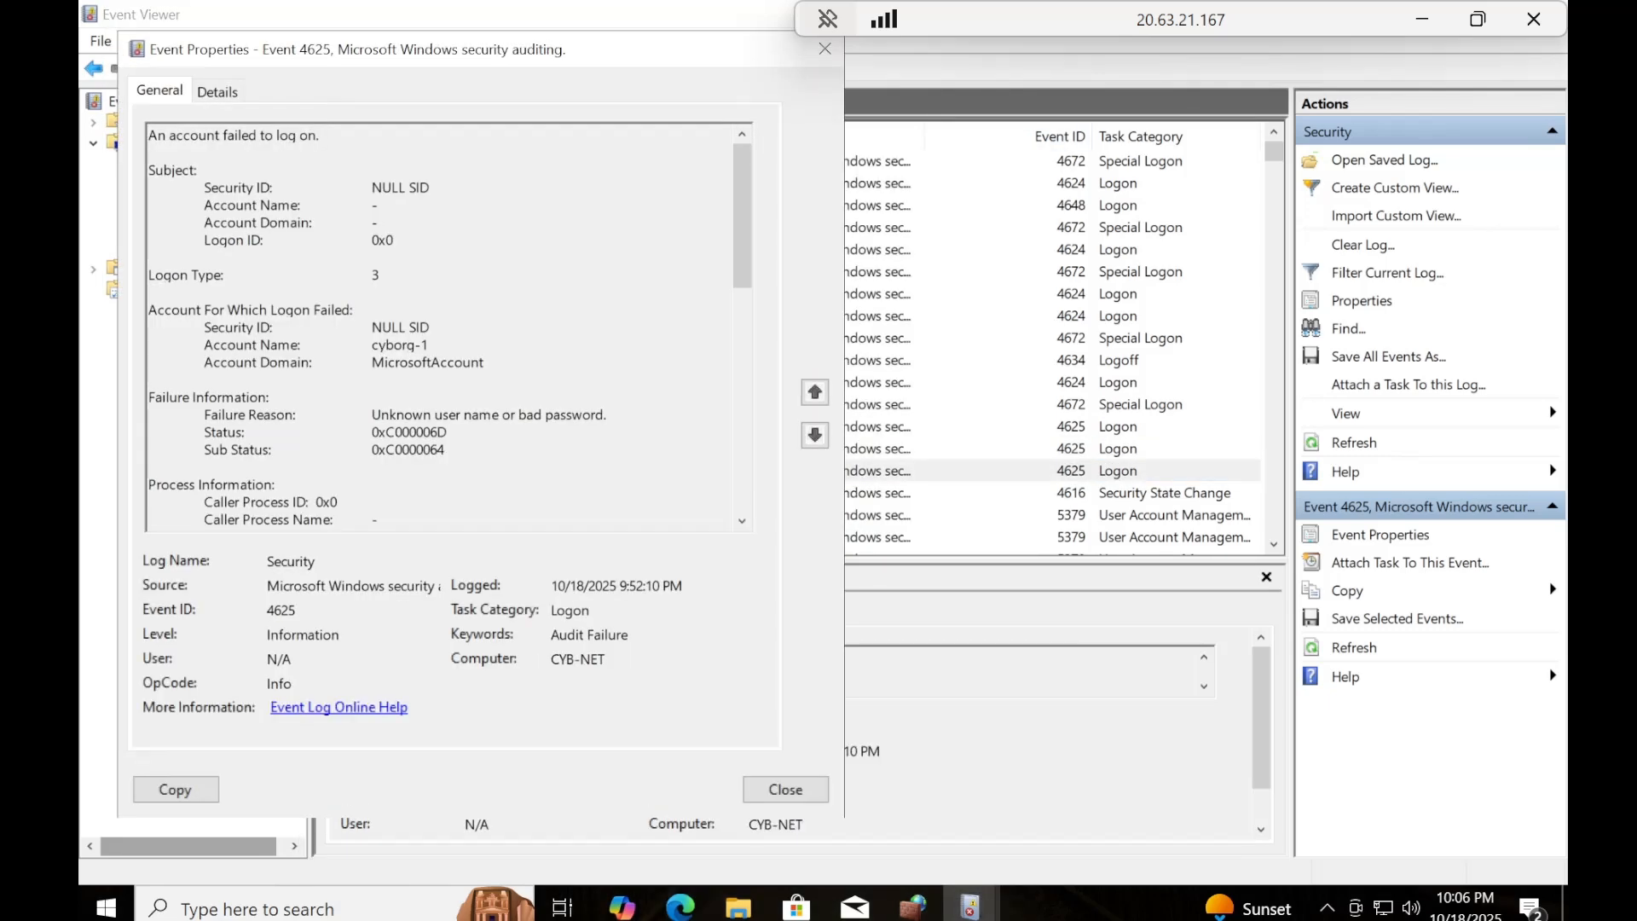
left_click(824, 51)
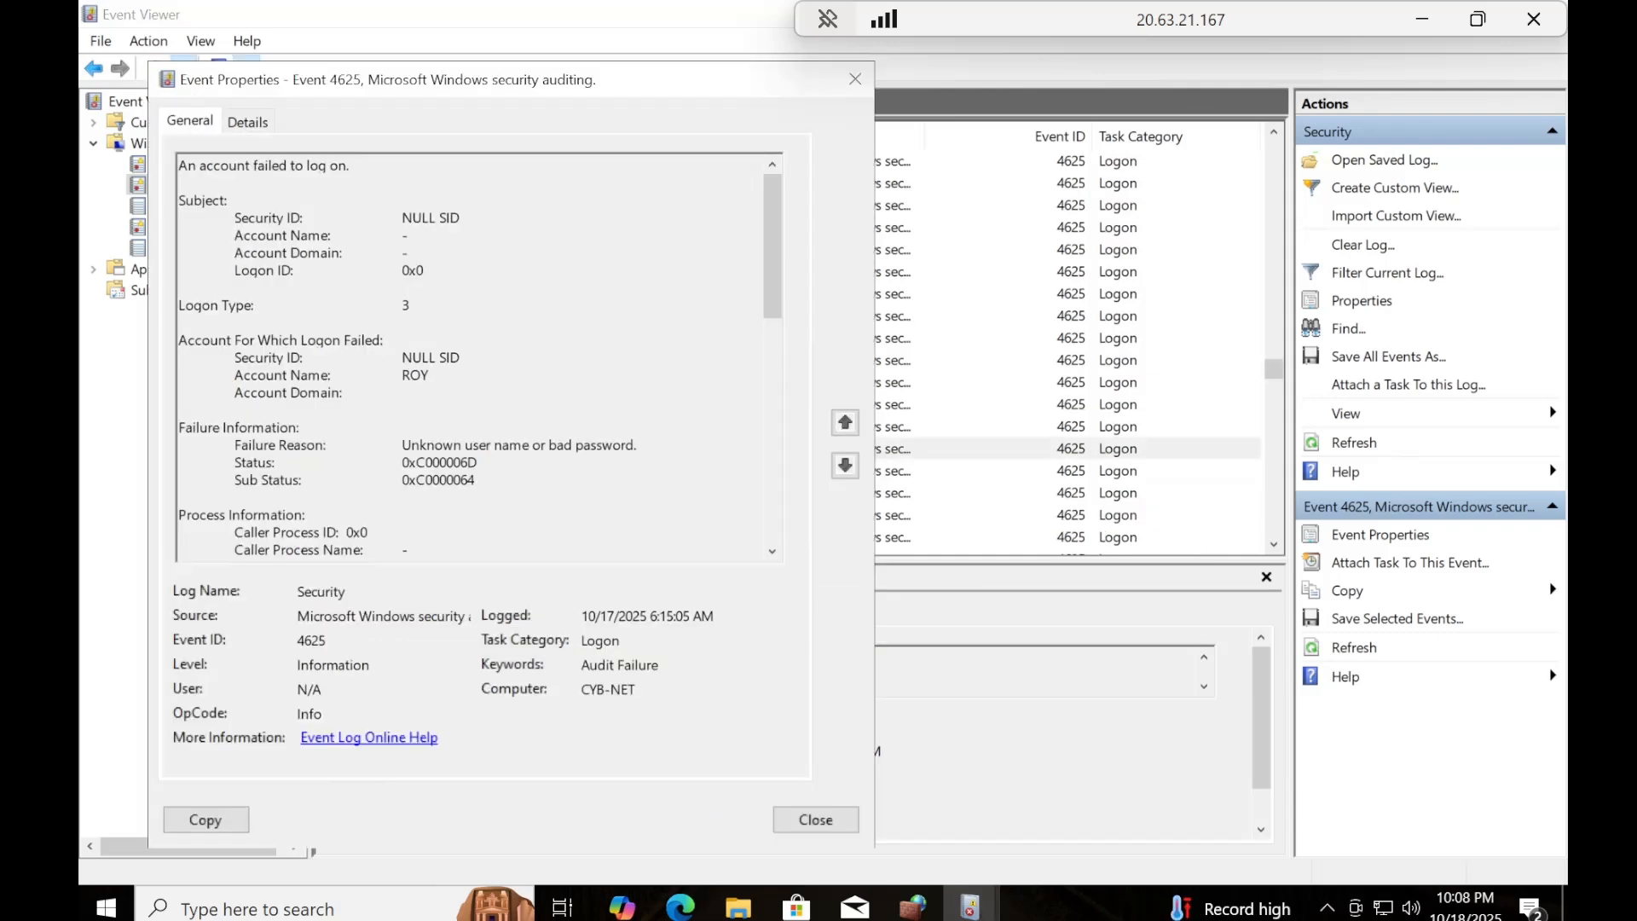
left_click(854, 81)
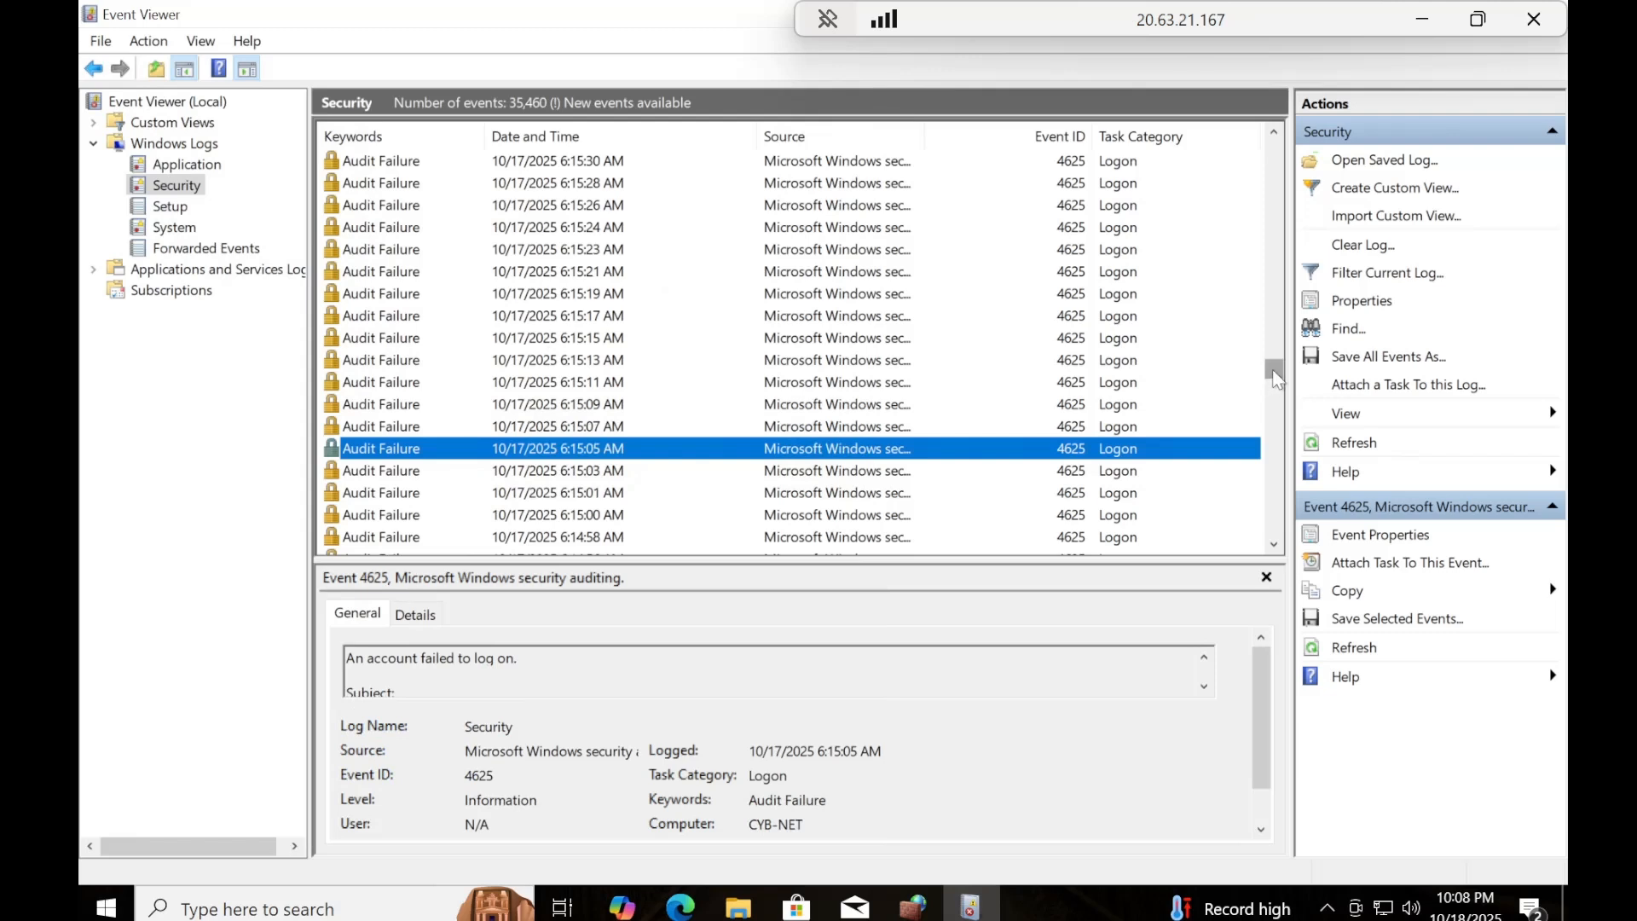
left_click_drag(1267, 361, 1267, 352)
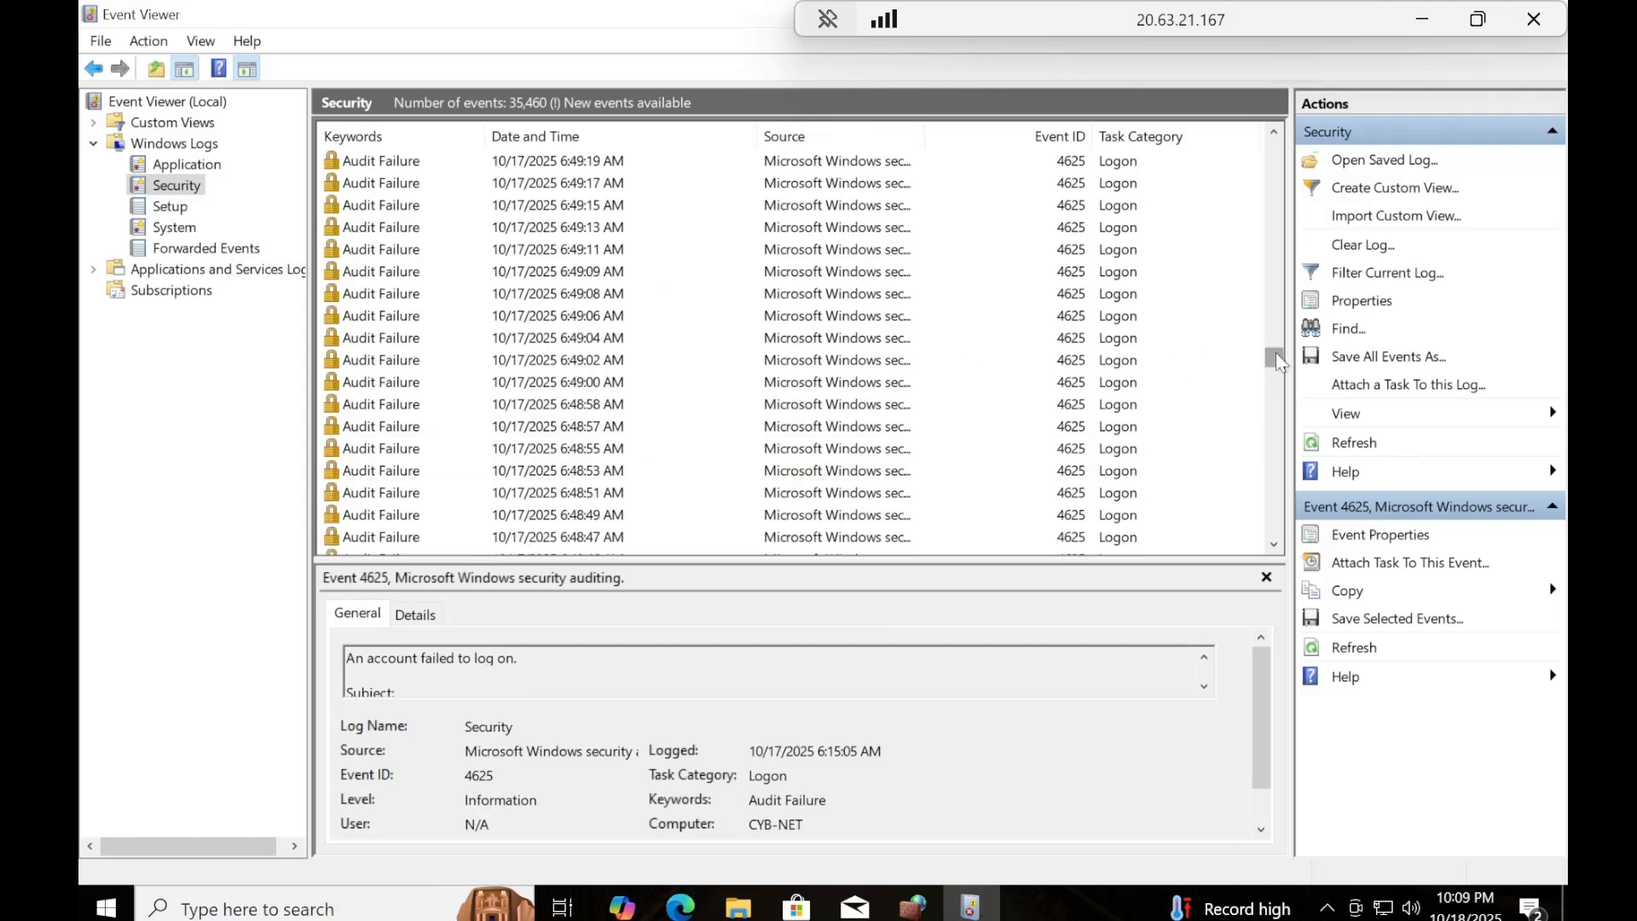
left_click_drag(1276, 351, 1276, 332)
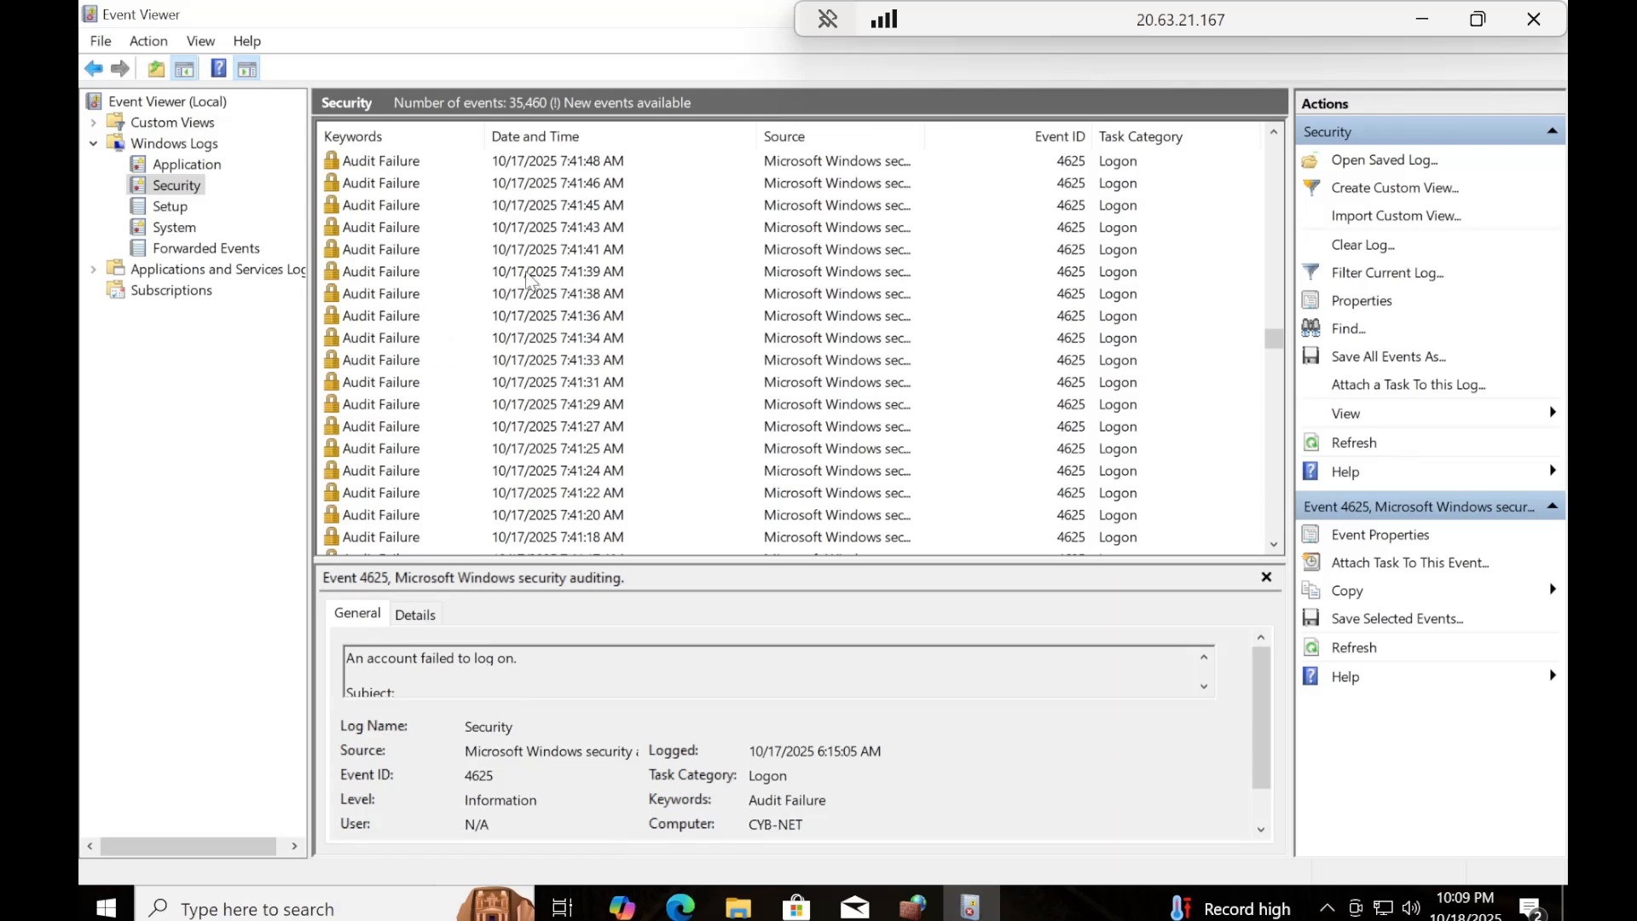
left_click(524, 320)
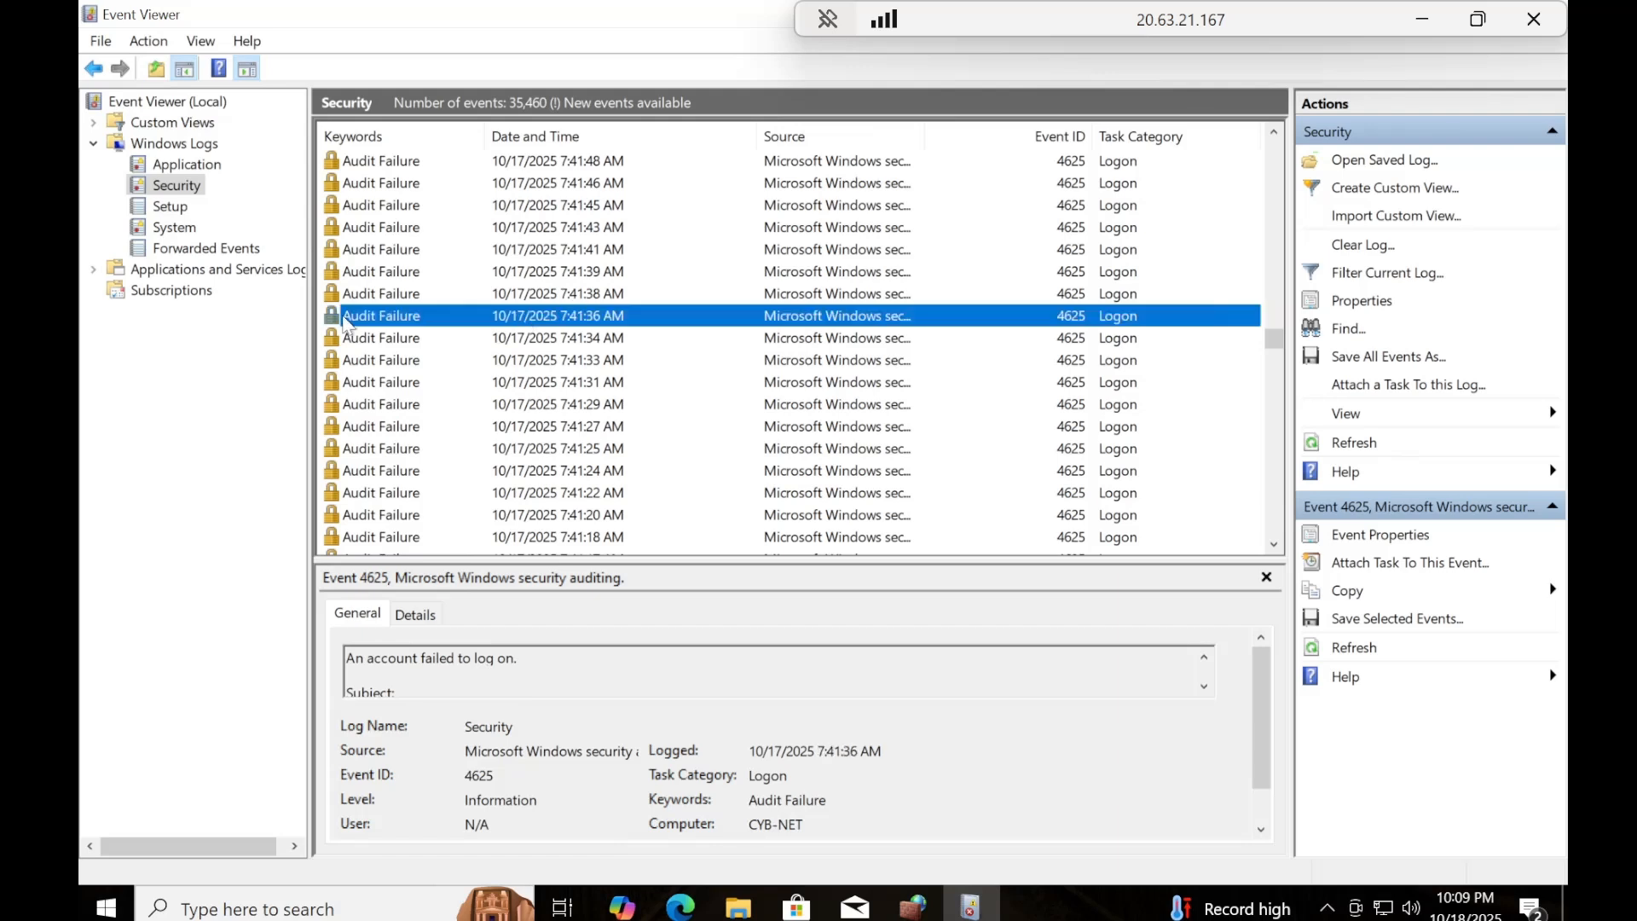
double_click(412, 319)
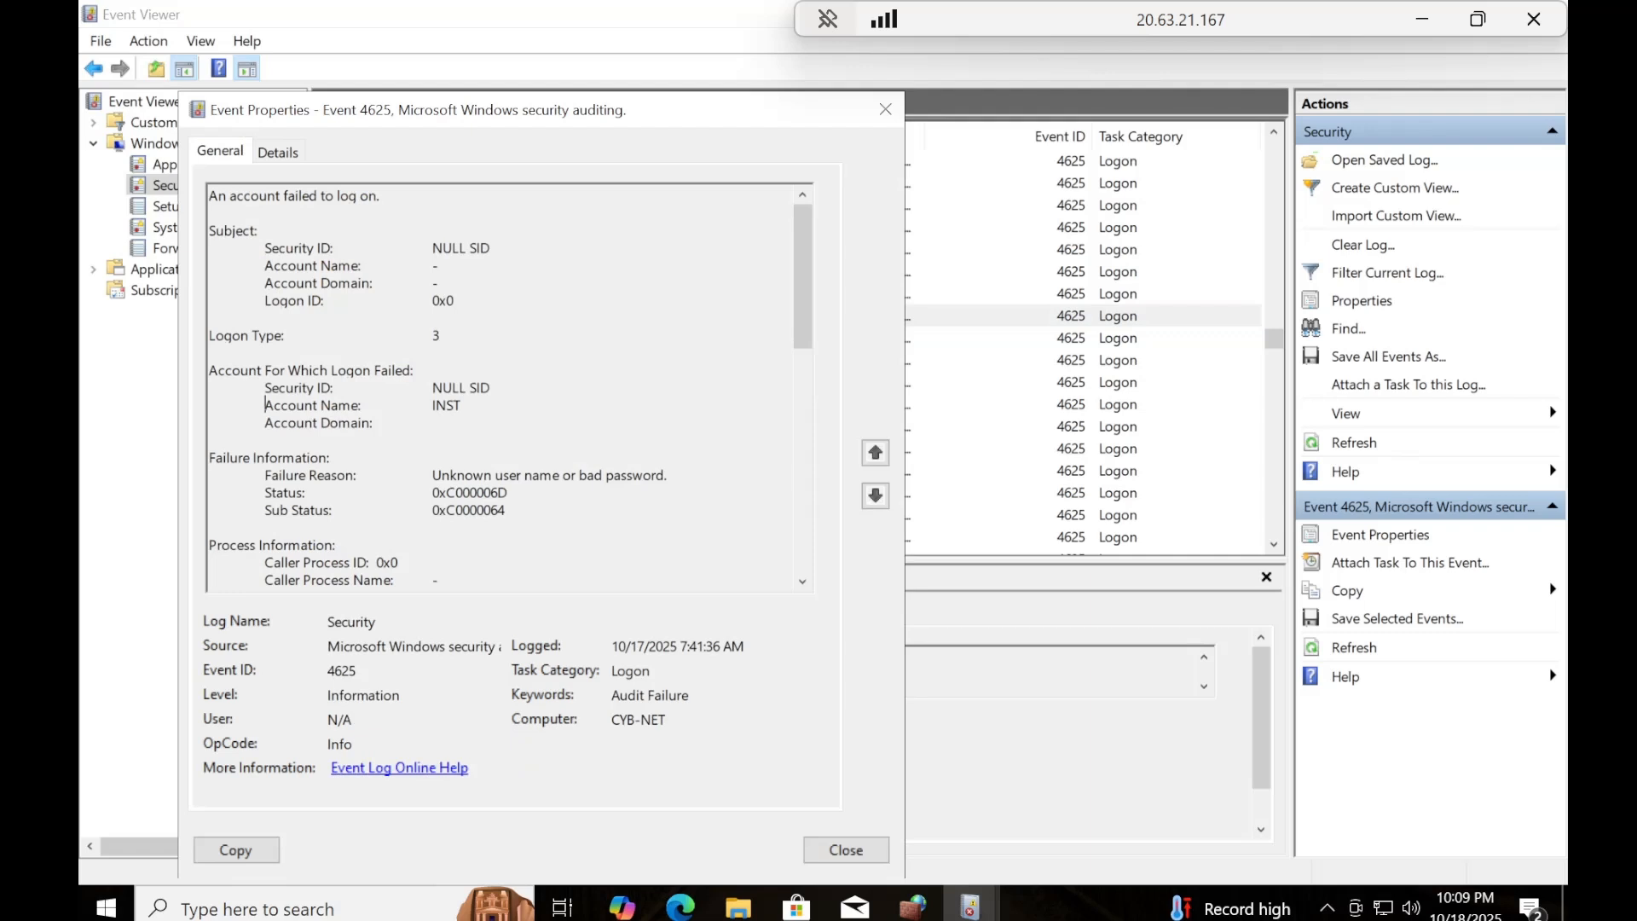
left_click_drag(265, 405, 463, 405)
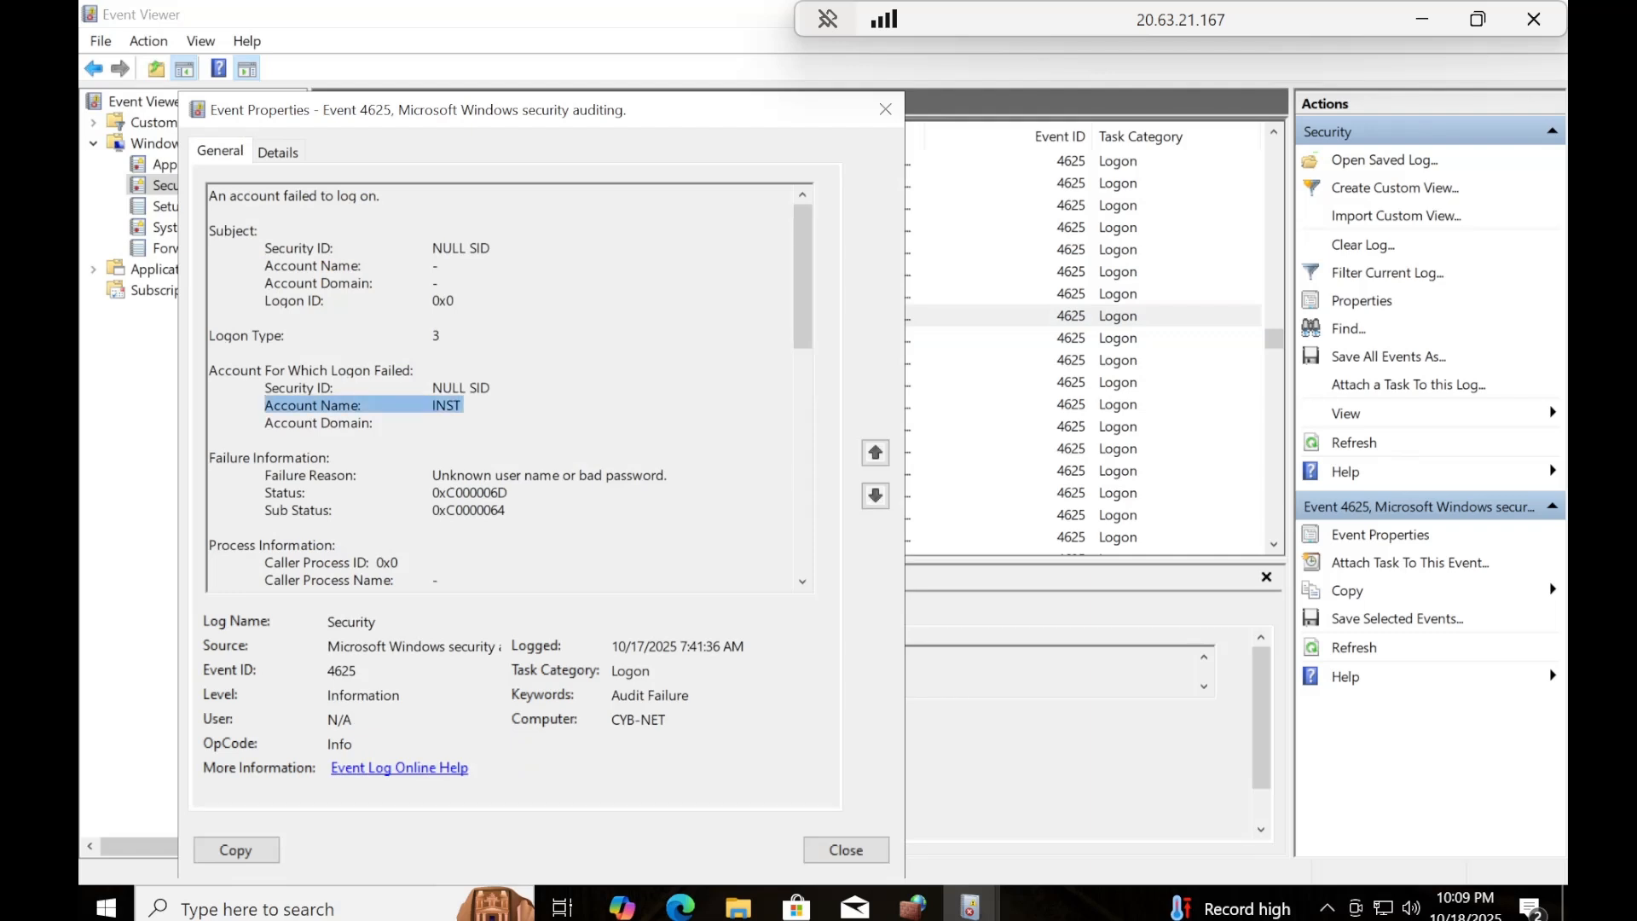
left_click_drag(807, 278, 807, 382)
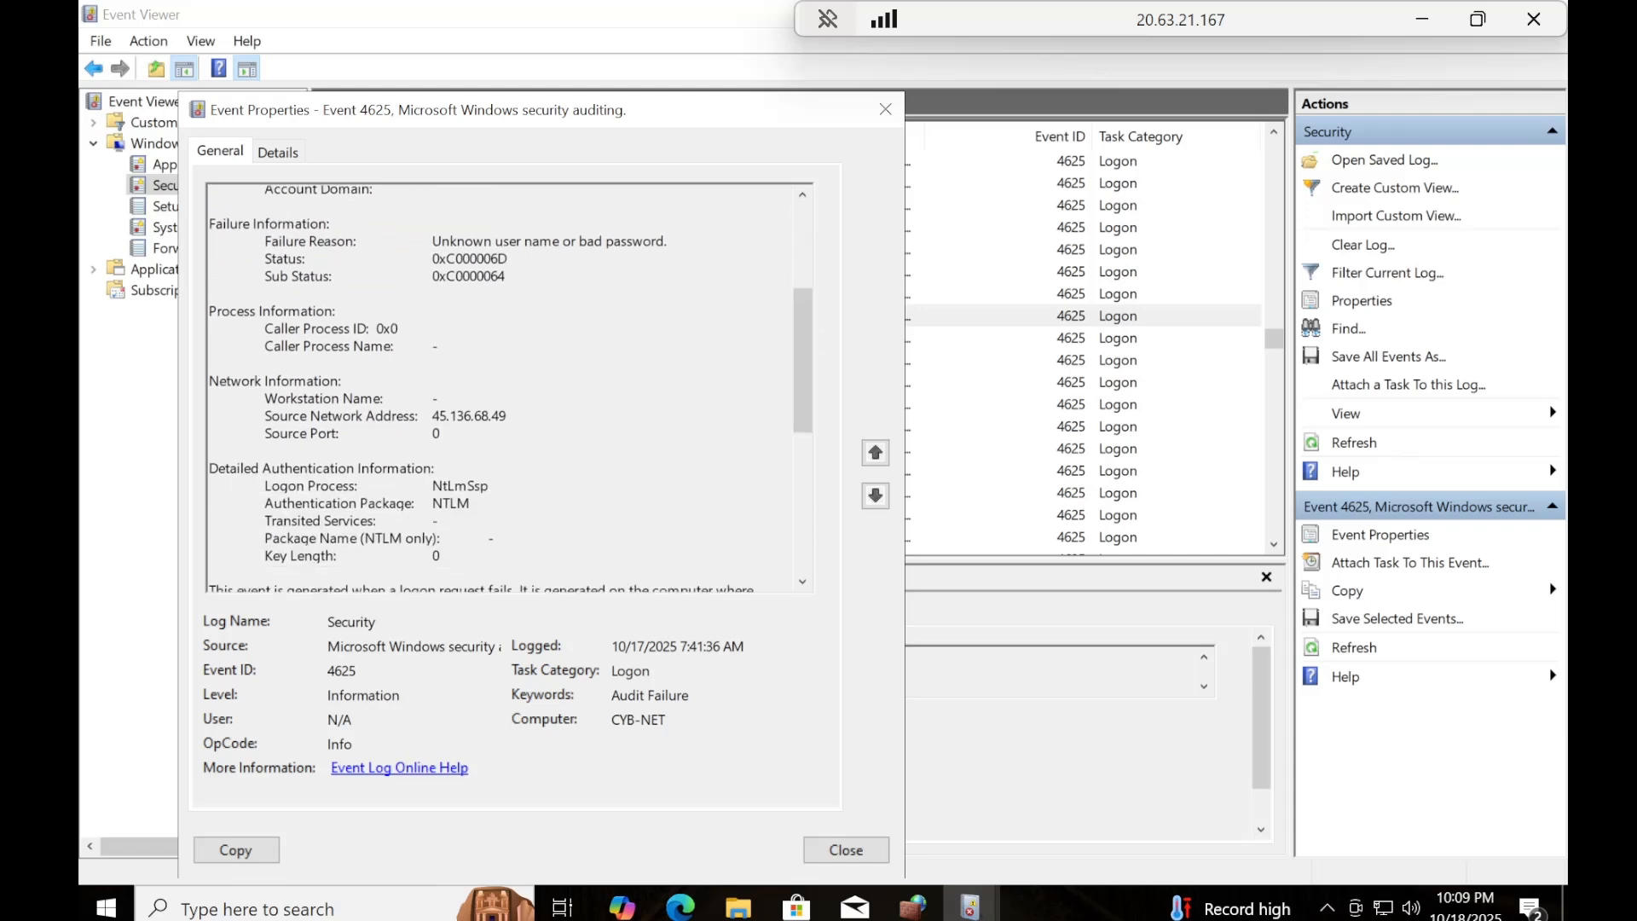
left_click_drag(265, 415, 509, 415)
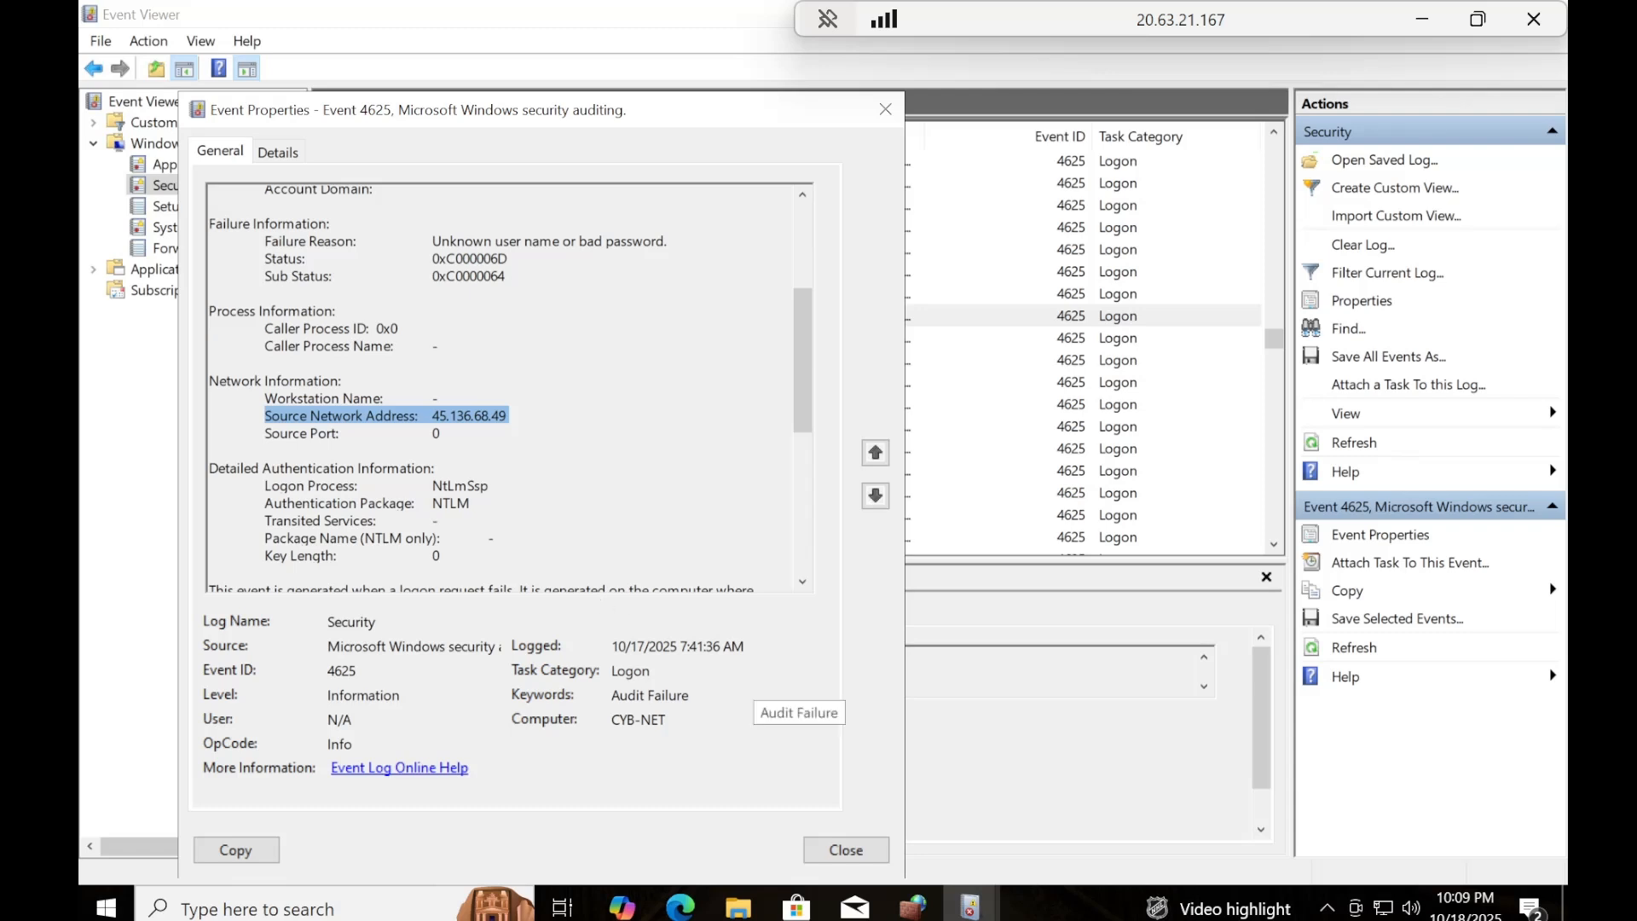
left_click_drag(612, 695, 689, 695)
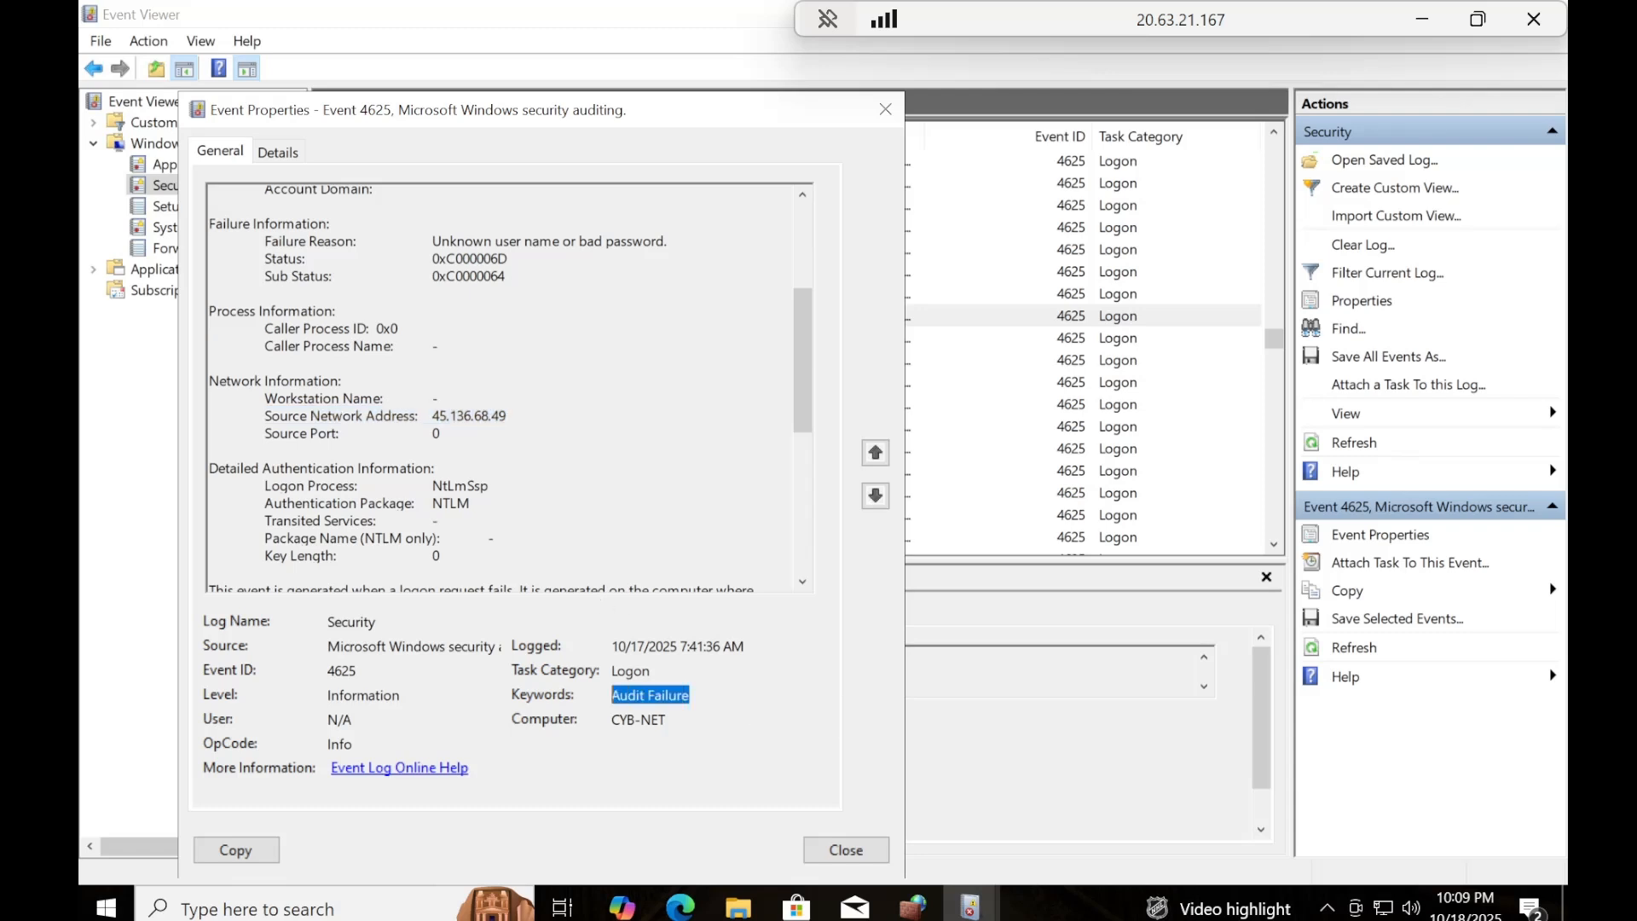
left_click(886, 110)
Examine the targeted account name and source network address of the 10/17/2025 7:41:25 AM Audit Failure, and close its properties.
double_click(389, 459)
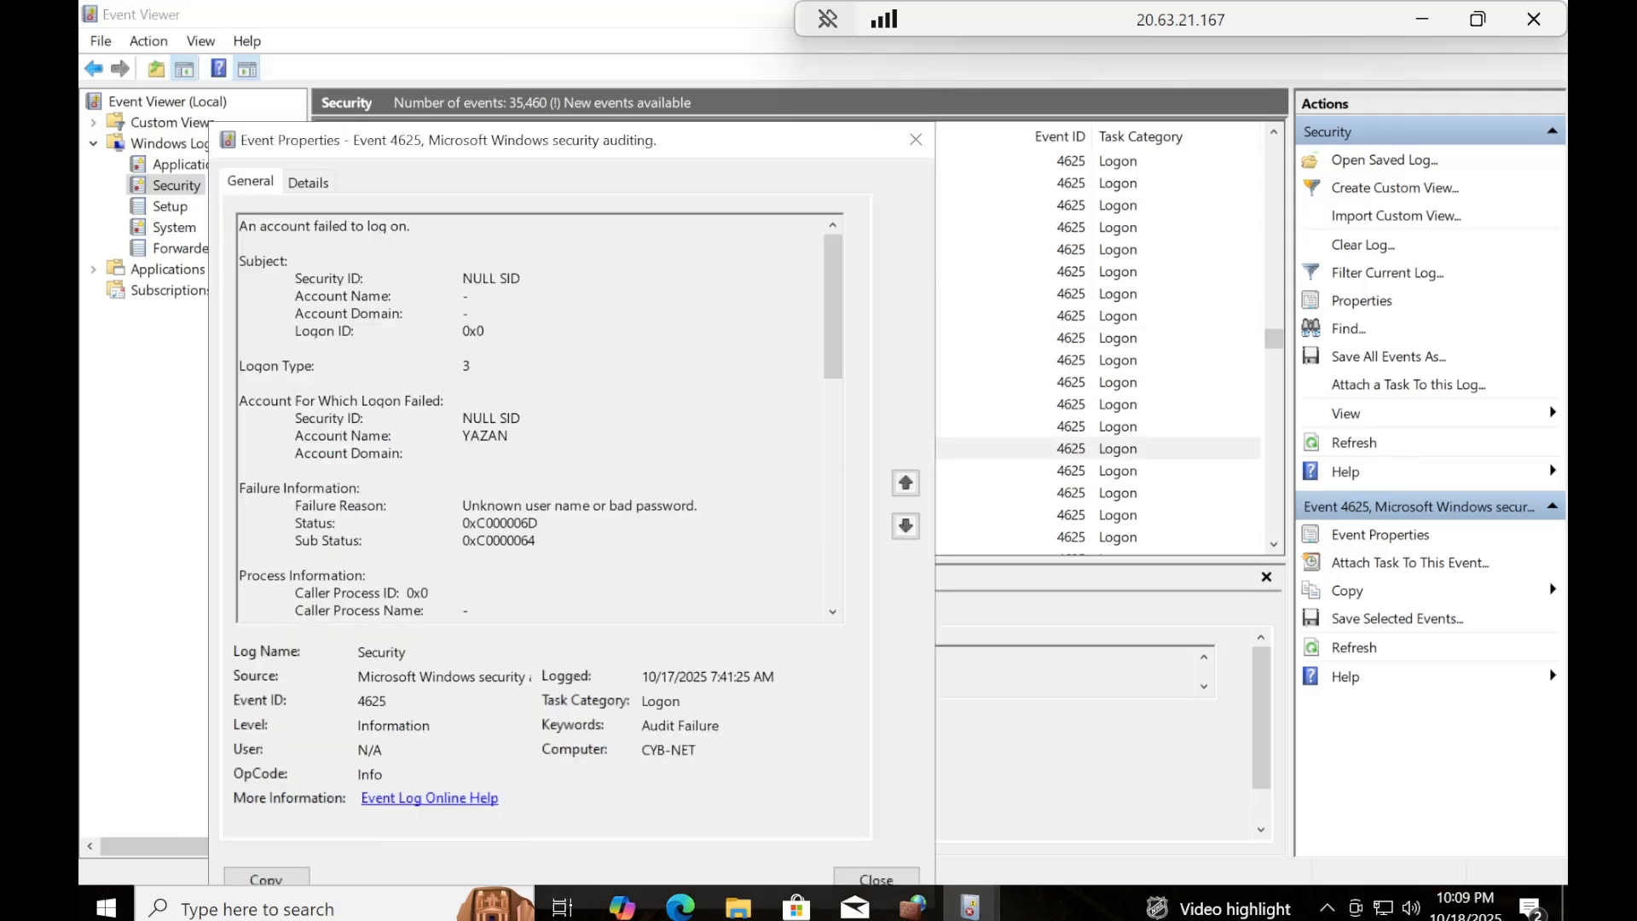
left_click_drag(509, 434, 295, 434)
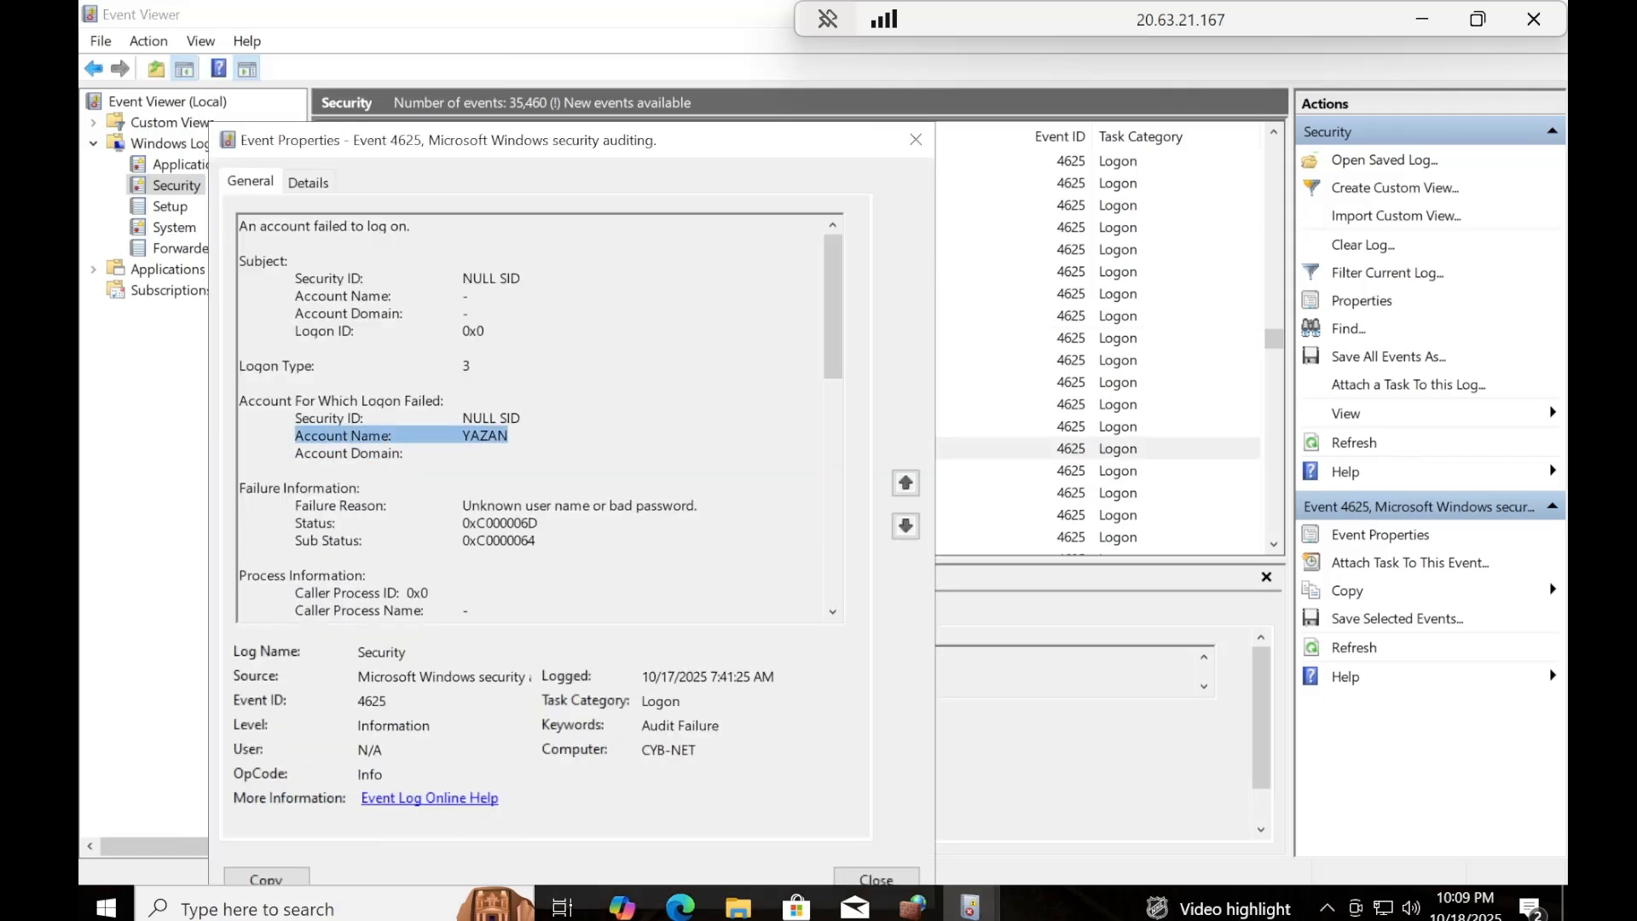
scroll(827, 304, "down", 2)
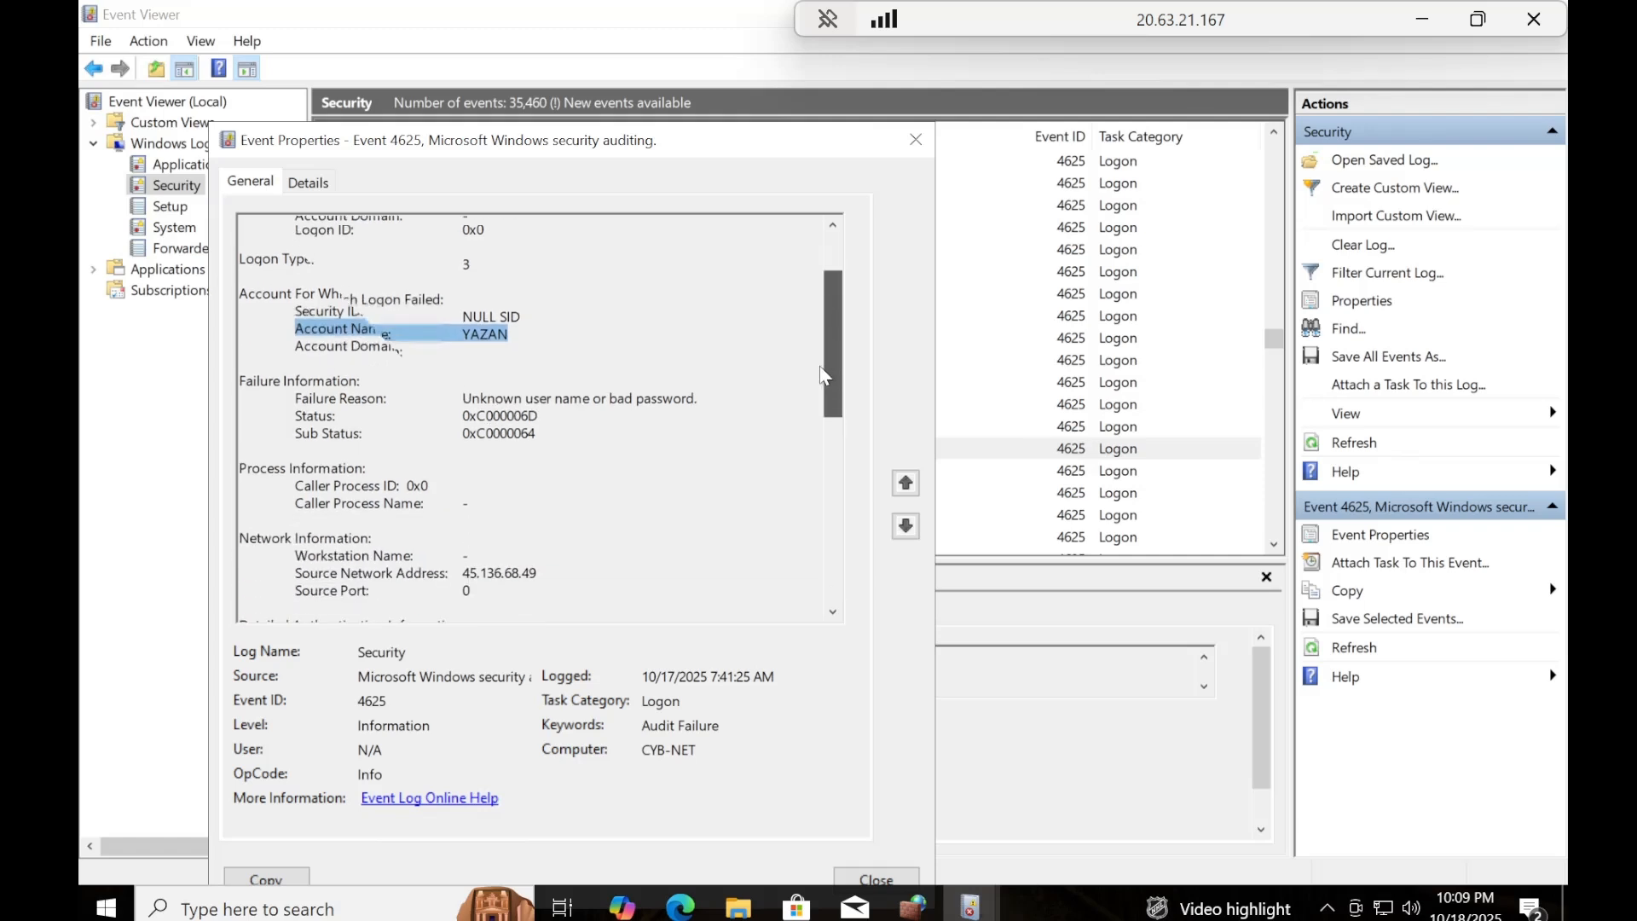
scroll(824, 416, "down", 4)
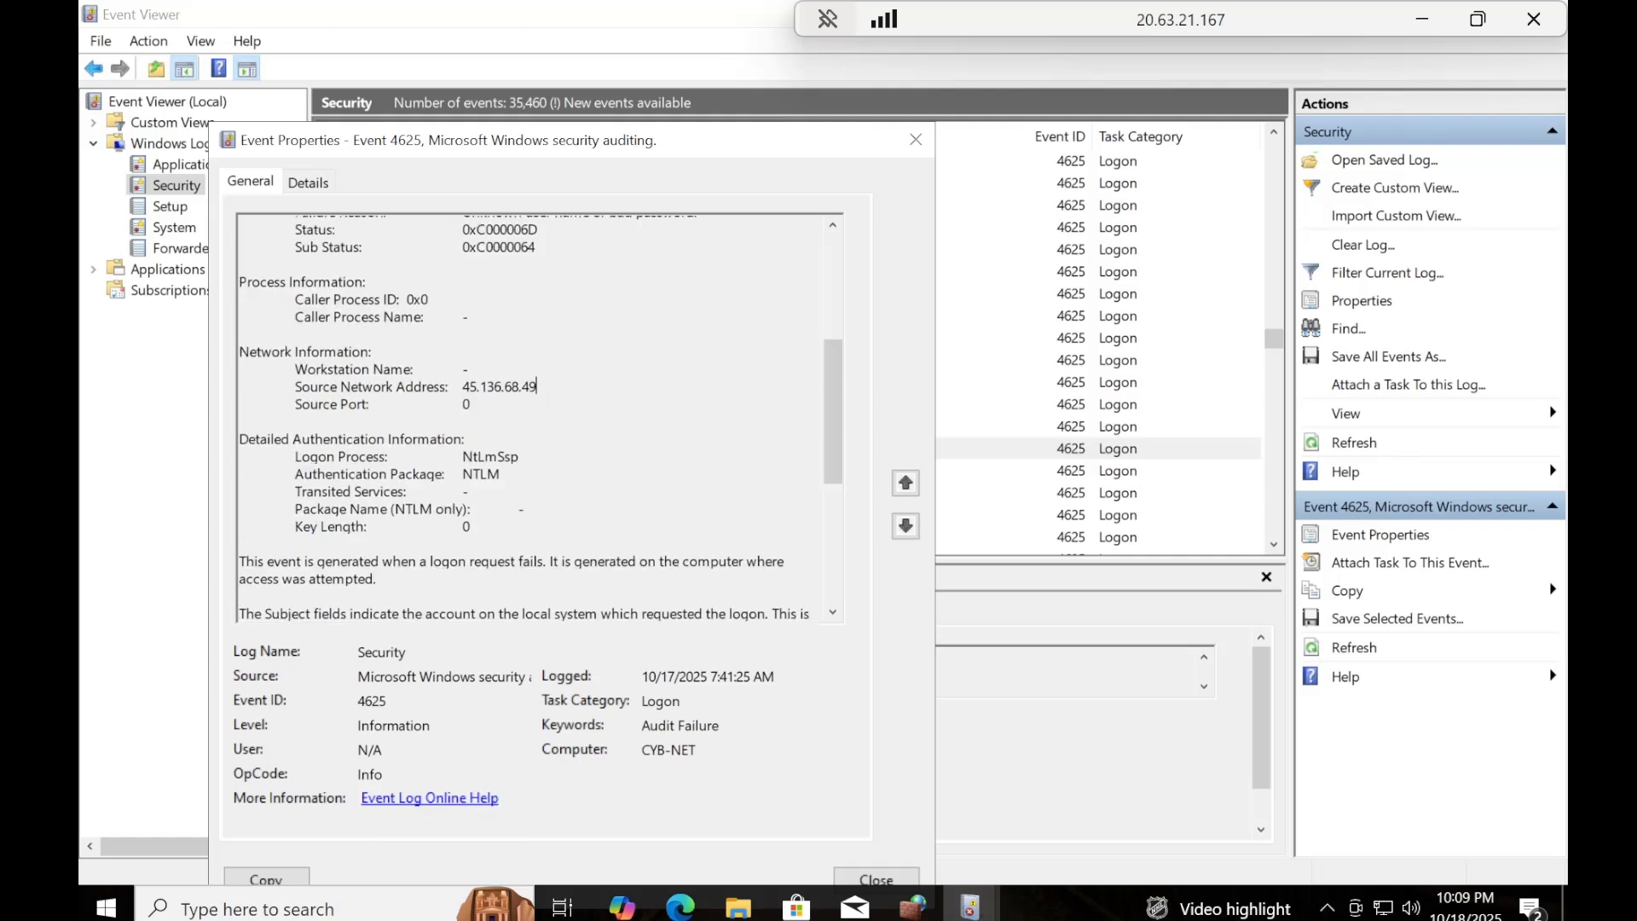
left_click_drag(537, 387, 295, 387)
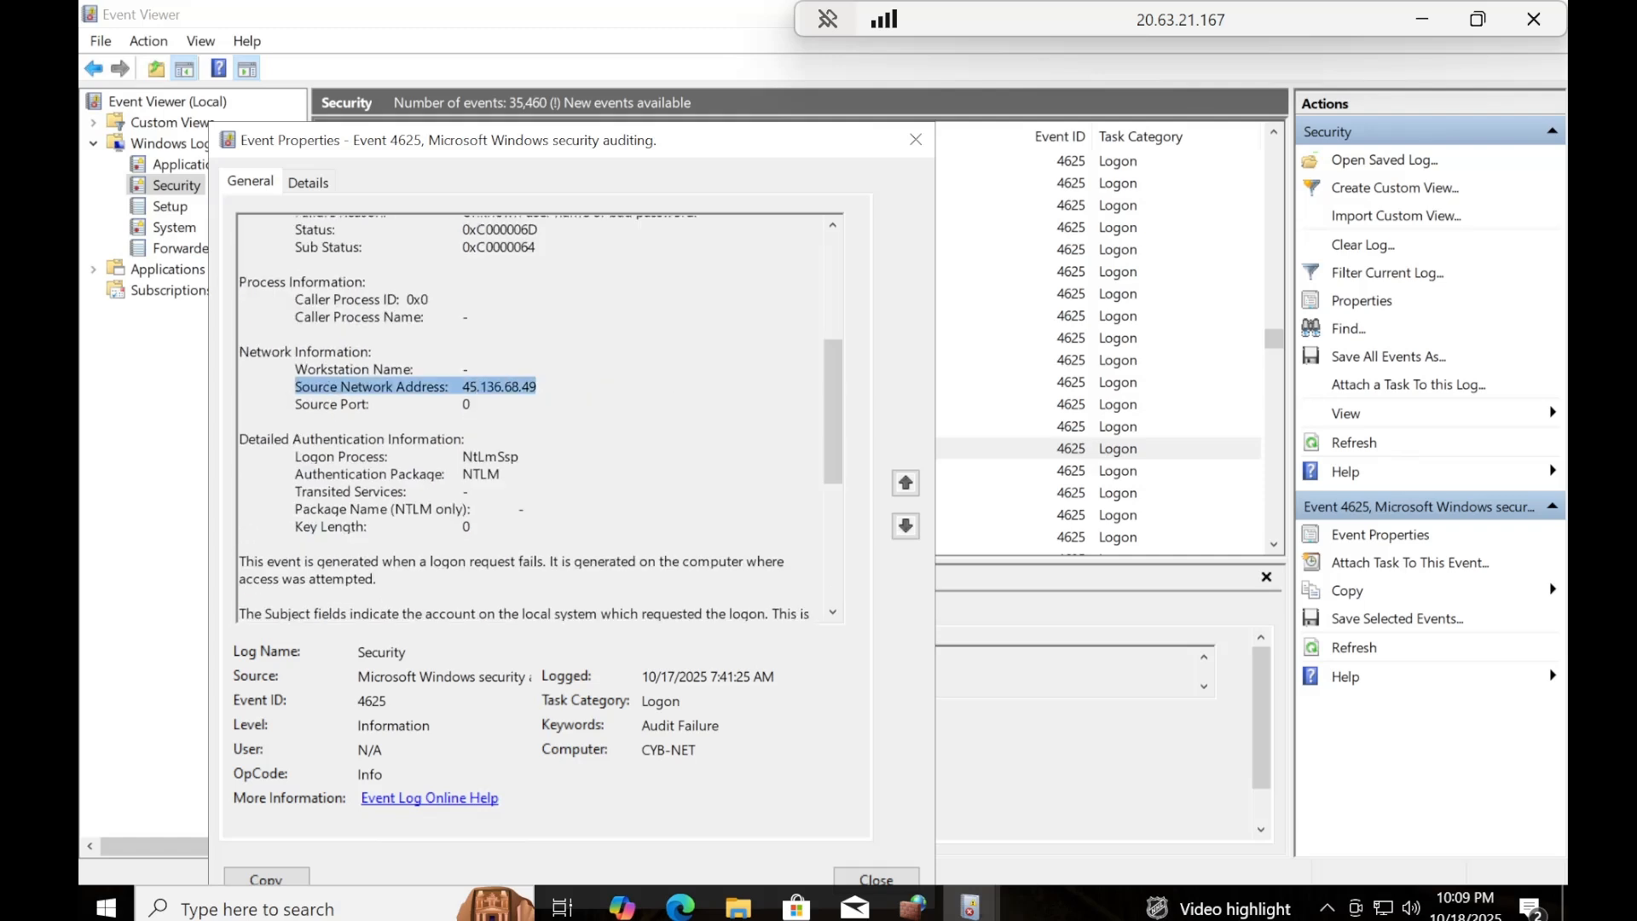
left_click(911, 151)
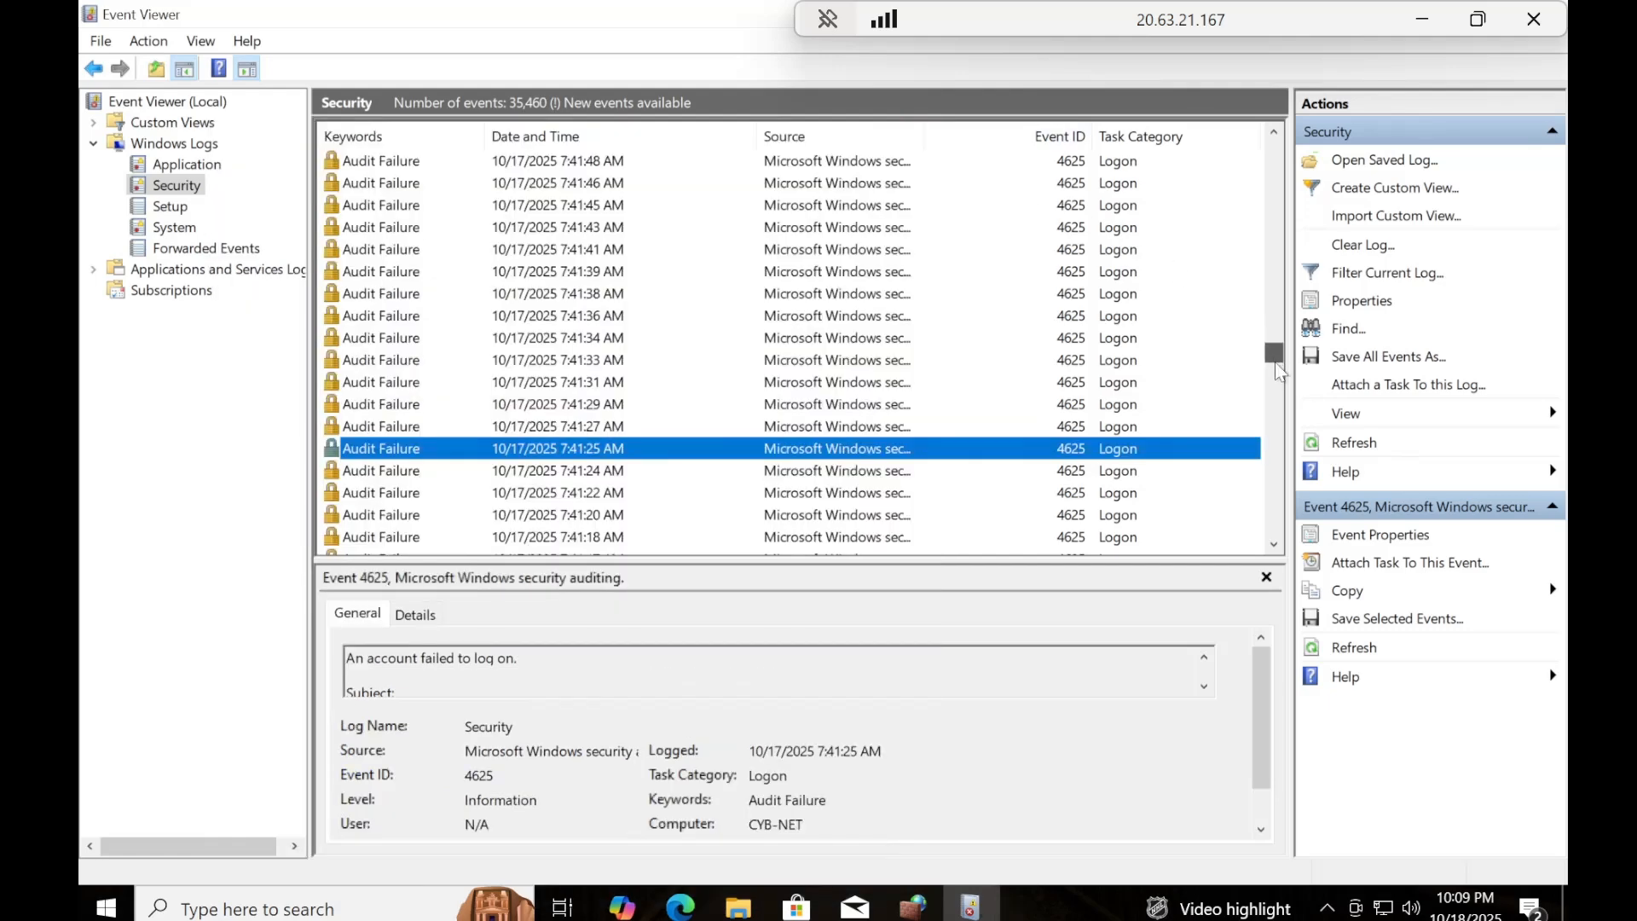
Check the account name and source network address in the 10/17/2025 5:18:51 AM Audit Failure, and close its properties.
left_click_drag(1276, 337, 1221, 404)
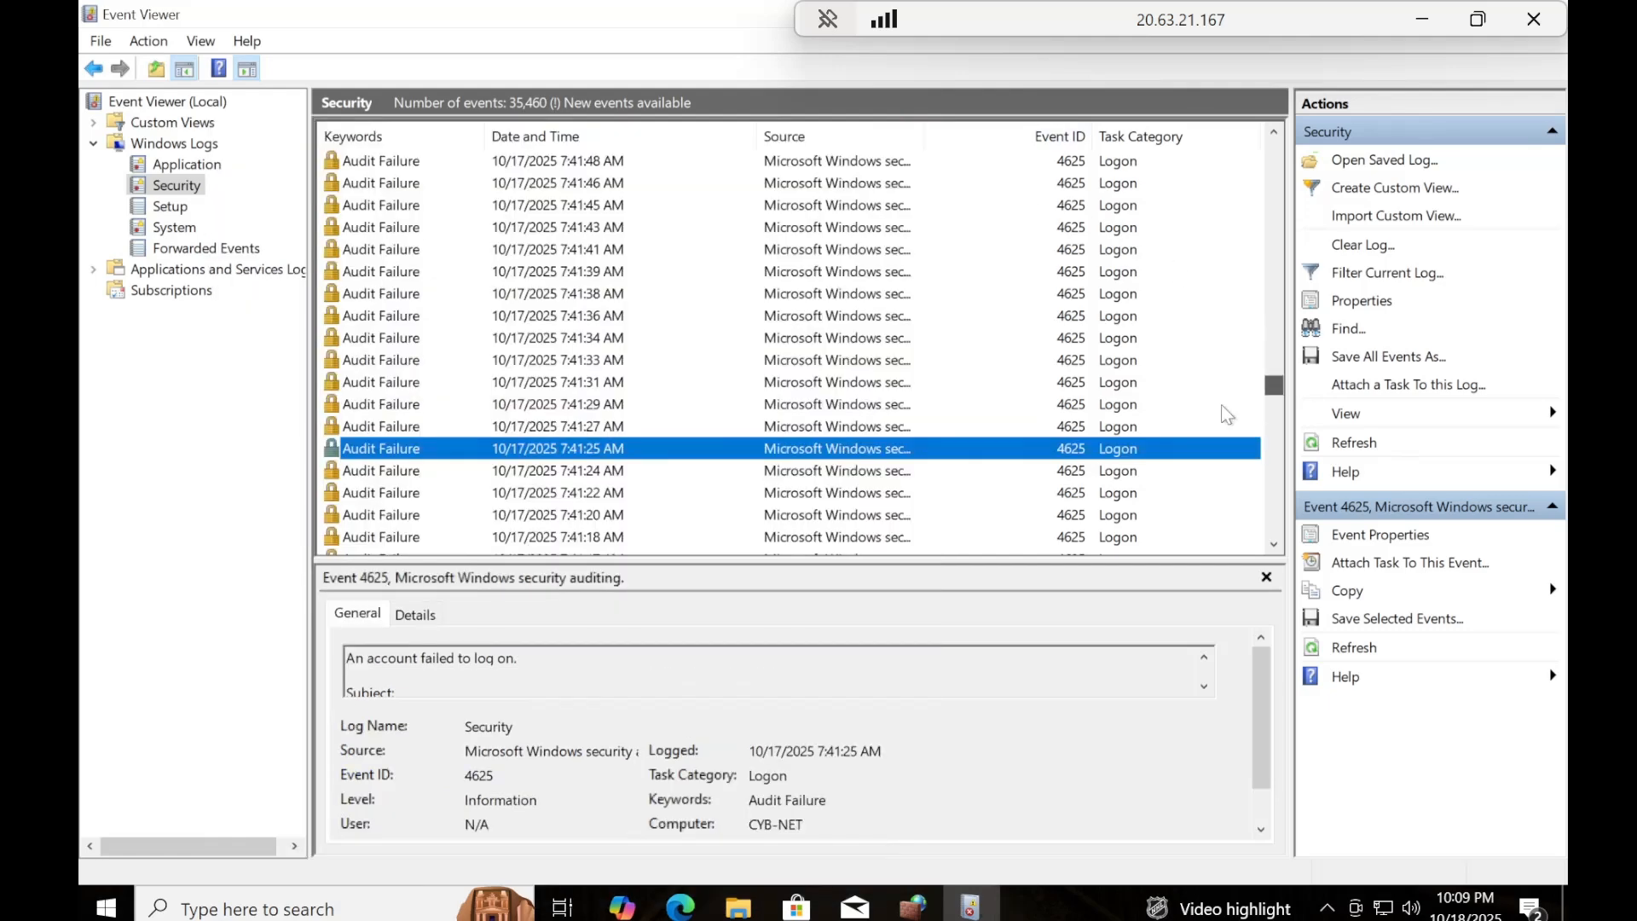
double_click(422, 491)
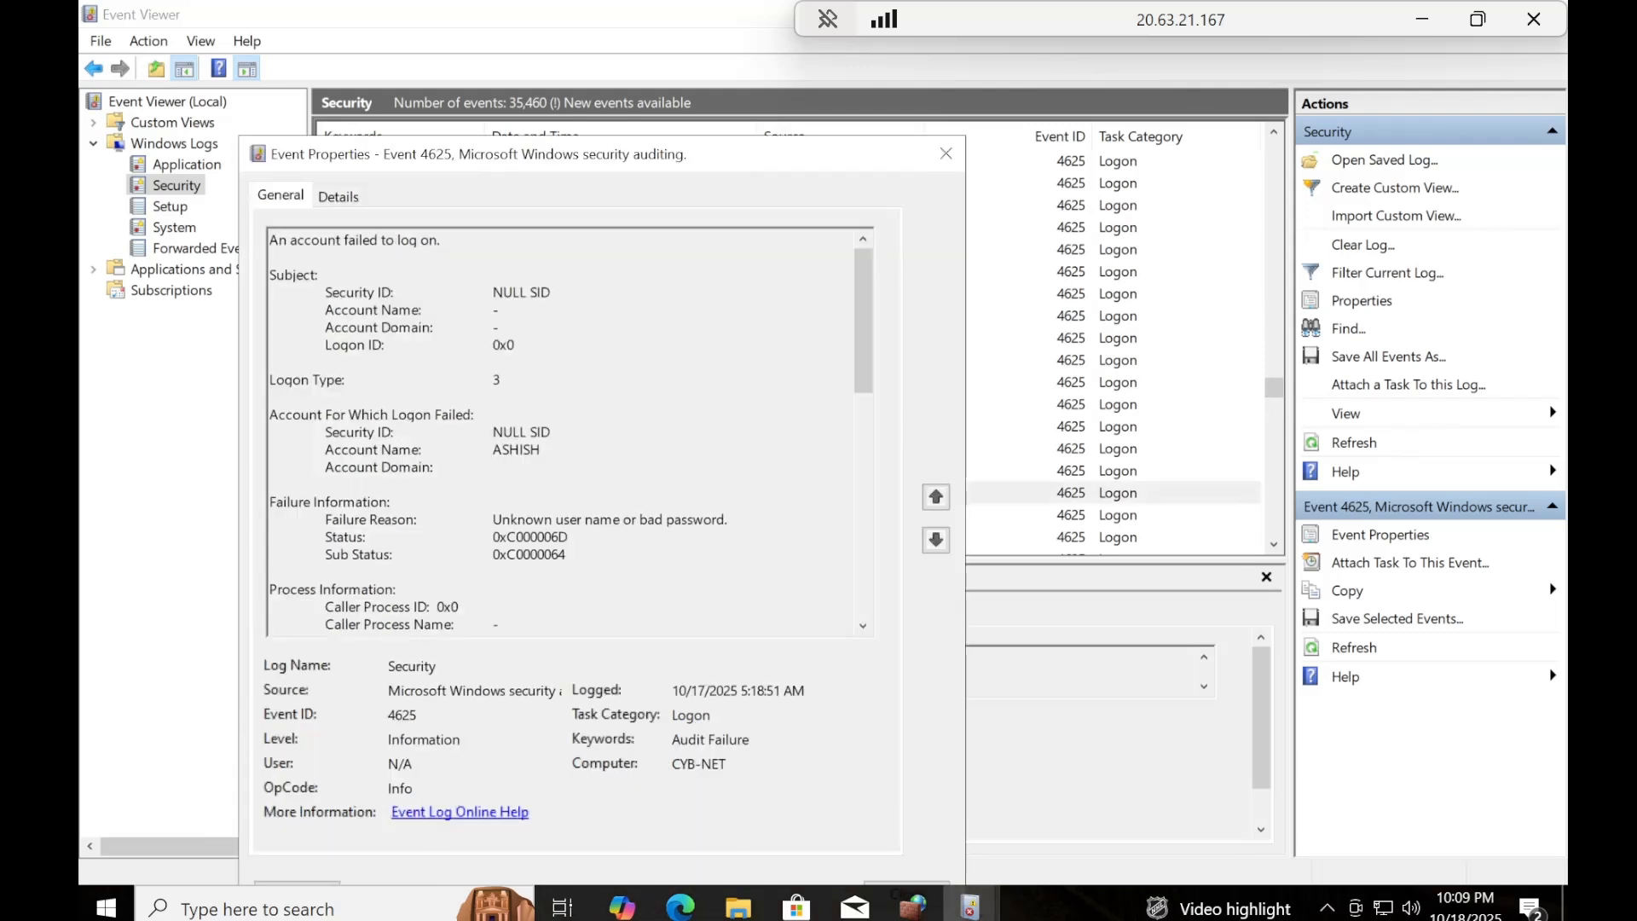
left_click_drag(541, 449, 325, 449)
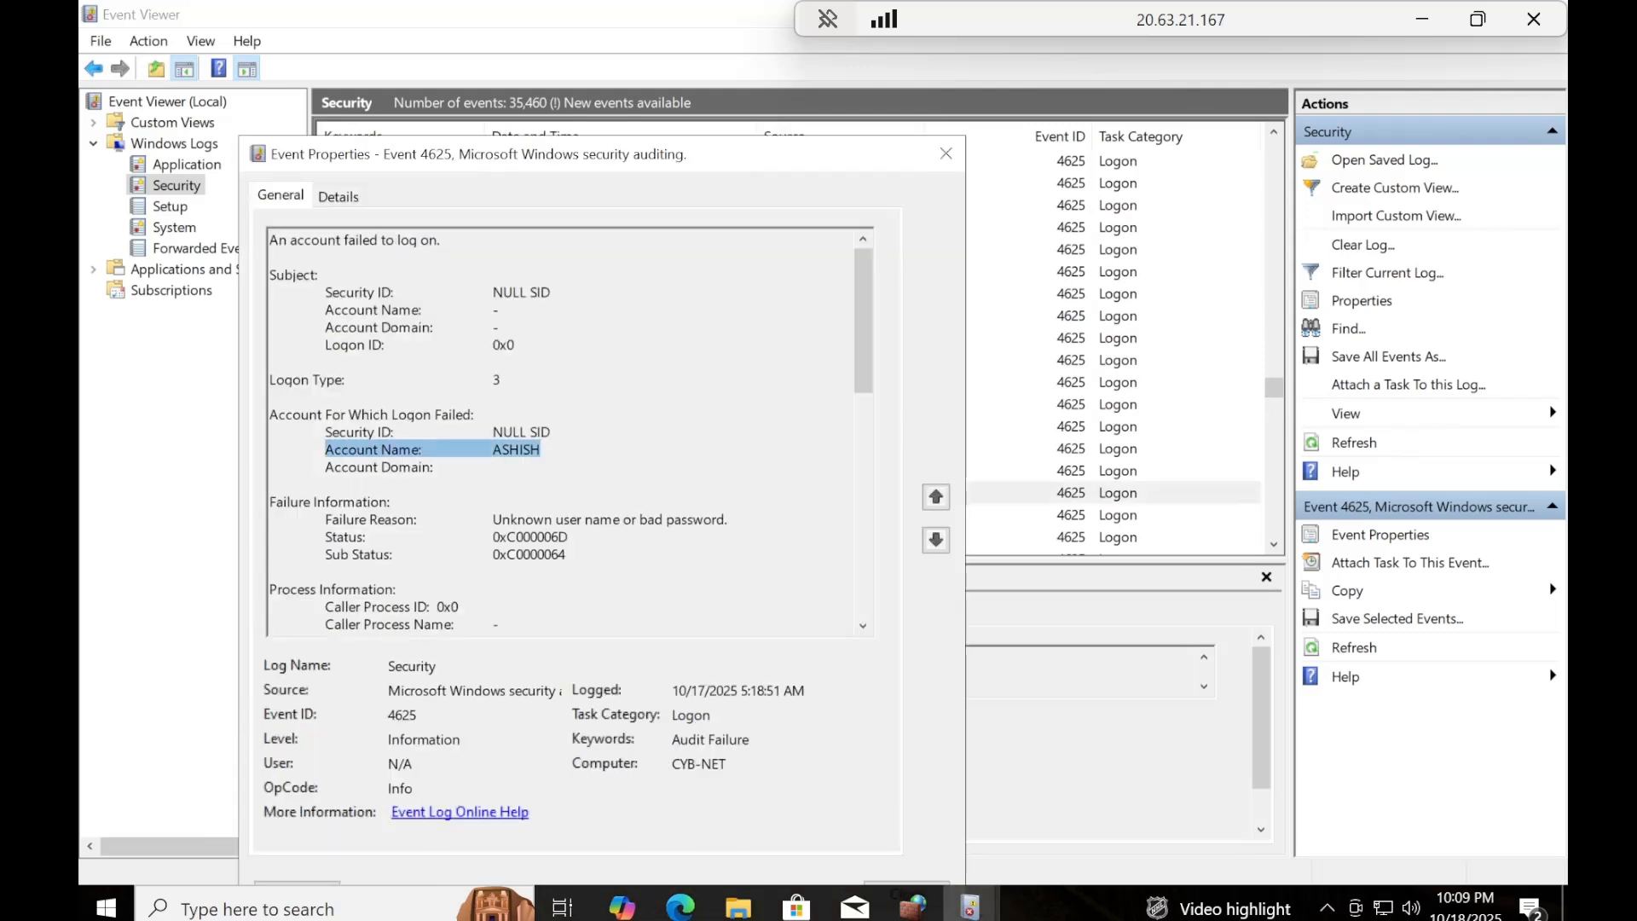
left_click_drag(859, 360, 859, 442)
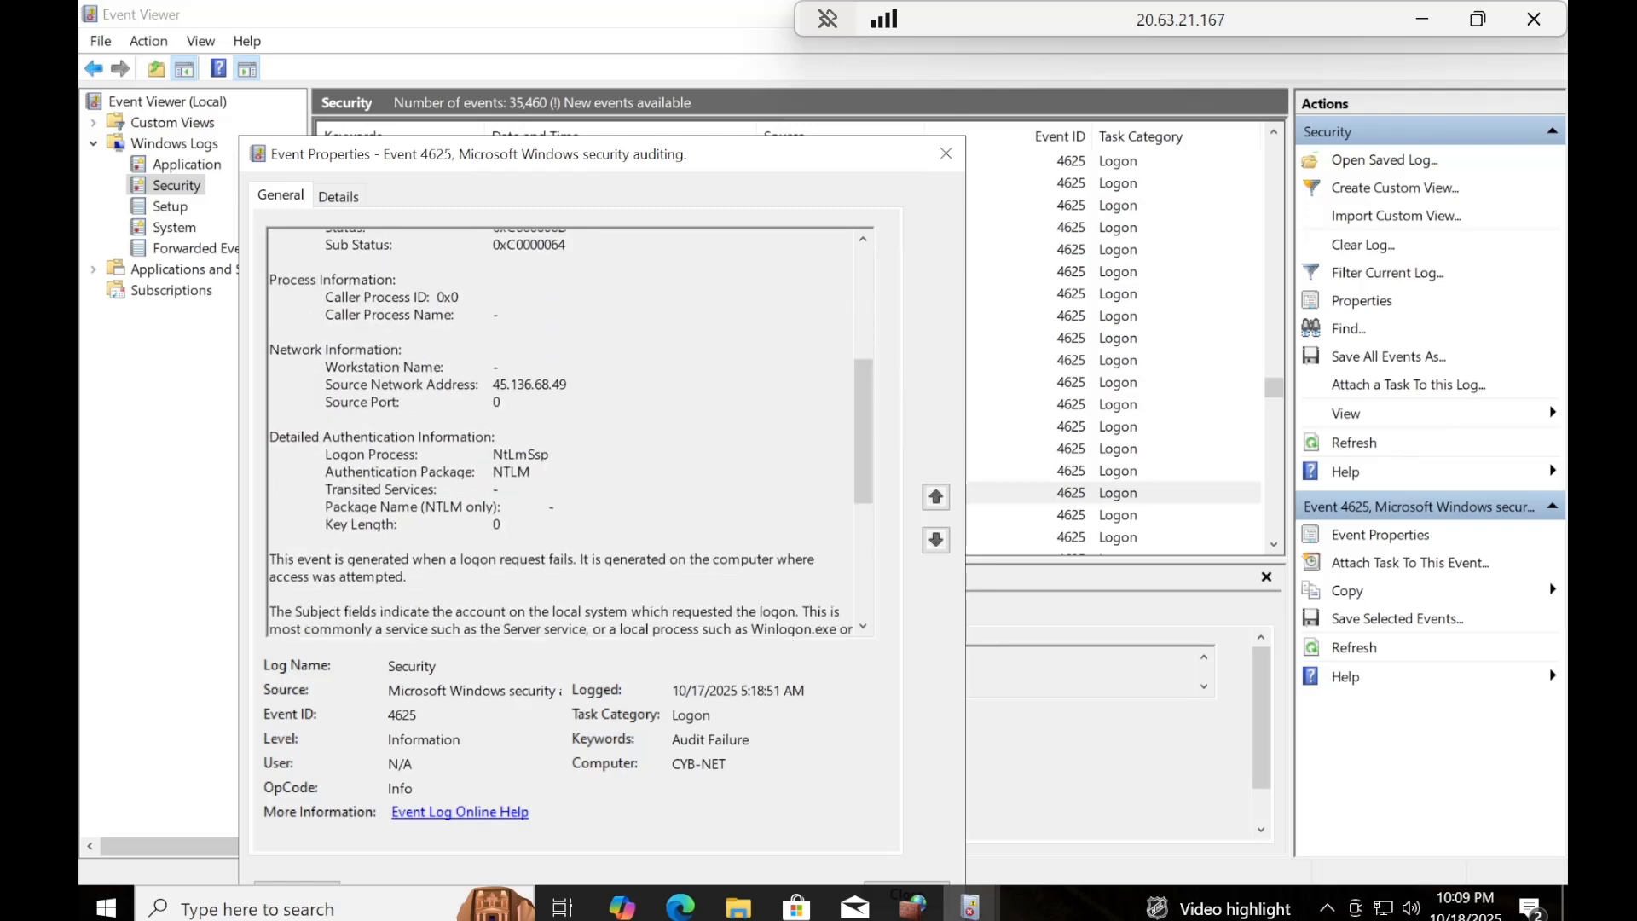
left_click_drag(568, 384, 325, 384)
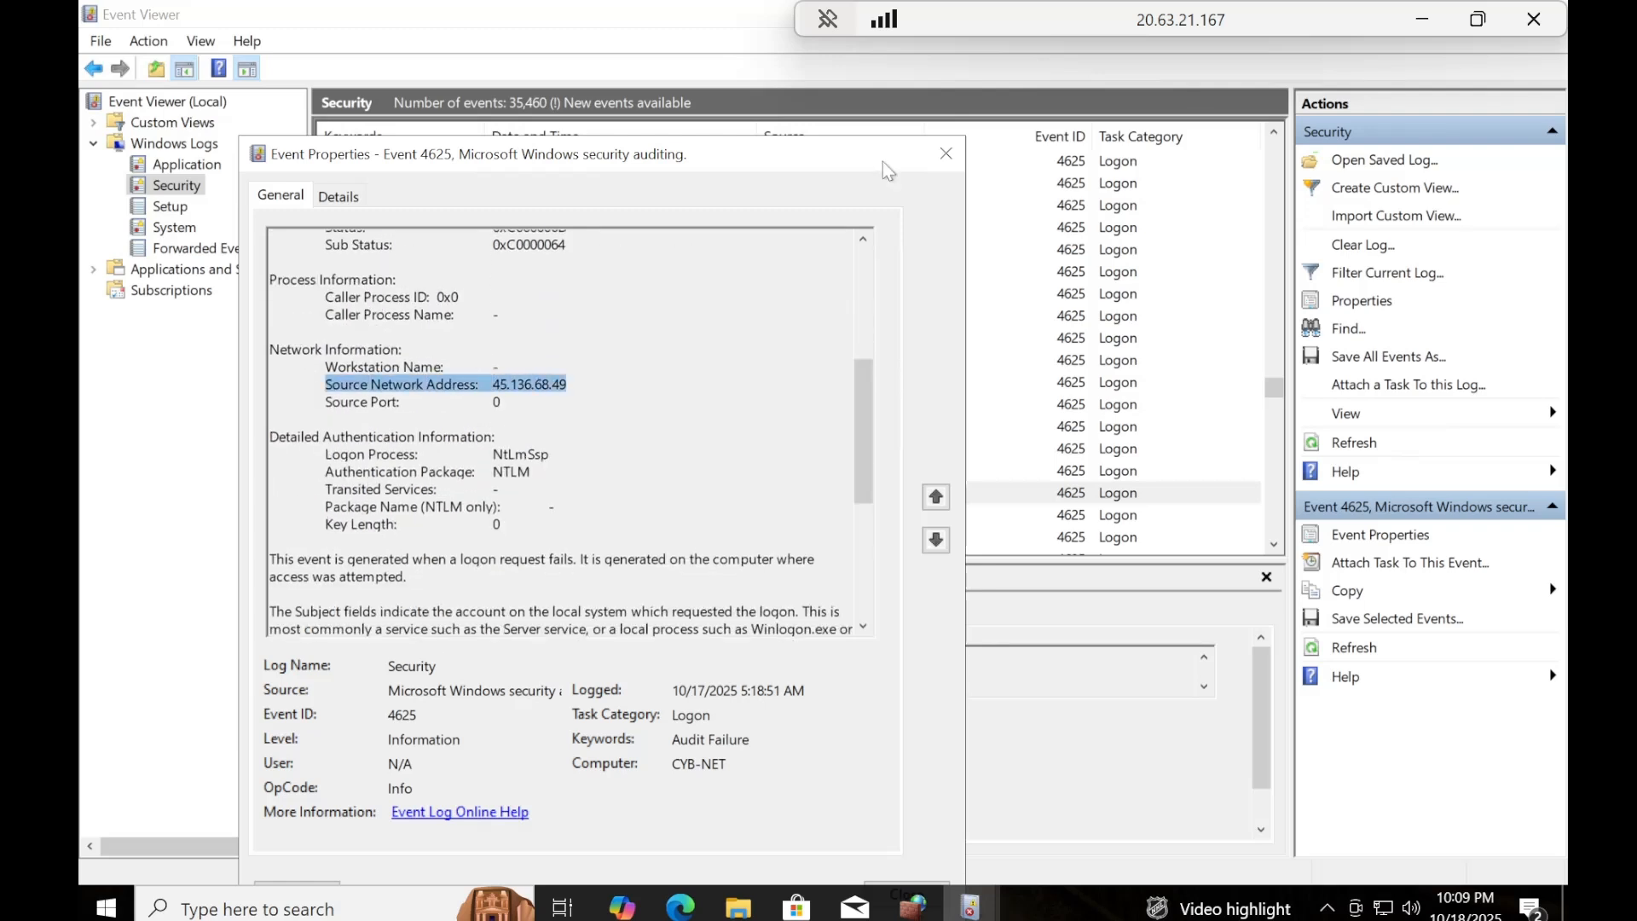
left_click(945, 158)
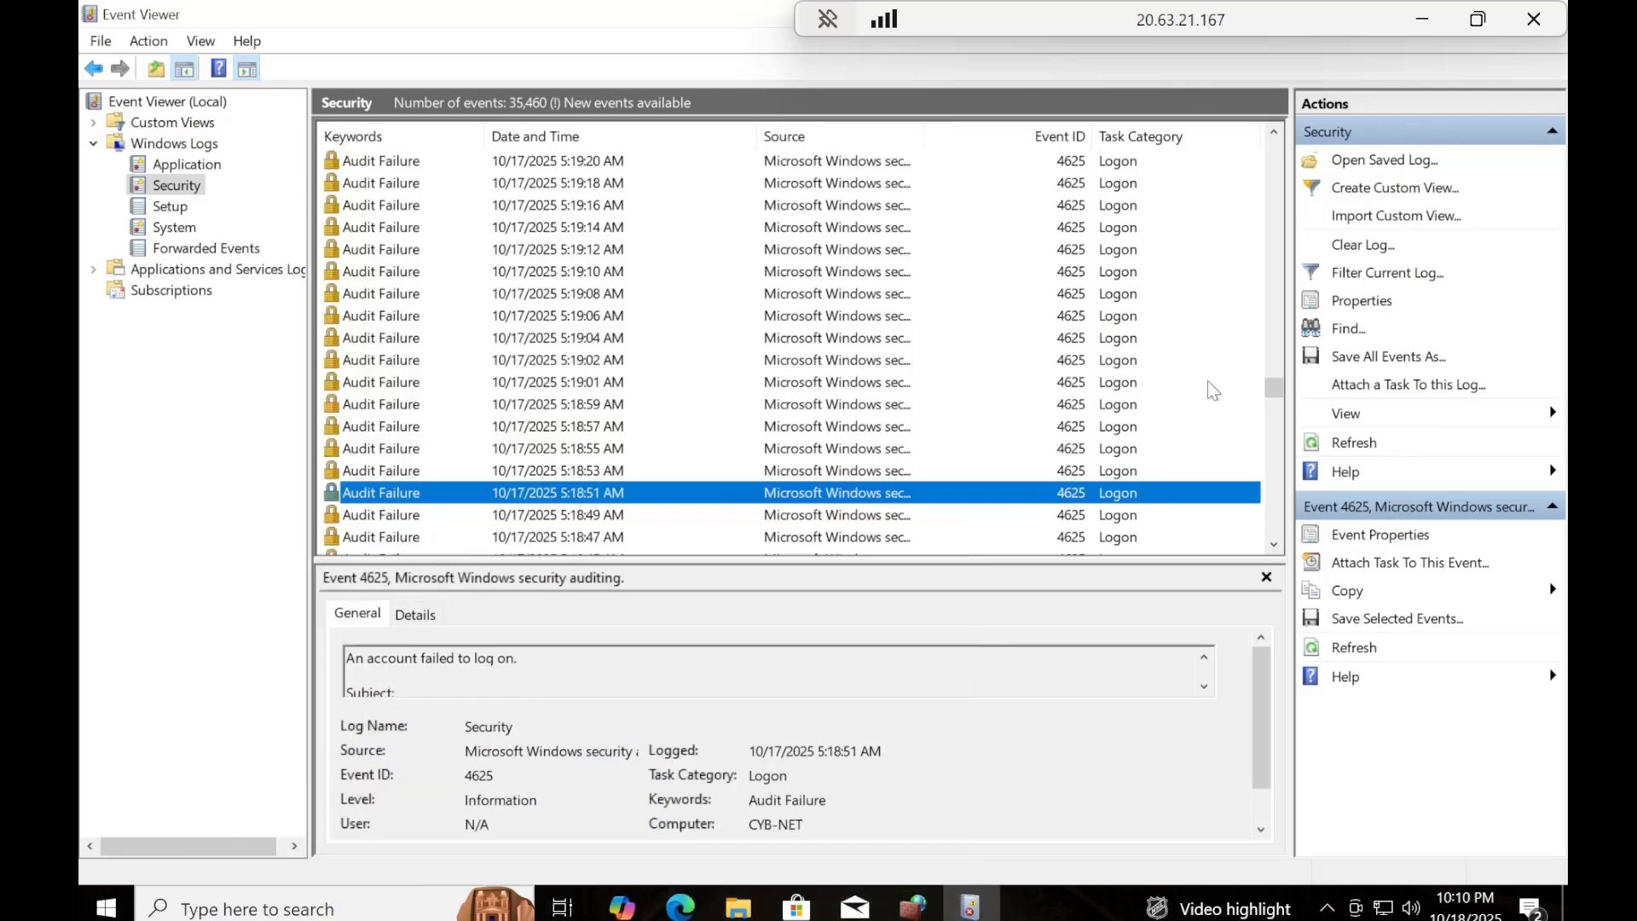
left_click_drag(1279, 390, 1279, 420)
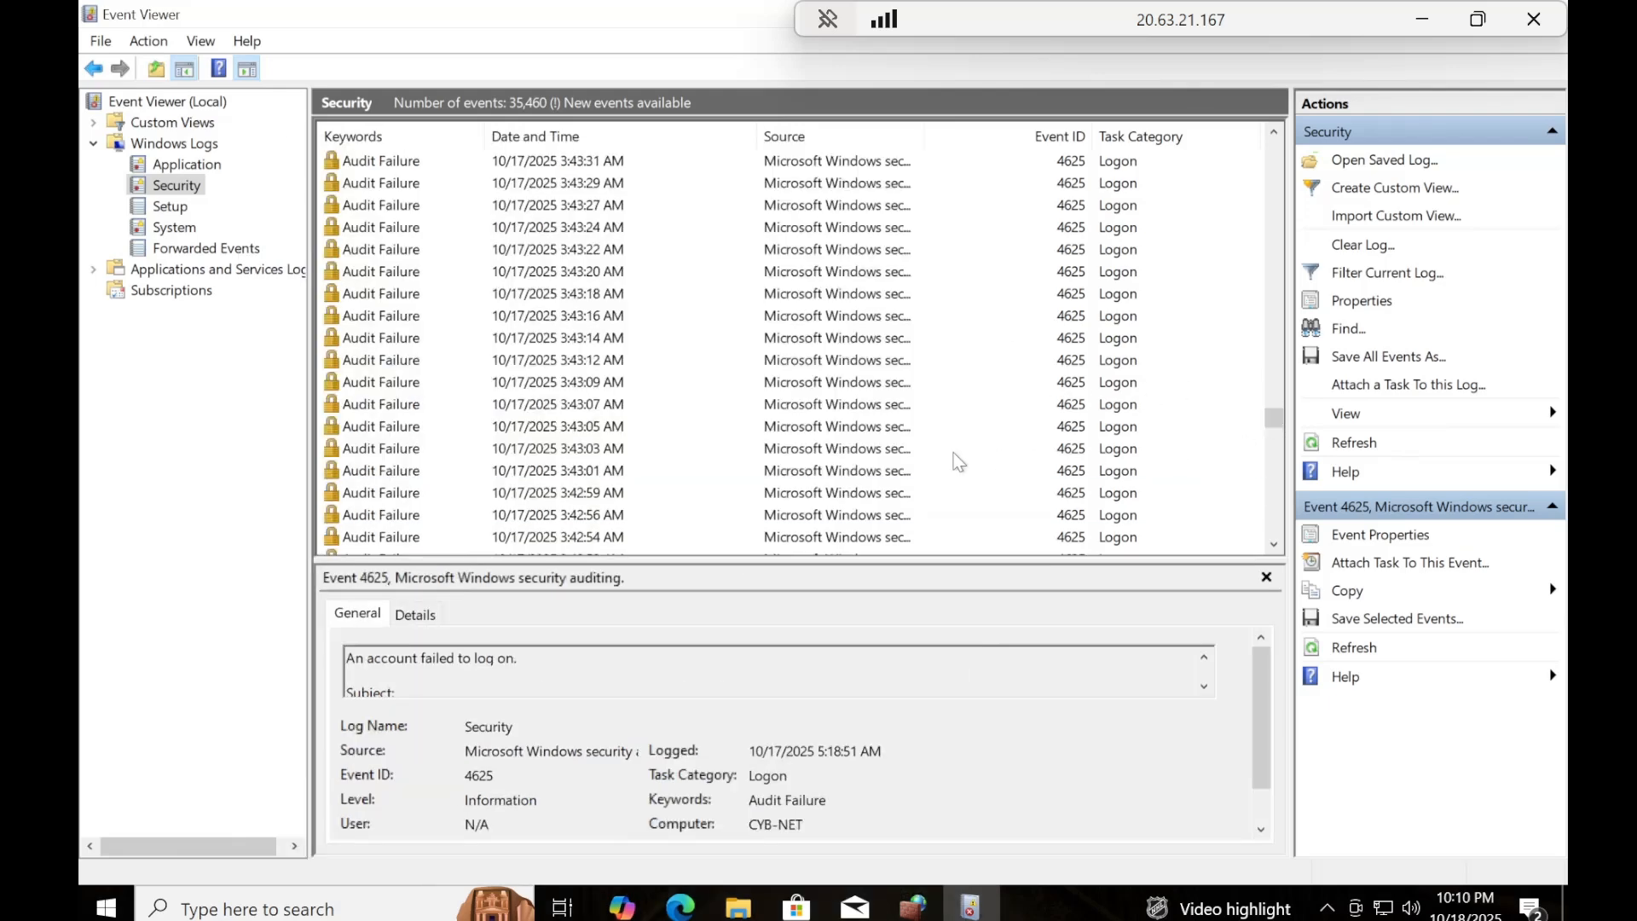
double_click(418, 471)
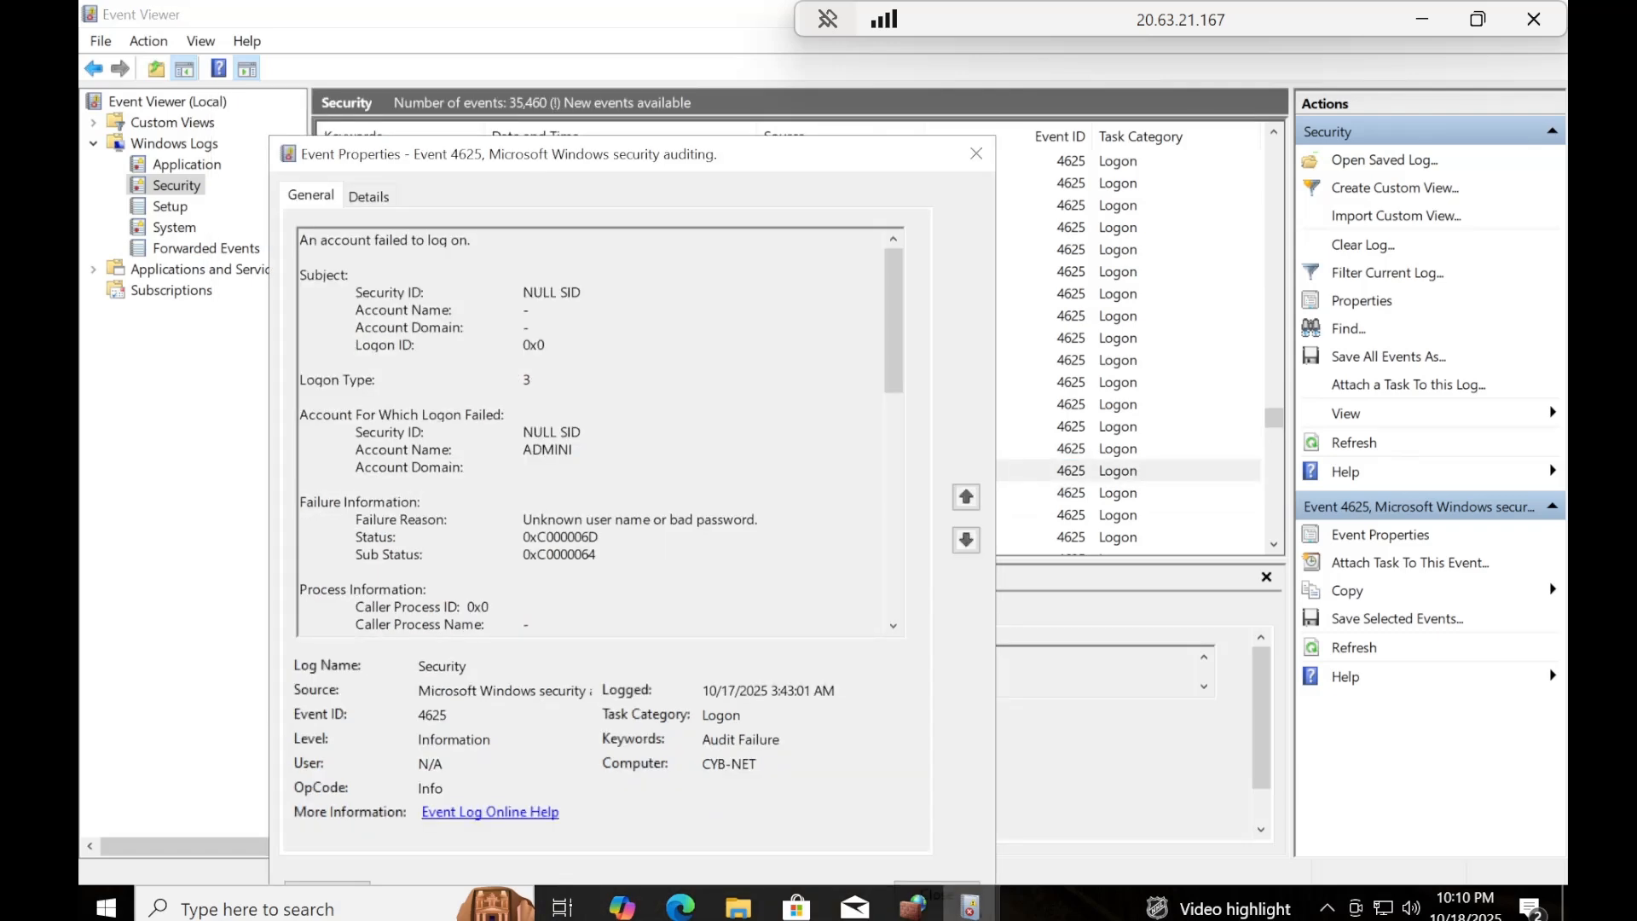
left_click_drag(574, 450, 355, 449)
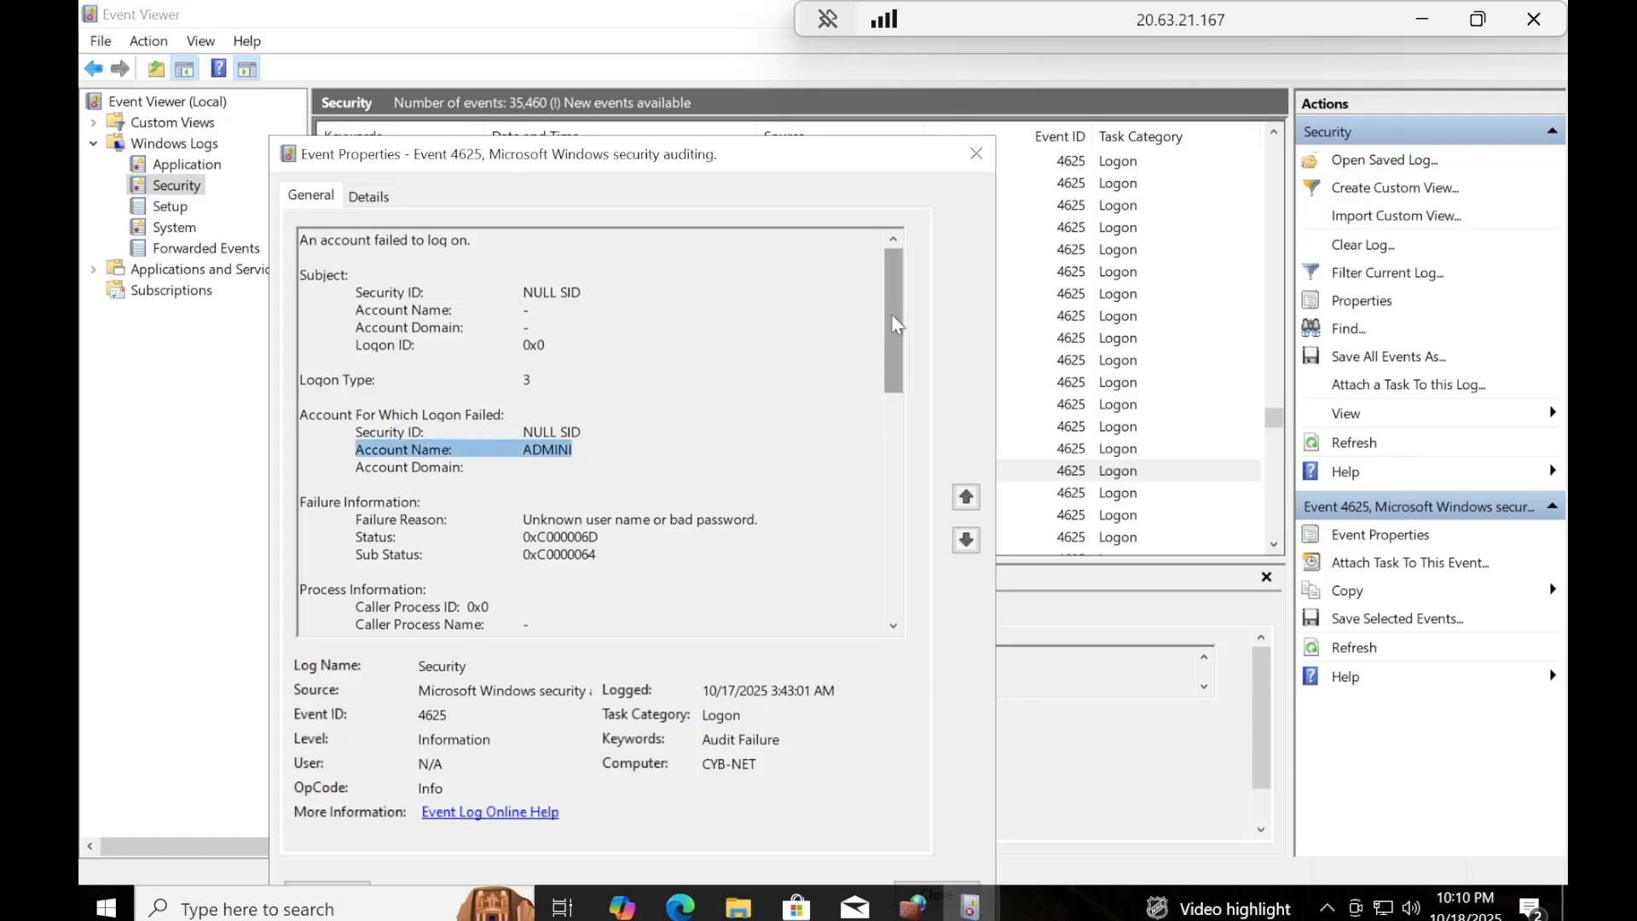
left_click_drag(892, 314, 821, 389)
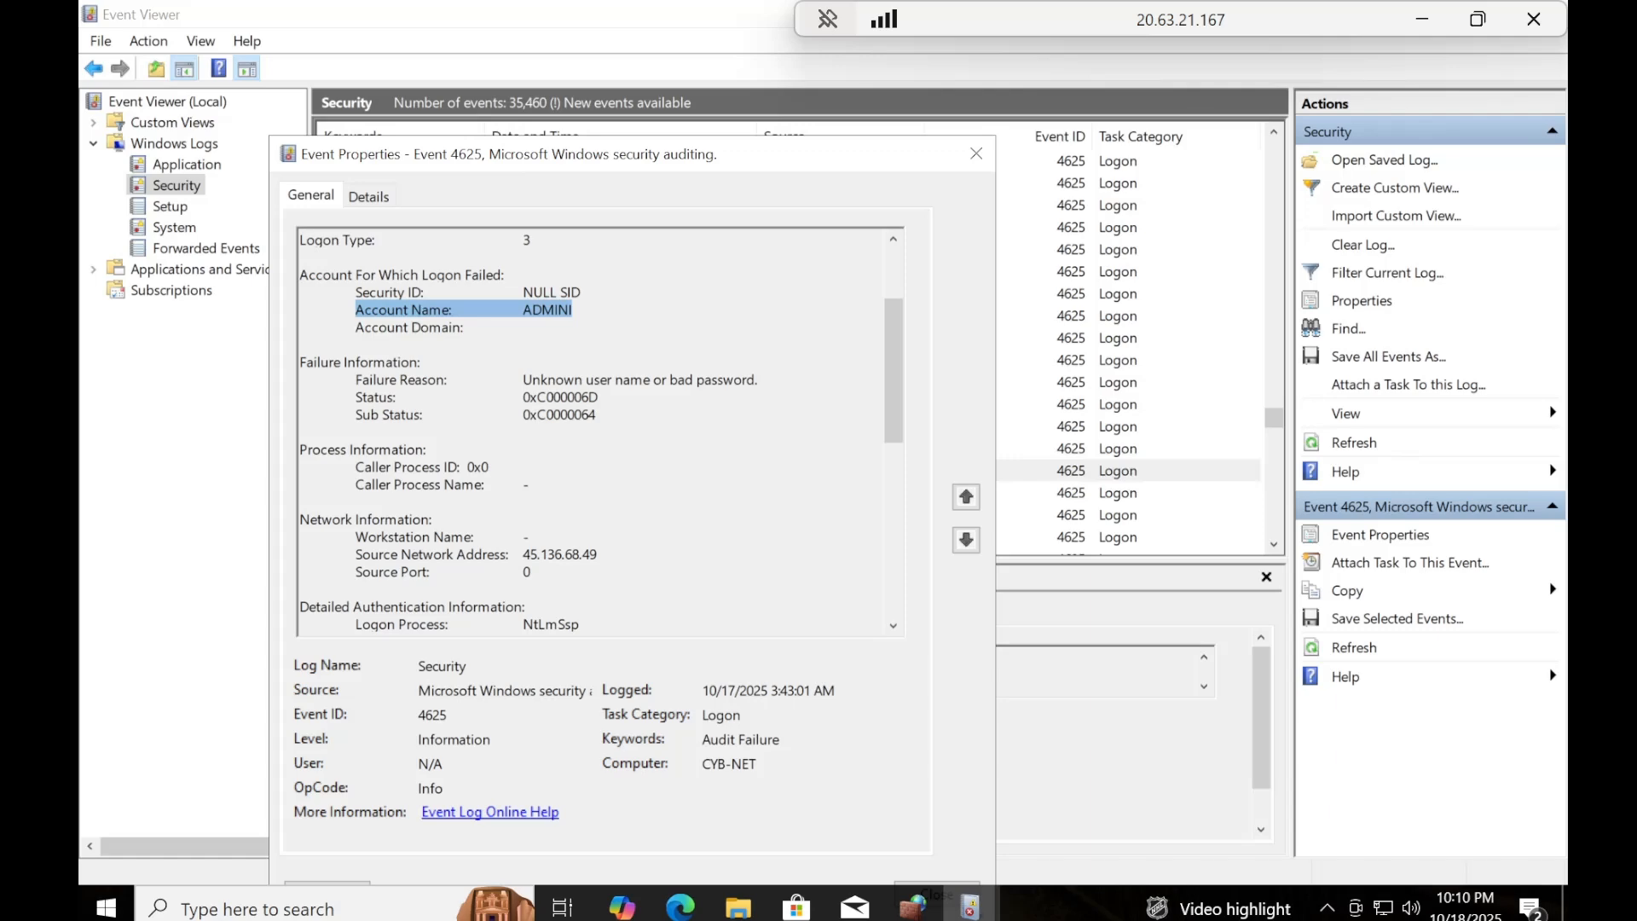
left_click_drag(597, 555, 356, 555)
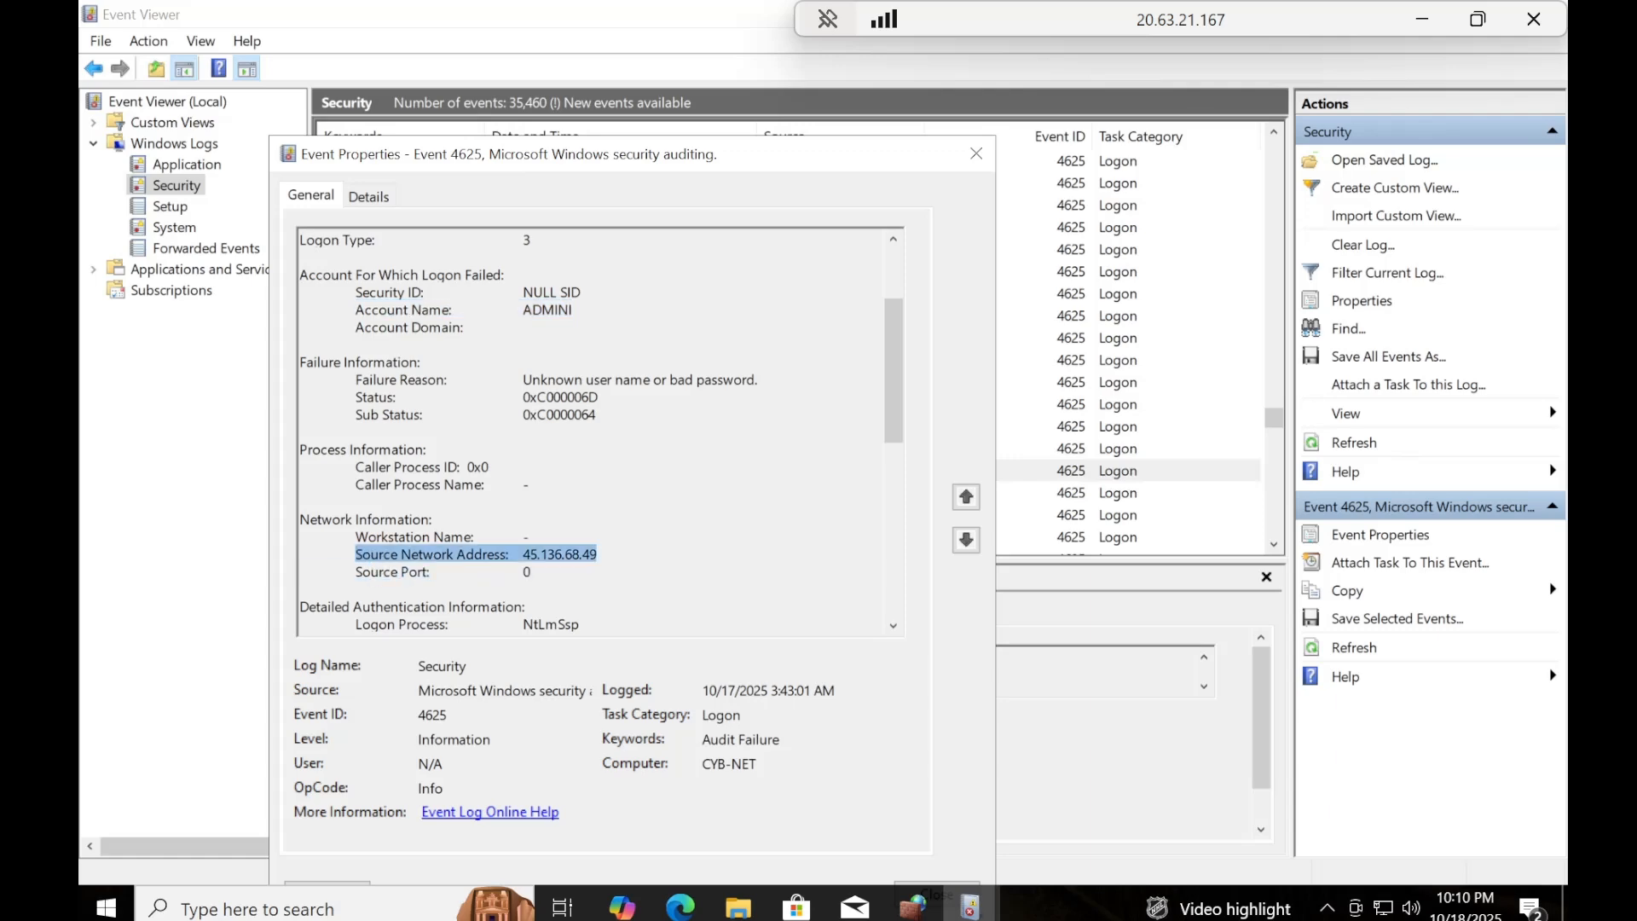
left_click(977, 154)
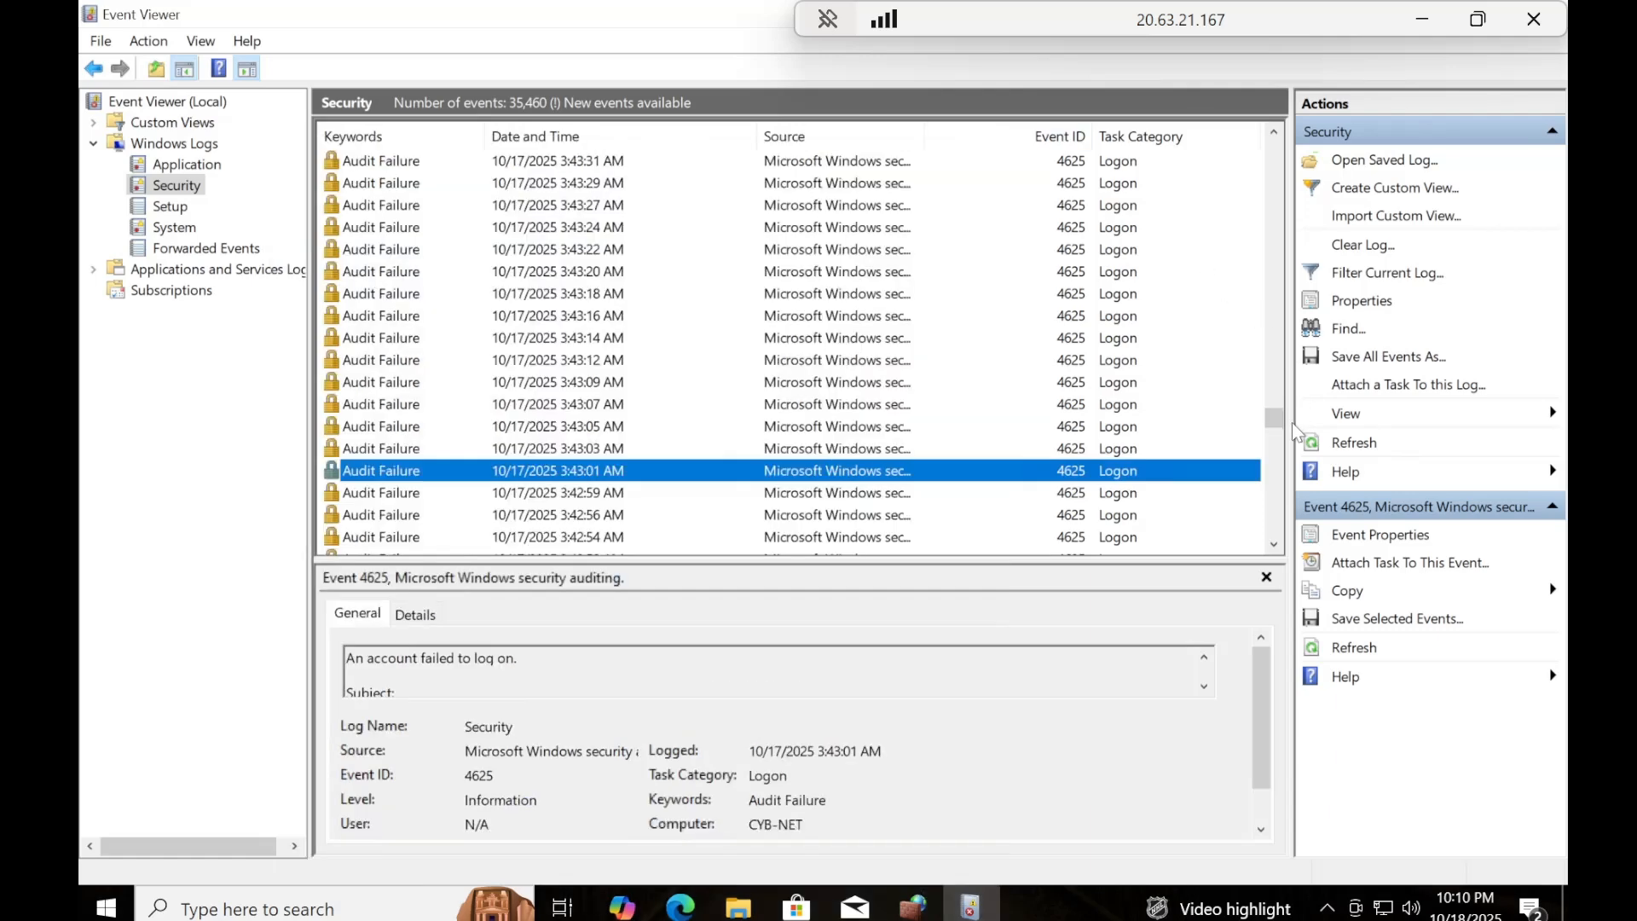
Examine the 10/17/2025 12:11:42 AM Audit Failure's targeted account name and source network address, and close its properties.
left_click_drag(1276, 436, 1275, 488)
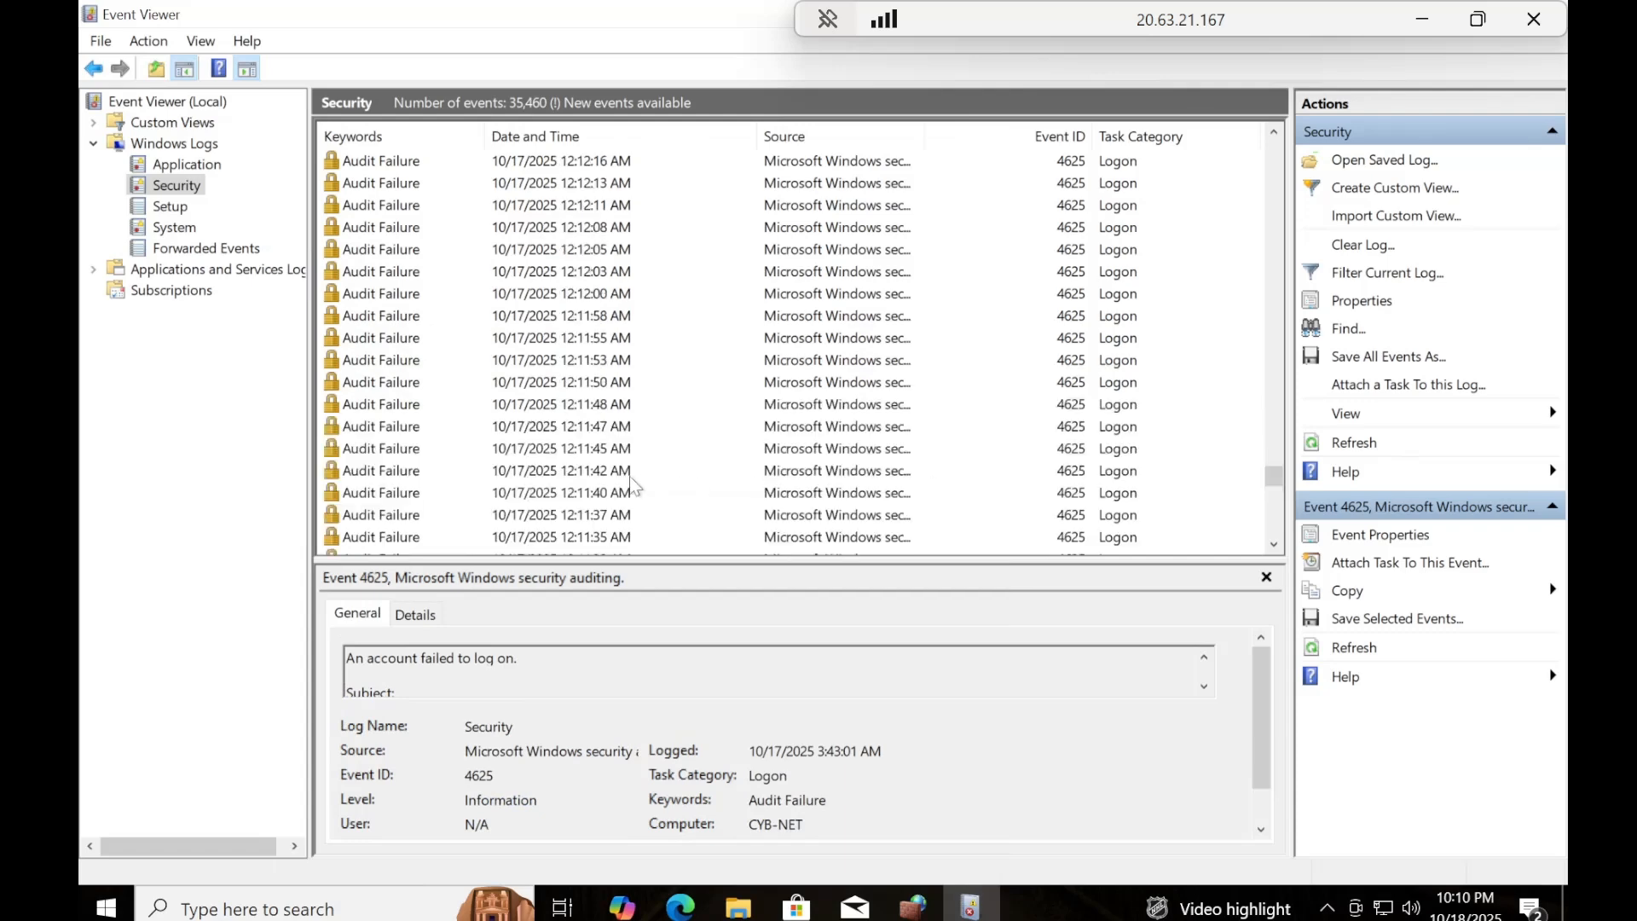
left_click(408, 476)
double_click(410, 482)
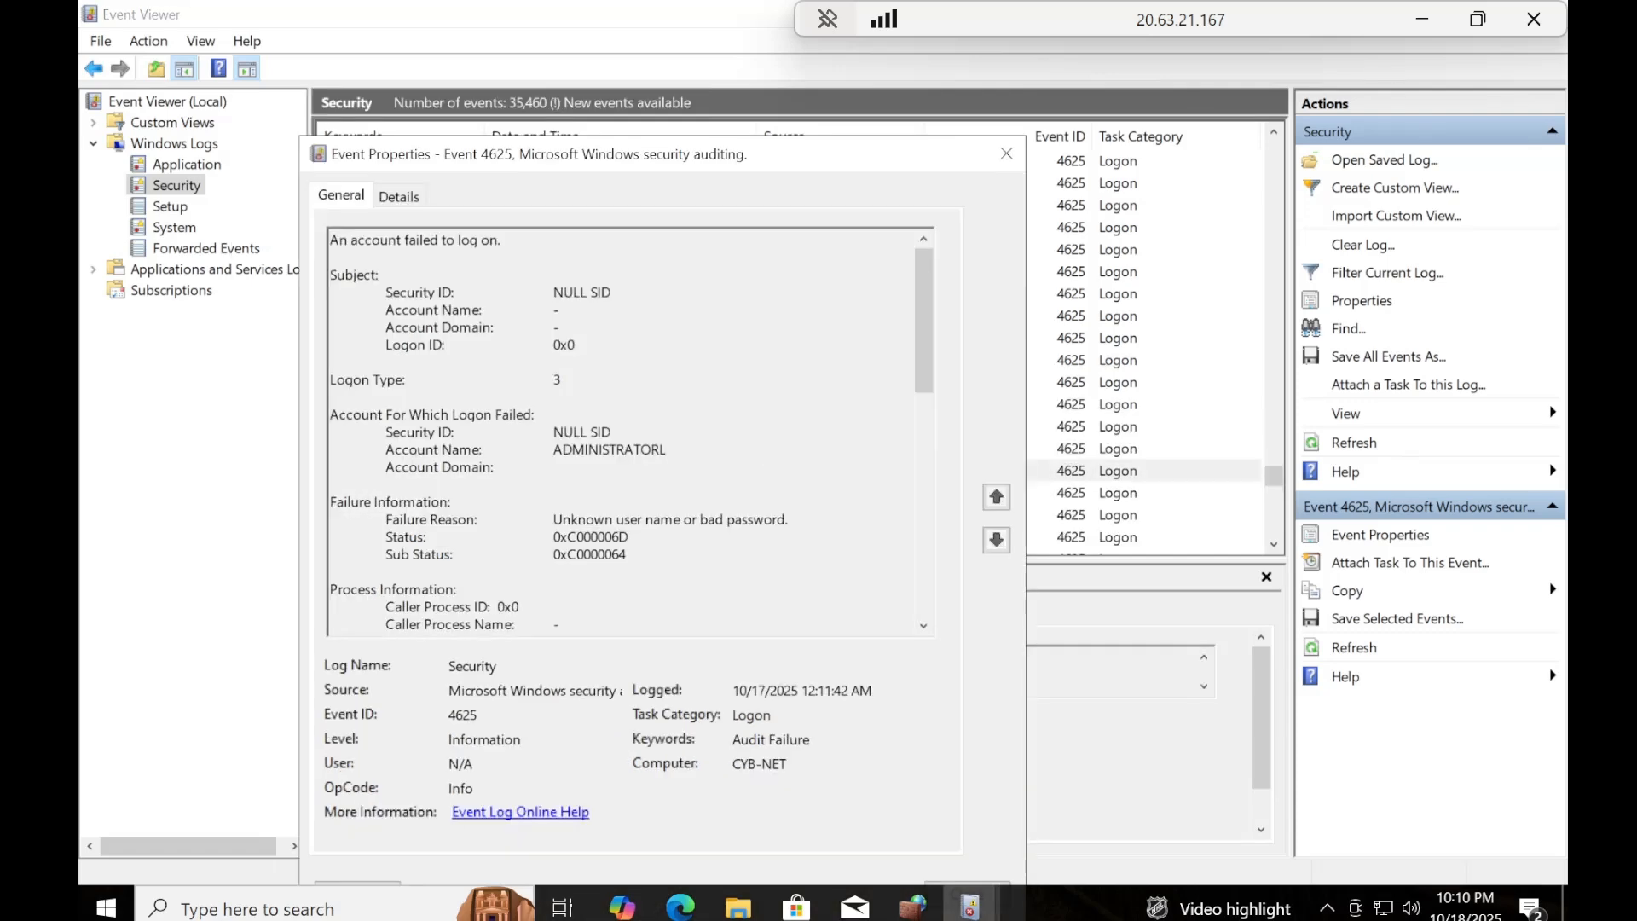
double_click(609, 449)
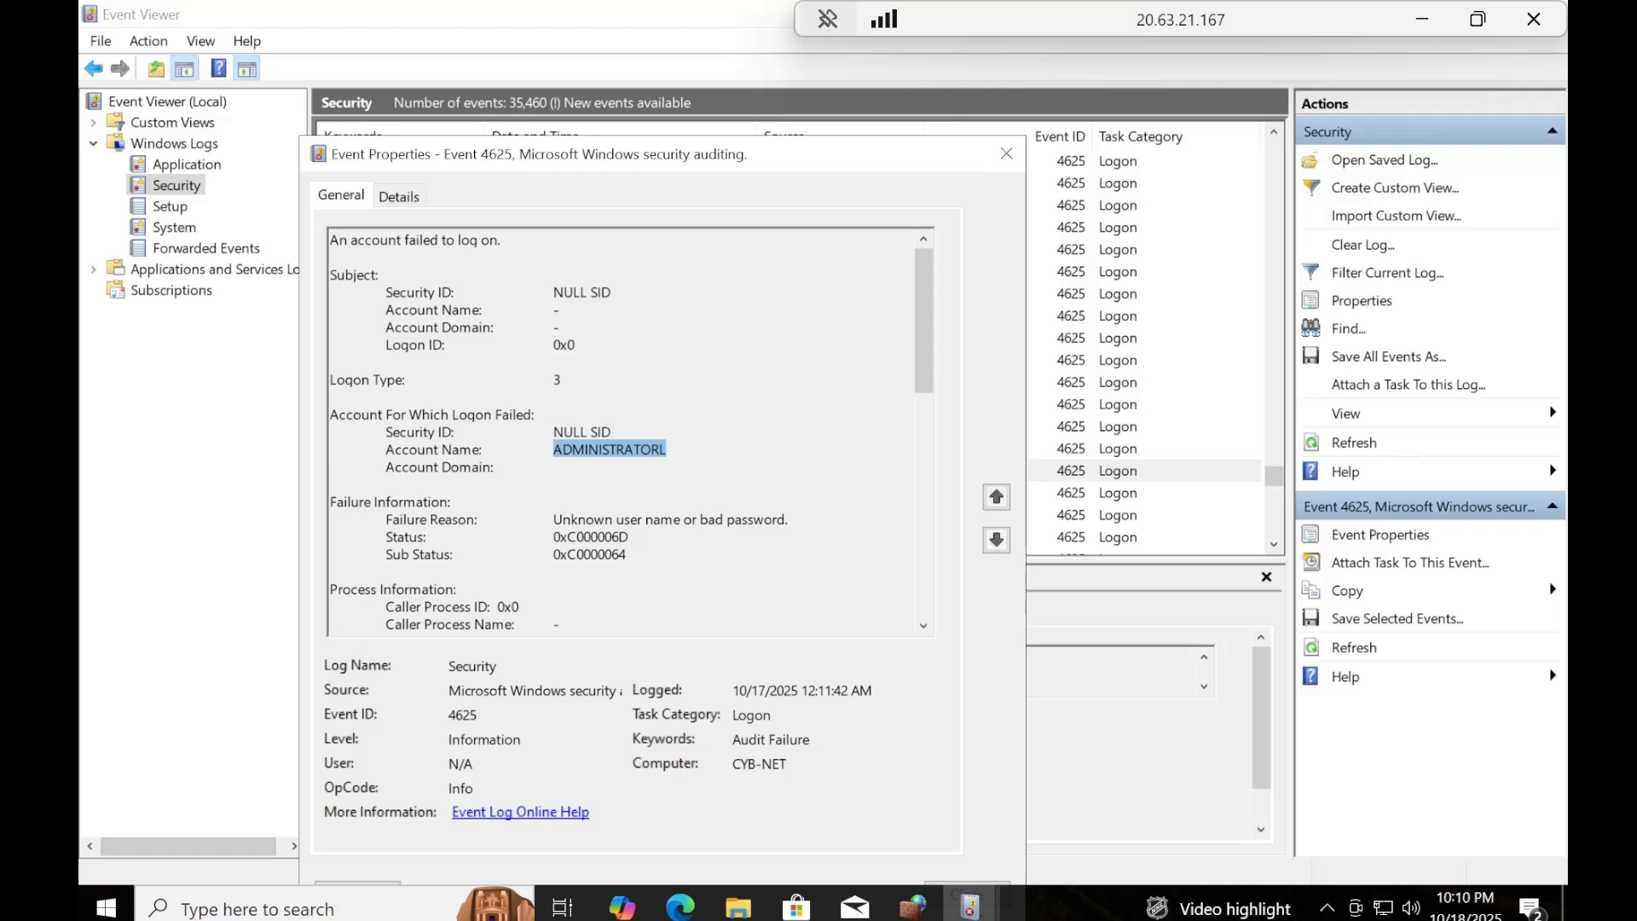
scroll(919, 363, "down", 5)
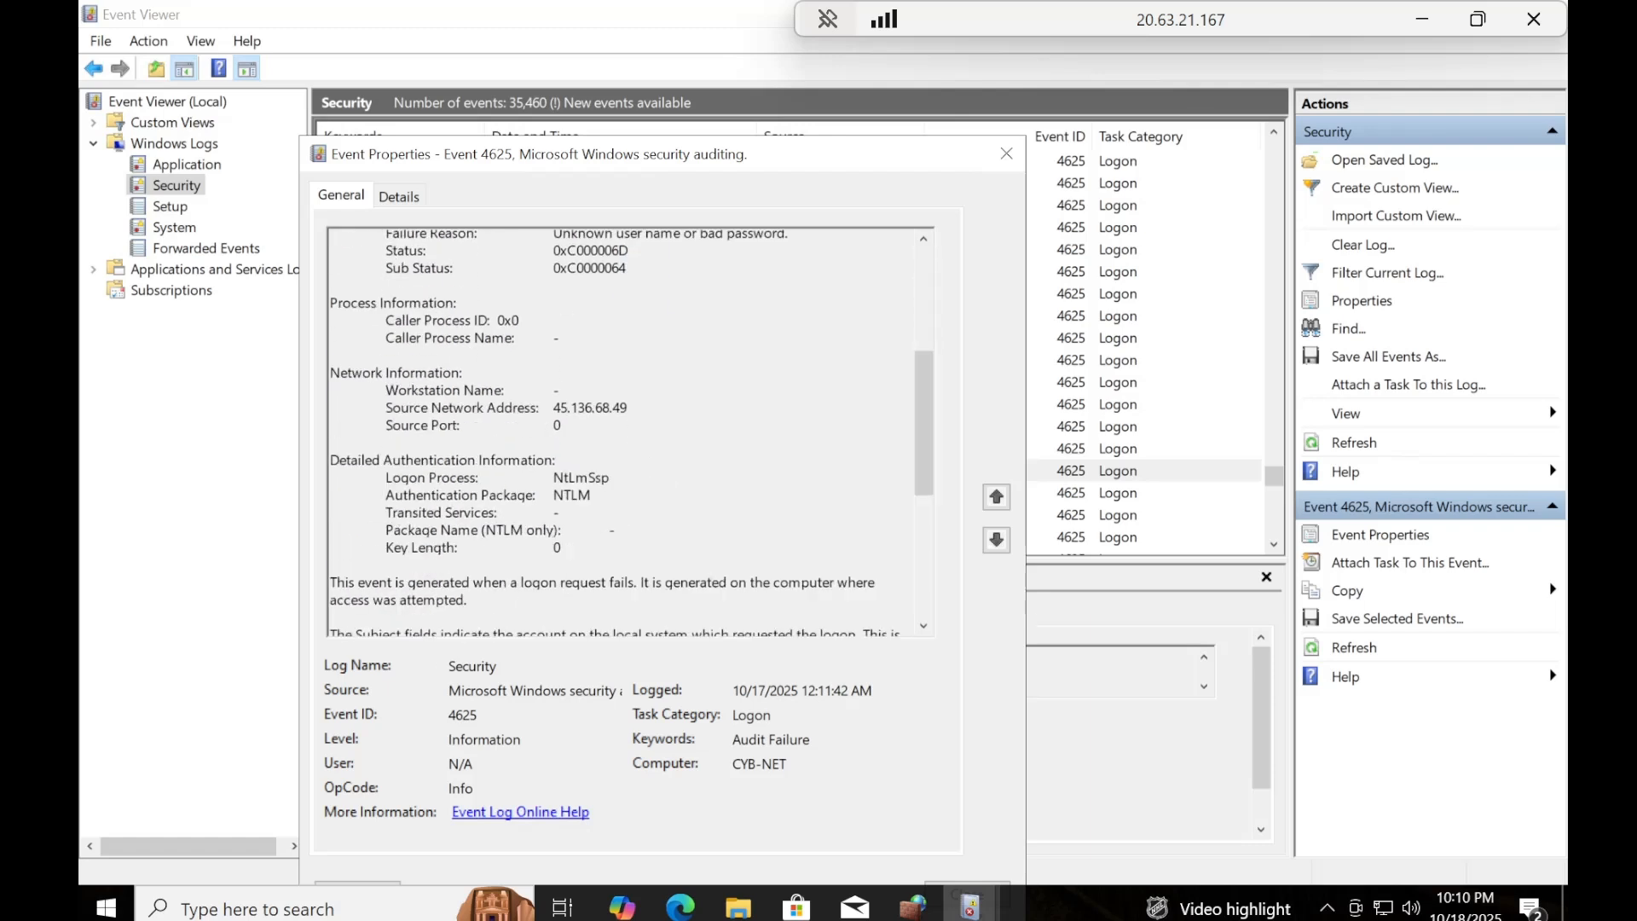
left_click_drag(629, 408, 384, 408)
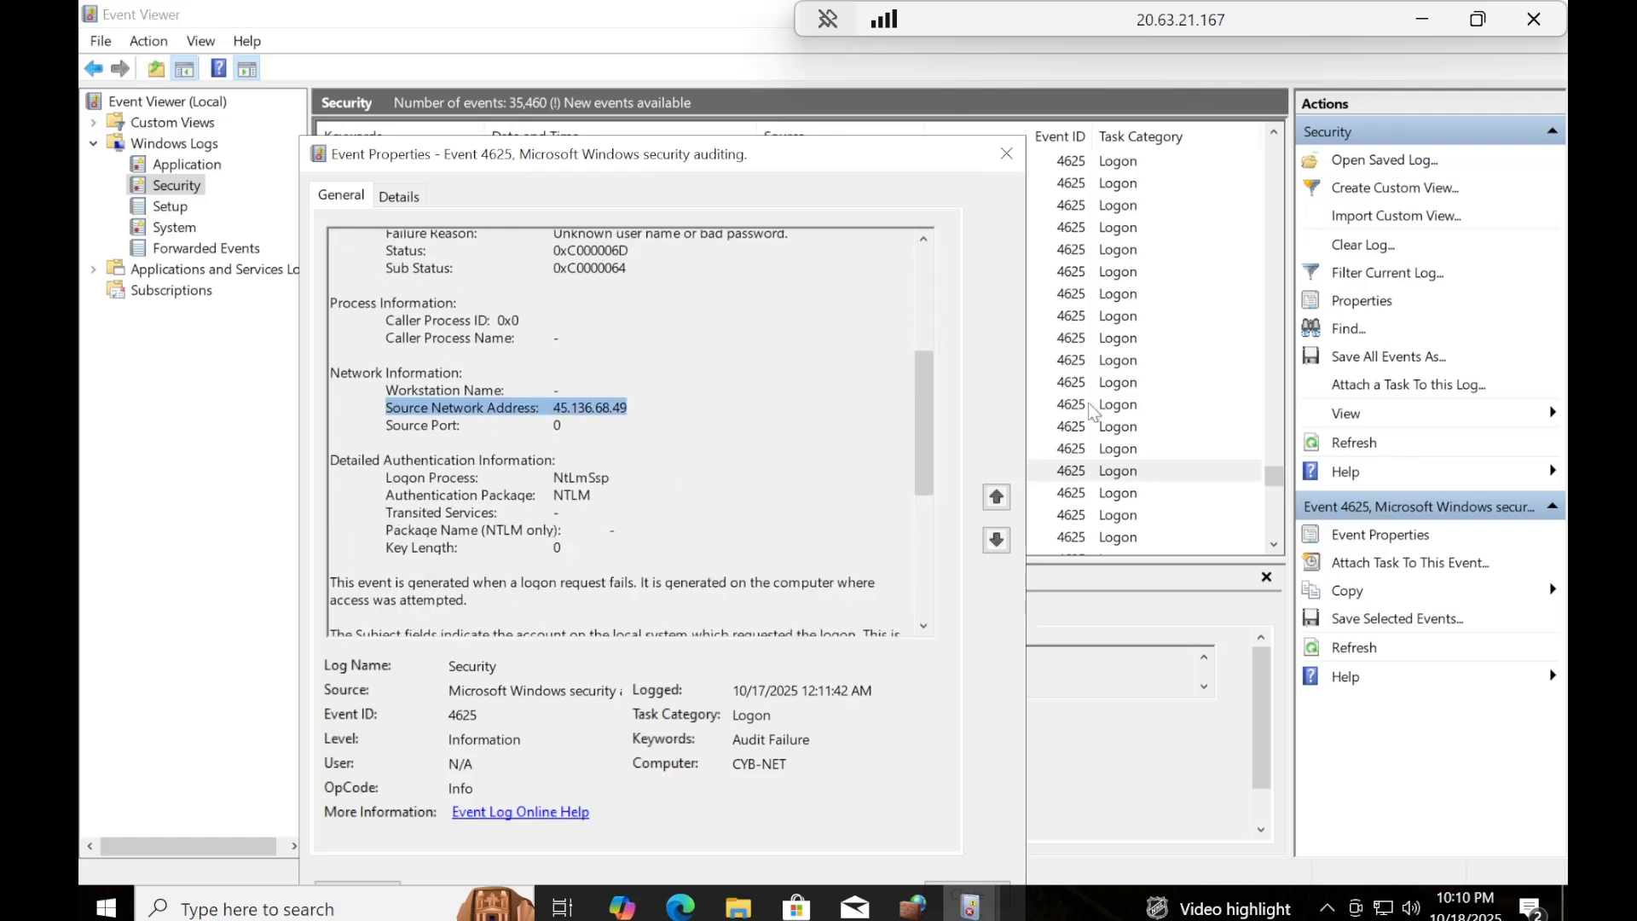
left_click(1006, 153)
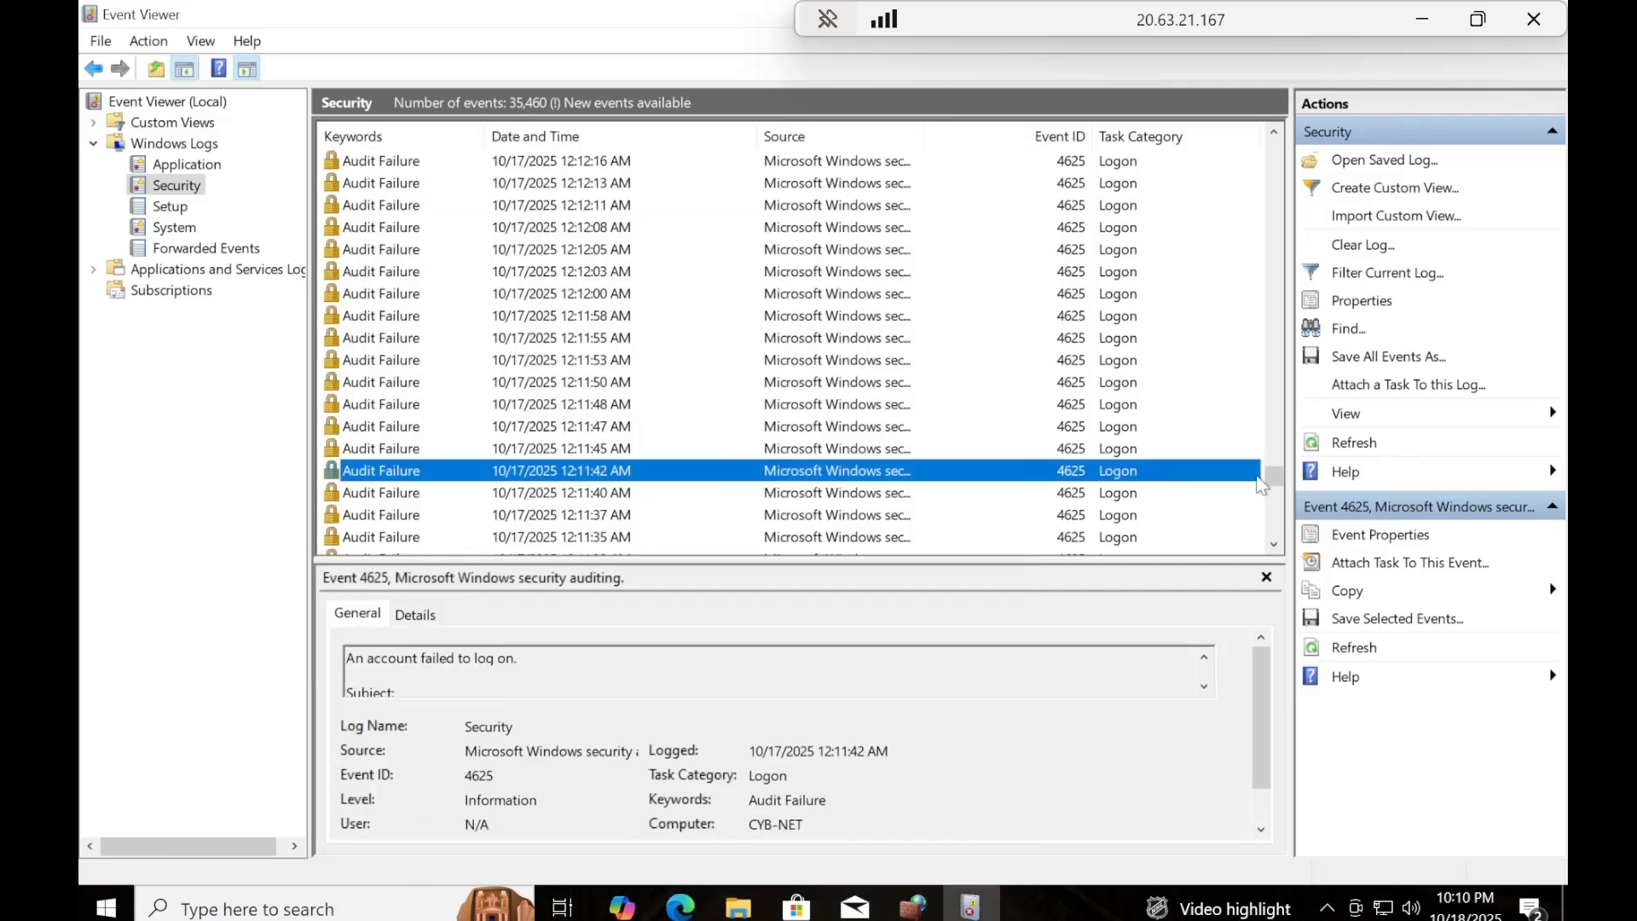
Check the account name and source network address in the oldest Audit Failure, logged 10/16/2025 5:38:05 PM, and close its properties.
left_click_drag(1275, 472, 1276, 535)
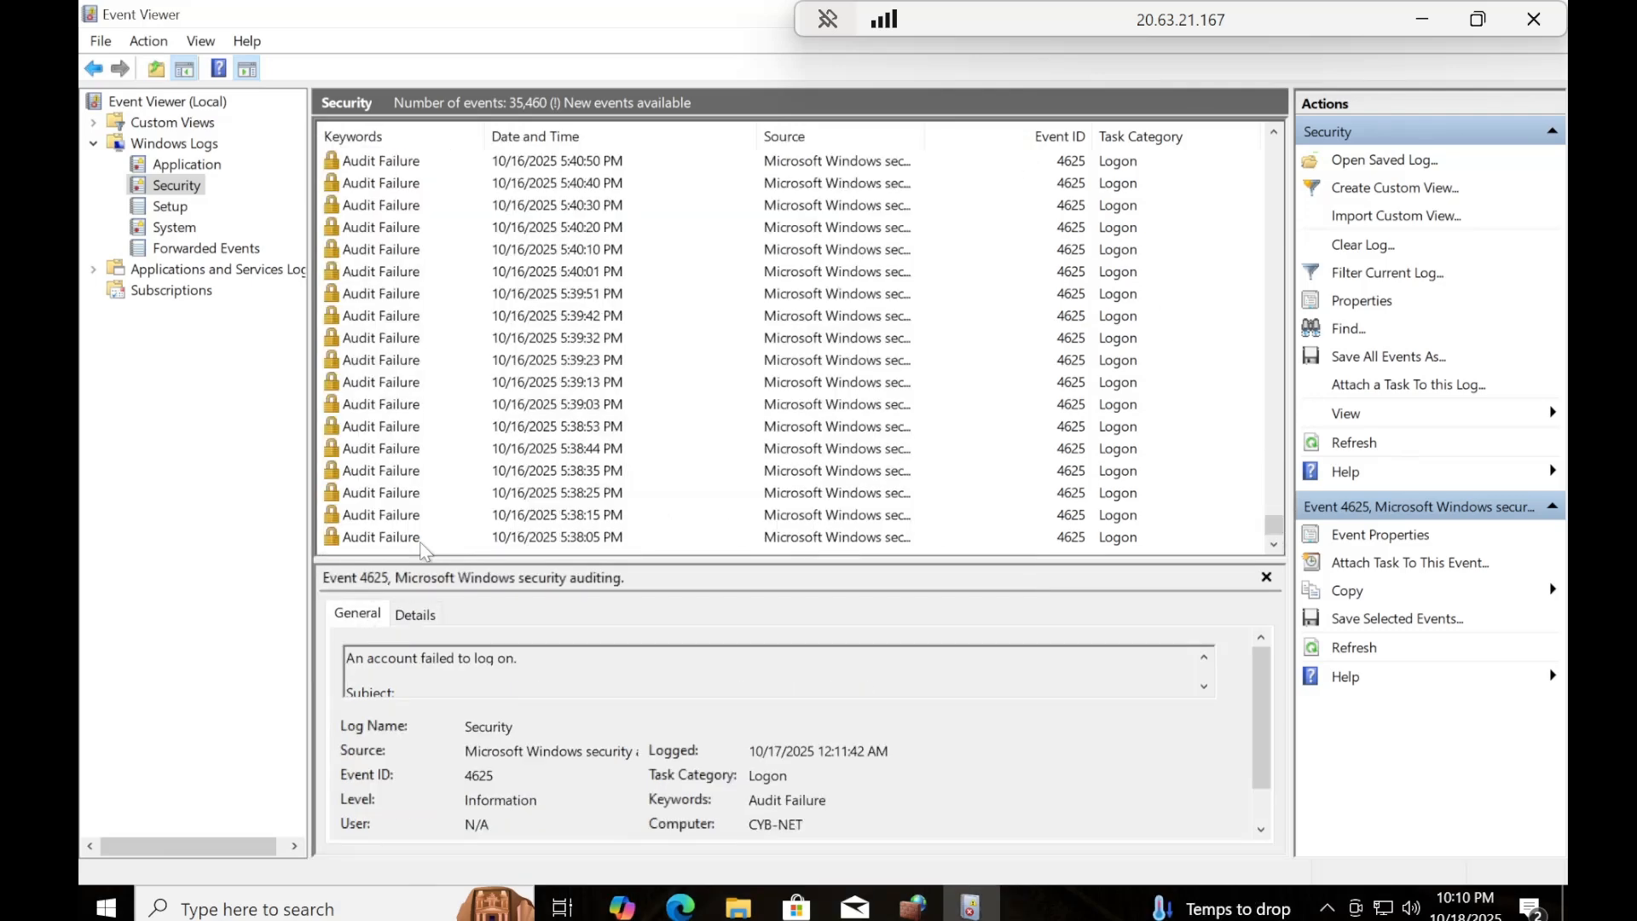
left_click(423, 541)
double_click(421, 537)
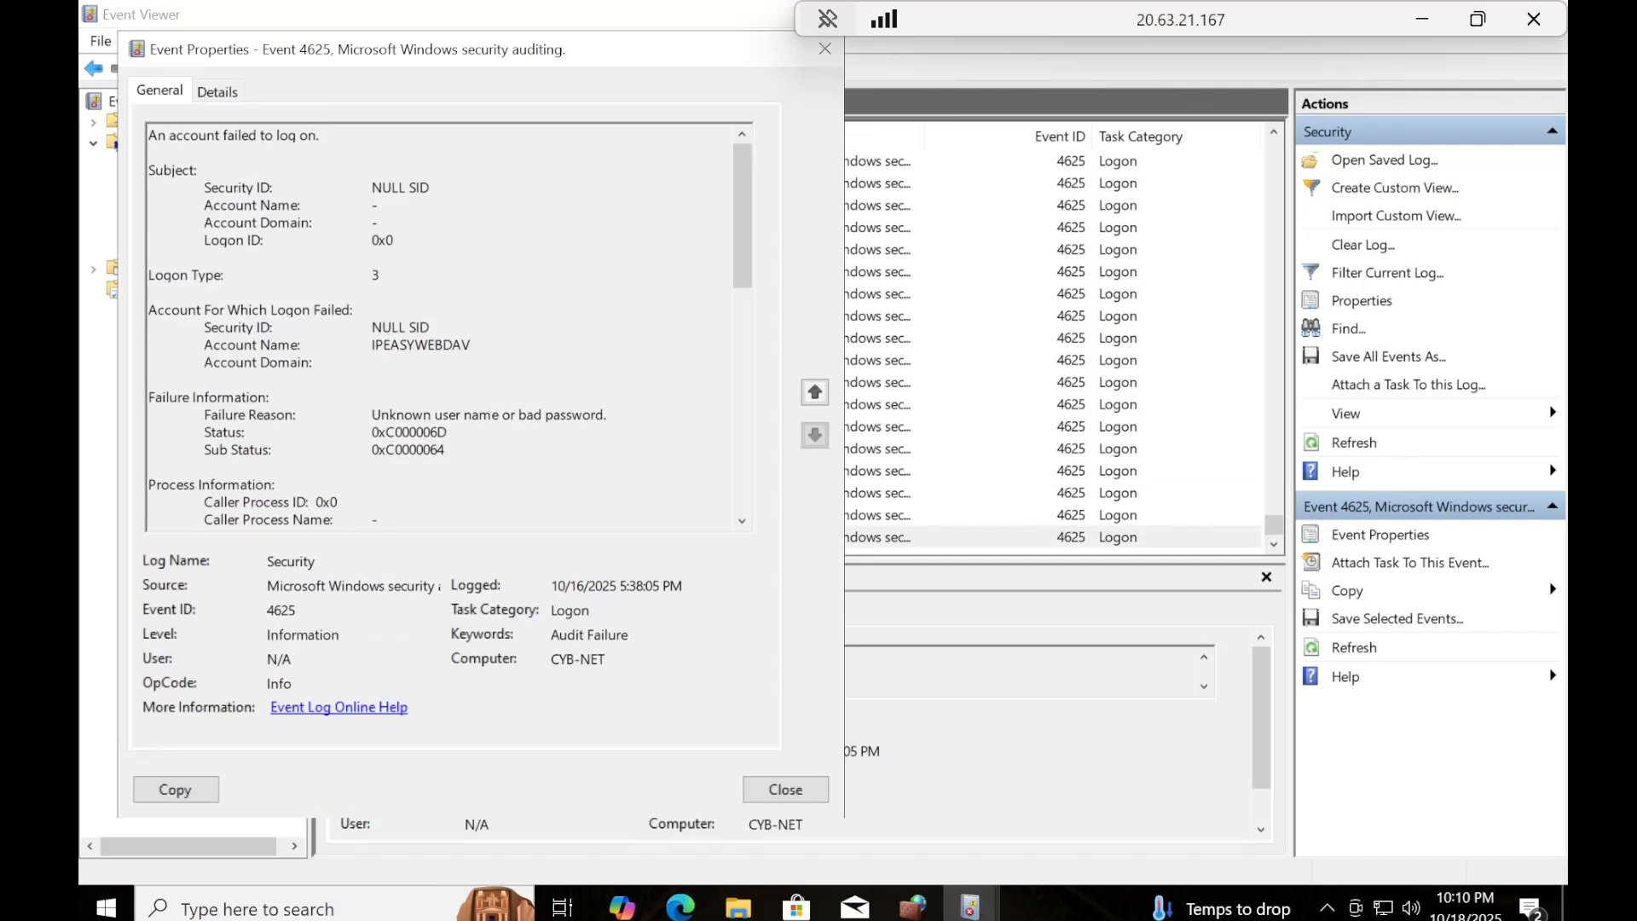
left_click_drag(472, 344, 203, 345)
left_click_drag(739, 209, 745, 358)
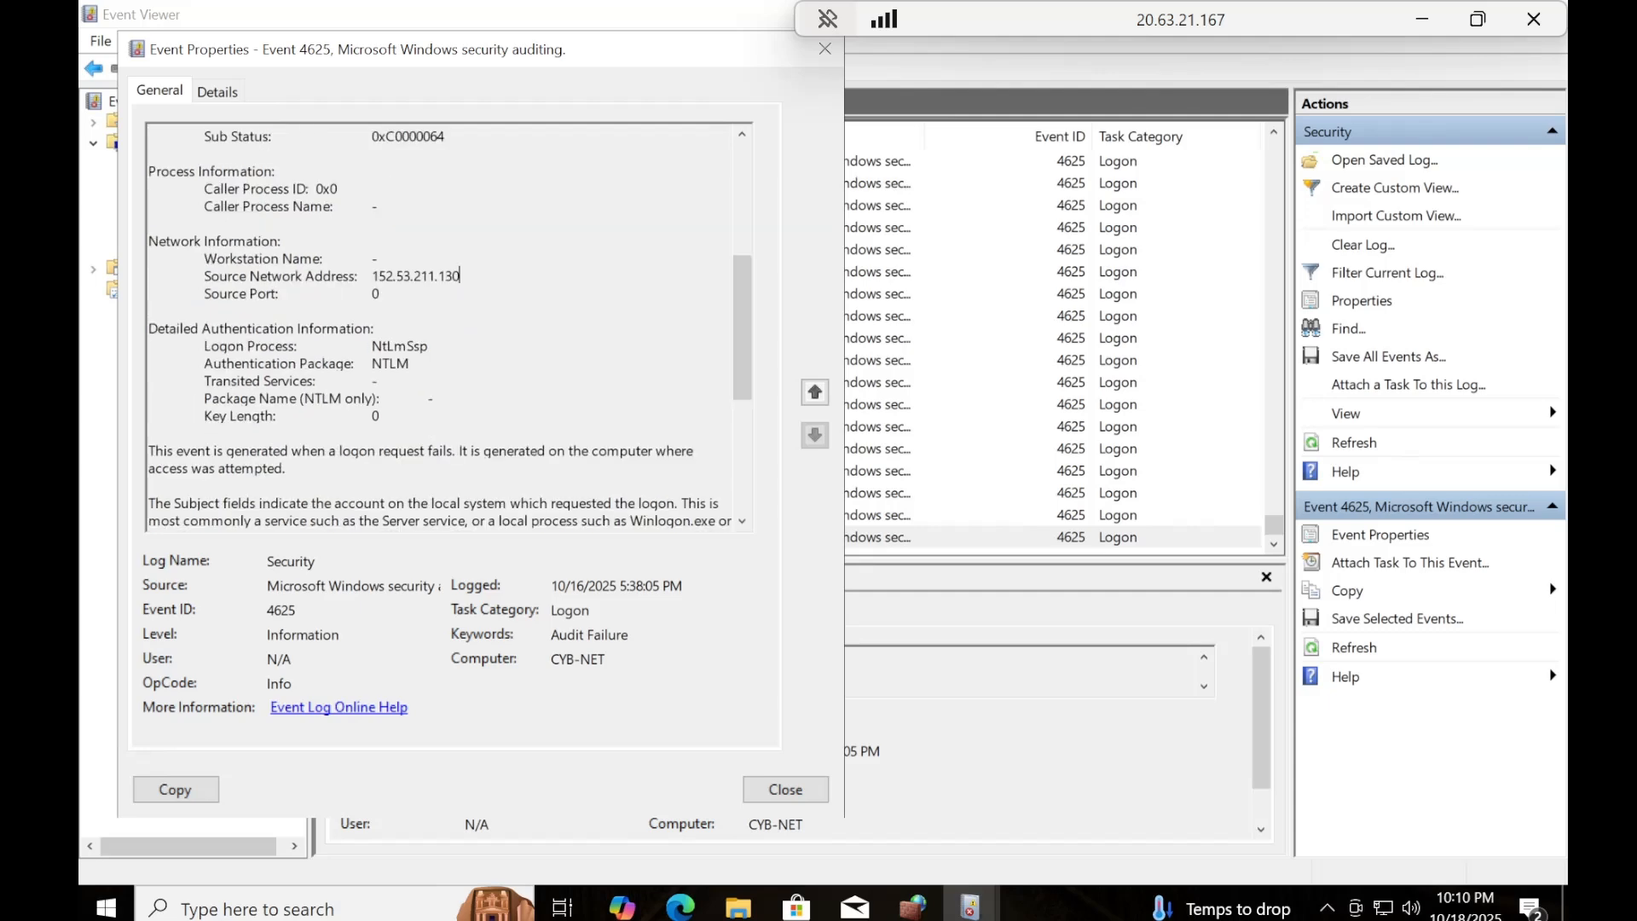
left_click_drag(460, 275, 202, 276)
left_click(825, 49)
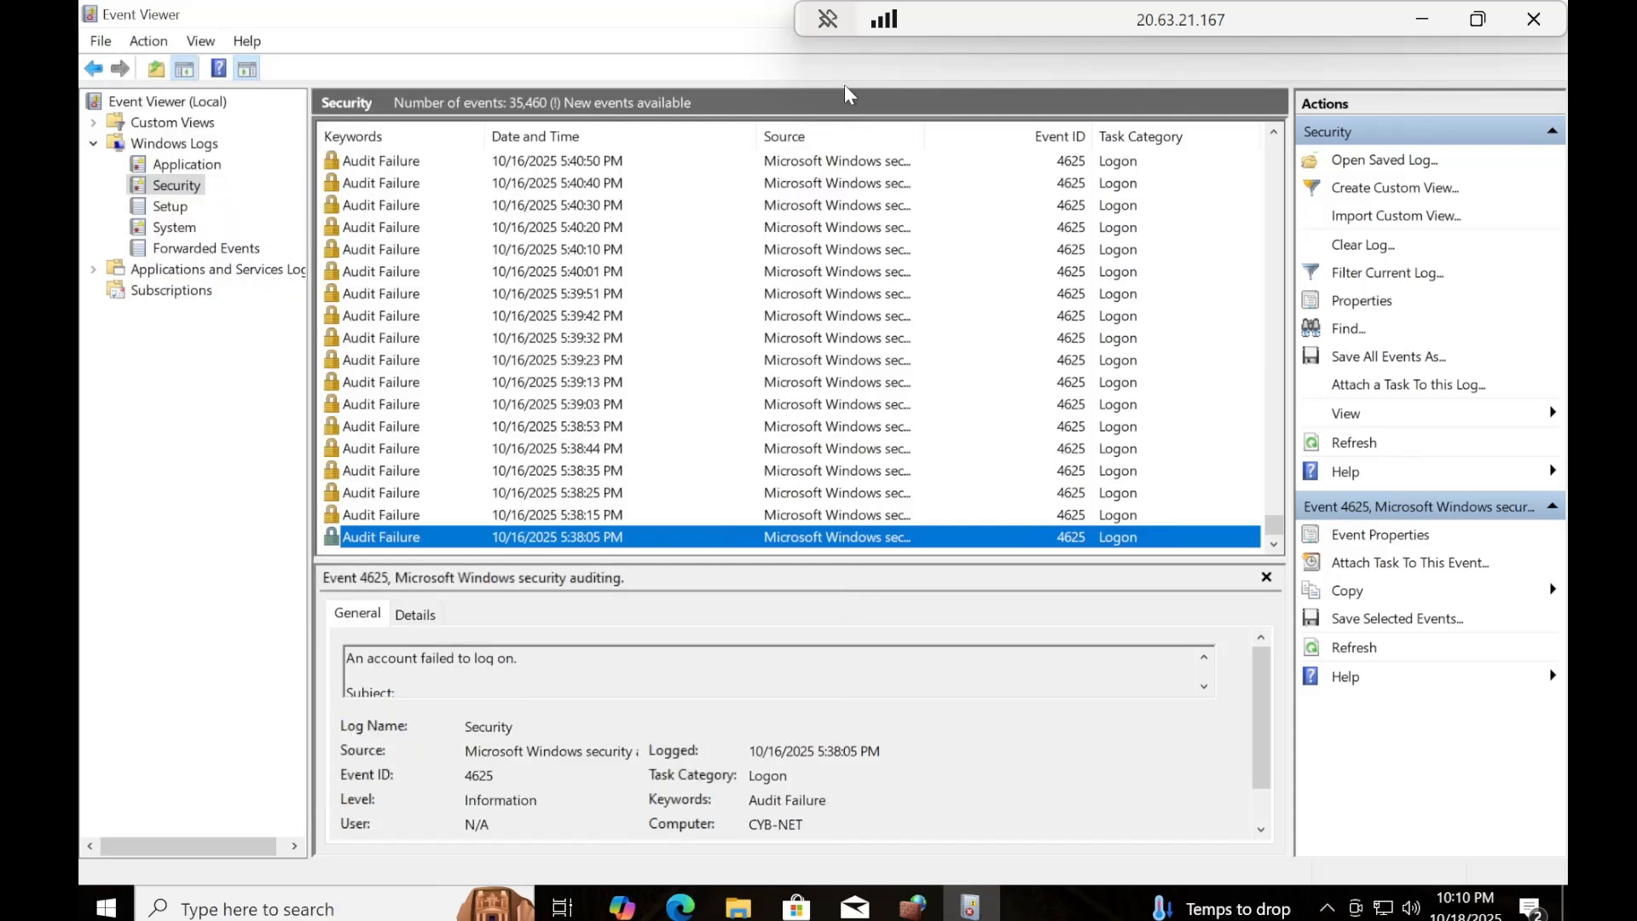
left_click_drag(1274, 525, 1274, 503)
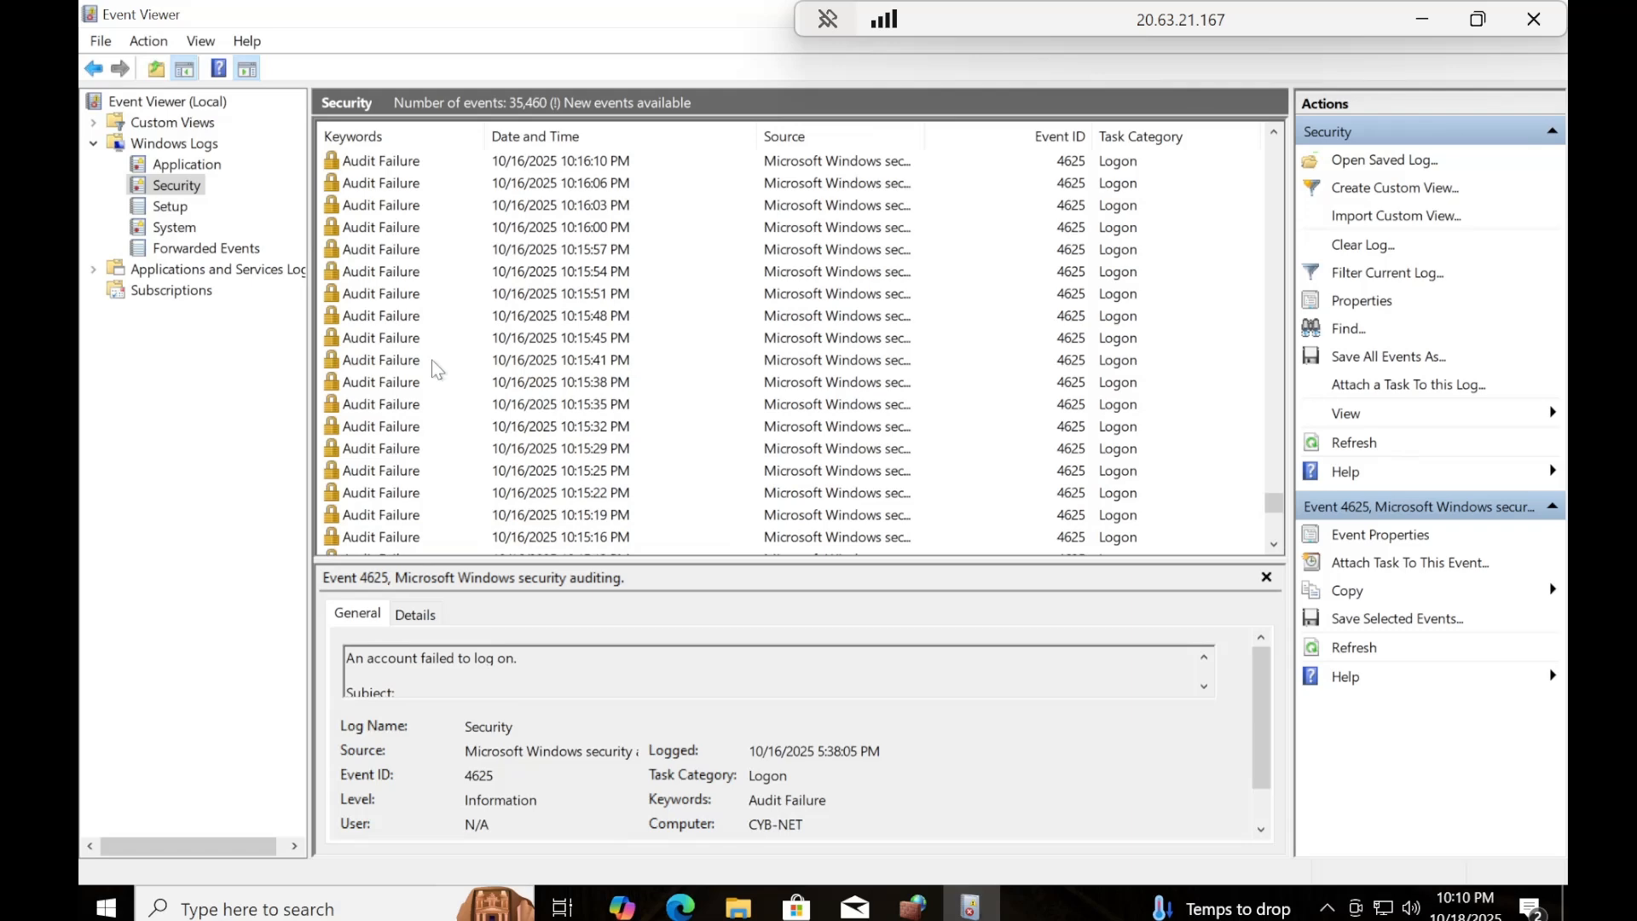
double_click(413, 384)
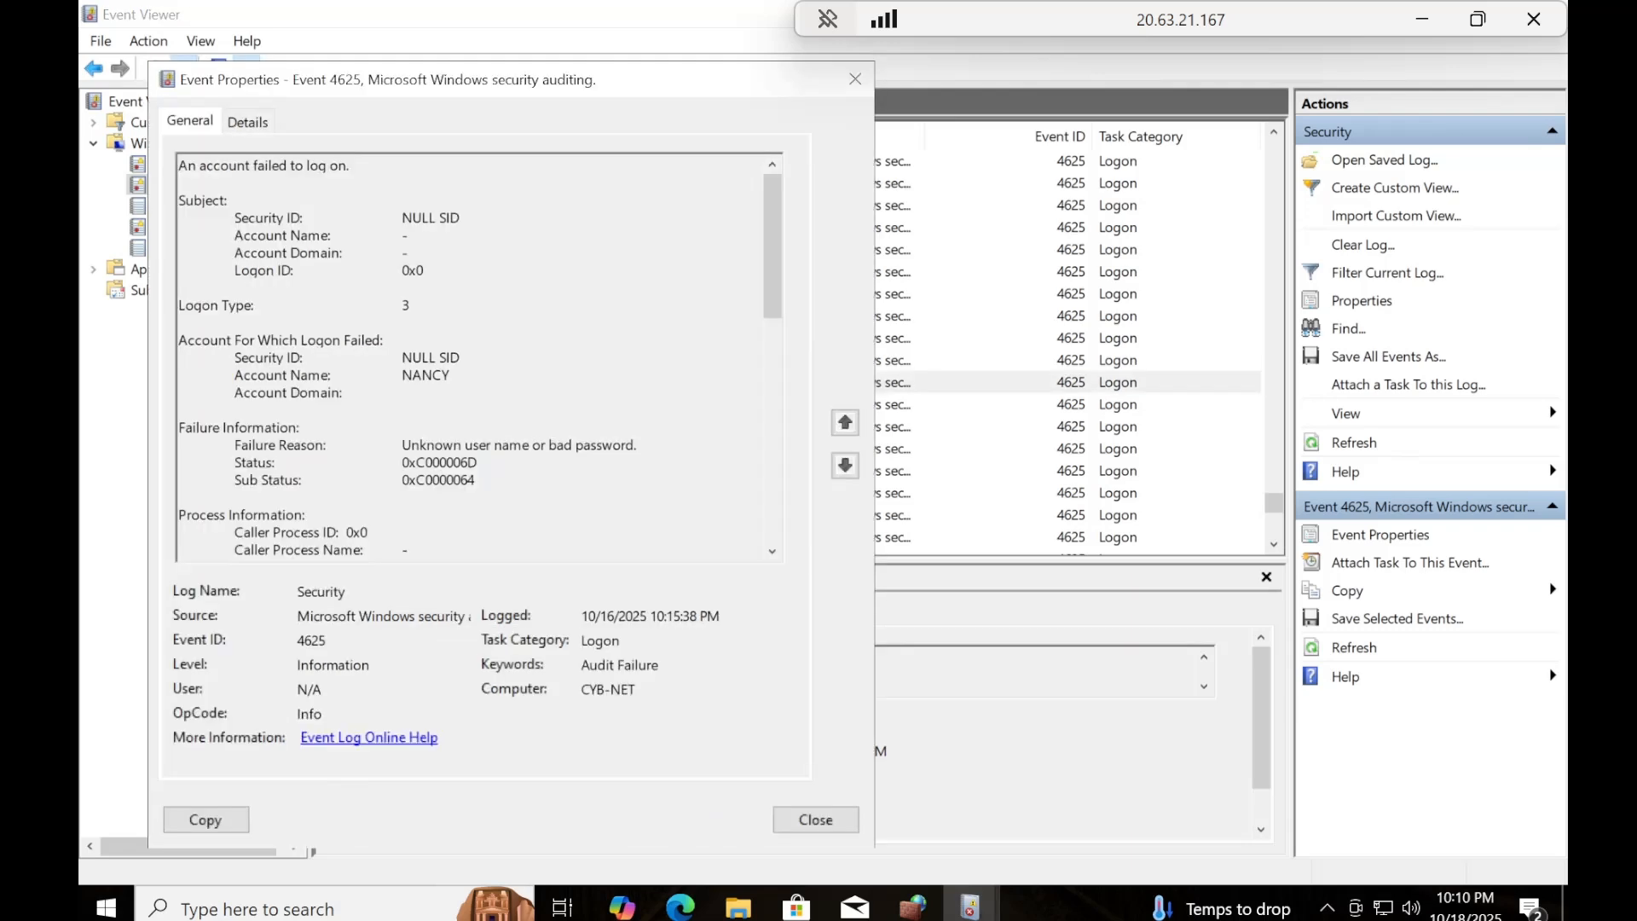
left_click_drag(451, 376, 234, 375)
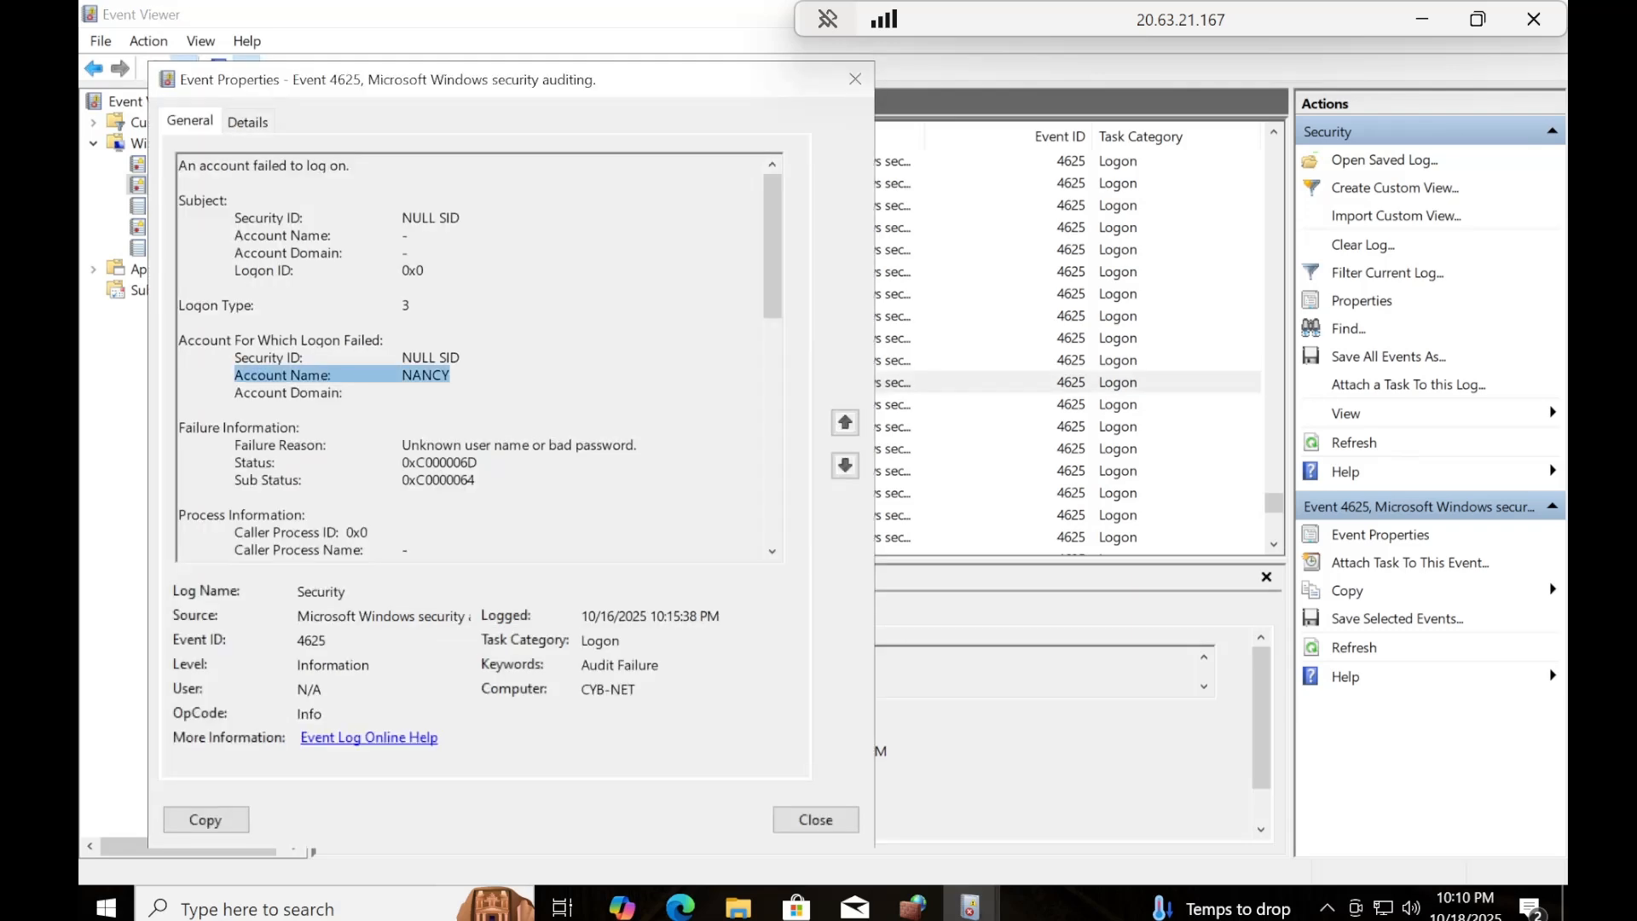
left_click_drag(775, 277, 745, 402)
left_click_drag(478, 274, 233, 274)
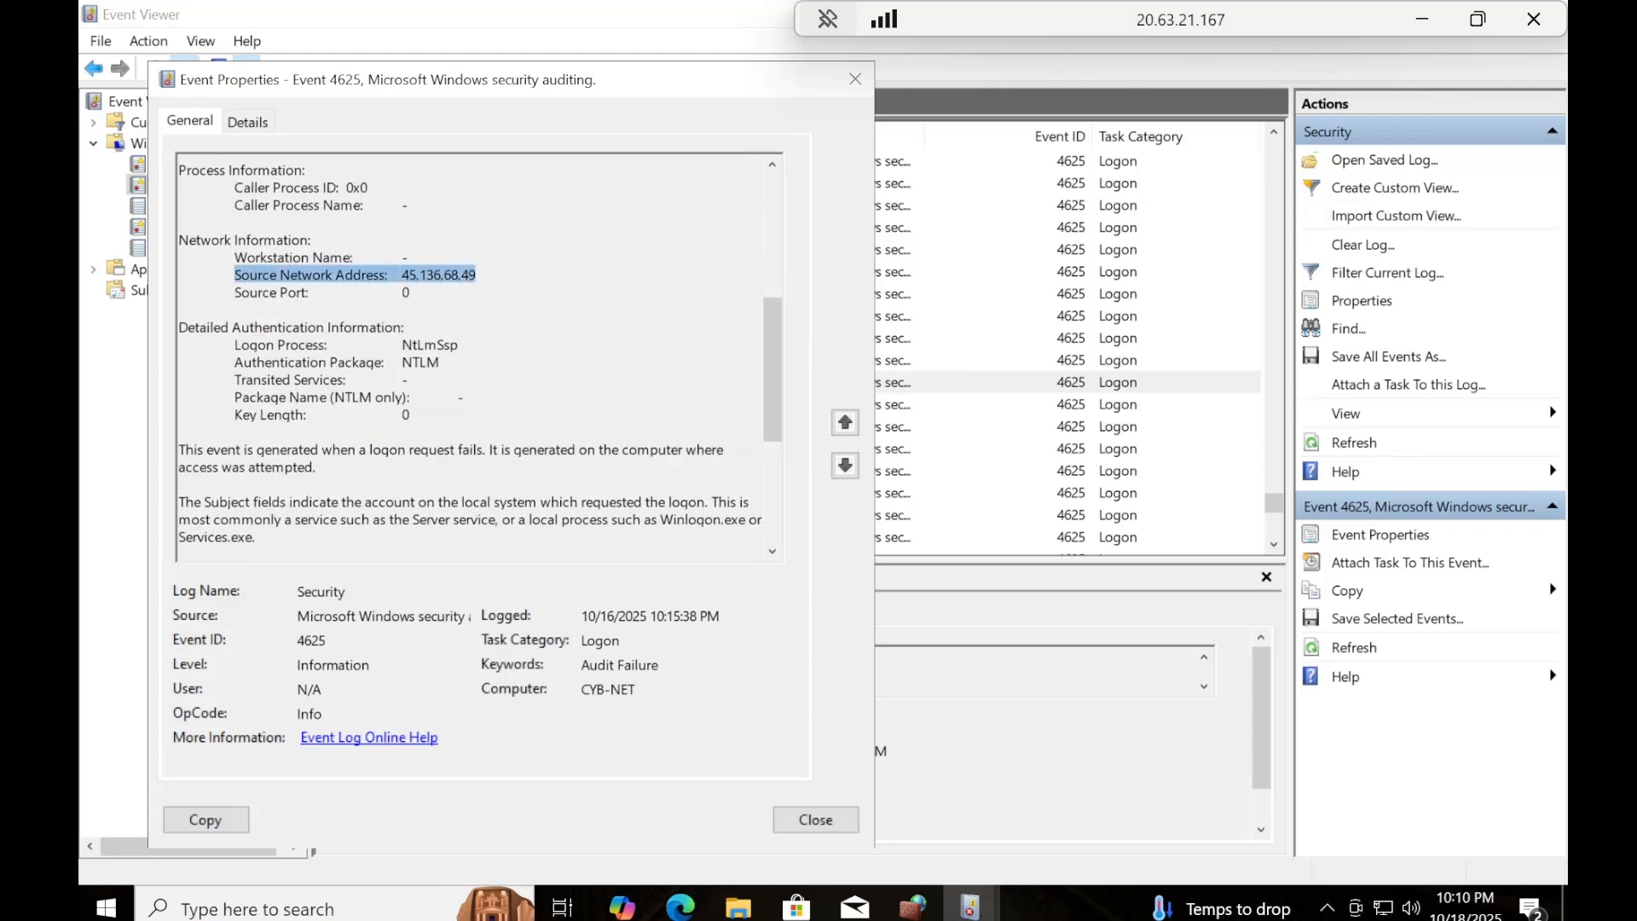
left_click(855, 80)
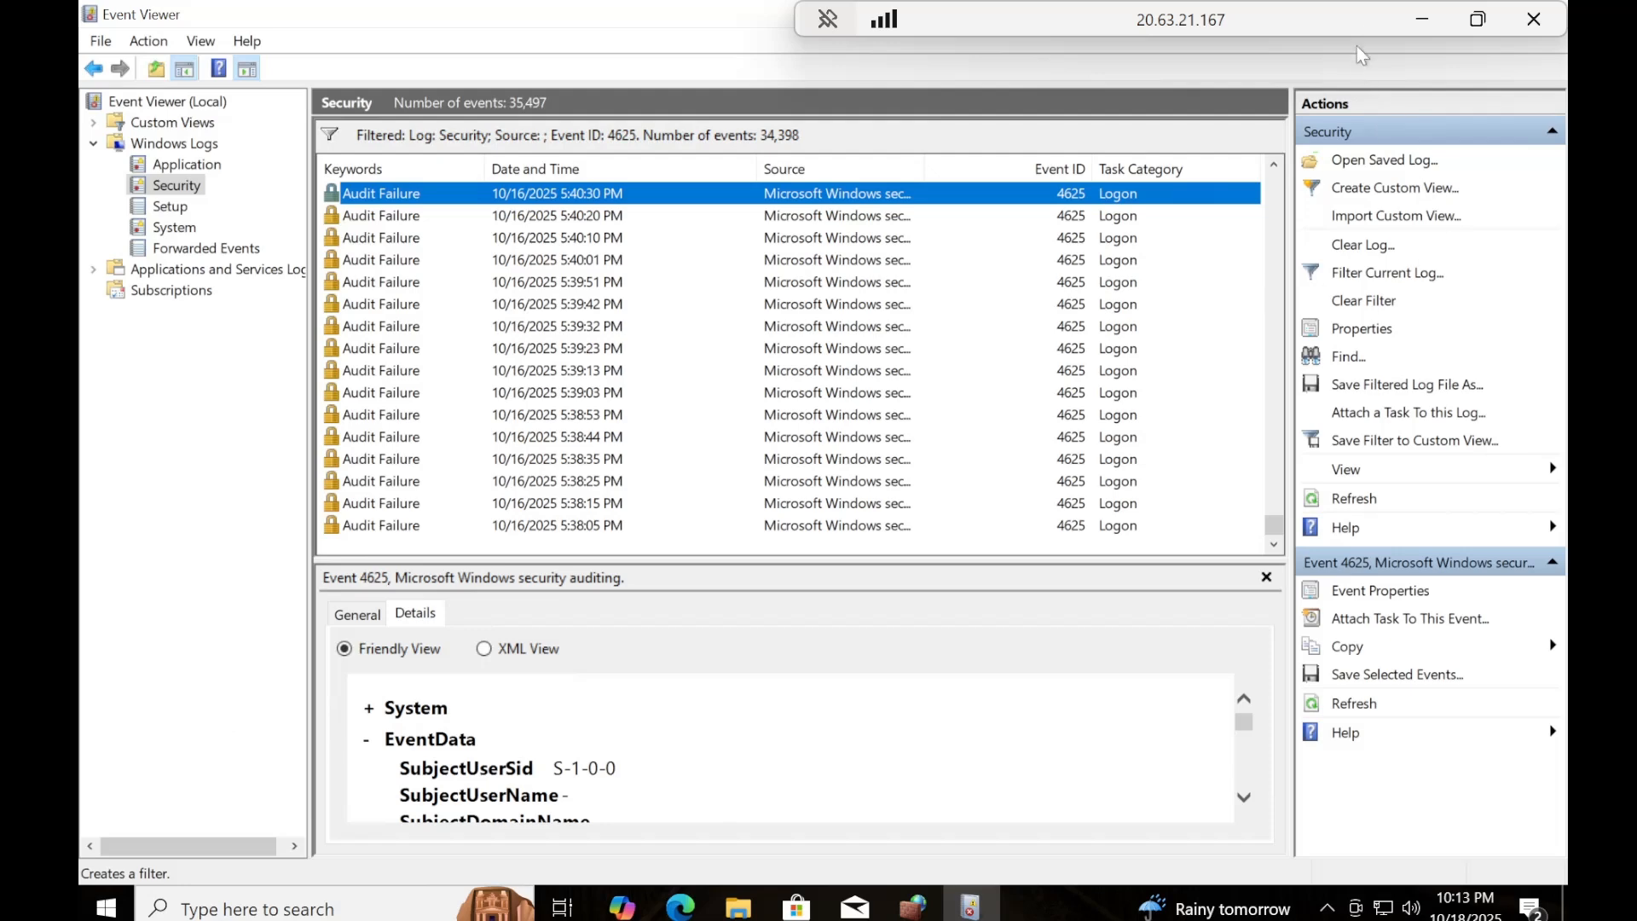
Close Event Viewer, minimize the Remote Desktop session and return to the CYB-NET overview in the Azure portal.
left_click_drag(1365, 23, 865, 23)
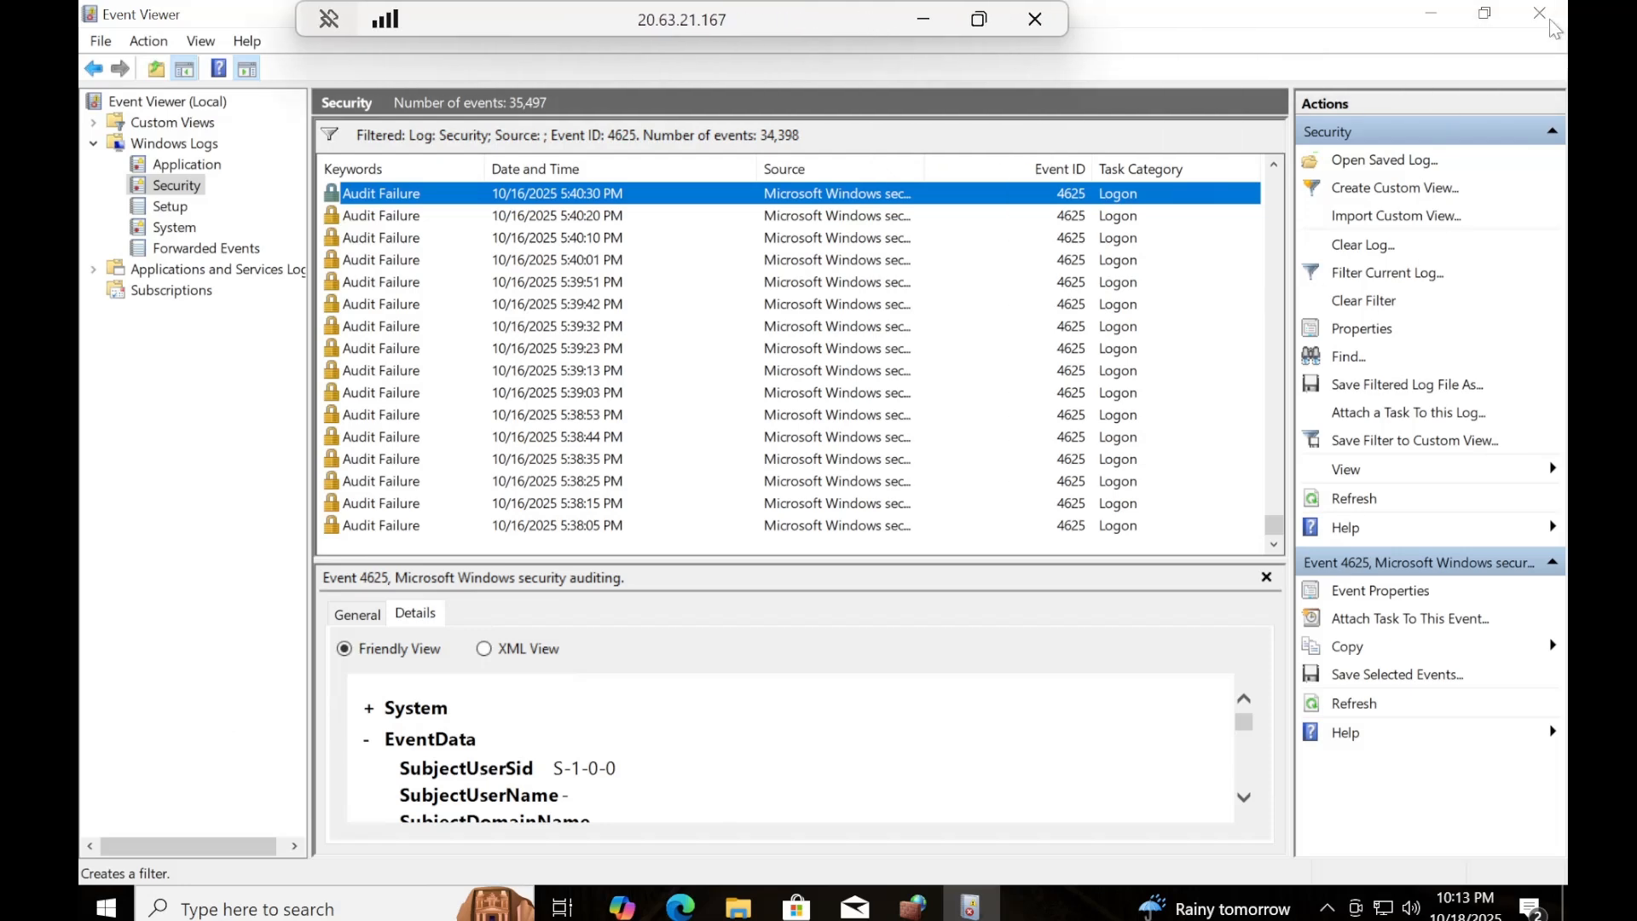
left_click(1361, 275)
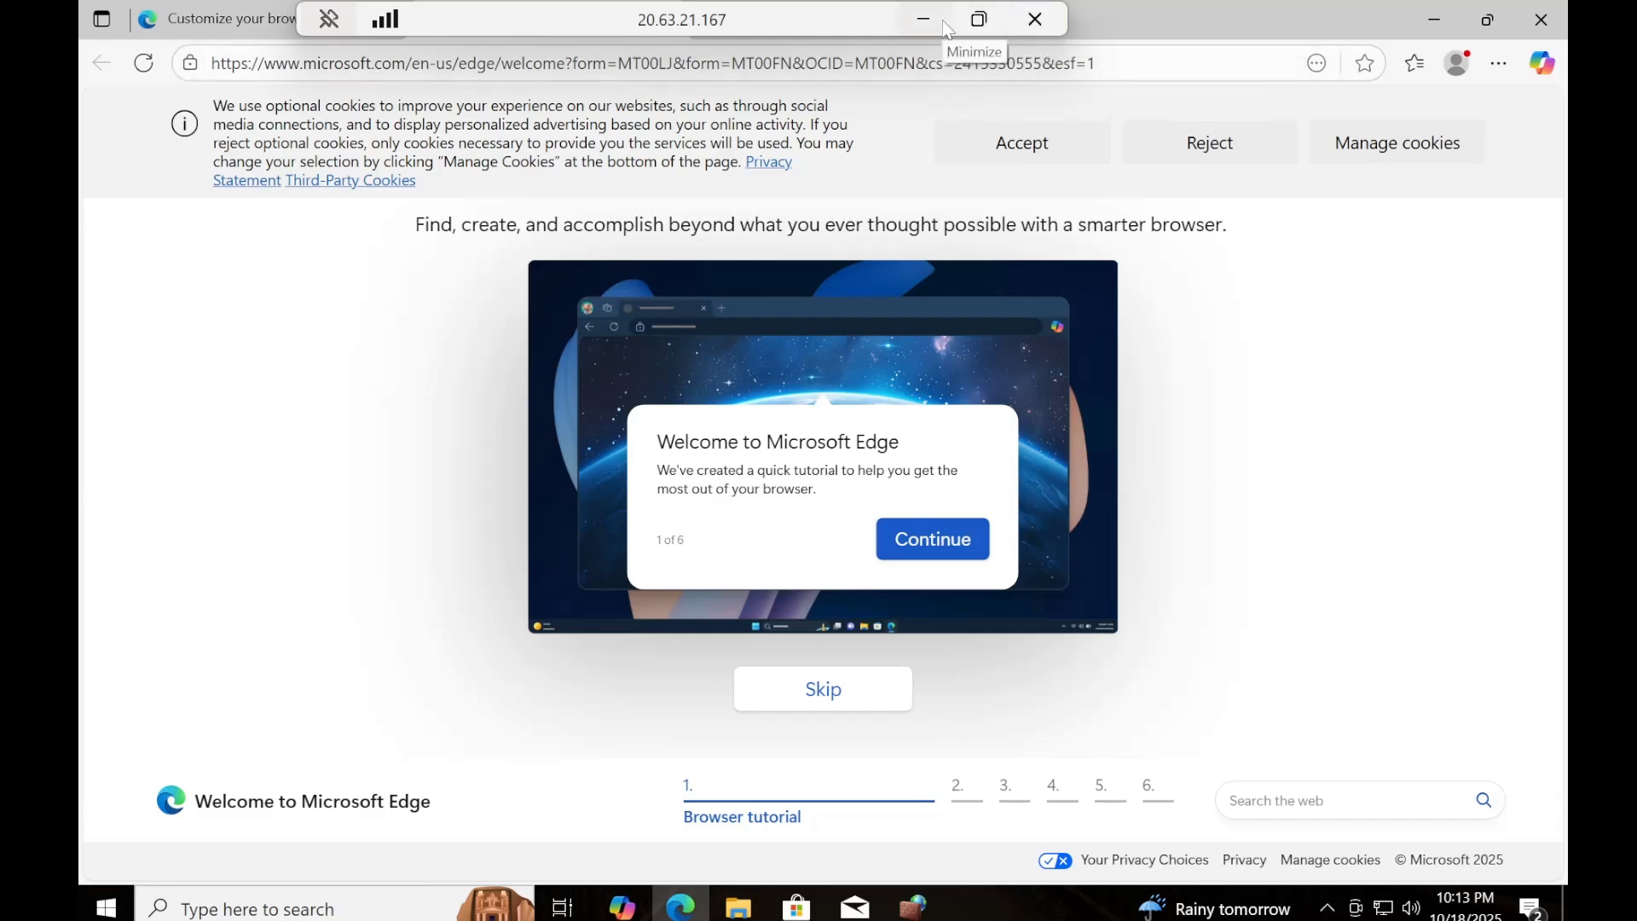
left_click(992, 26)
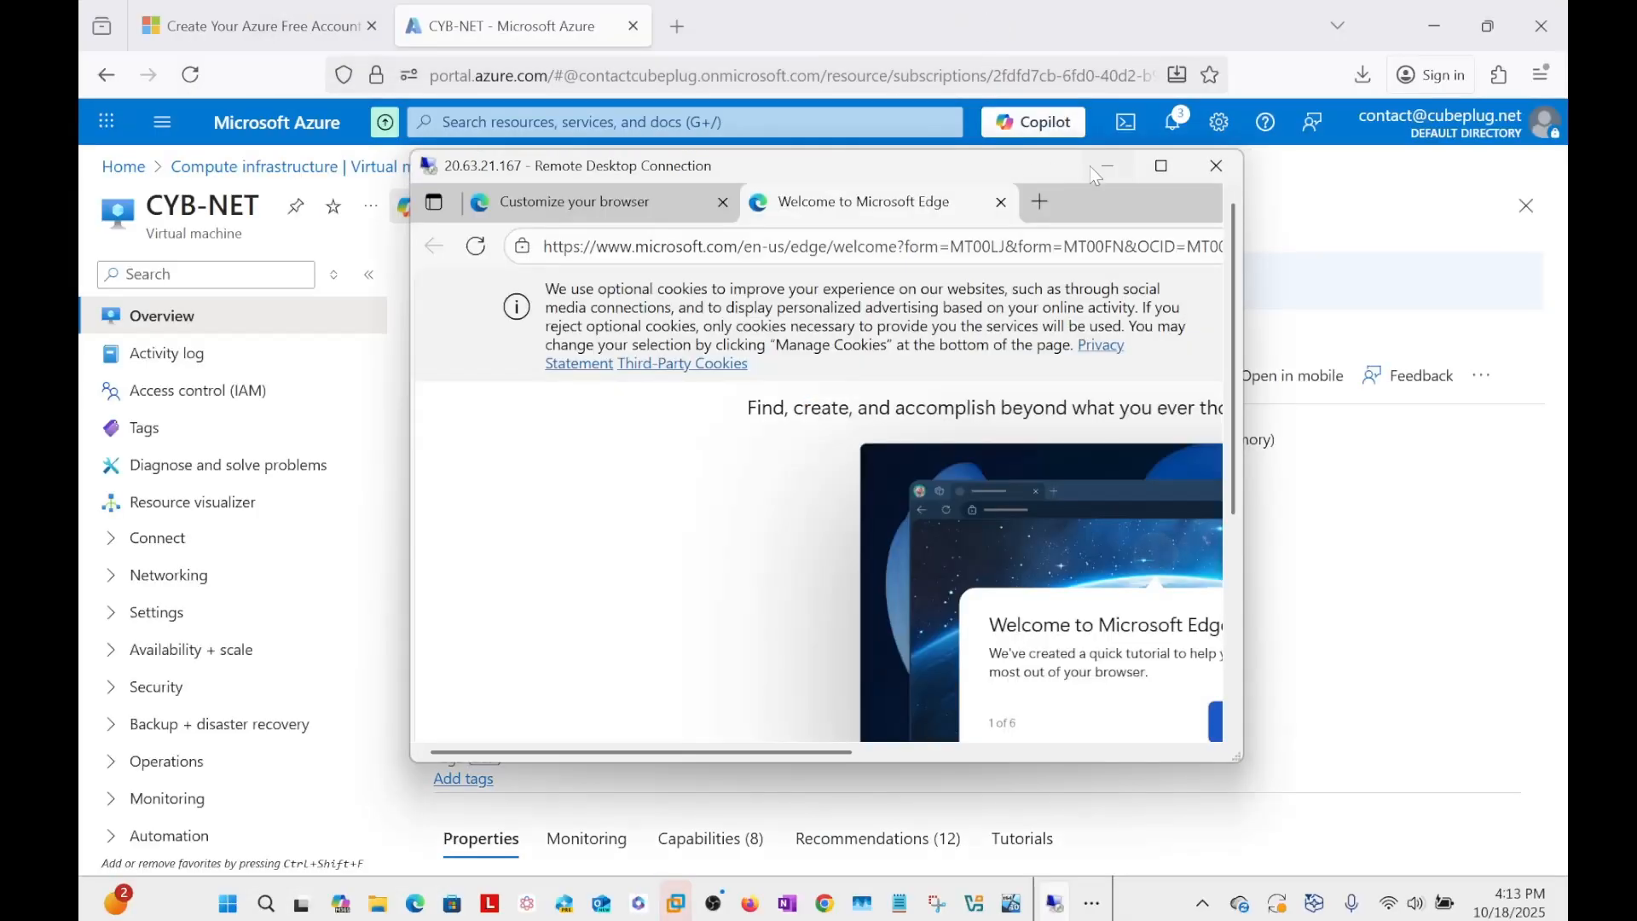
left_click(1114, 162)
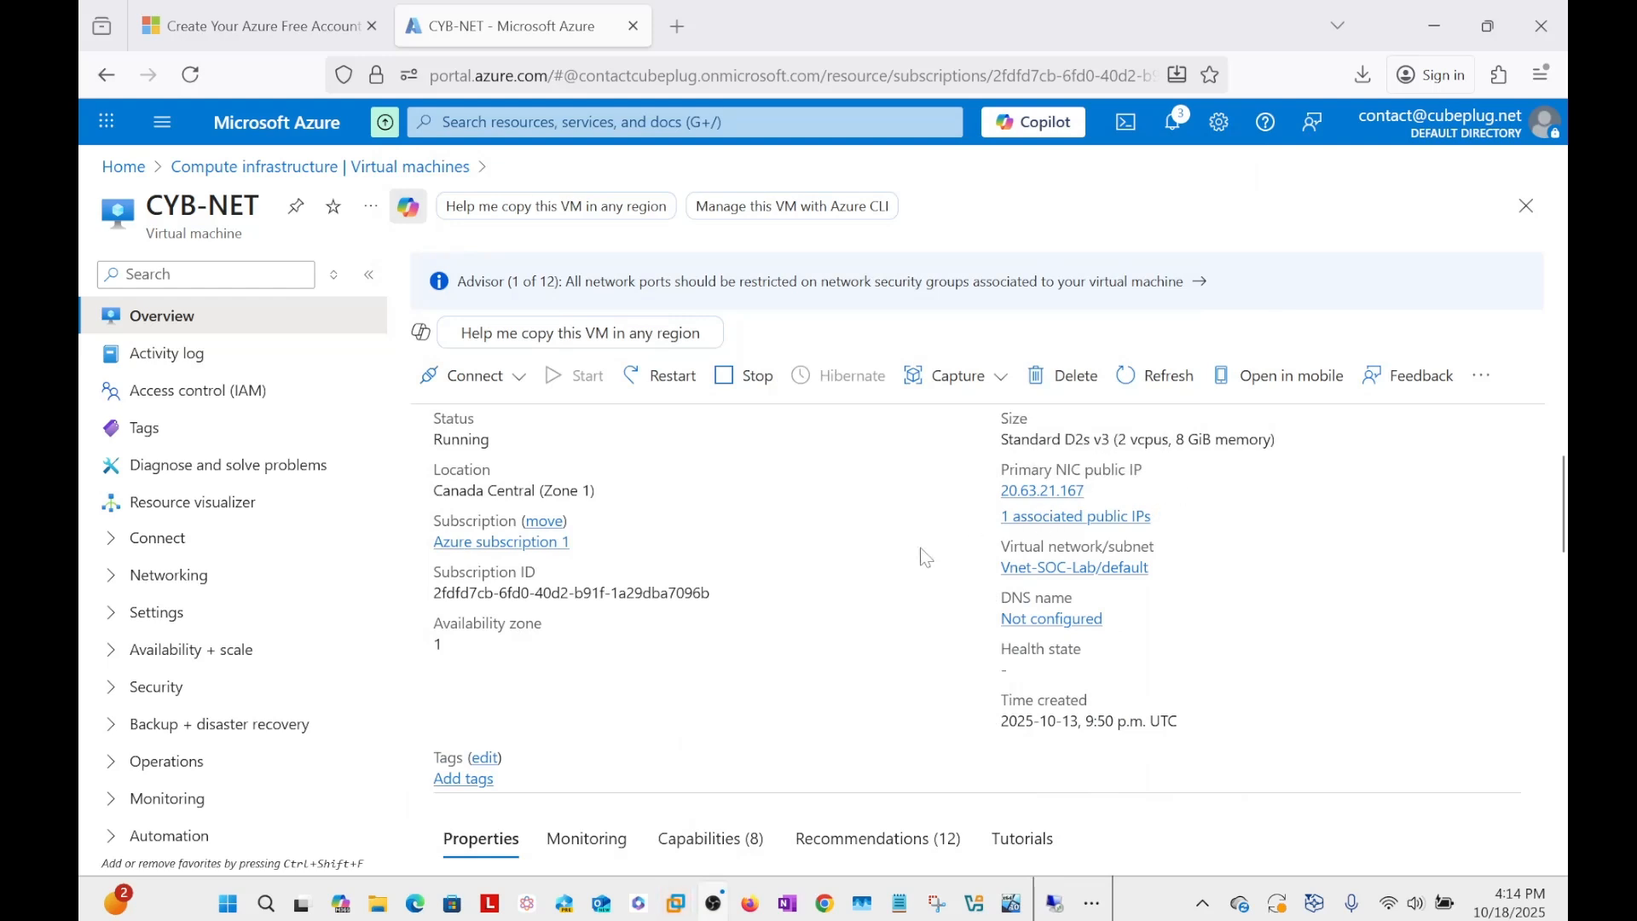
scroll(910, 559, "down", 3)
scroll(907, 555, "up", 5)
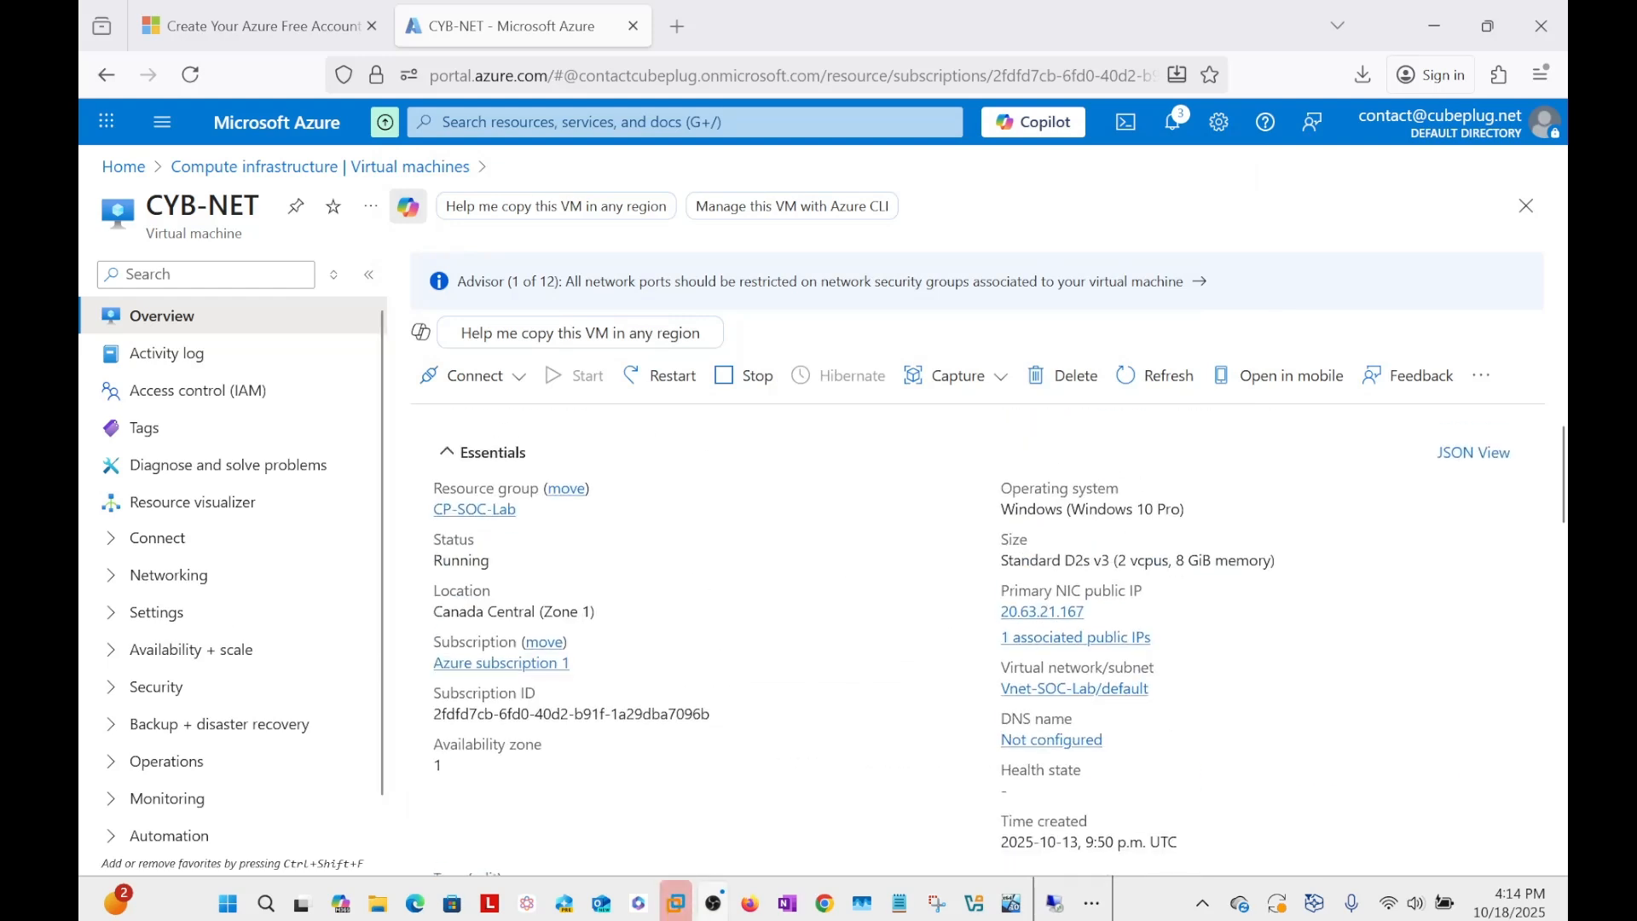